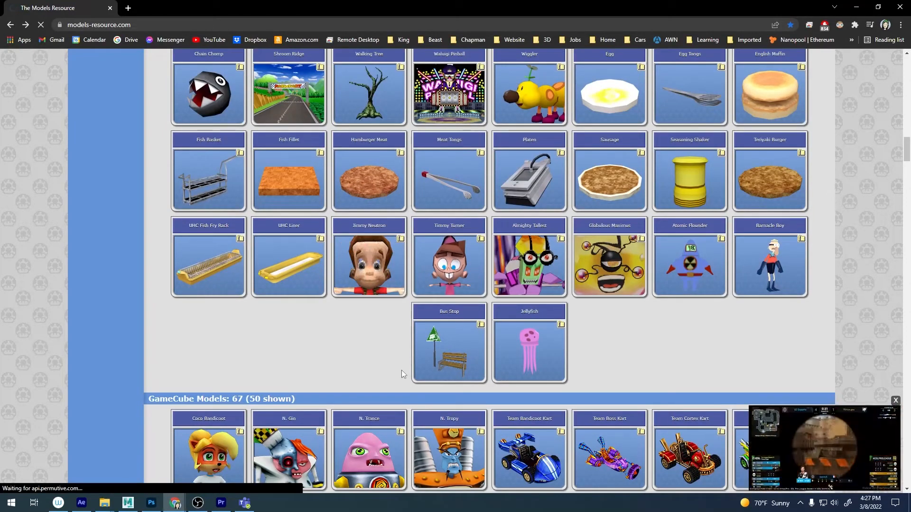
Open the Jimmy Neutron model from the DS / DSi models, examine its preview, and return to the model list.
click(397, 293)
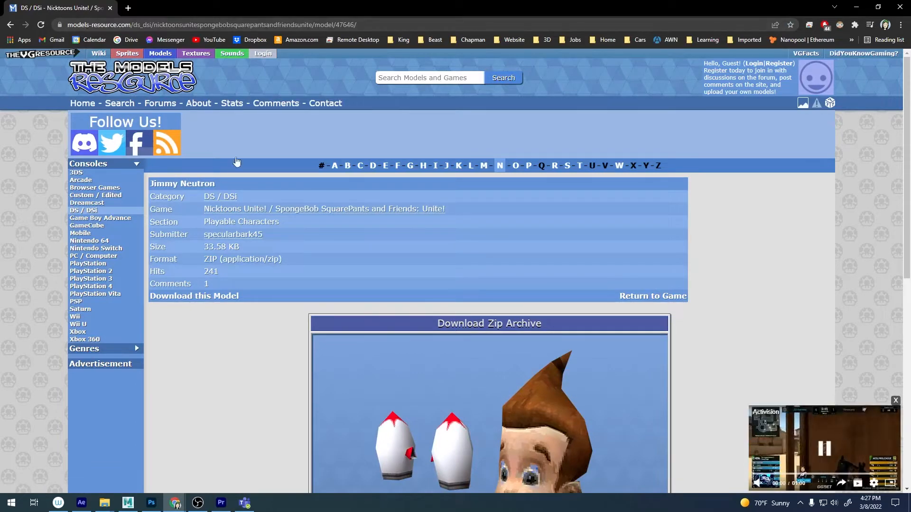
scroll(549, 279, down, 5)
scroll(549, 279, up, 4)
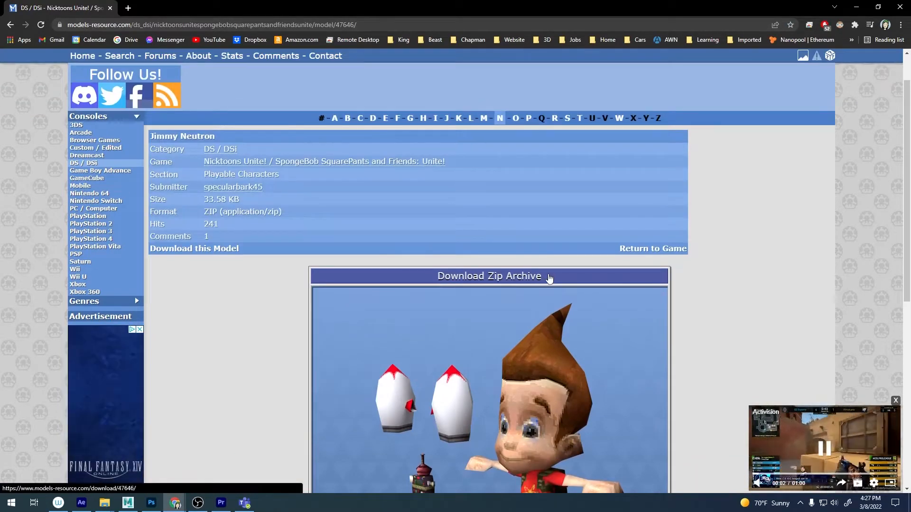
scroll(234, 182, down, 5)
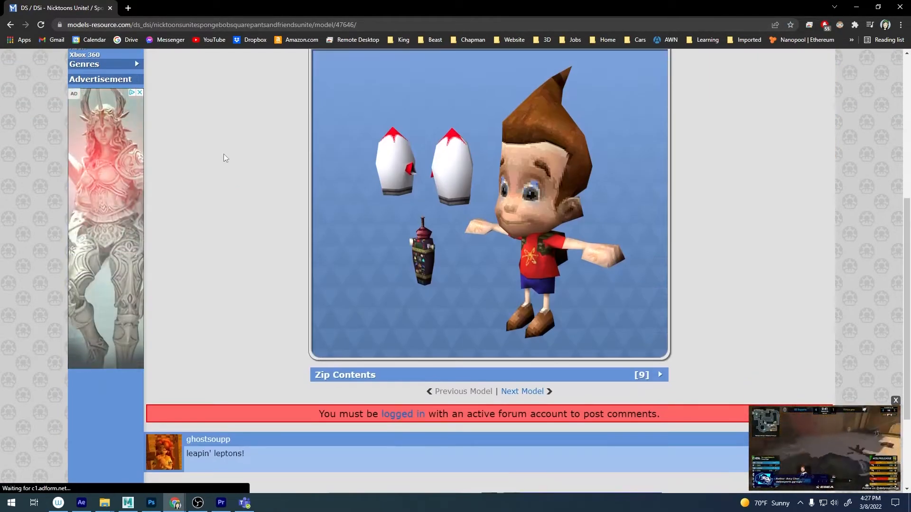
key(alt+Left)
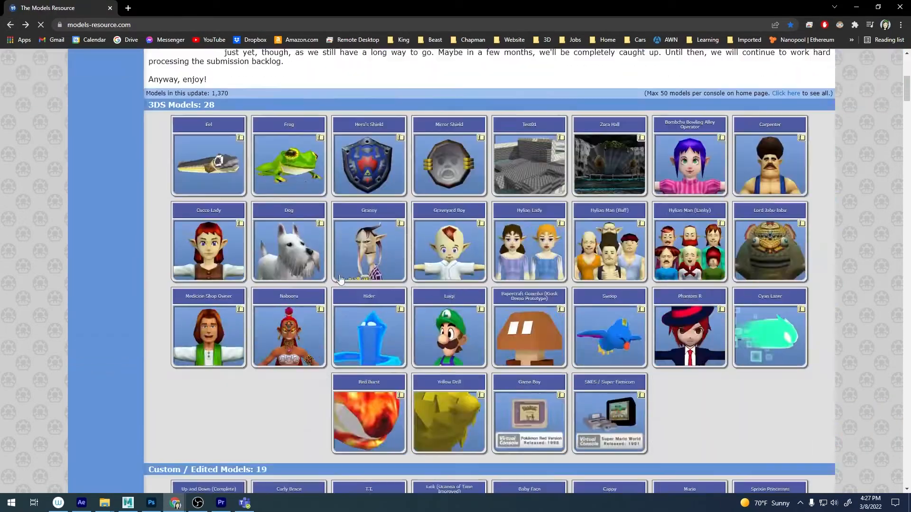
Find the Squidward Tentacles model among the GameCube models and open its page.
scroll(507, 327, down, 2)
scroll(512, 281, down, 4)
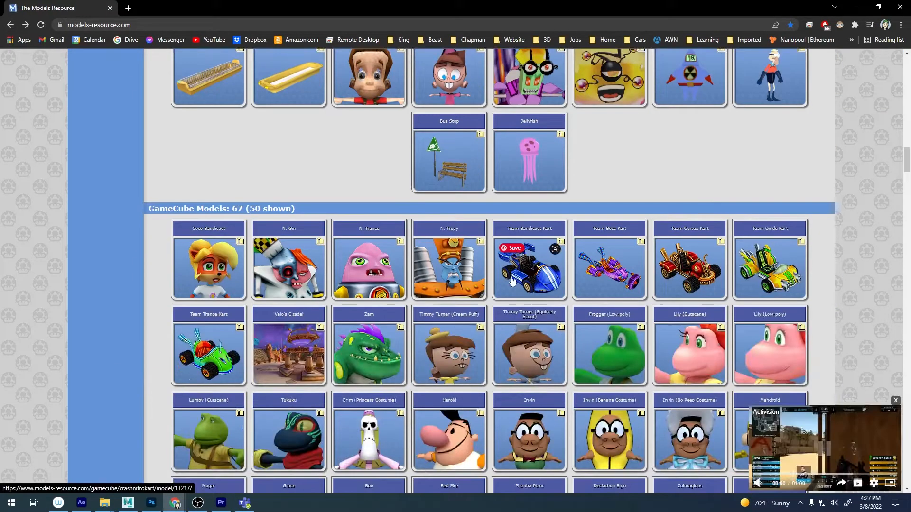
scroll(520, 315, down, 3)
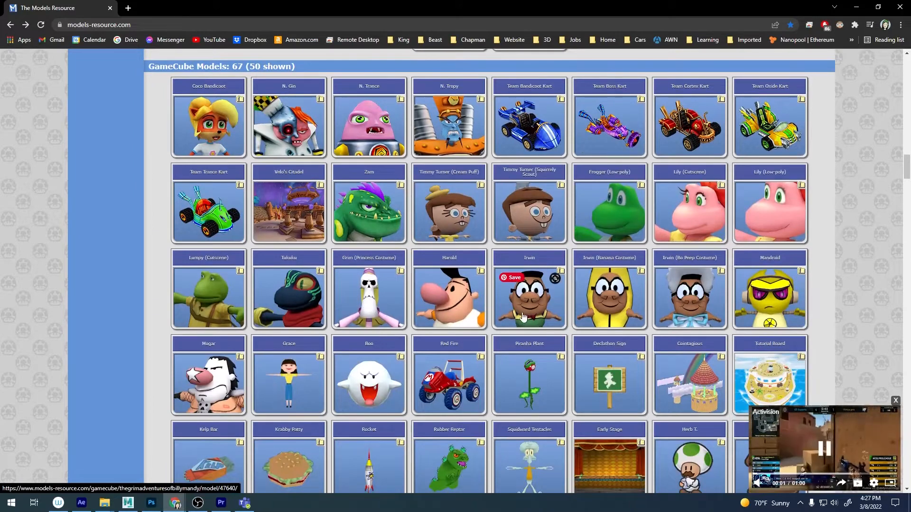
scroll(519, 315, down, 2)
scroll(519, 316, down, 5)
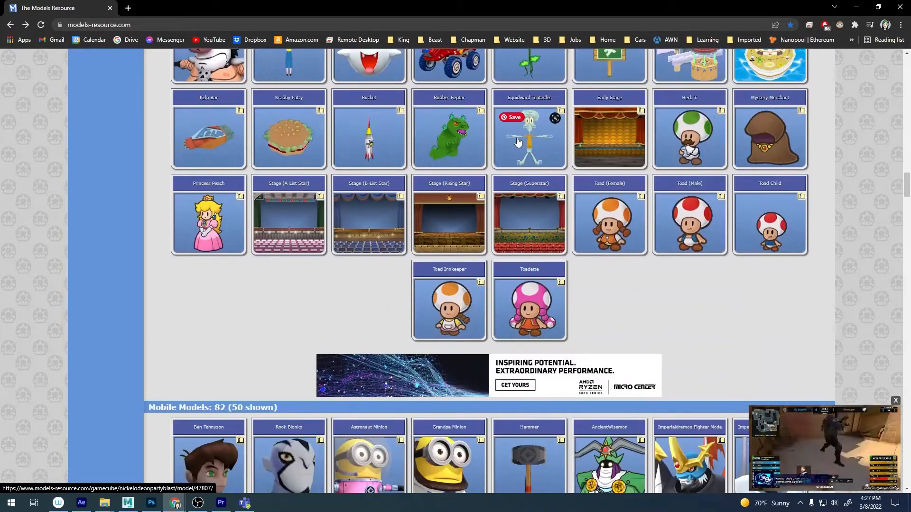
click(513, 155)
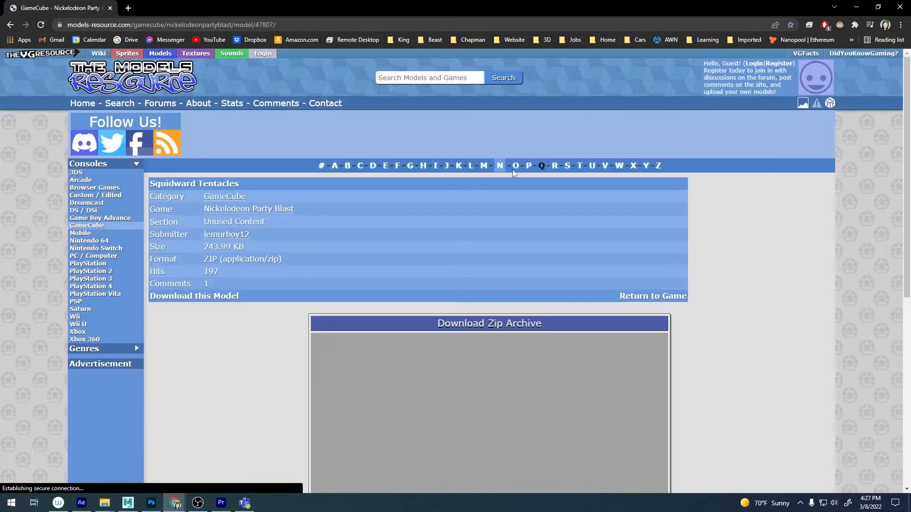
scroll(554, 255, down, 4)
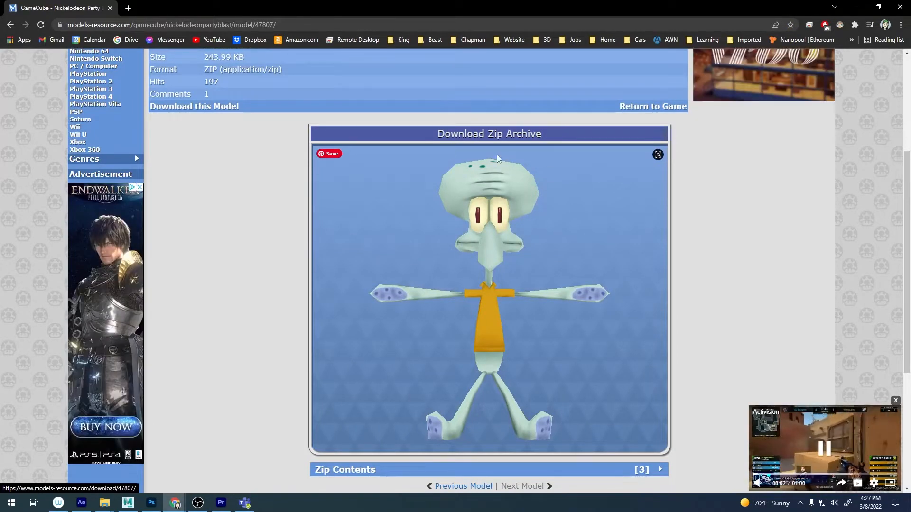
Start downloading the Squidward Tentacles zip archive and browse to the Project 03 3D Meme folder within AVE 120 as the save location.
click(467, 135)
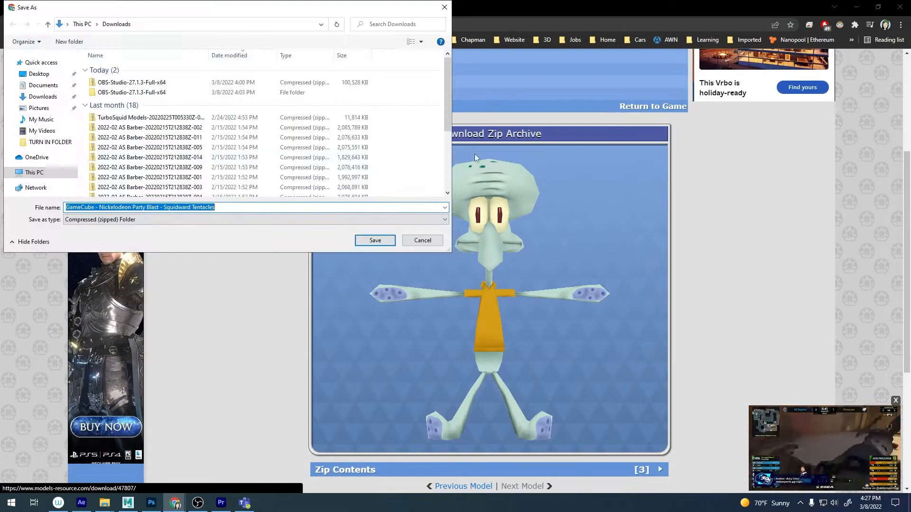
click(48, 142)
click(107, 23)
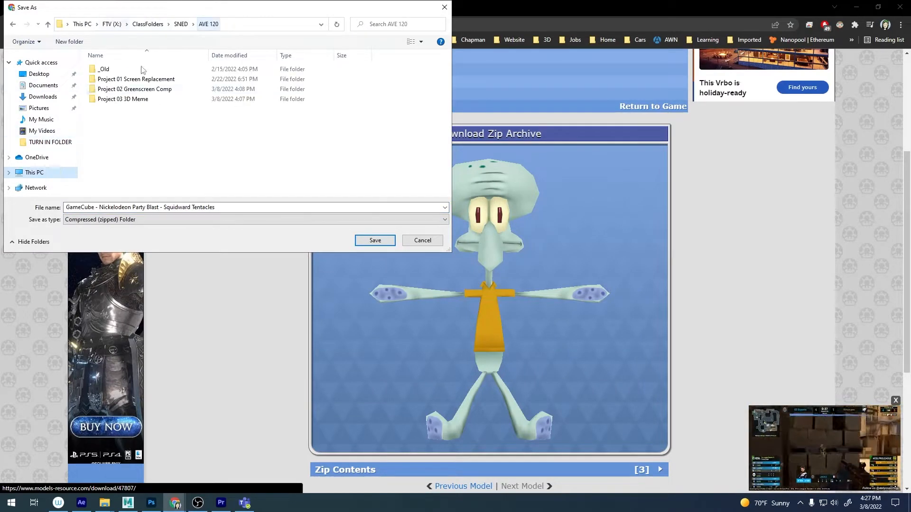
double_click(113, 100)
Create a folder named STUDENT FOLDERS inside Project 03 3D Meme.
click(64, 42)
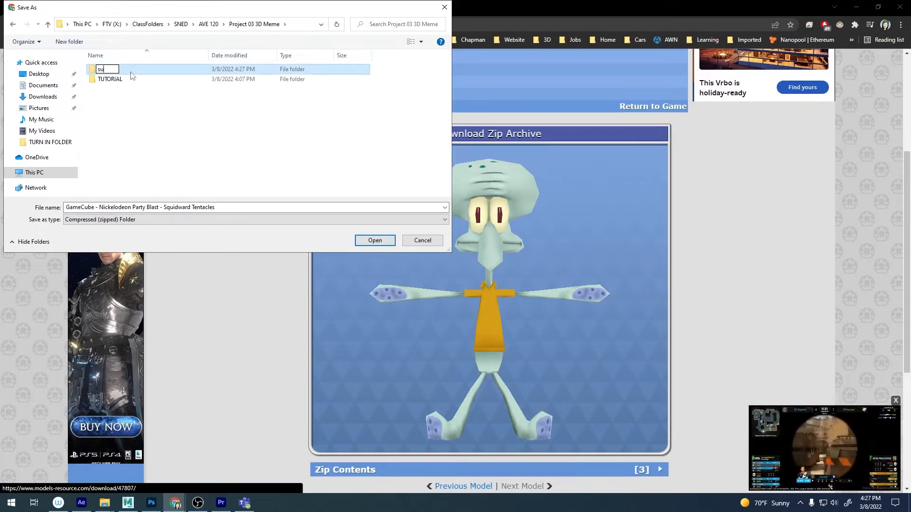
drag(175, 12, 316, 117)
scroll(203, 80, up, 4)
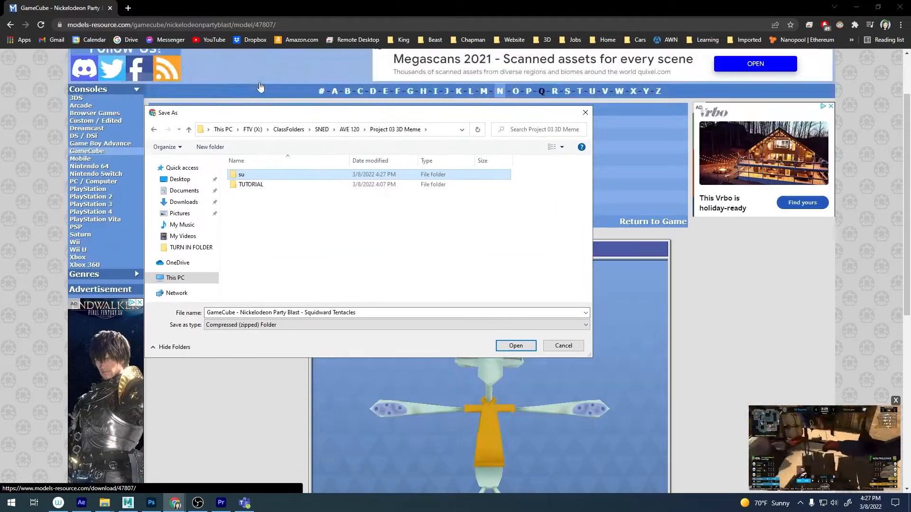
click(252, 176)
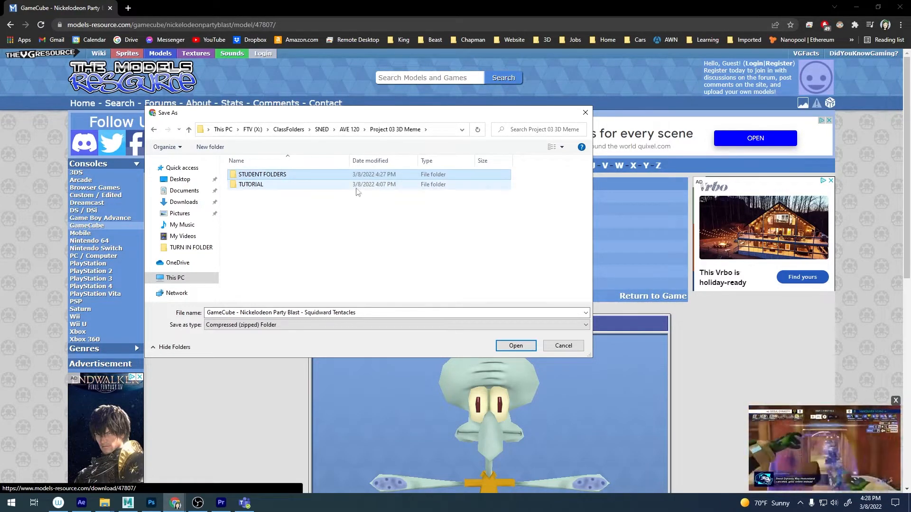
Create a folder with the student's full name inside STUDENT FOLDERS and save the Squidward Tentacles zip there.
double_click(268, 175)
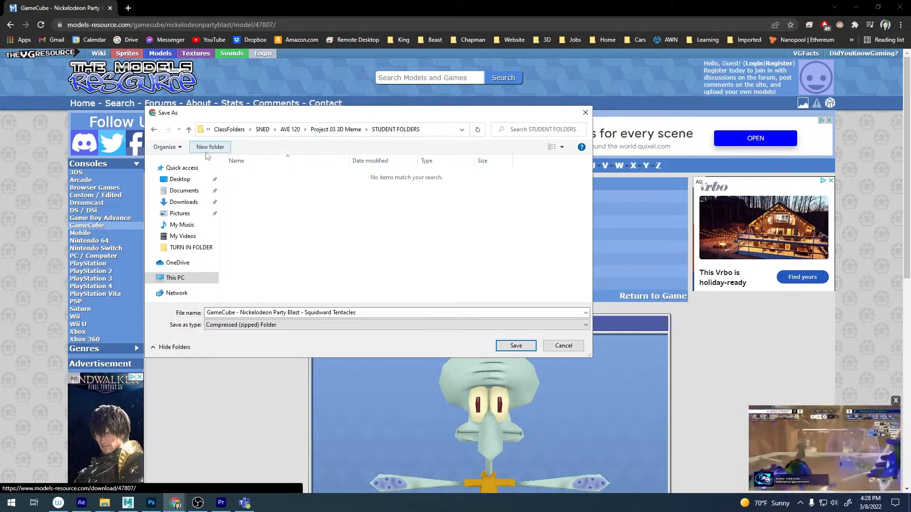
click(210, 146)
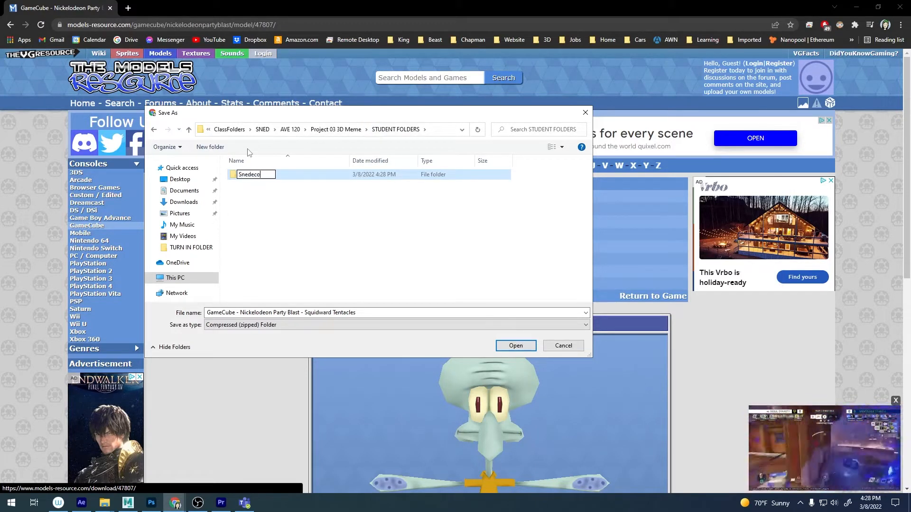
key(Return)
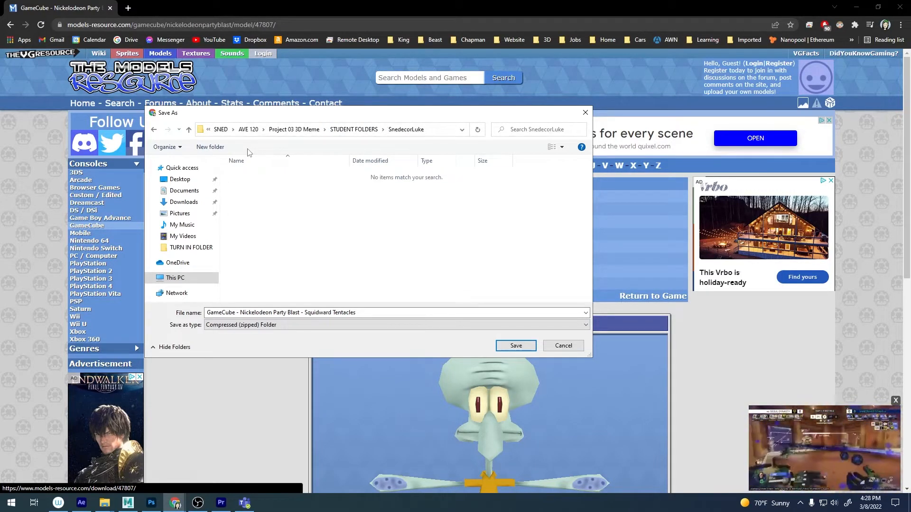
click(516, 346)
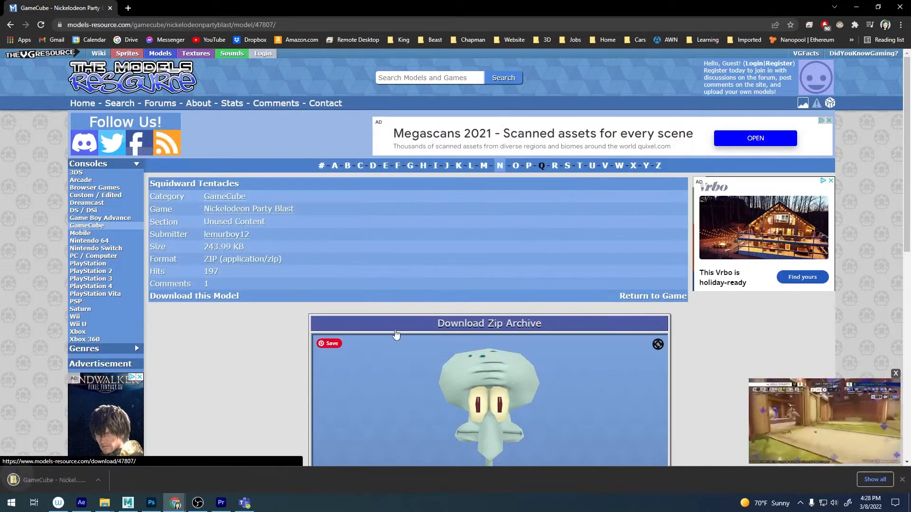
Return to the model list, open the Waluigi (Vampire) model from the Mobile models, and examine its preview.
click(10, 25)
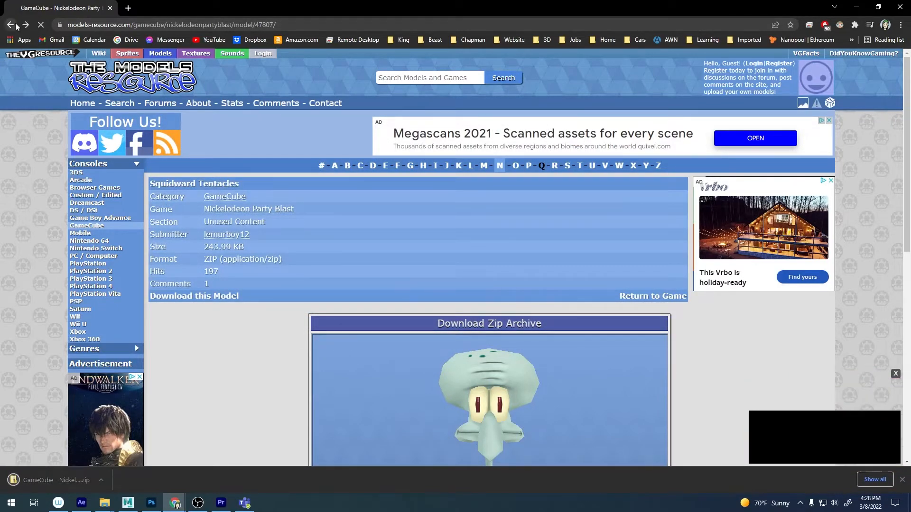
scroll(332, 251, down, 15)
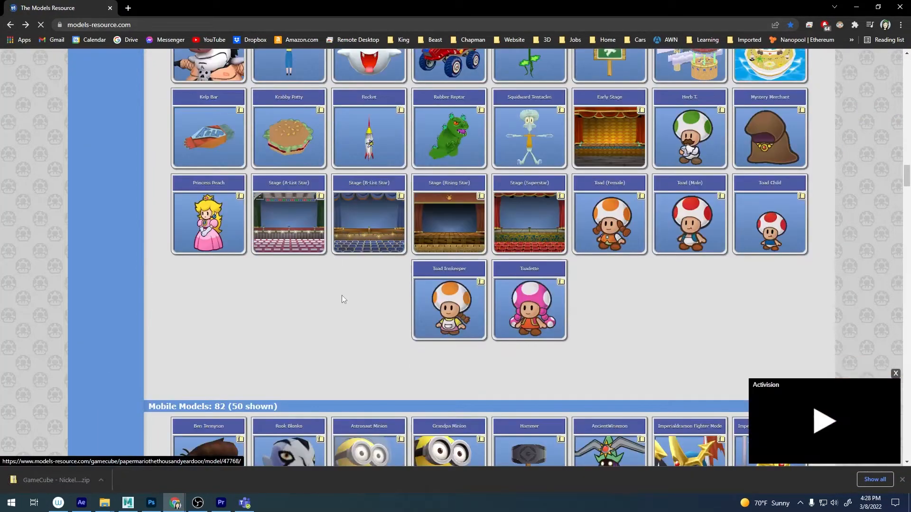
scroll(341, 295, down, 5)
scroll(355, 288, down, 5)
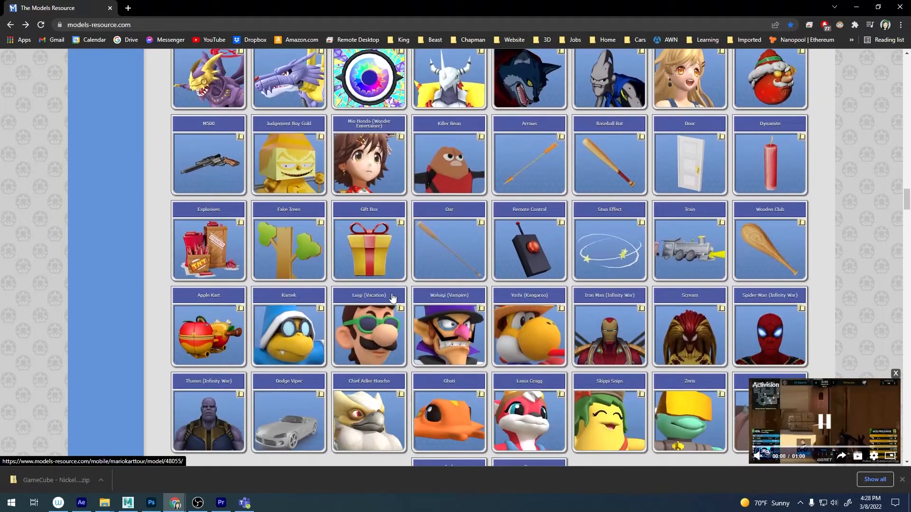
scroll(469, 298, down, 2)
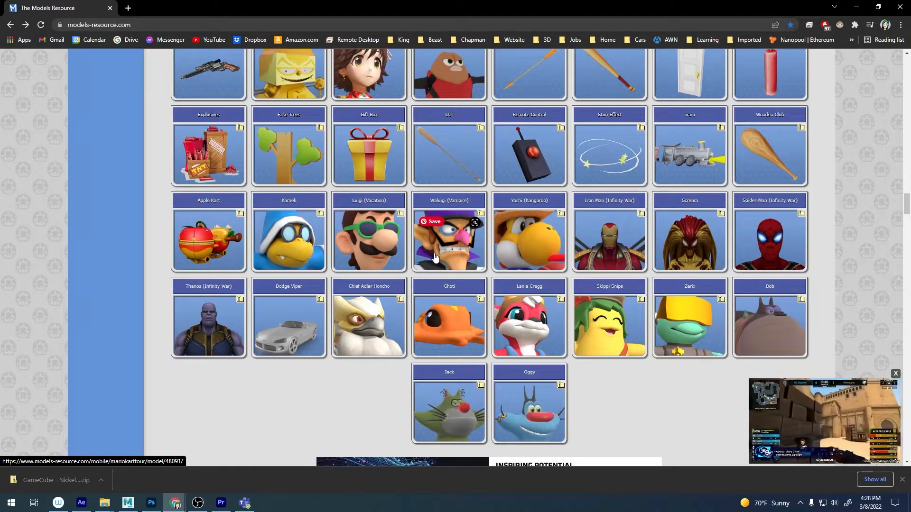
scroll(192, 313, down, 1)
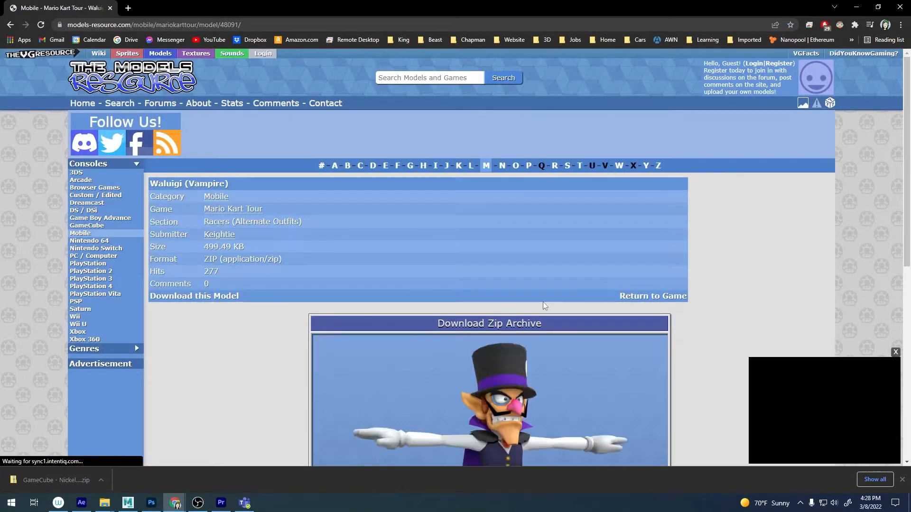
scroll(543, 304, down, 5)
scroll(534, 307, down, 5)
scroll(534, 308, up, 5)
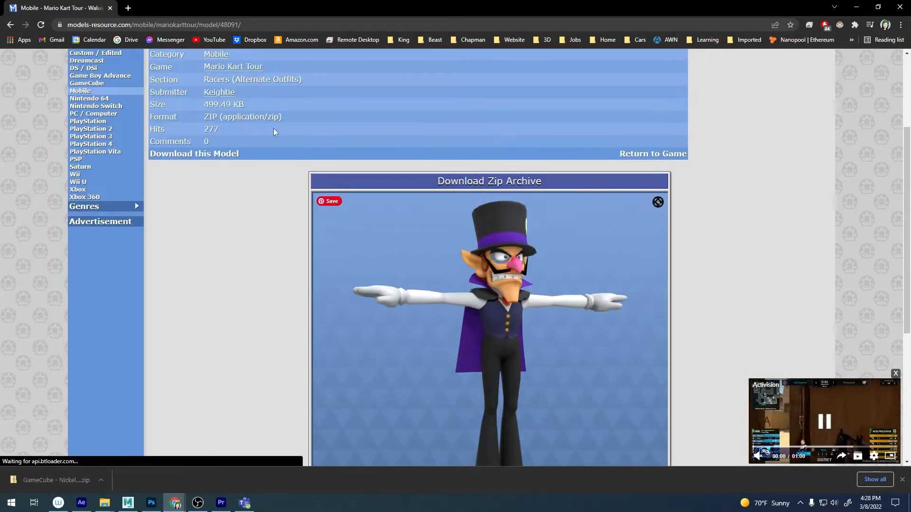
Go back to the model list and browse through the Nintendo 64 and Nintendo Switch models.
click(11, 26)
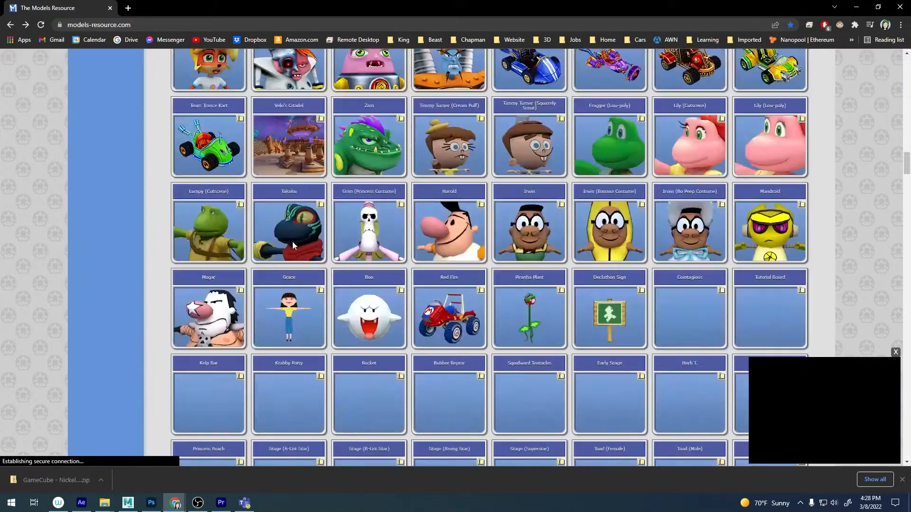
scroll(481, 280, down, 3)
scroll(483, 282, up, 6)
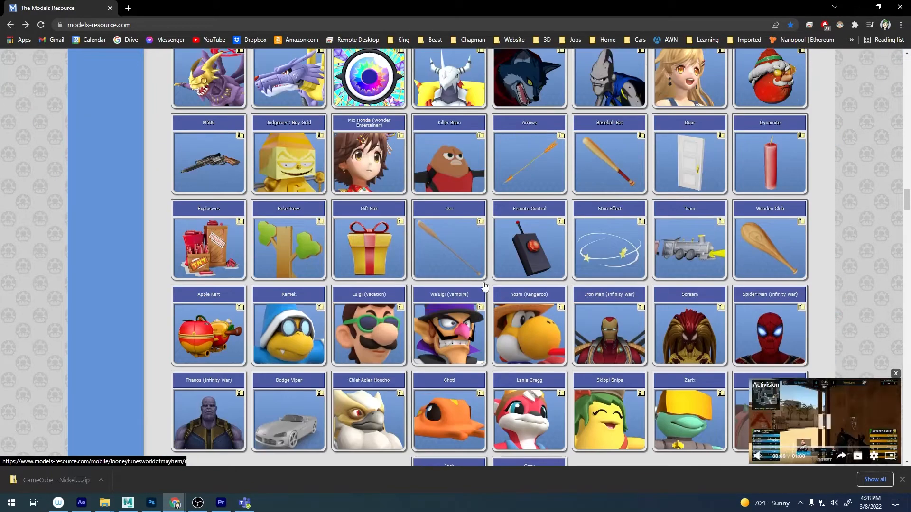
scroll(484, 285, down, 11)
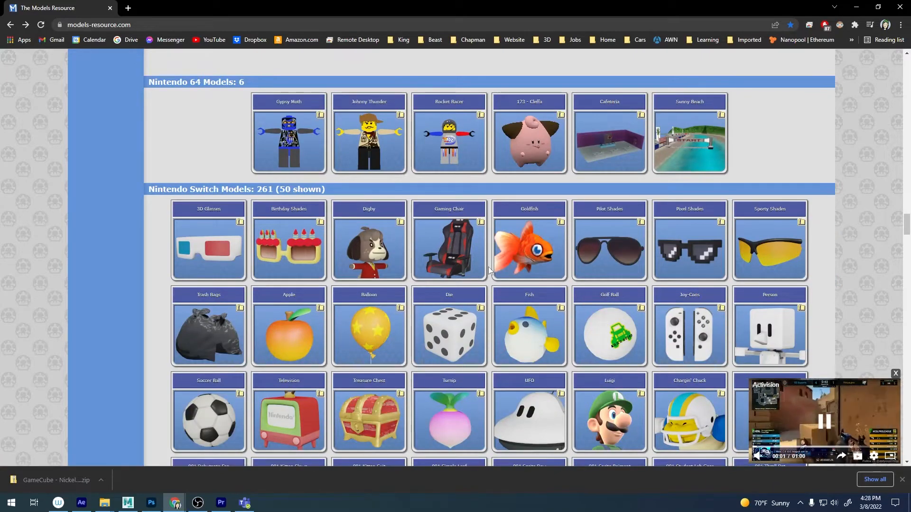
scroll(670, 241, down, 4)
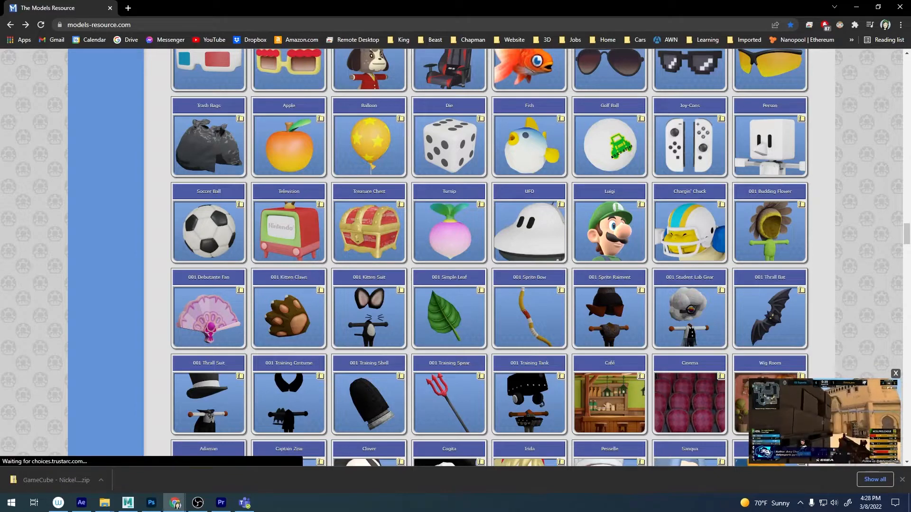
Try to open mixamo.com in a new browser tab.
click(128, 8)
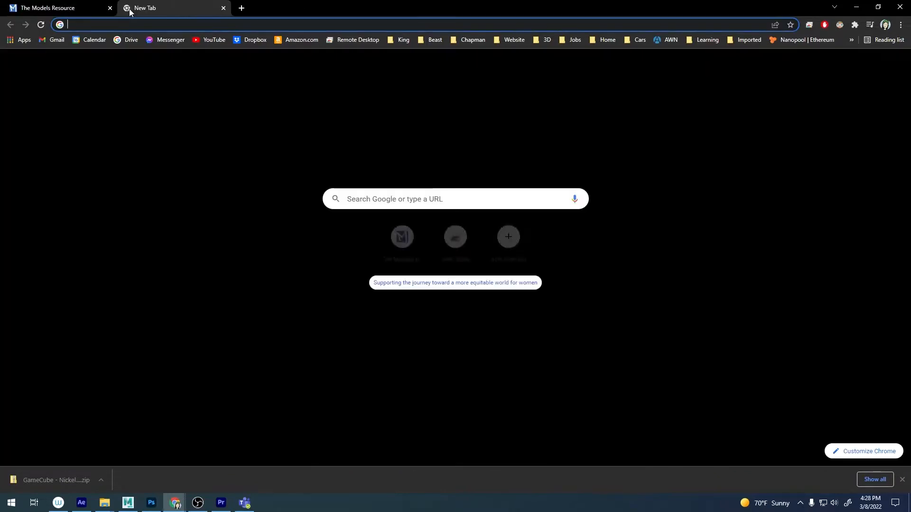
text(mixamo.com)
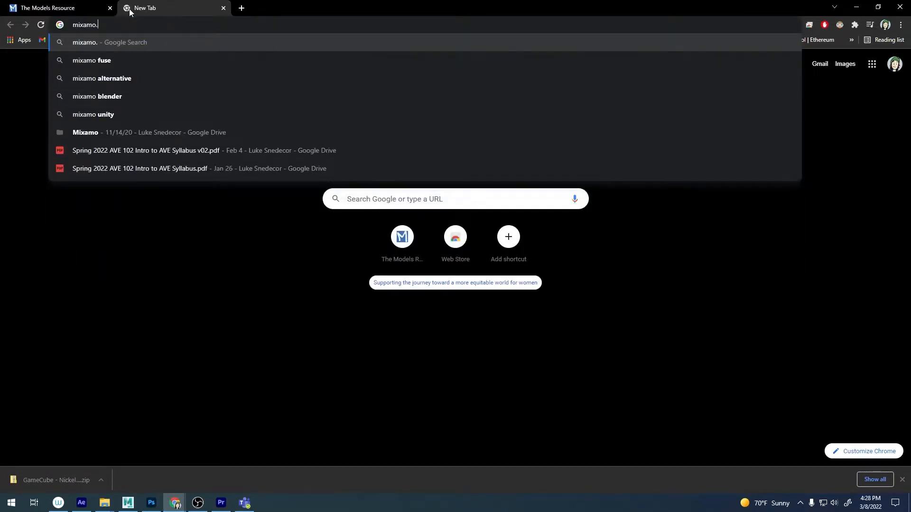
key(Return)
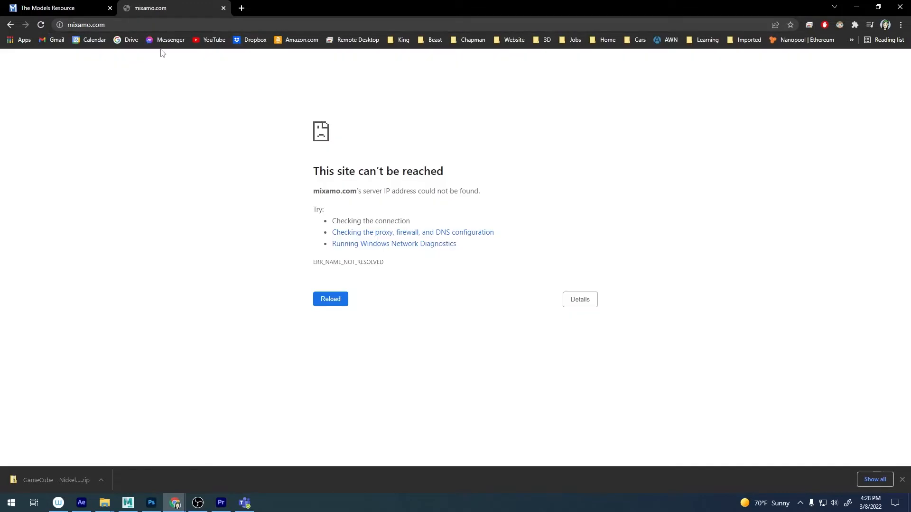
Search the web for mixamo and open the Mixamo website from the results.
click(146, 25)
text(mixamo)
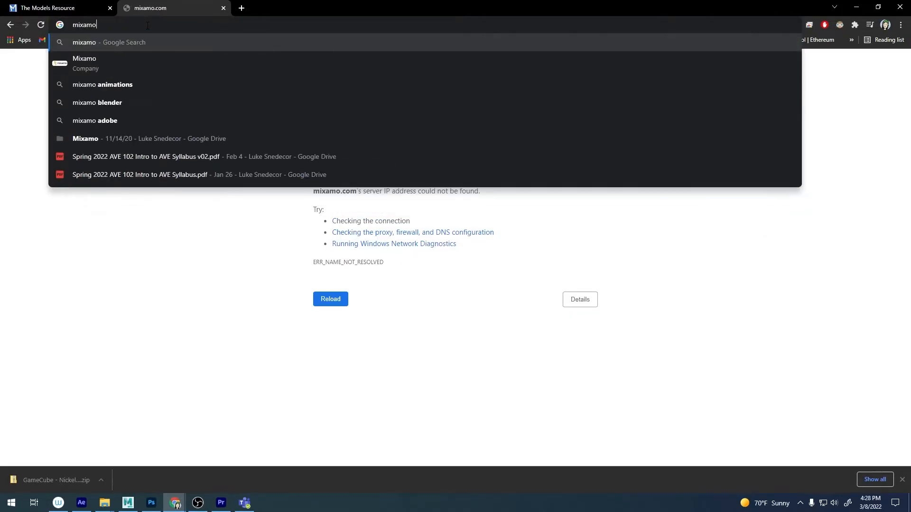
key(Return)
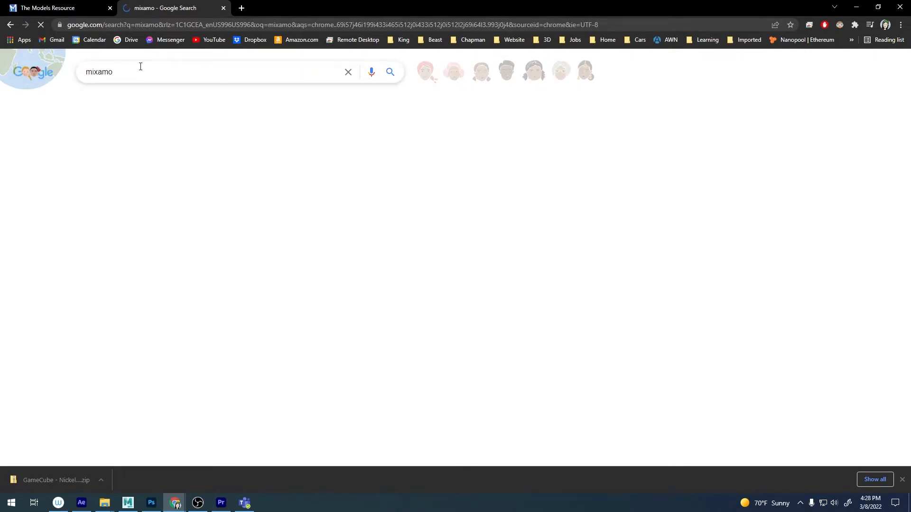
mouse_move(176, 503)
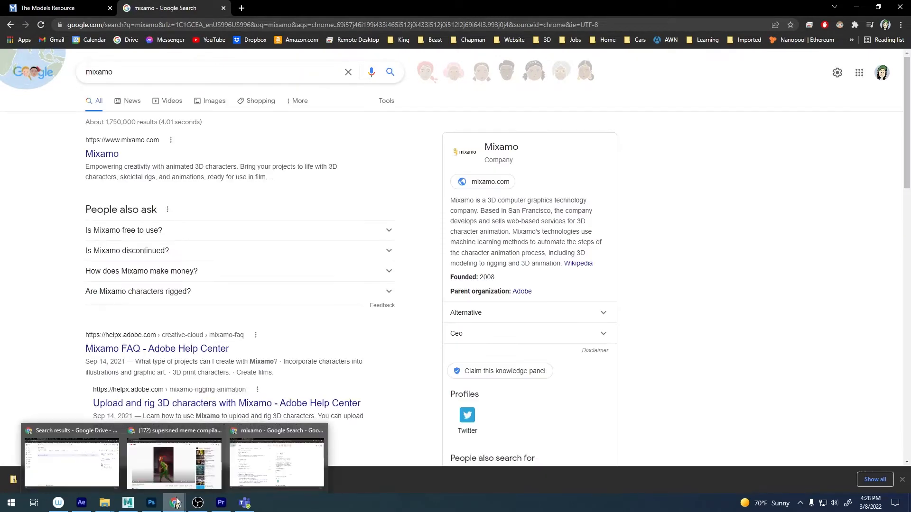
click(112, 158)
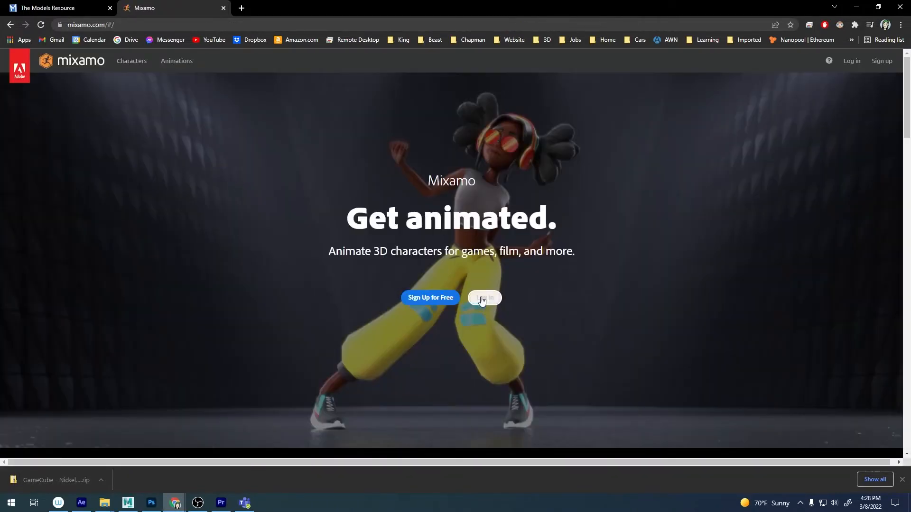
Log in to Mixamo with the Adobe account and browse the animation library.
click(482, 299)
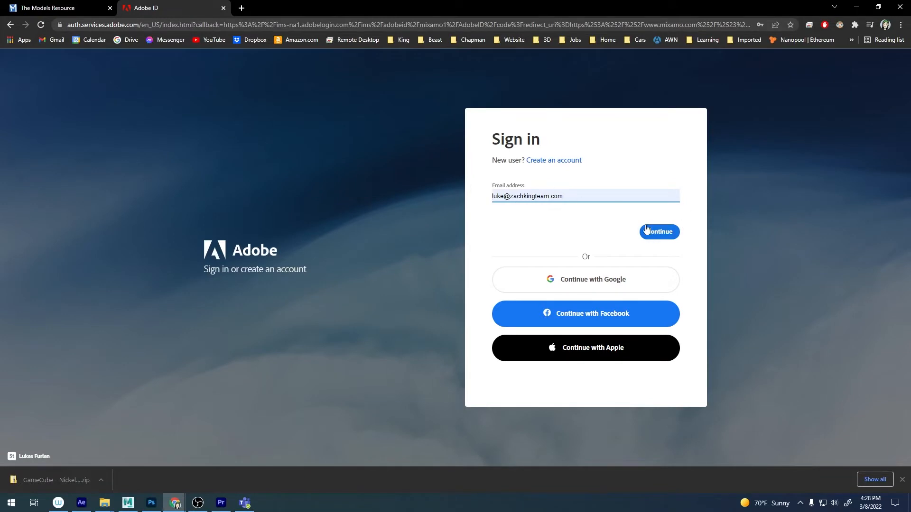
click(664, 233)
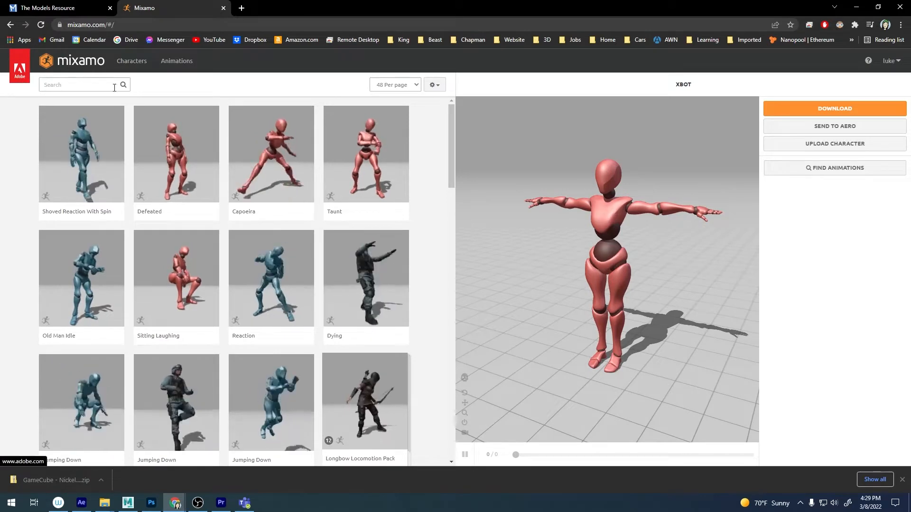
drag(452, 156, 453, 190)
scroll(453, 191, up, 3)
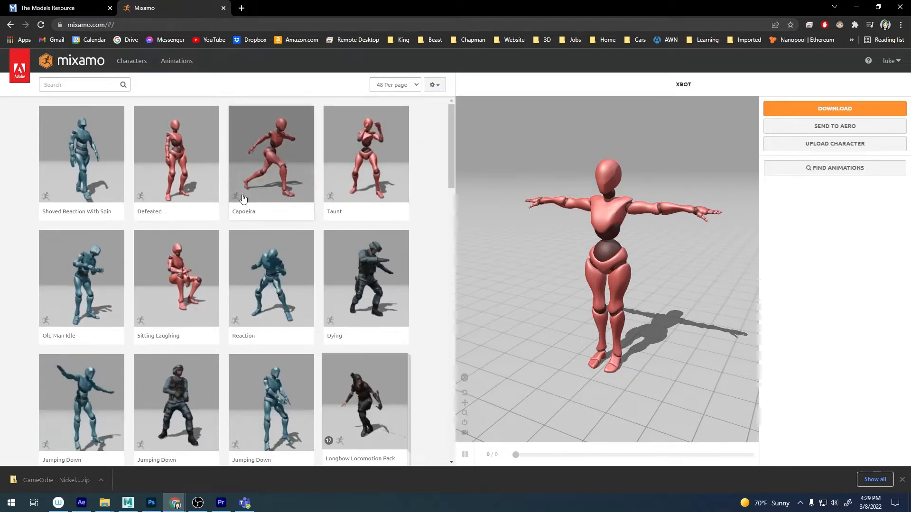
scroll(236, 221, down, 1)
scroll(240, 224, up, 1)
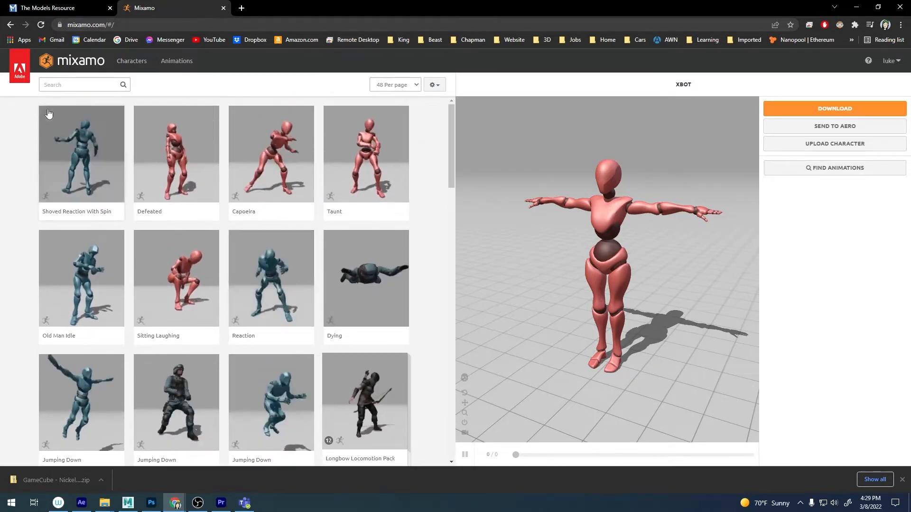
Search the Mixamo animations for "dab" and look through the results.
click(62, 83)
text(dab)
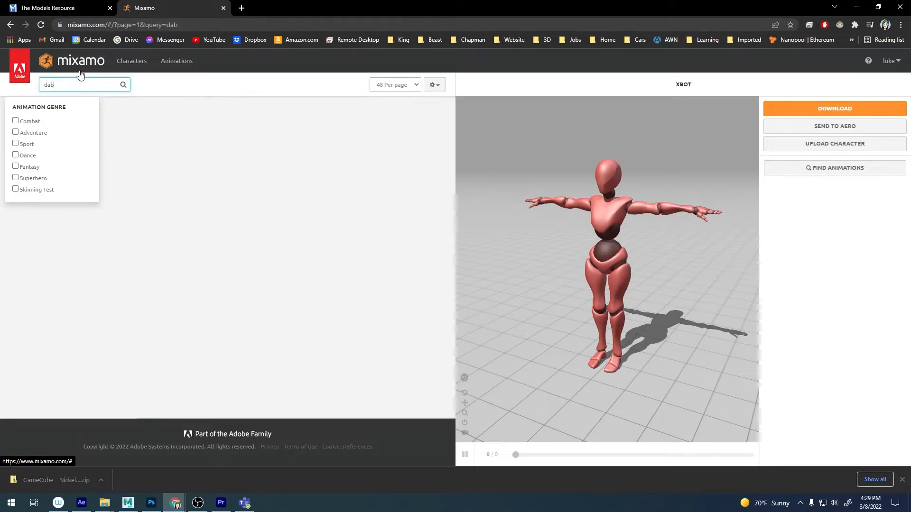
key(Return)
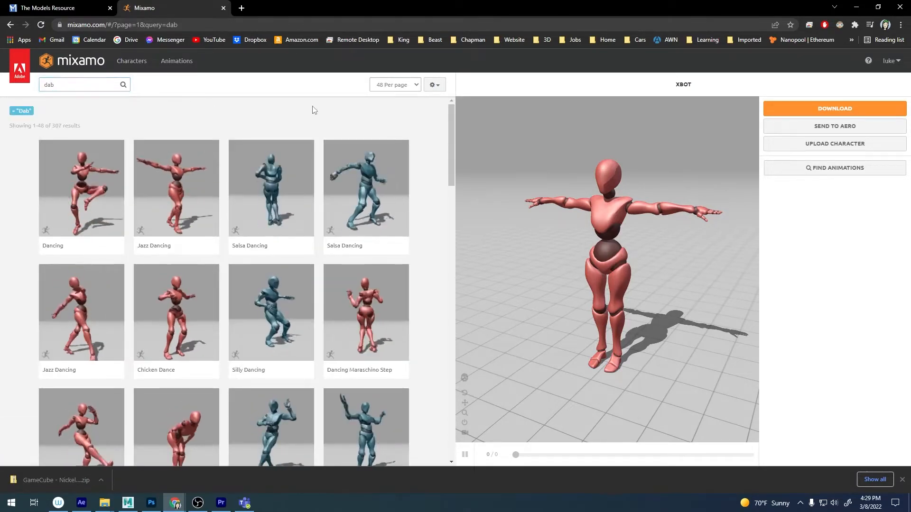
scroll(431, 249, down, 2)
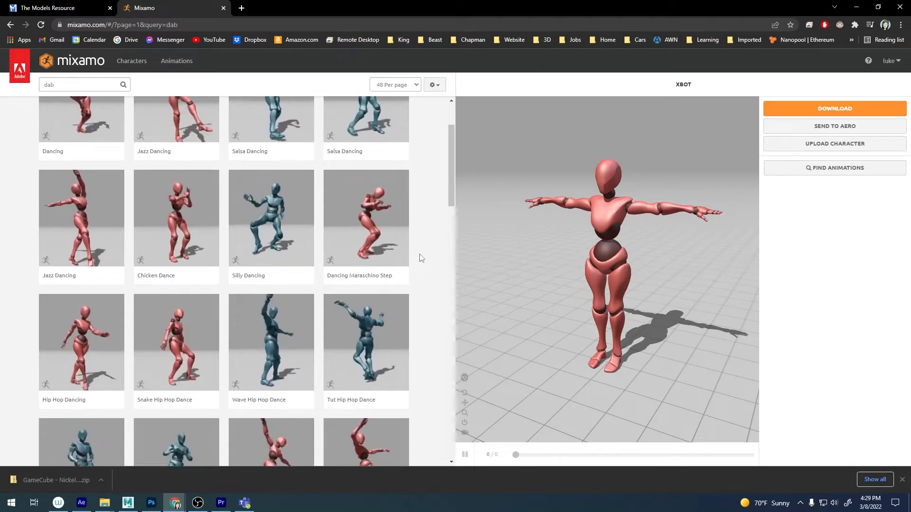
scroll(422, 251, down, 3)
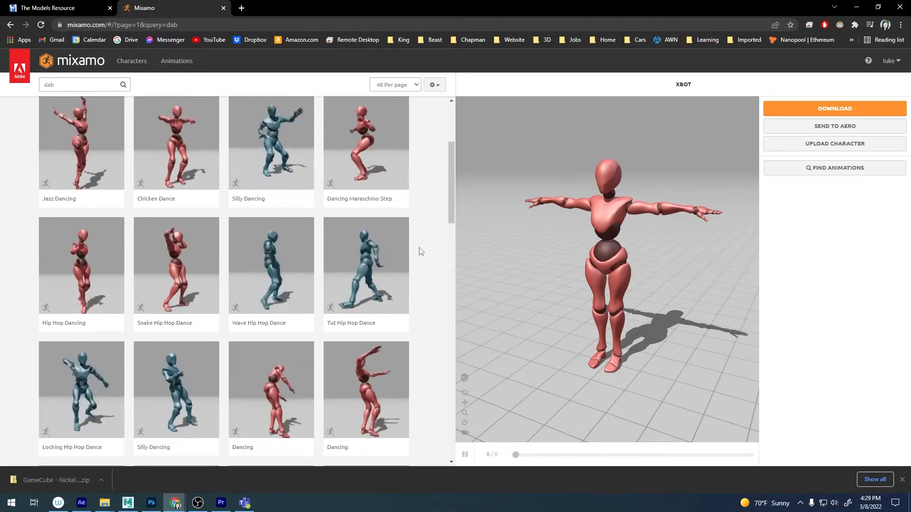
scroll(420, 252, down, 2)
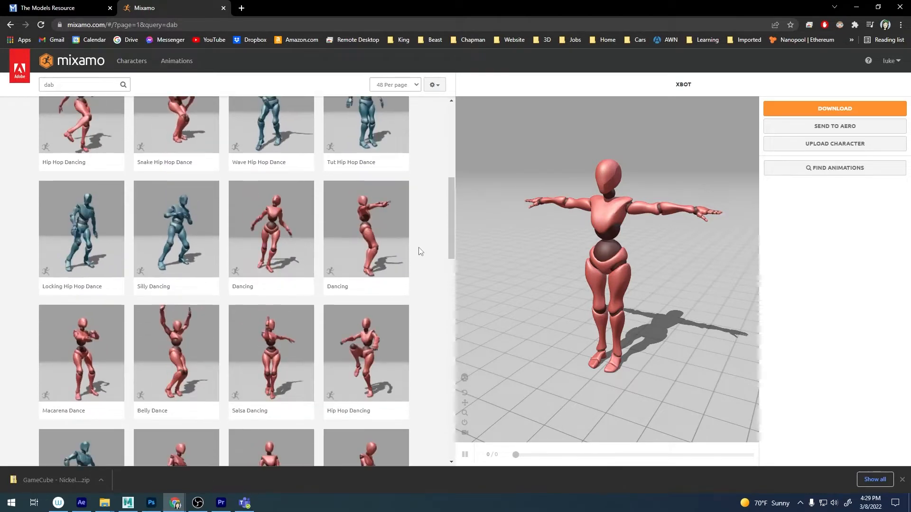
scroll(419, 252, down, 1)
scroll(419, 252, down, 5)
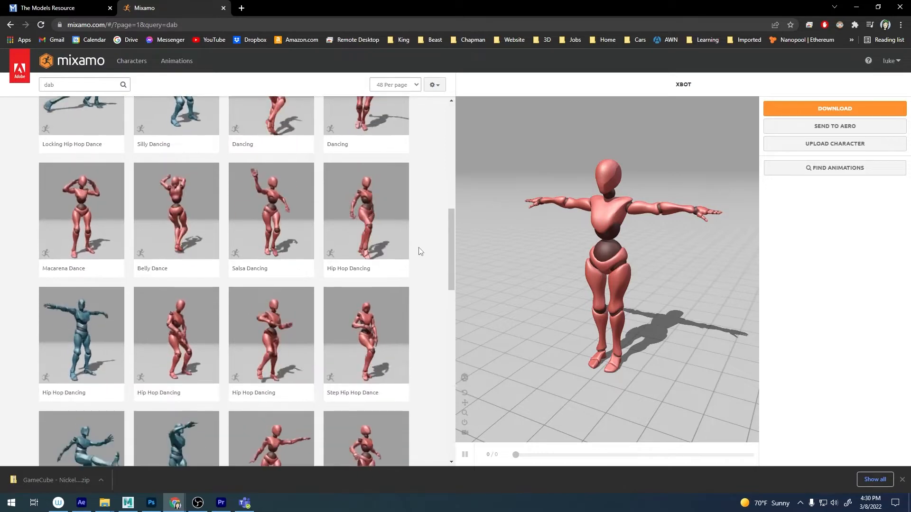
scroll(419, 251, down, 1)
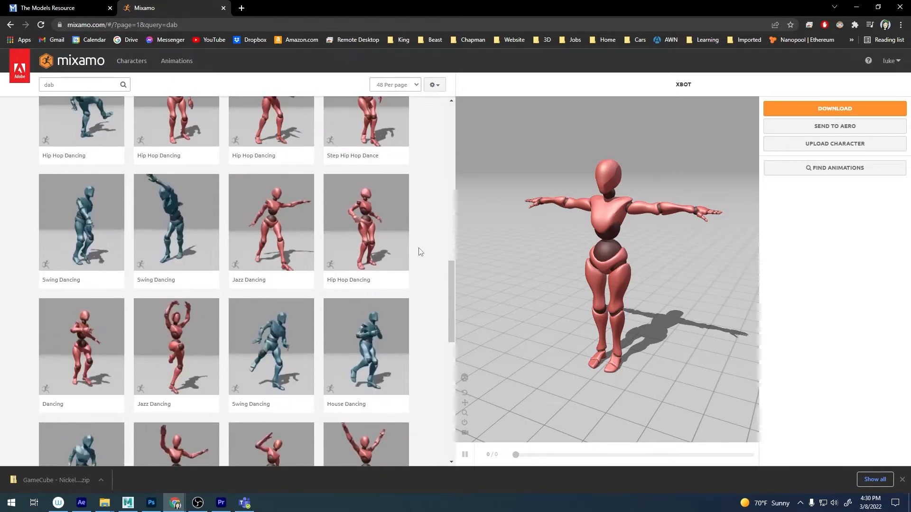
scroll(419, 251, down, 5)
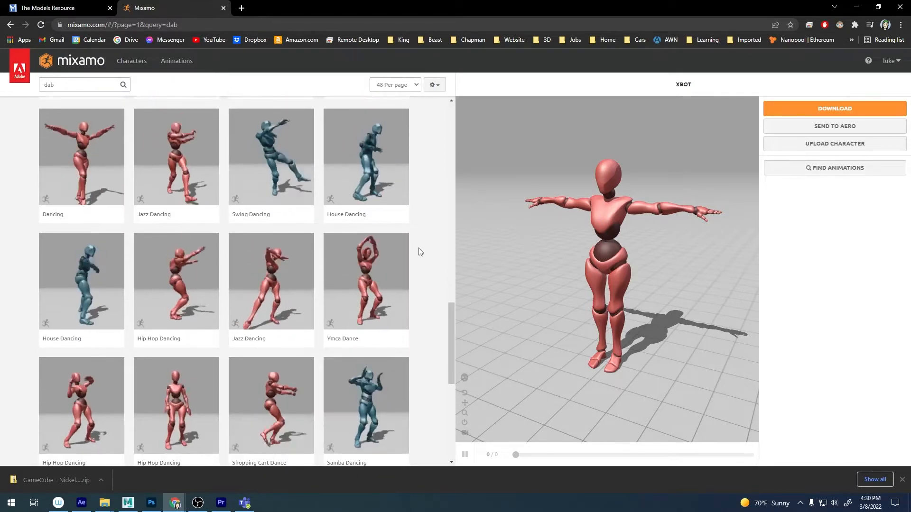
scroll(418, 275, up, 20)
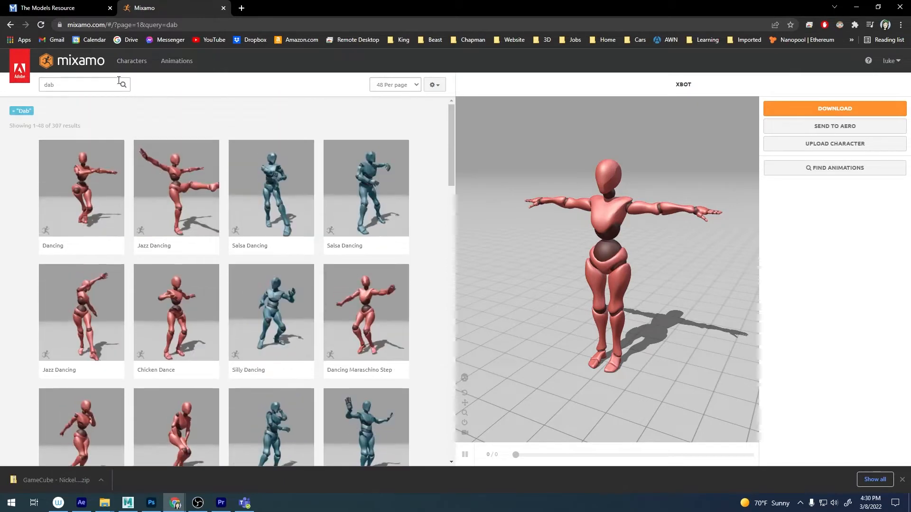
Search the animations for "backflip" and apply the first Backflip animation to the XBot character.
click(37, 87)
text(bac)
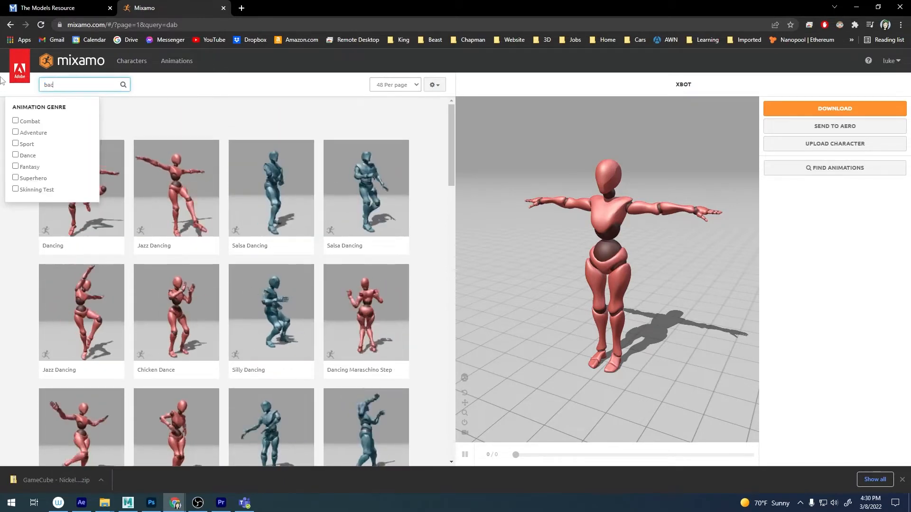
text(kflip)
key(Return)
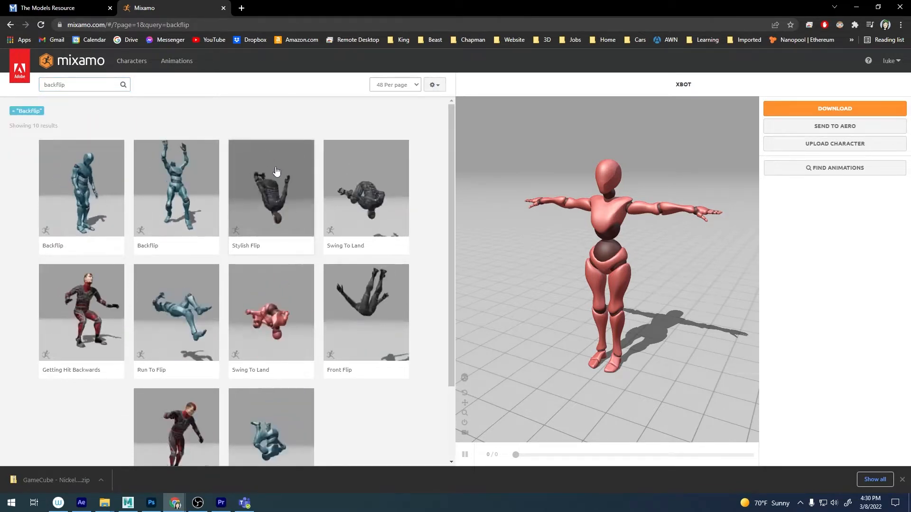
click(91, 209)
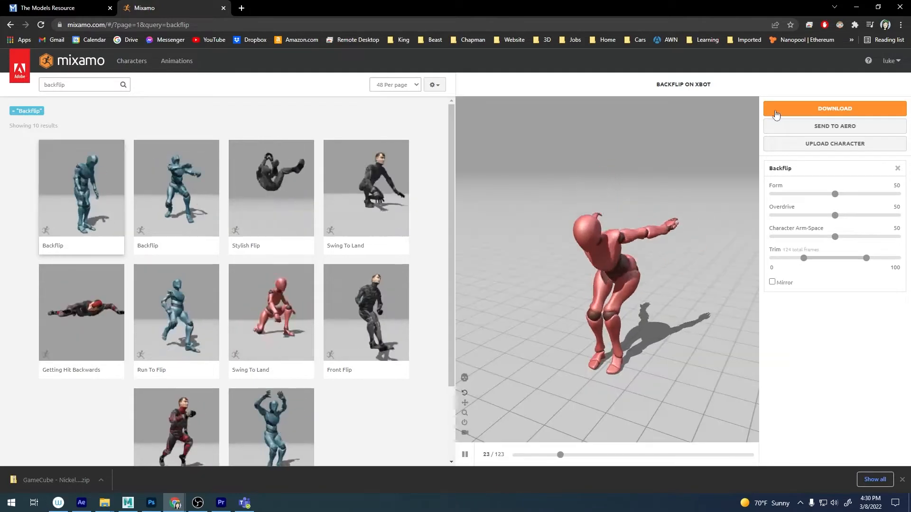
Check the Backflip download settings without downloading, and look over the model list on The Models Resource.
click(795, 107)
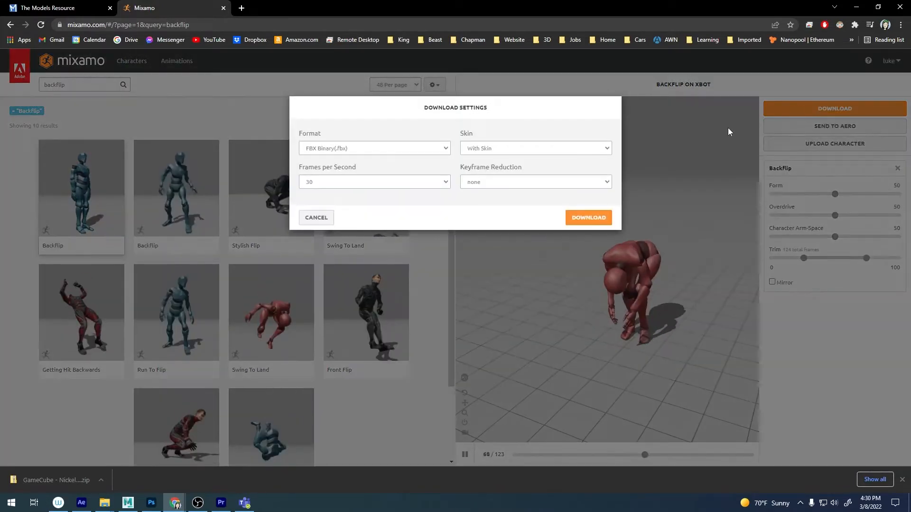
click(317, 218)
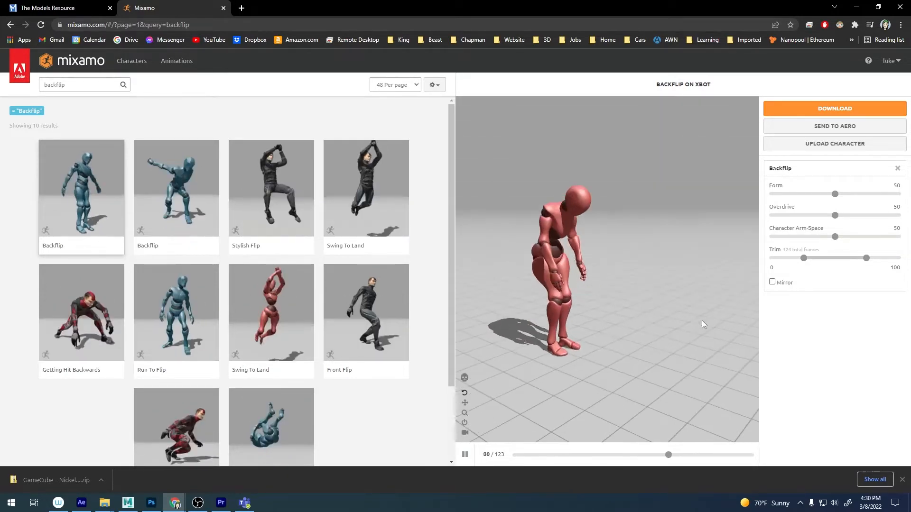
key(ctrl+shift+Tab)
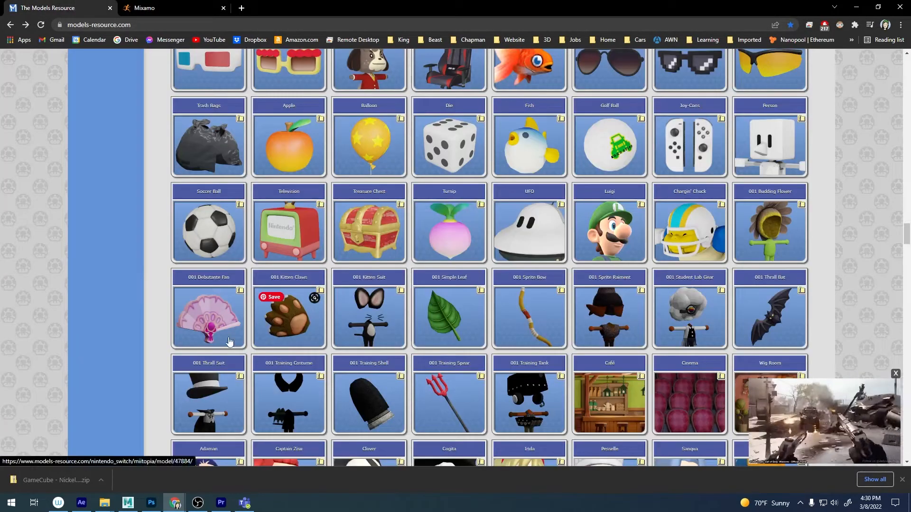
scroll(229, 342, down, 6)
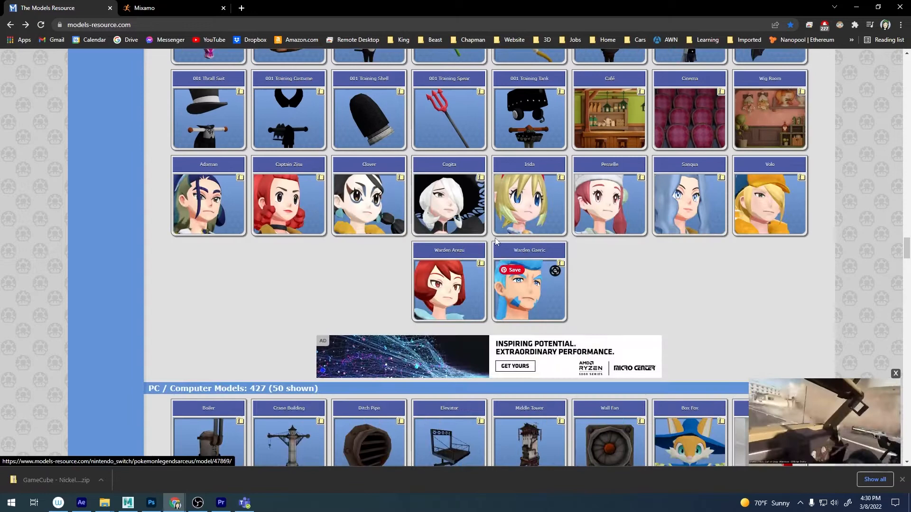
click(167, 6)
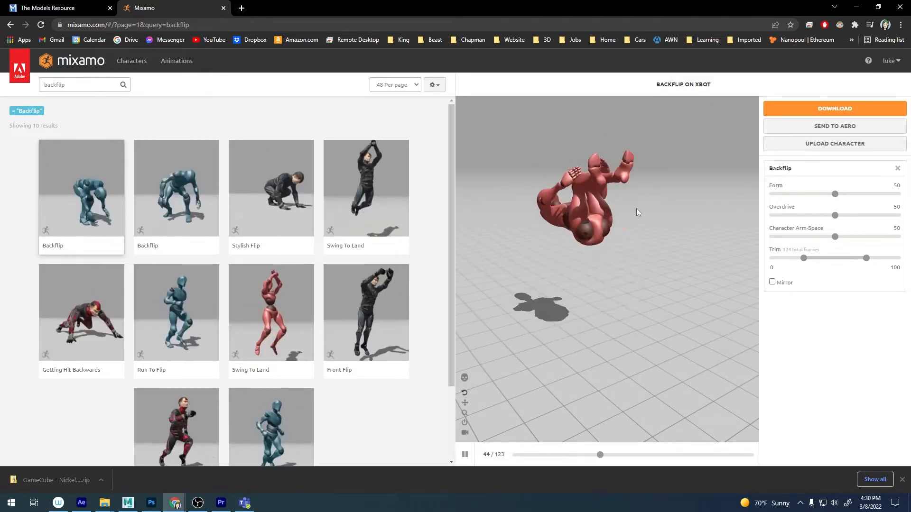
Download the Backflip animation as FBX Binary at 24 frames per second, without skin.
click(827, 108)
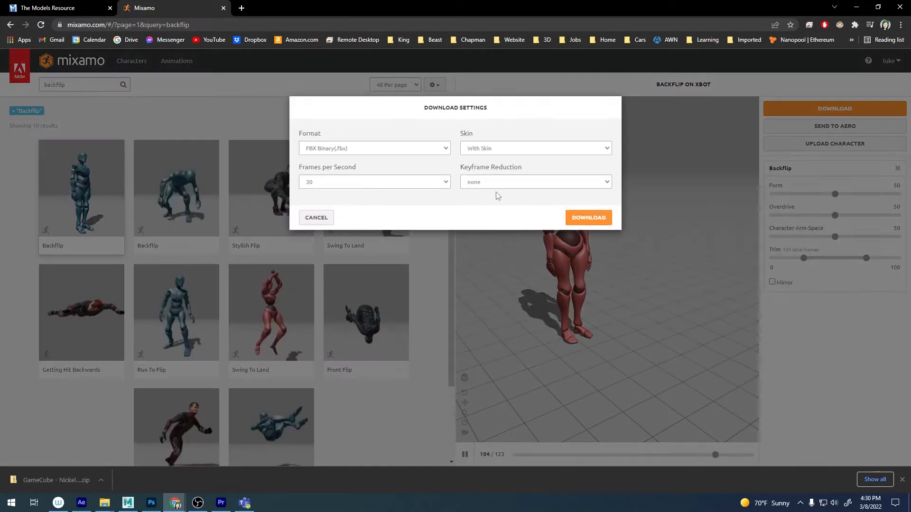
click(380, 183)
click(379, 192)
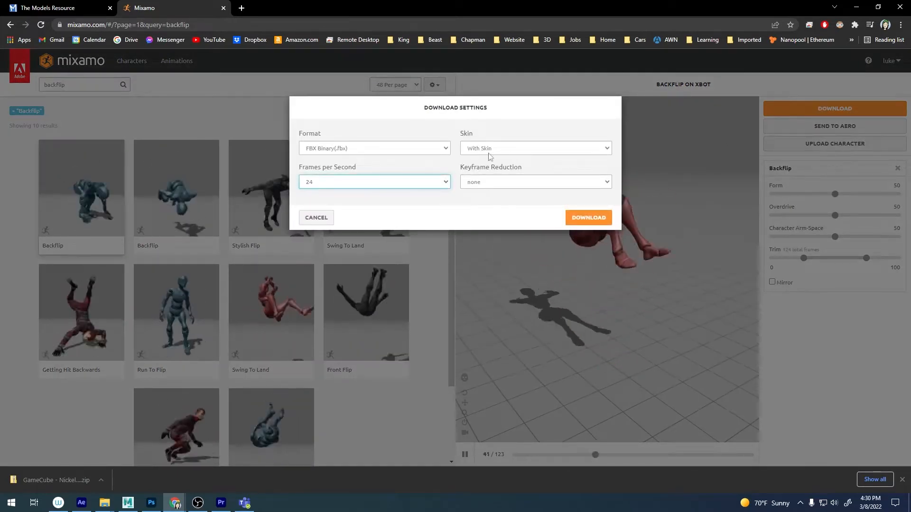
click(527, 148)
click(484, 166)
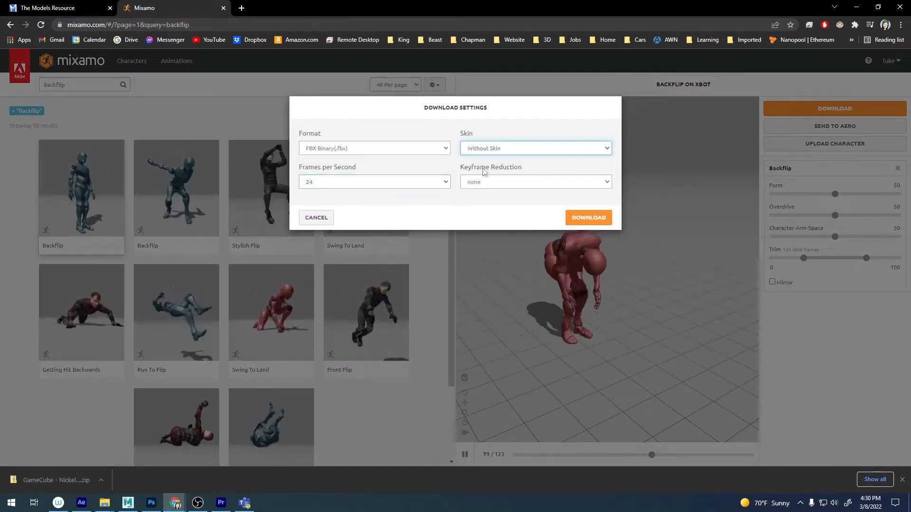
click(577, 217)
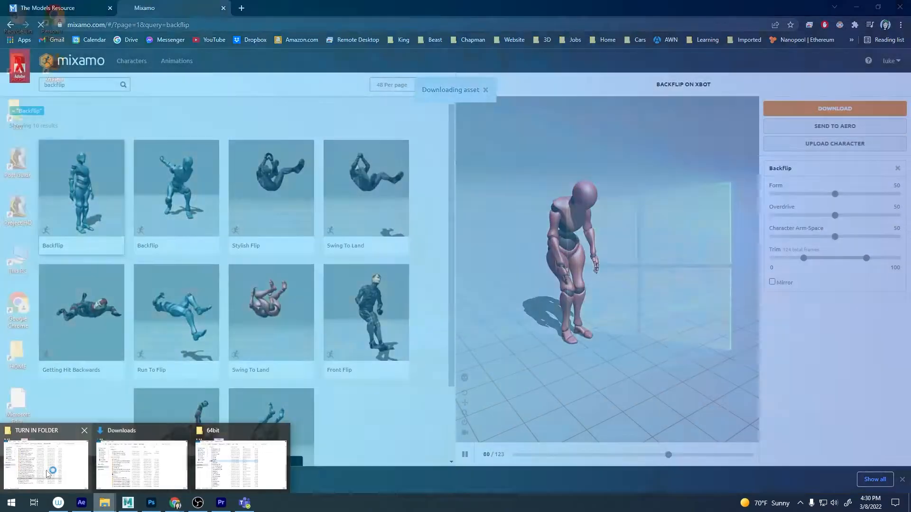
Switch to the Project 03 3D Meme folder in File Explorer, create a folder named RESOURCES in it and open it.
click(69, 470)
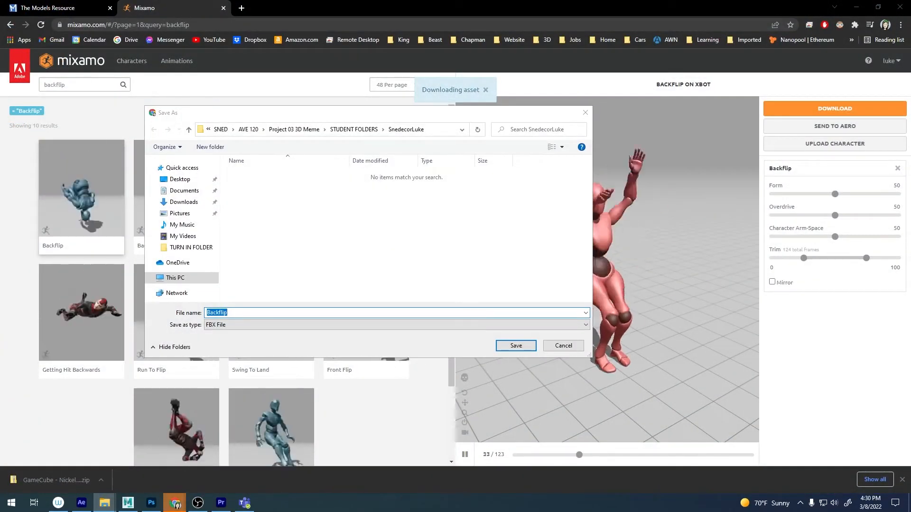
drag(910, 152, 158, 118)
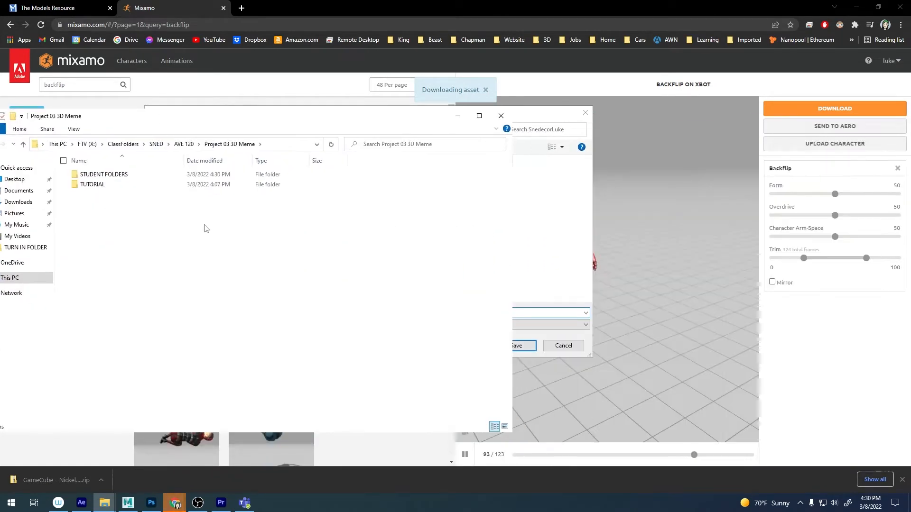
drag(215, 123, 296, 129)
key(ctrl+shift+n)
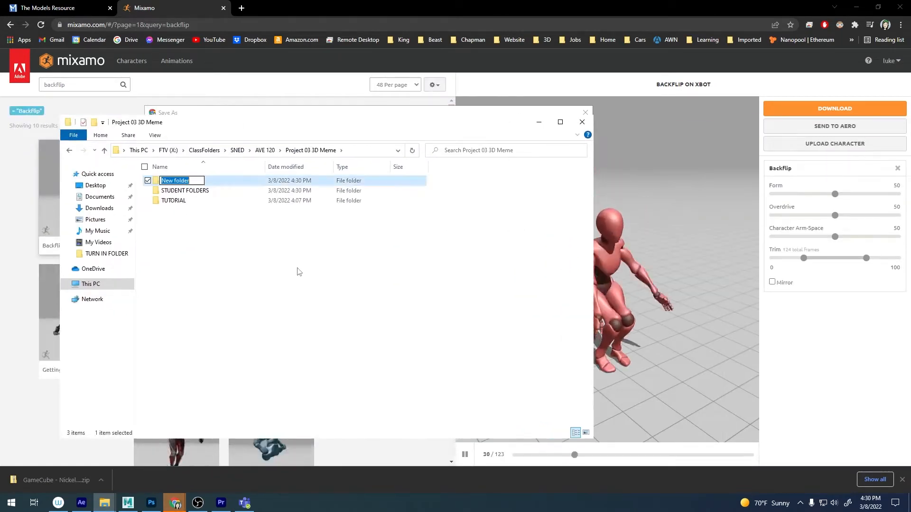
text(RESOURCE)
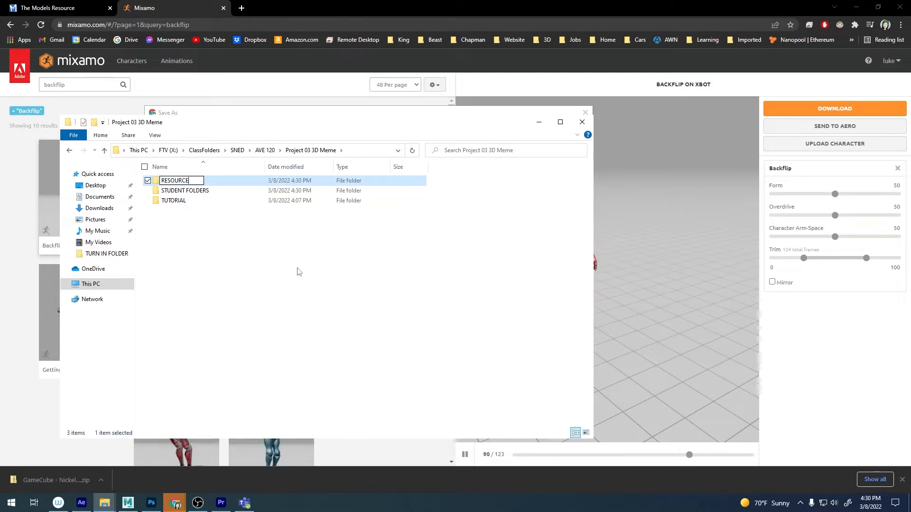
text(S)
key(Return)
key(Return)
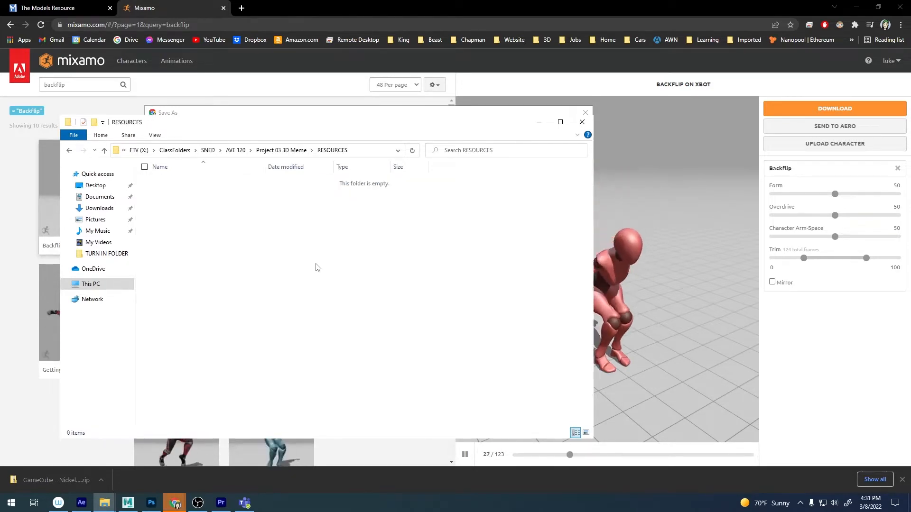
Open a second File Explorer window beside the RESOURCES window and go to STUDENT FOLDERS in Project 03 3D Meme.
key(ctrl+n)
click(297, 162)
double_click(190, 214)
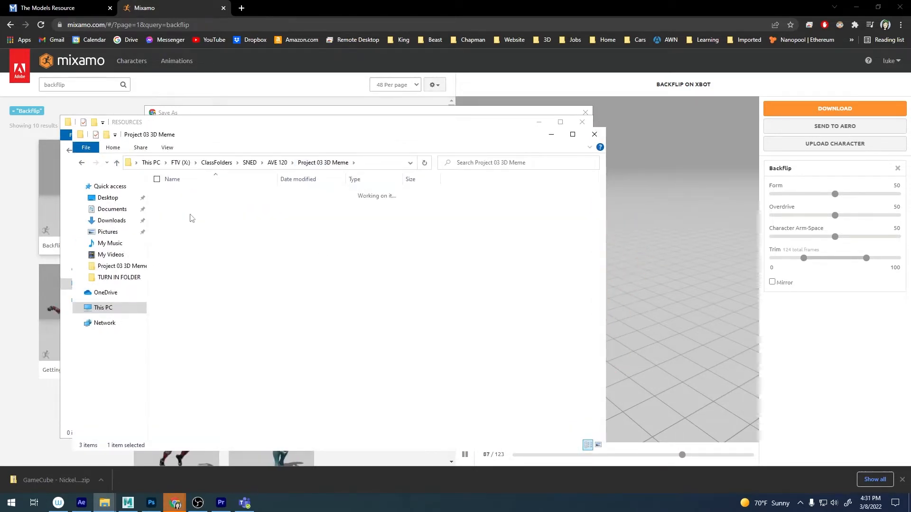
drag(214, 134, 551, 128)
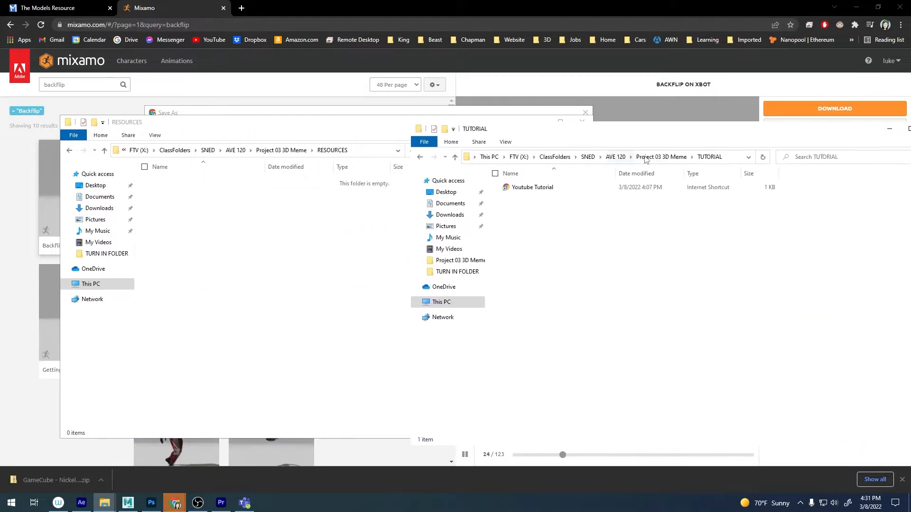
click(660, 157)
double_click(546, 197)
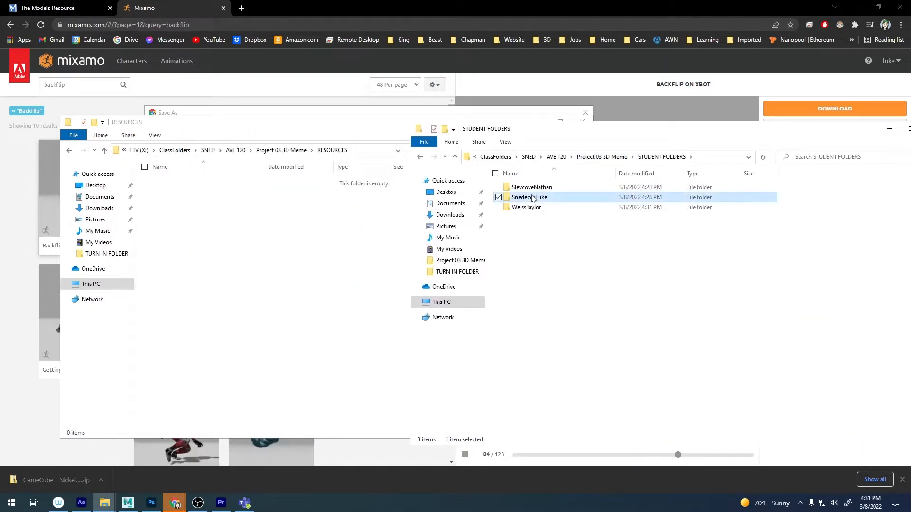
Open the Squidward Tentacles zip in the student's own folder and copy its Squidward Tentacles folder into RESOURCES.
double_click(530, 195)
double_click(530, 189)
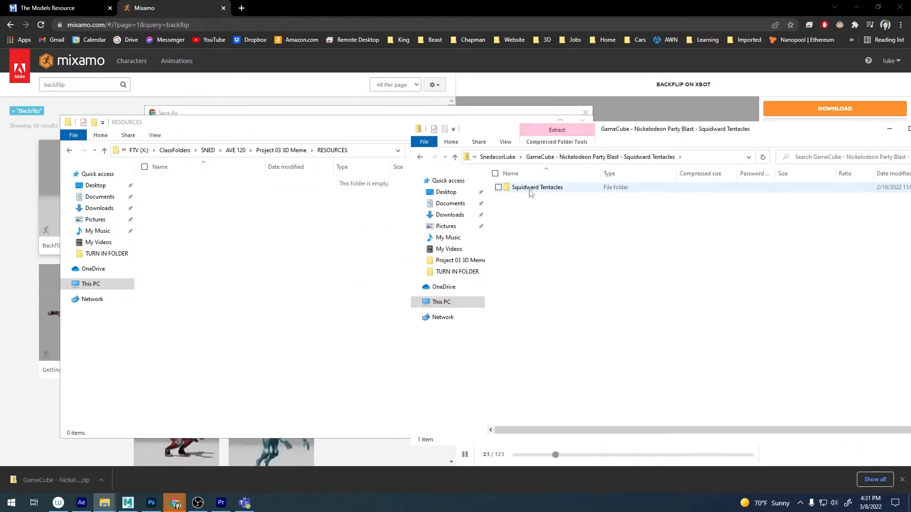
click(526, 189)
drag(527, 189, 346, 258)
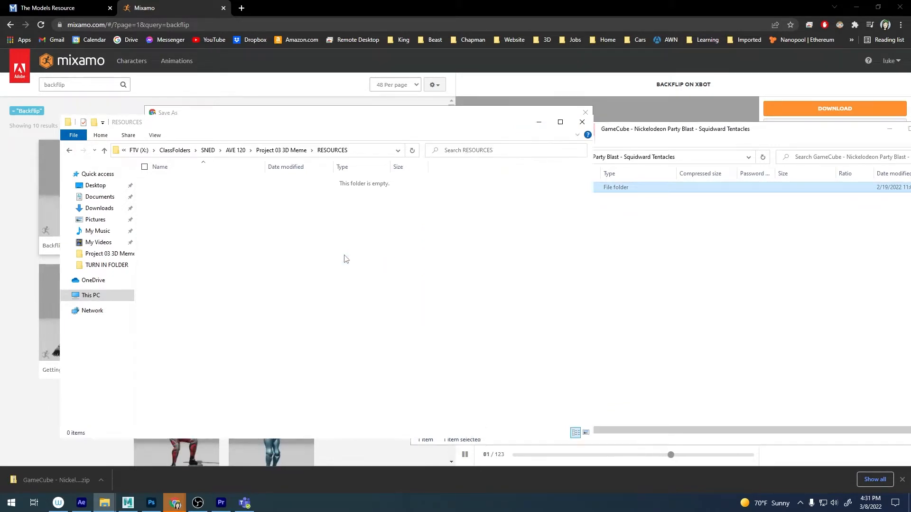
Save the Backflip FBX download into the RESOURCES folder of Project 03 3D Meme.
click(376, 151)
key(ctrl+c)
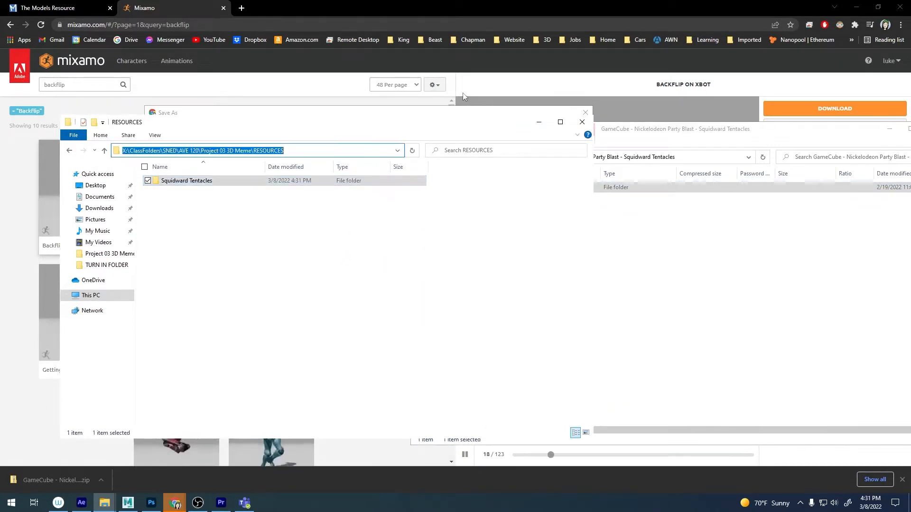
click(320, 113)
click(437, 130)
key(ctrl+v)
key(Return)
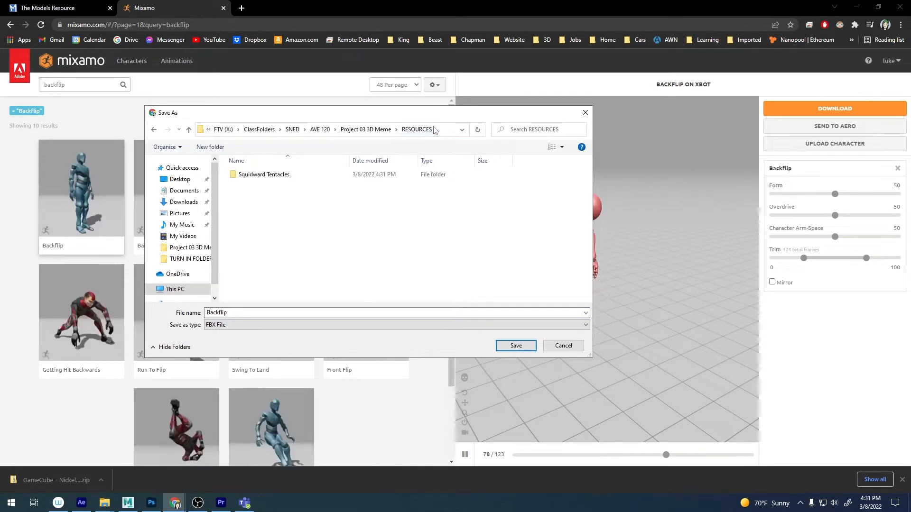
click(516, 345)
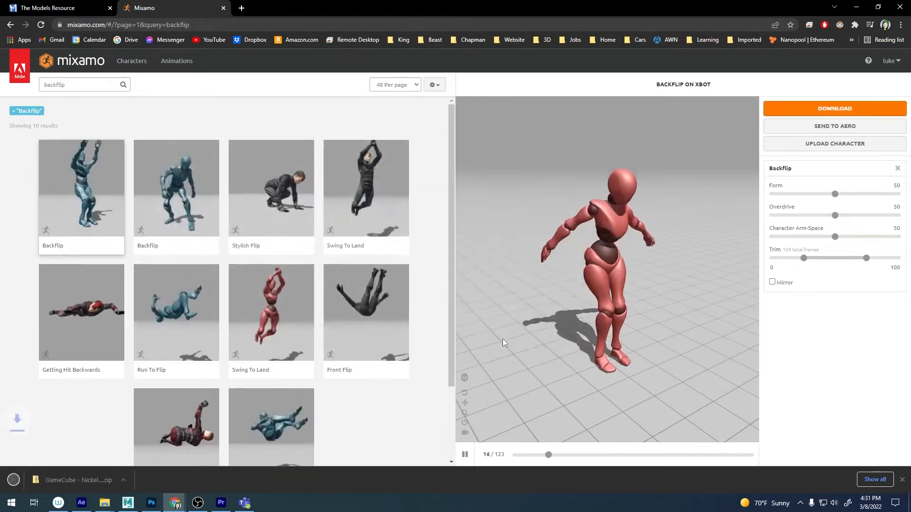
Switch to the RESOURCES window in File Explorer and examine the files inside the Squidward Tentacles folder.
mouse_move(110, 503)
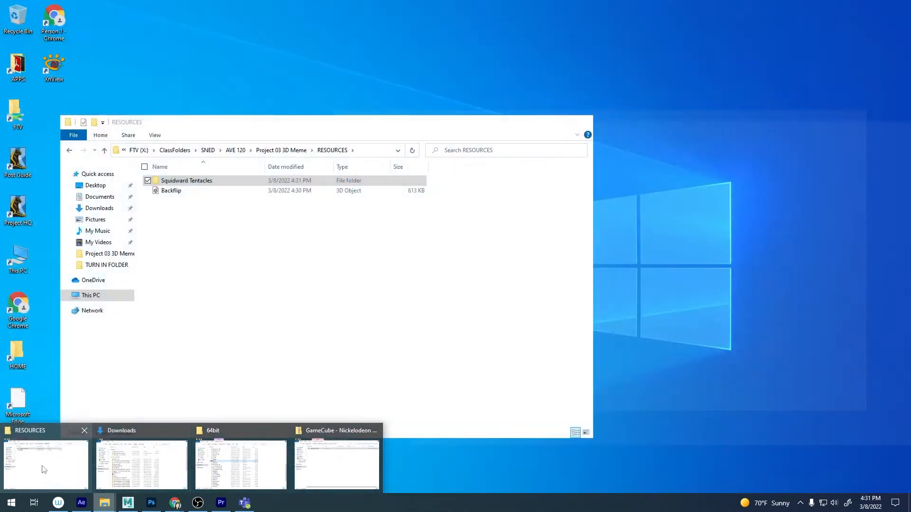
click(45, 467)
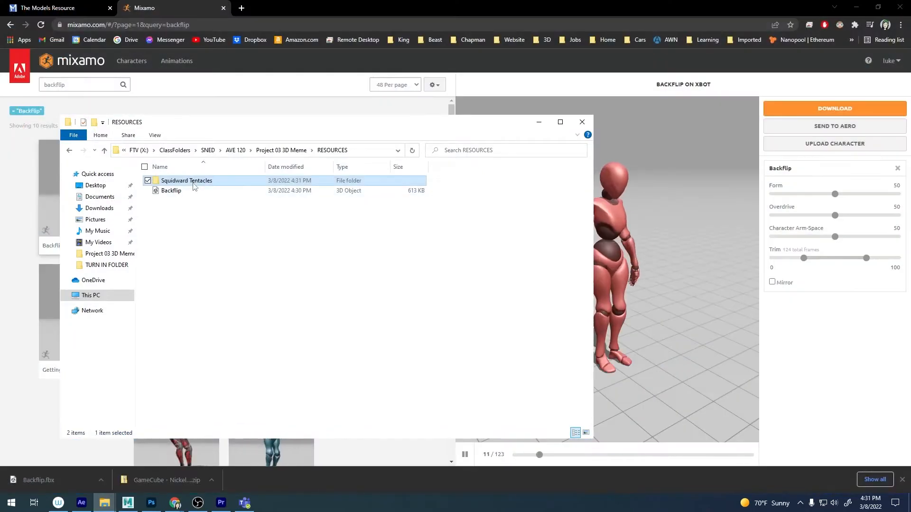
double_click(184, 180)
drag(285, 124, 438, 109)
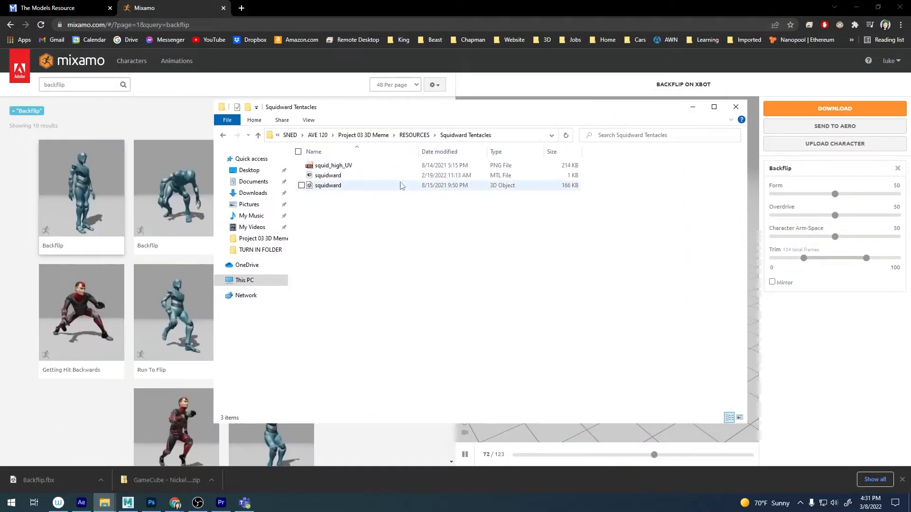
click(360, 190)
click(345, 285)
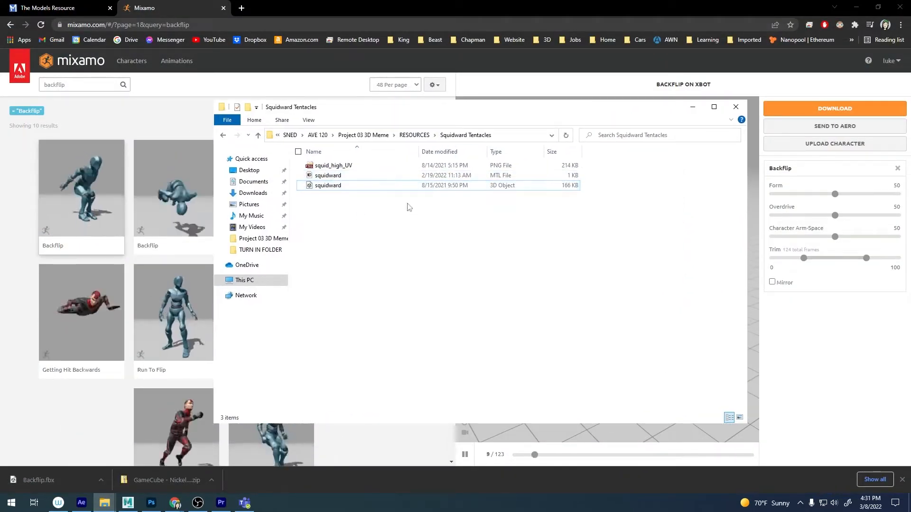
mouse_move(420, 110)
mouse_down()
mouse_move(659, 118)
mouse_move(538, 142)
mouse_move(430, 126)
mouse_up()
Revisit The Models Resource and Mixamo pages in Chrome, and return to the RESOURCES folder in File Explorer.
click(52, 7)
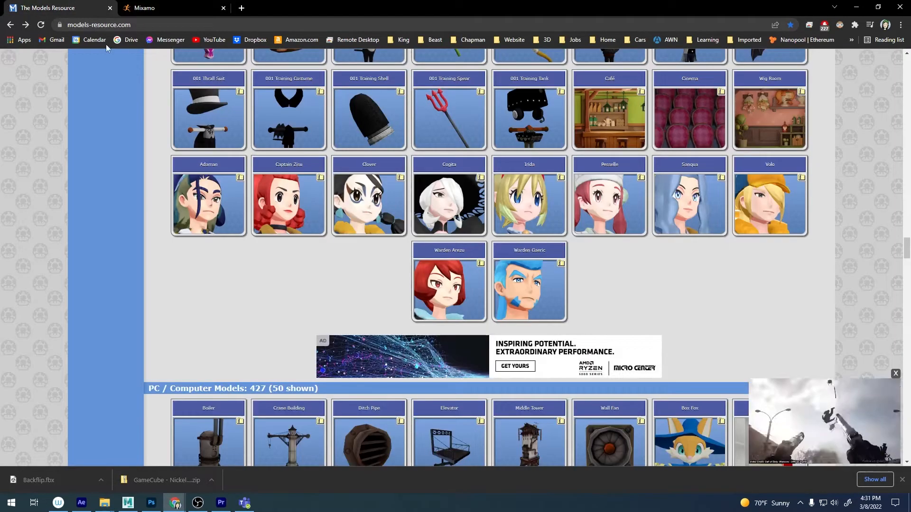
click(144, 8)
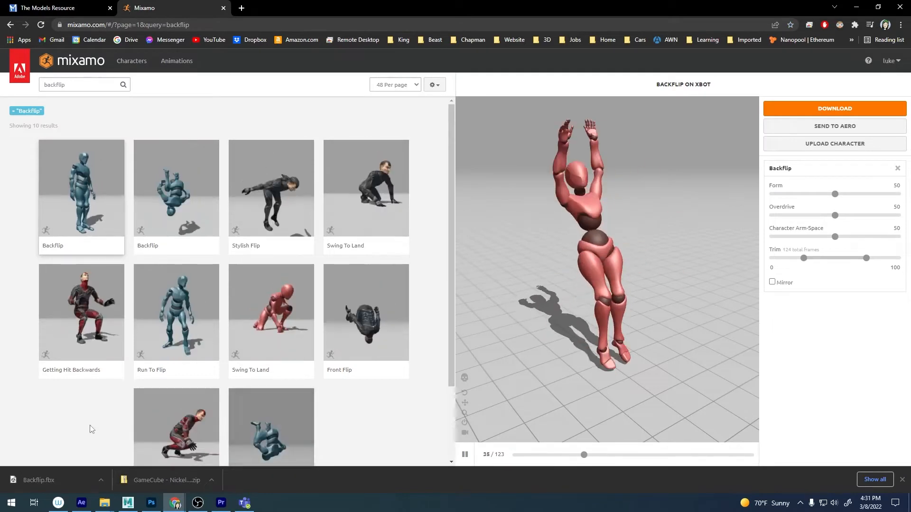
mouse_move(104, 504)
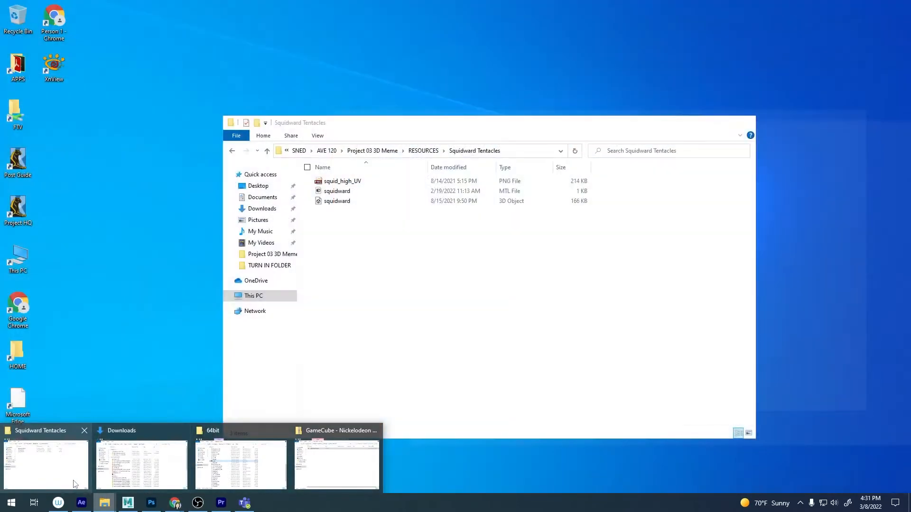
click(46, 463)
click(423, 150)
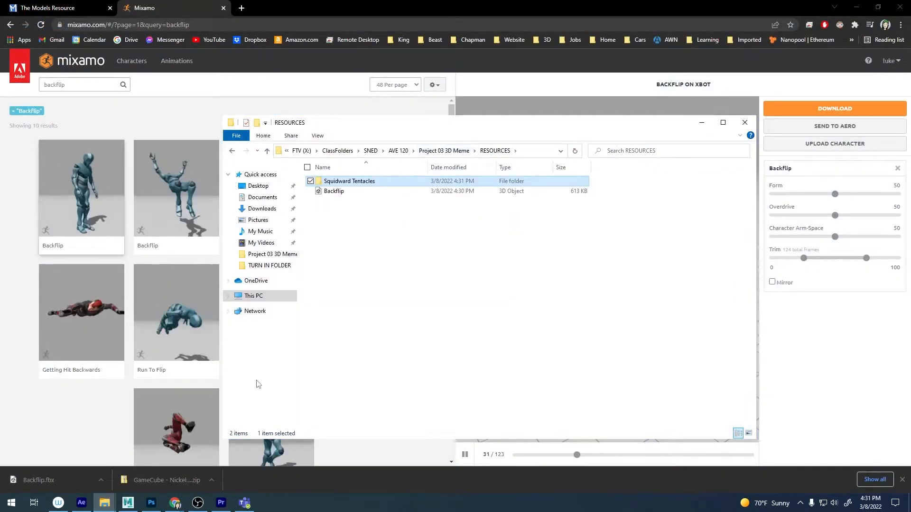
Switch to Maya and place the RESOURCES File Explorer window over the scene so part of the viewport stays free.
click(129, 504)
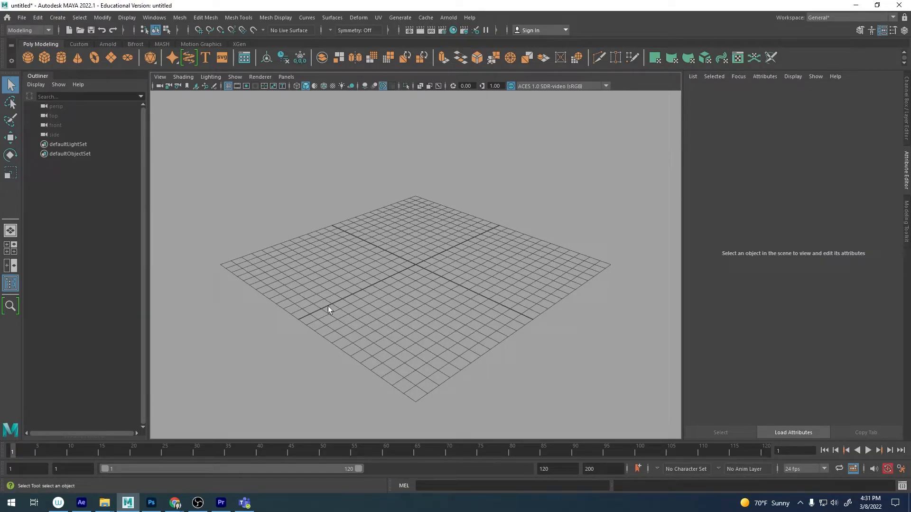
mouse_move(113, 509)
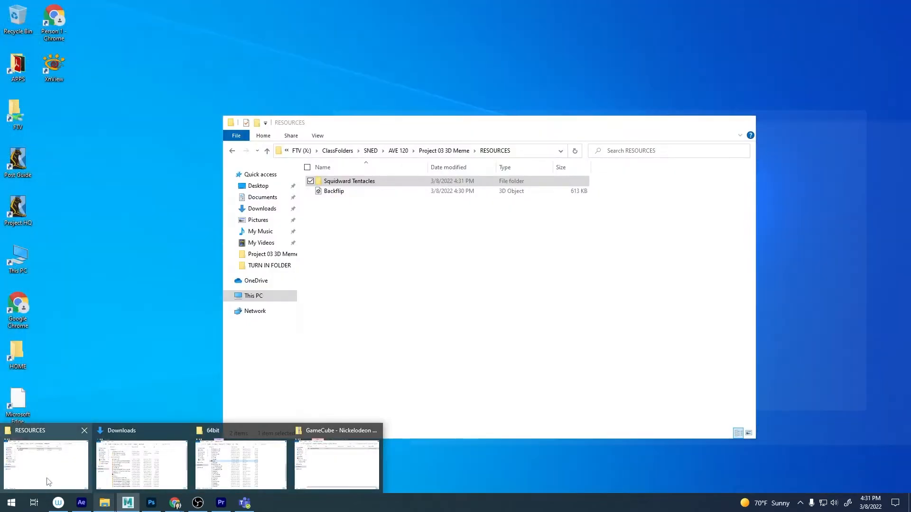
click(46, 462)
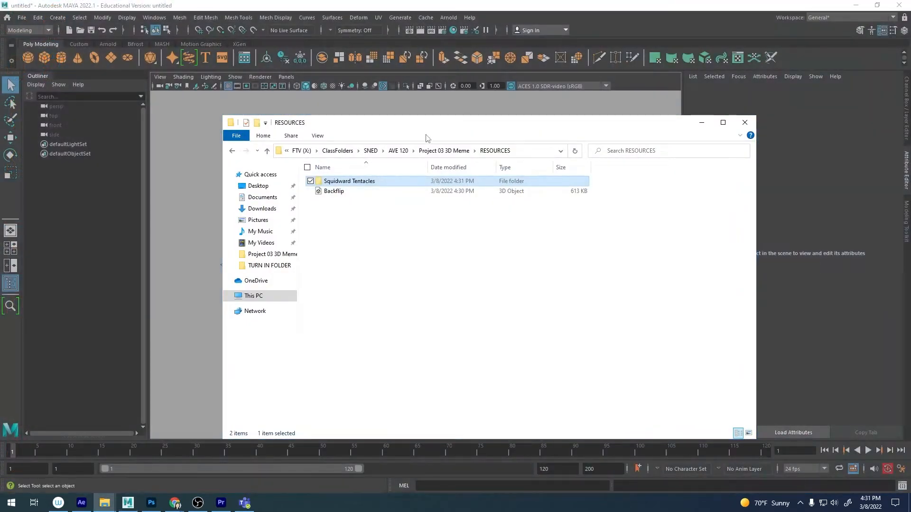
drag(426, 125, 713, 101)
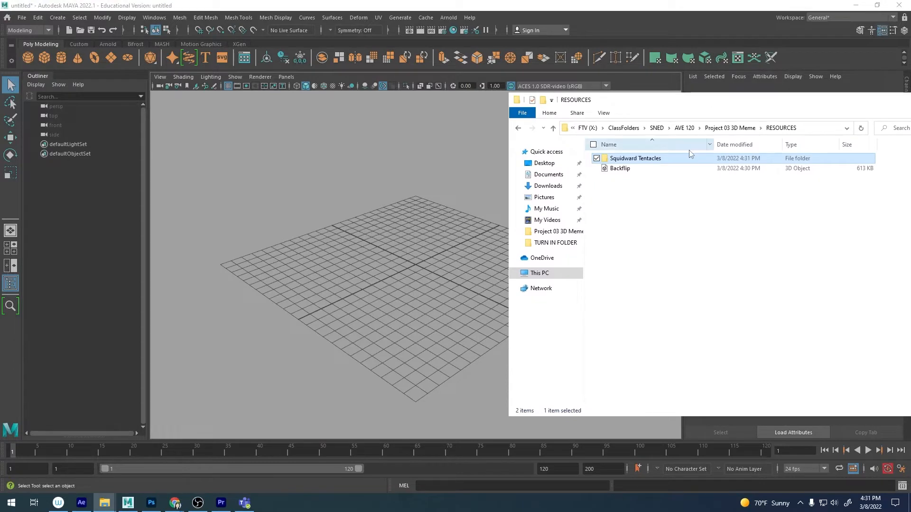
click(625, 169)
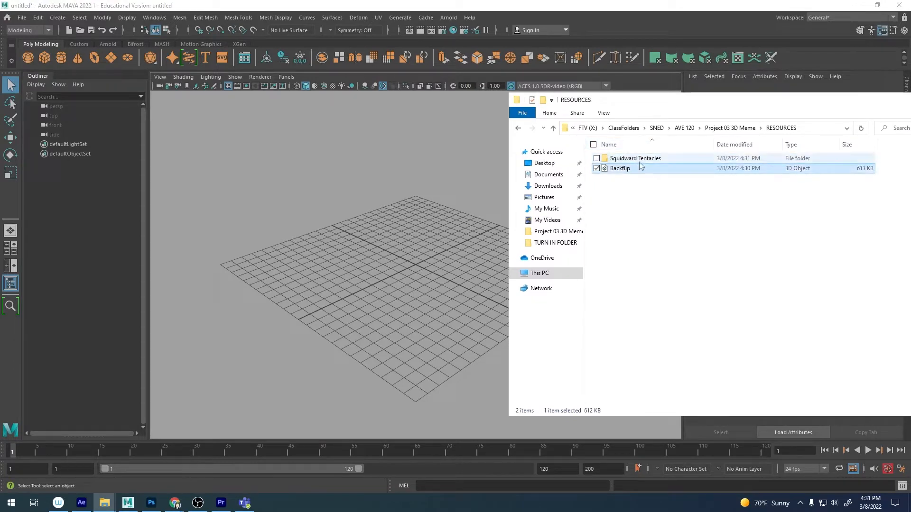
click(637, 161)
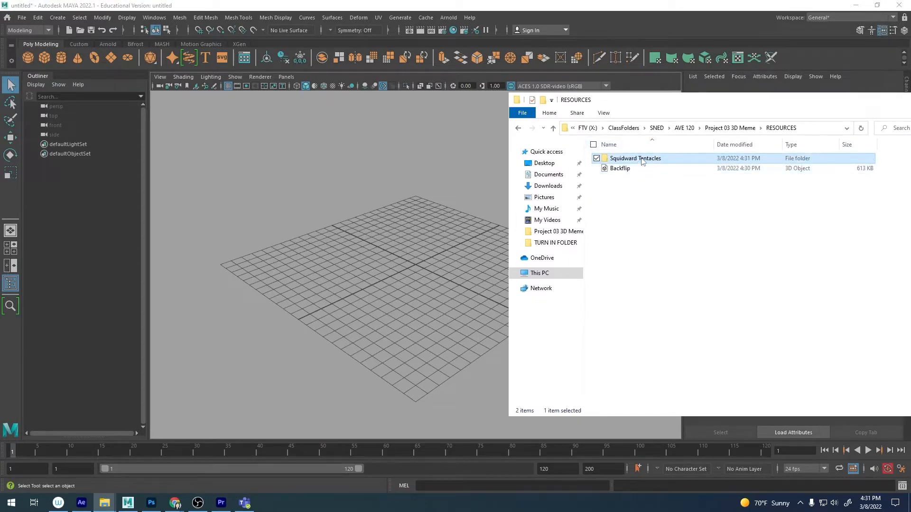
drag(737, 112, 667, 111)
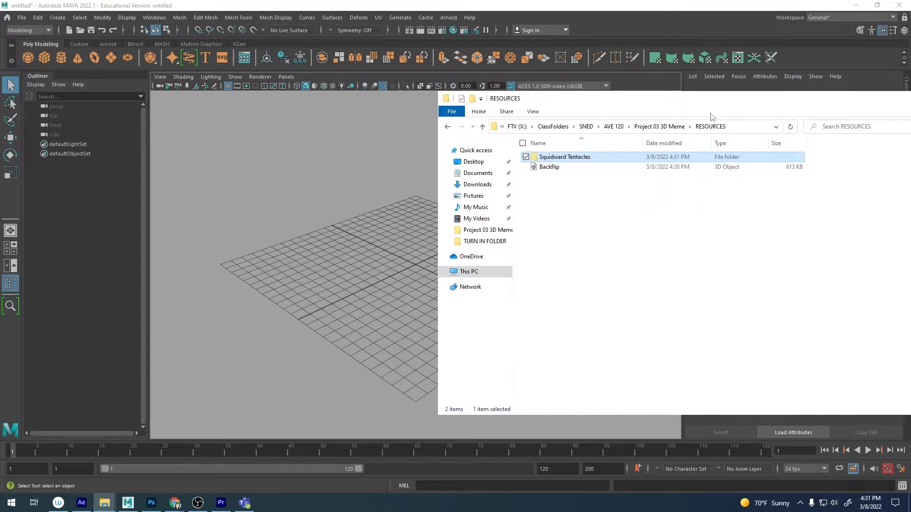
Open the Squidward Tentacles folder inside RESOURCES.
click(703, 124)
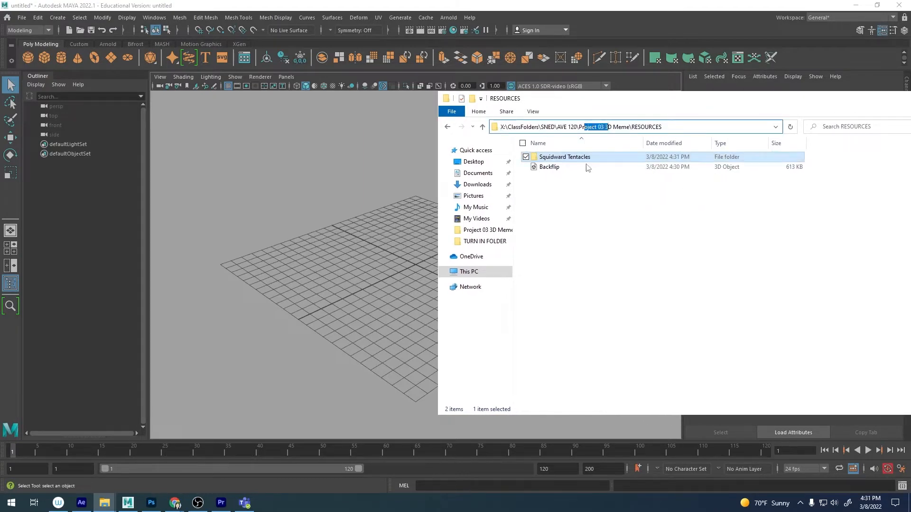
click(572, 170)
click(574, 160)
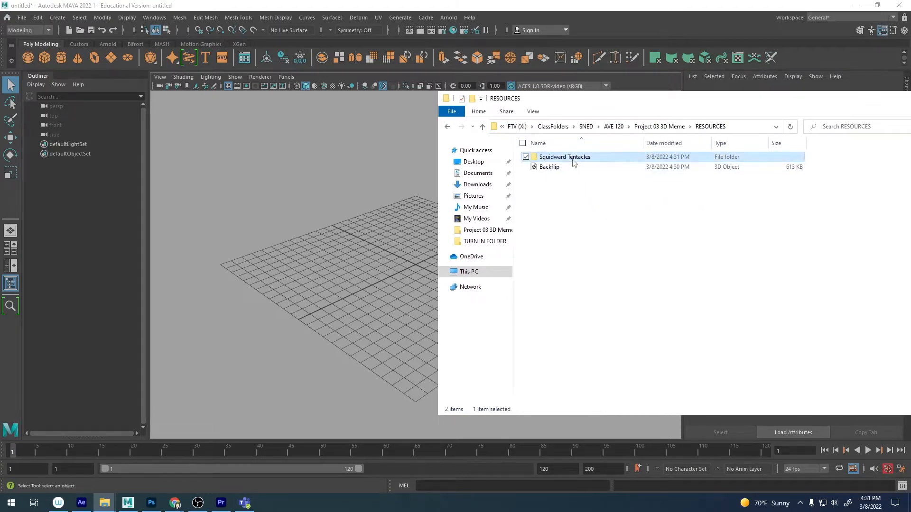
click(581, 191)
double_click(565, 159)
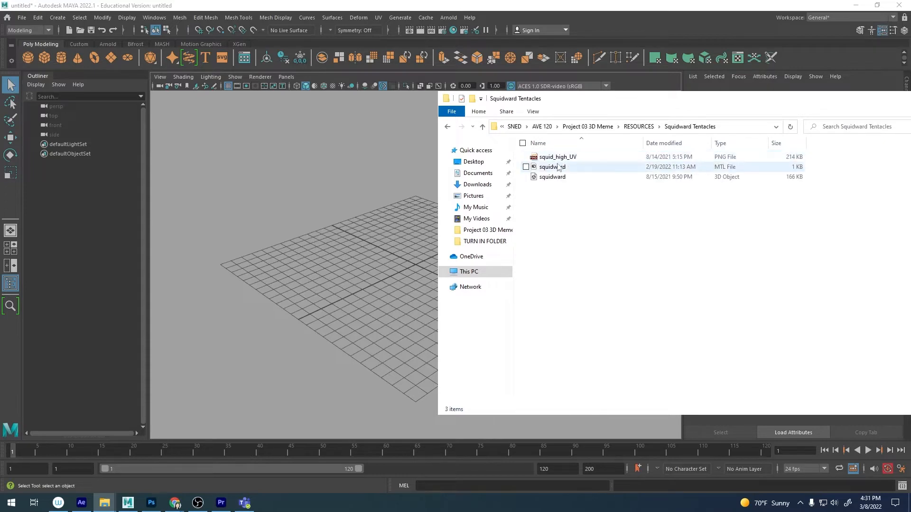
Import the squidward 3D Object file from the Squidward Tentacles folder into the empty Maya scene.
click(559, 178)
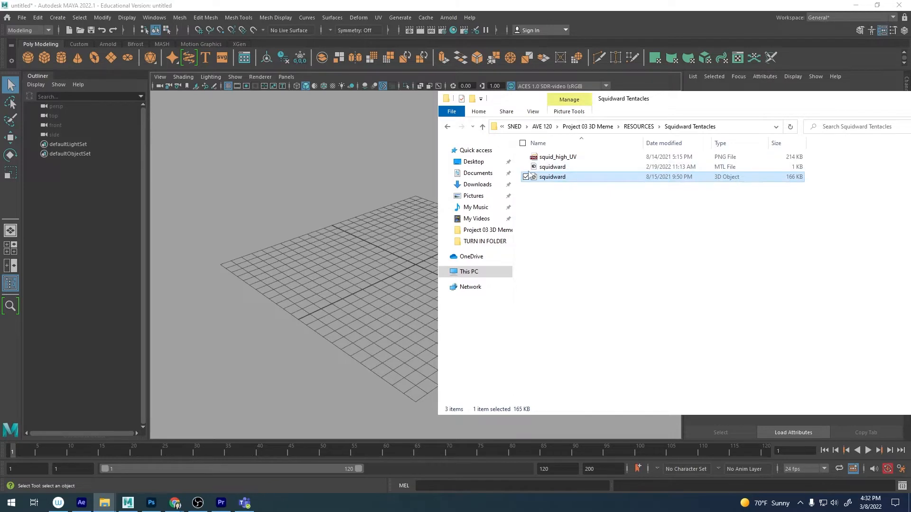
click(558, 160)
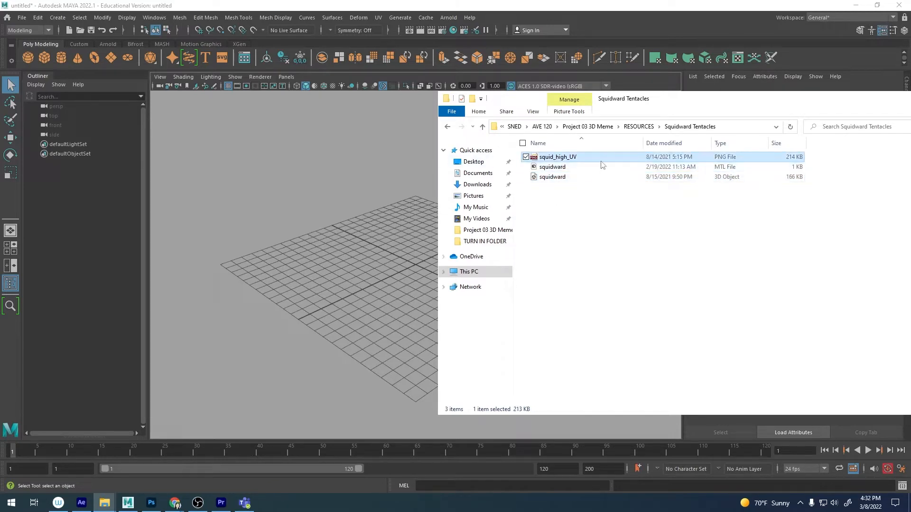
click(550, 167)
click(730, 178)
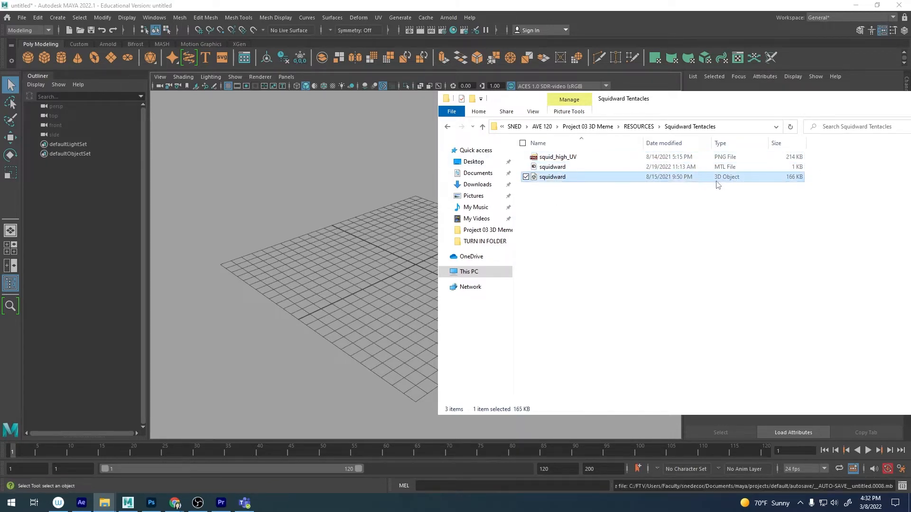
drag(397, 204, 361, 204)
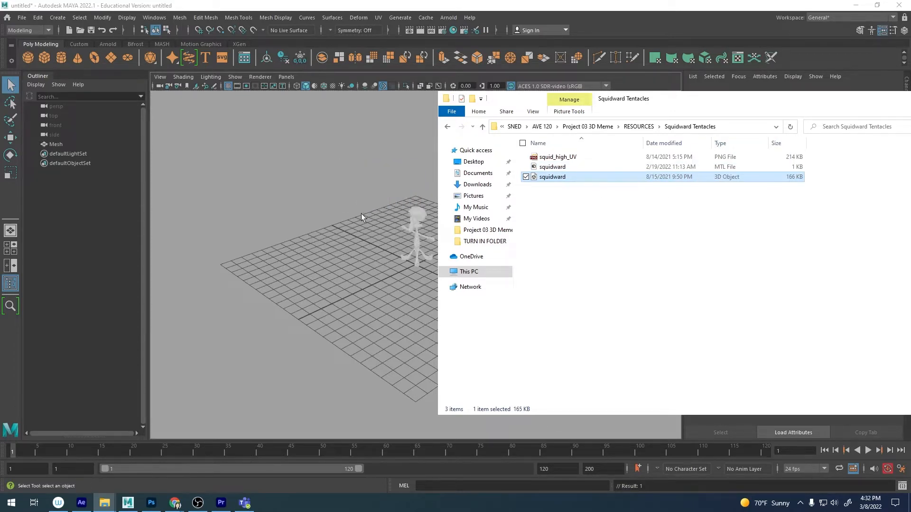
click(363, 220)
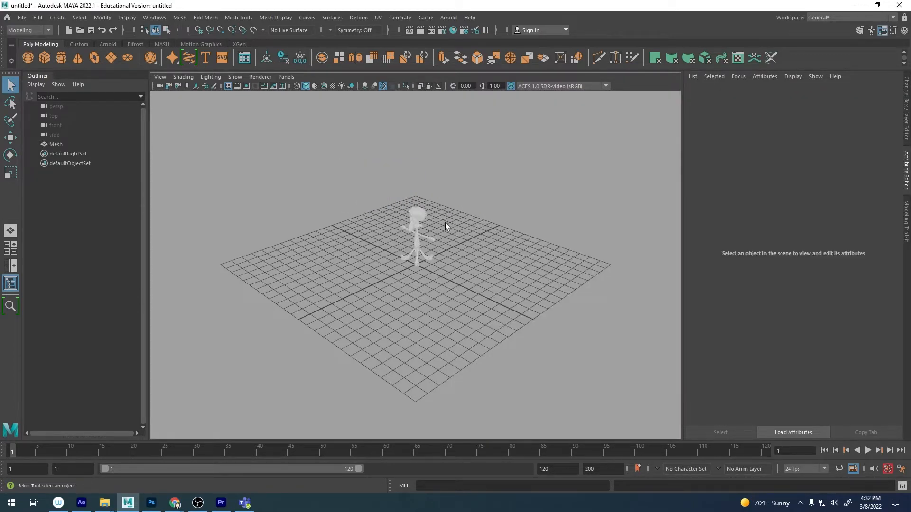
Examine the imported Squidward model from several sides and distances in the perspective view.
scroll(445, 223, up, 6)
scroll(444, 224, down, 6)
scroll(444, 222, up, 6)
scroll(444, 222, down, 3)
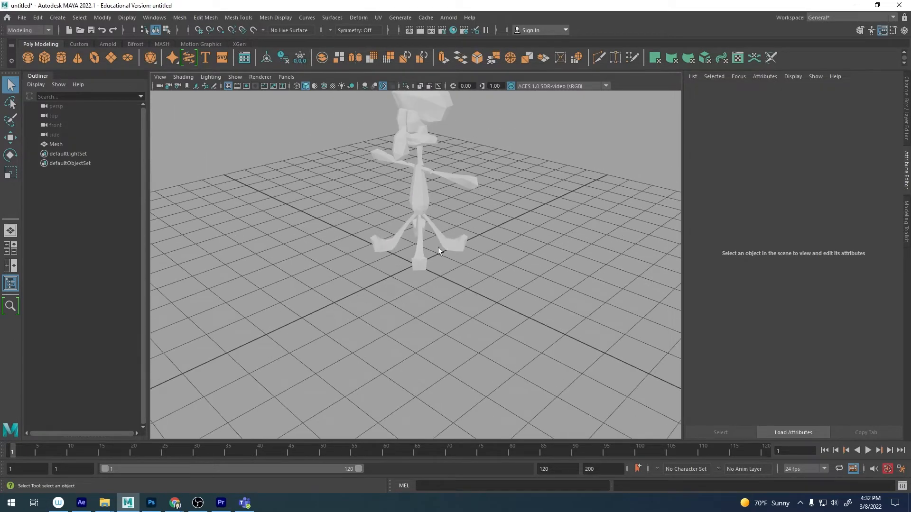
alt+drag(387, 311, 400, 298)
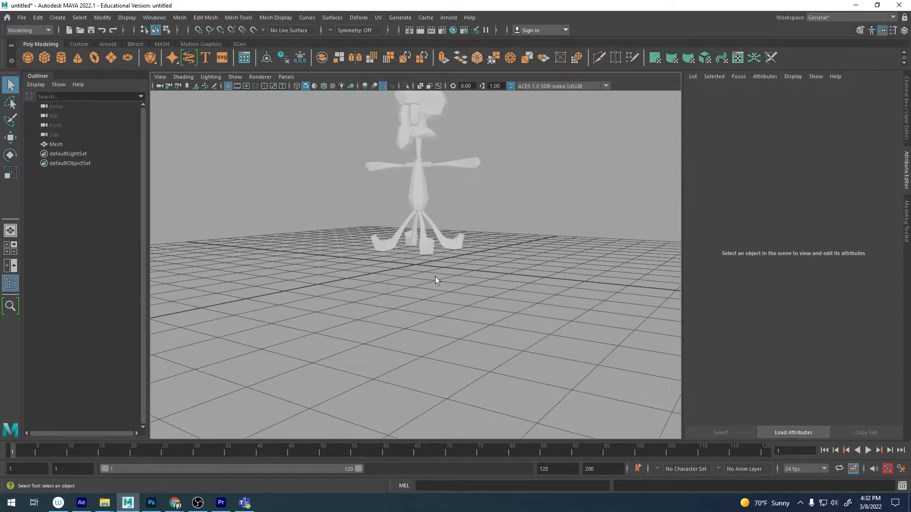
alt+middle_drag(447, 266, 445, 322)
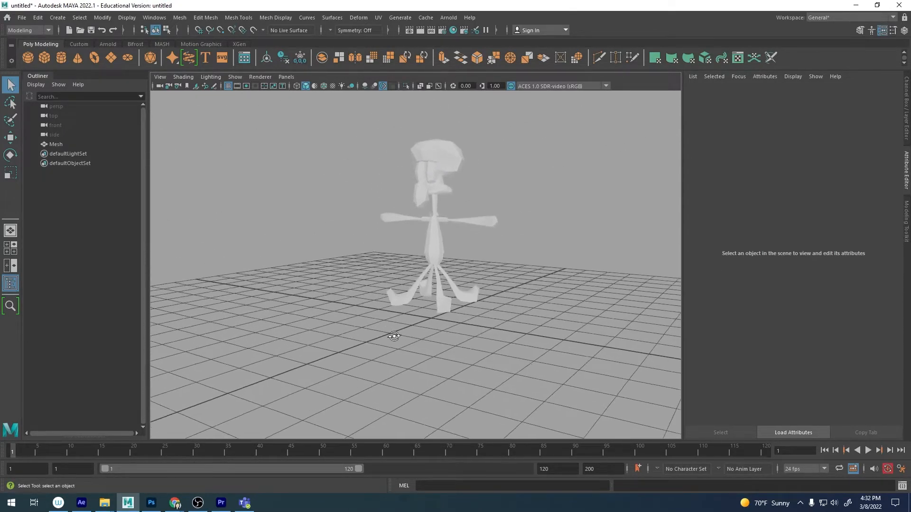
alt+drag(393, 337, 430, 332)
alt+right_drag(429, 332, 289, 266)
alt+drag(289, 266, 413, 269)
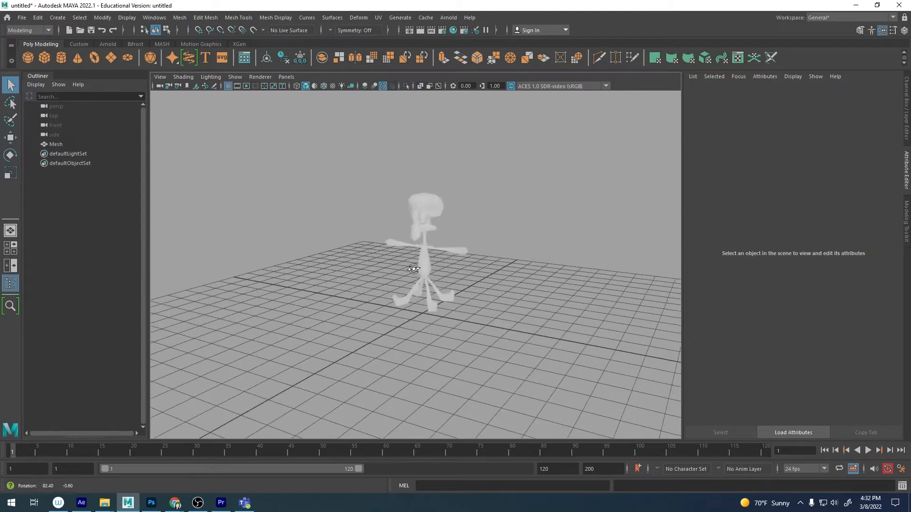
alt+right_drag(413, 269, 362, 259)
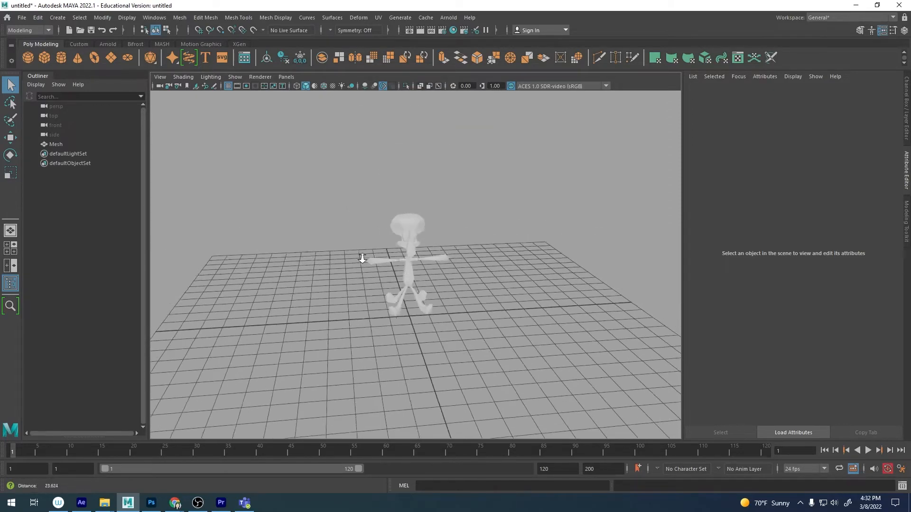
alt+drag(361, 259, 400, 252)
alt+right_drag(400, 252, 540, 261)
alt+drag(541, 261, 439, 258)
alt+right_drag(440, 258, 488, 240)
alt+drag(488, 239, 531, 298)
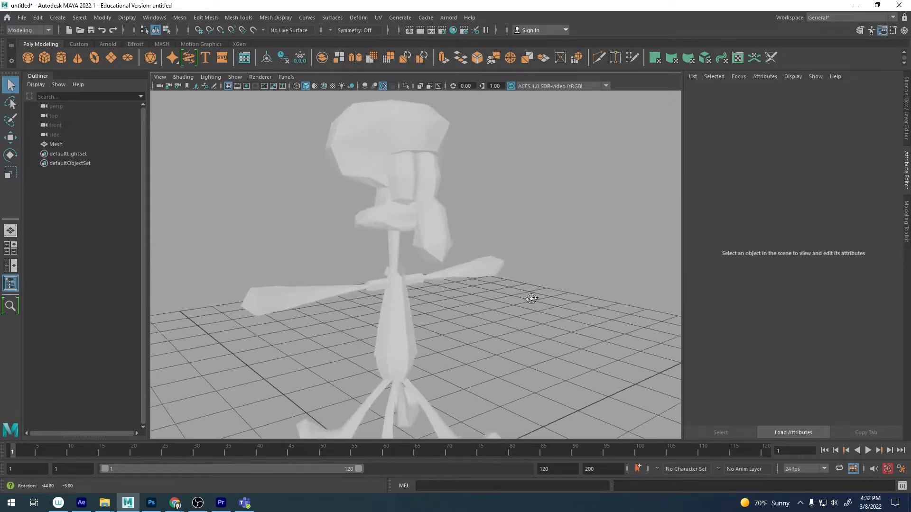
alt+right_drag(531, 298, 502, 265)
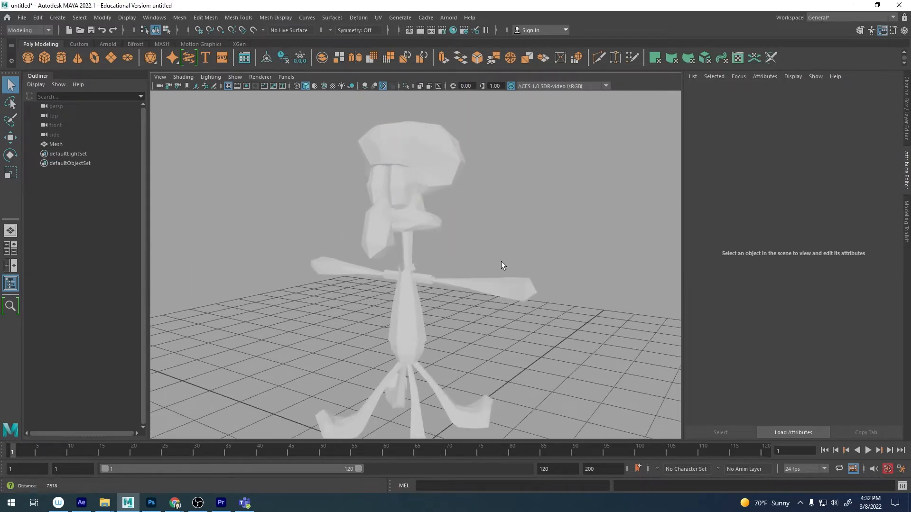
alt+drag(503, 265, 492, 217)
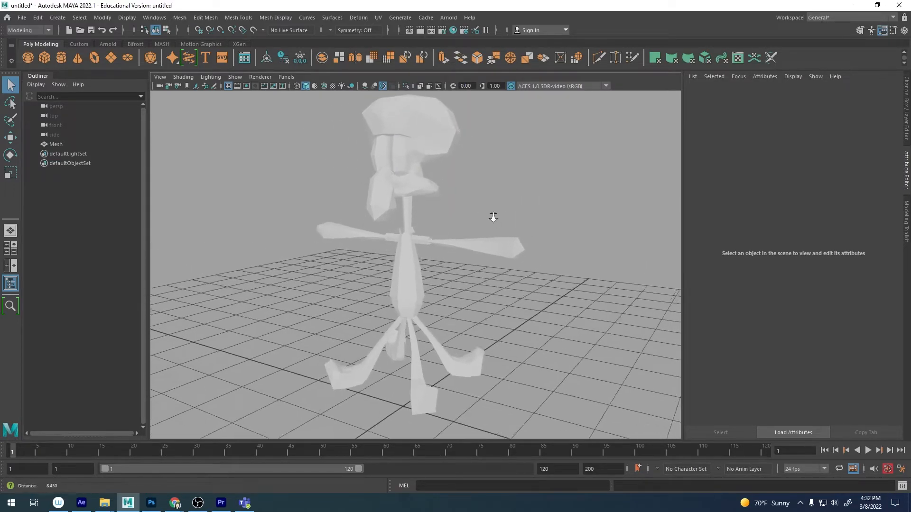
Select the Squidward mesh and show the attributes of its Octopus1 phong material.
alt+right_drag(493, 217, 493, 205)
alt+middle_drag(468, 175, 468, 190)
click(425, 160)
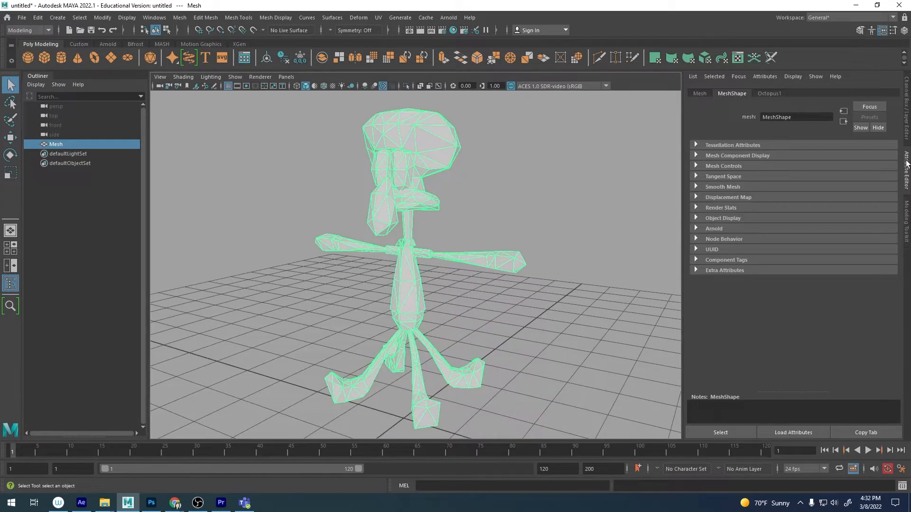
click(906, 163)
click(904, 164)
click(768, 94)
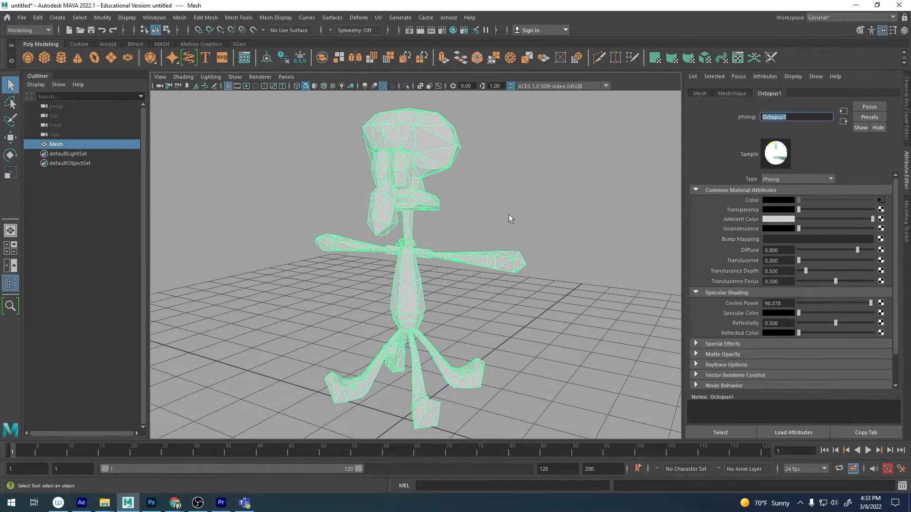
Open the file texture node connected to the Octopus1 material's Color attribute.
alt+drag(509, 218, 572, 214)
alt+middle_drag(550, 178, 548, 194)
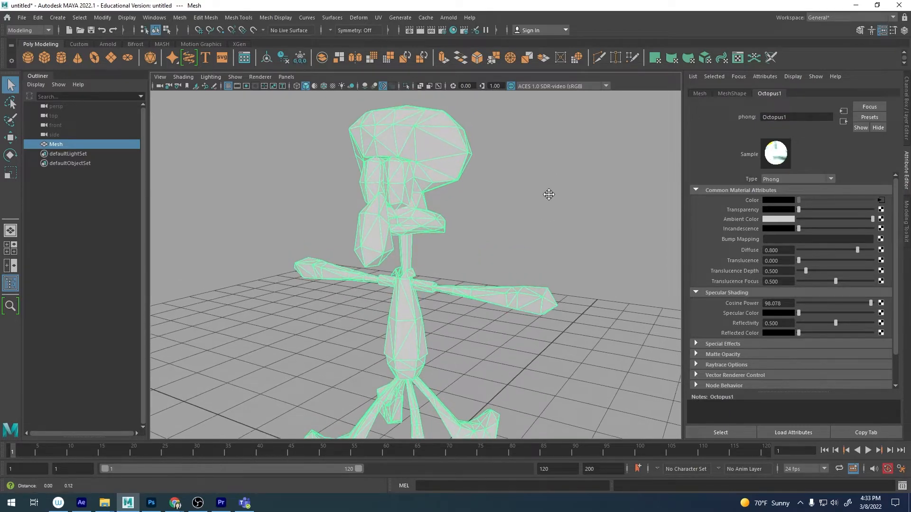
scroll(549, 195, up, 2)
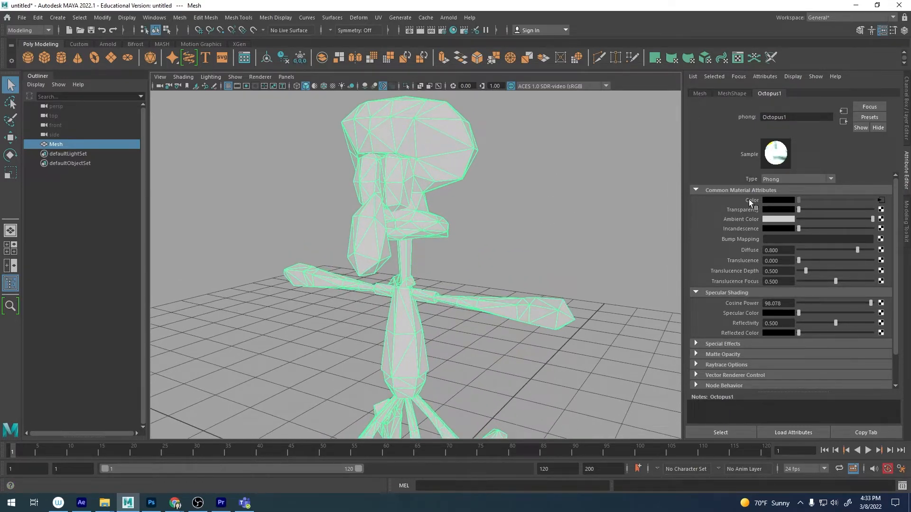
click(881, 201)
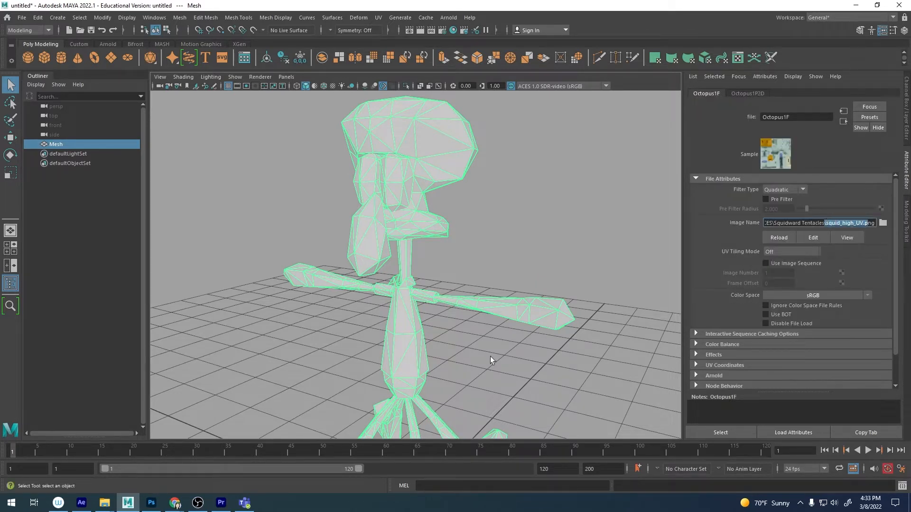
Switch to the Squidward Tentacles folder, view the squid_high_UV PNG texture in Photos, and minimize the image.
mouse_move(104, 505)
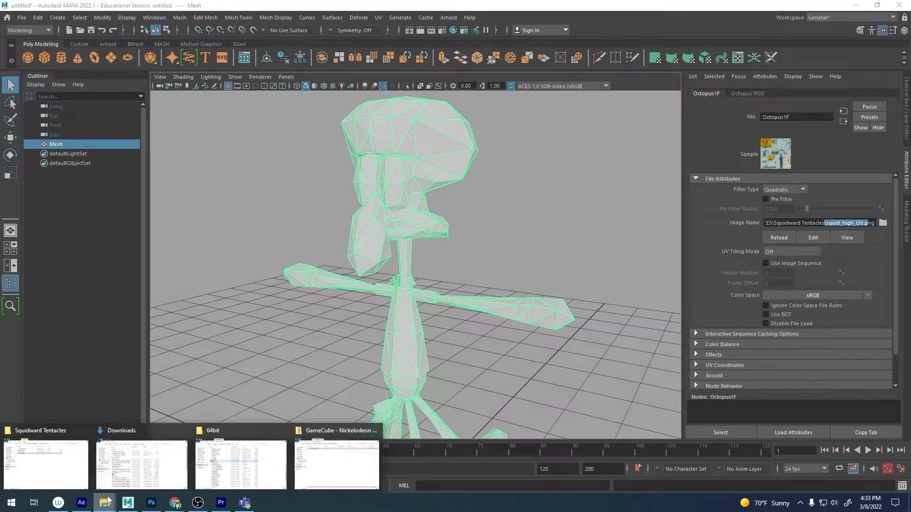
click(69, 460)
double_click(566, 169)
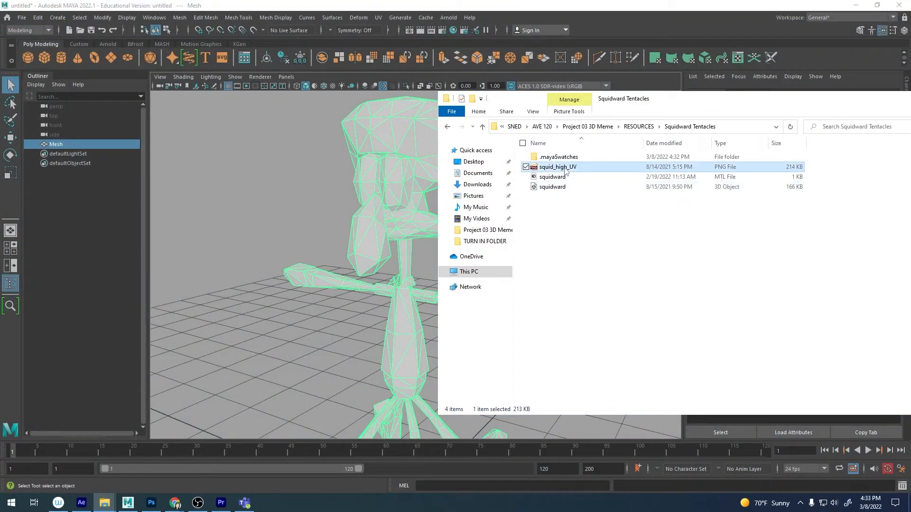
click(443, 233)
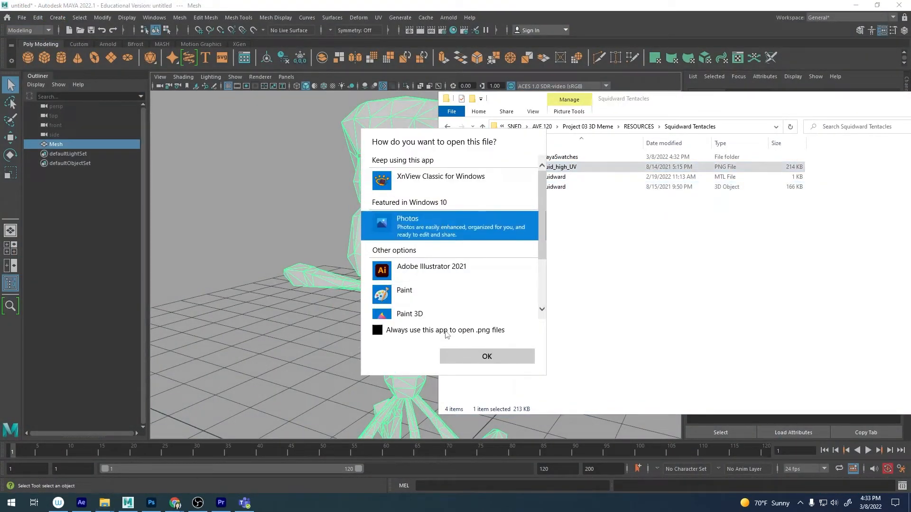
click(474, 361)
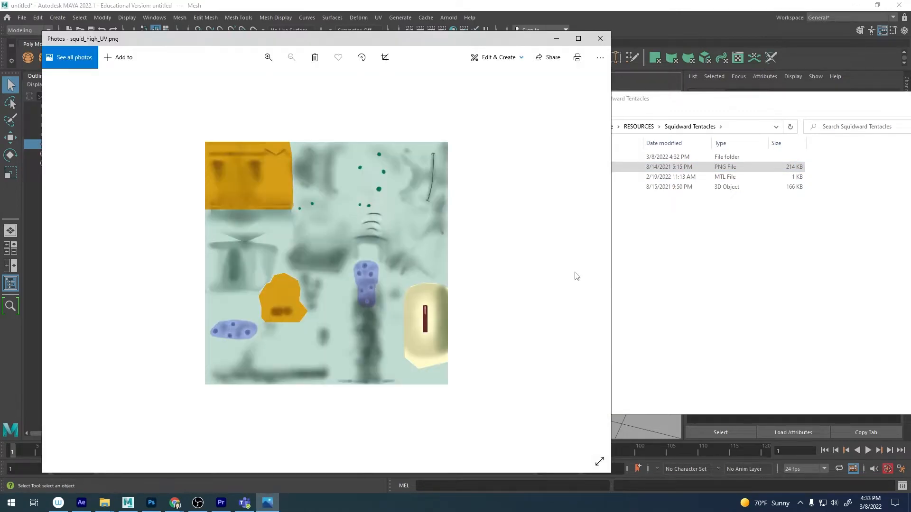
scroll(326, 243, up, 5)
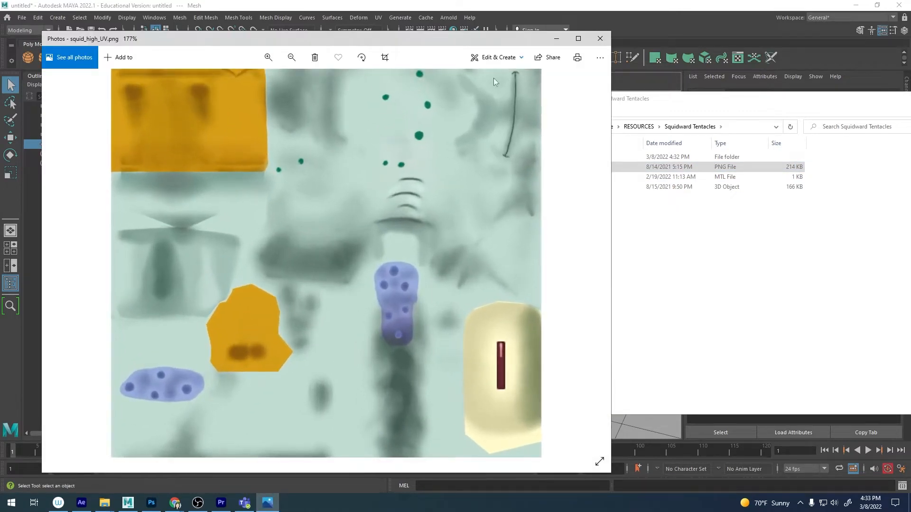
click(557, 41)
Return to Maya and turn on textured display in the perspective view so Squidward shows its image texture.
click(298, 219)
alt+drag(514, 242, 403, 244)
click(403, 244)
alt+right_drag(403, 243, 644, 183)
alt+right_drag(370, 200, 473, 173)
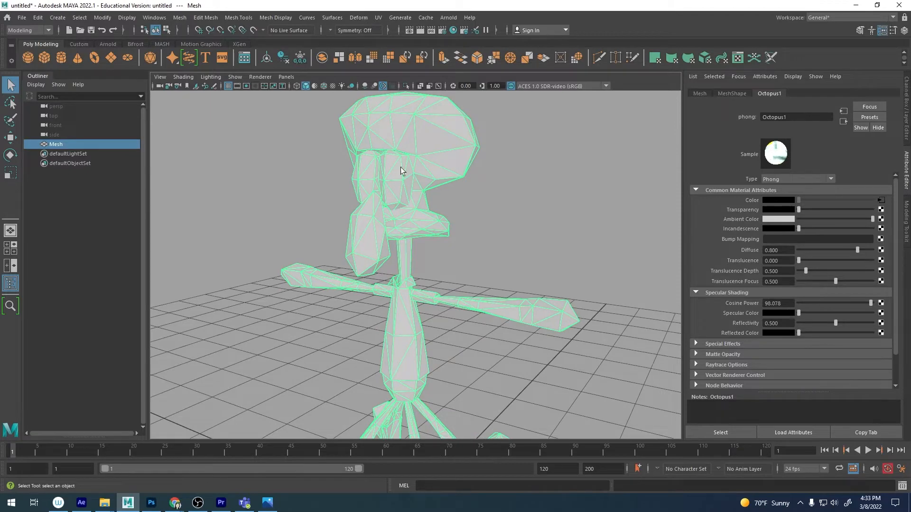
key(6)
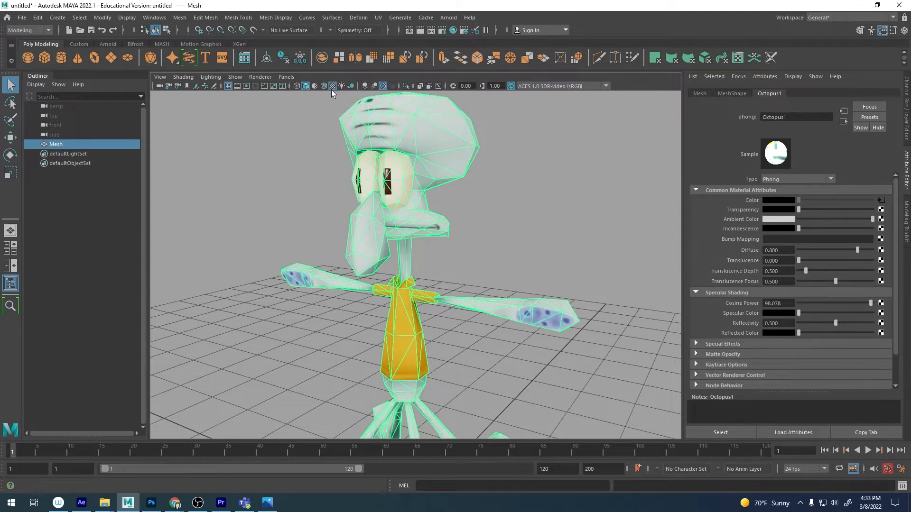
Switch the menu set from Modeling to Rigging while keeping the Squidward mesh selected.
click(448, 269)
right_drag(431, 154, 443, 147)
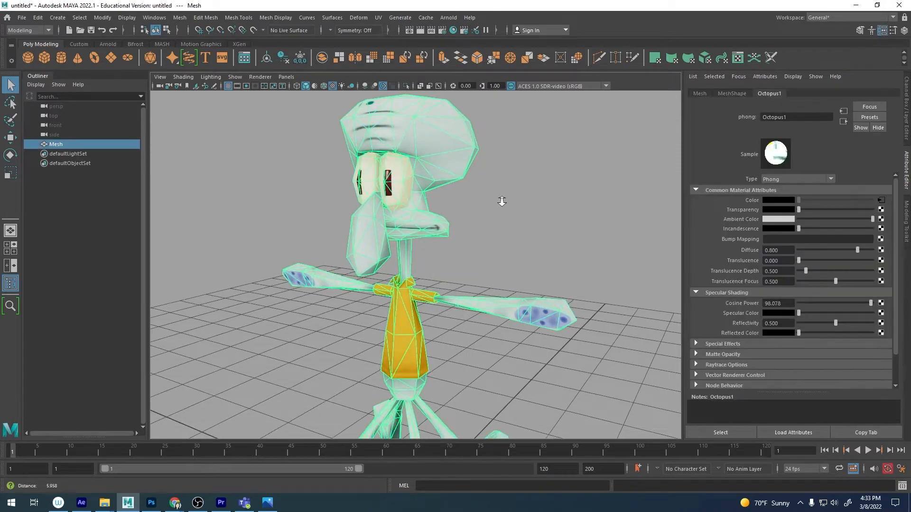
scroll(545, 214, down, 3)
click(590, 229)
alt+drag(590, 229, 509, 219)
click(437, 178)
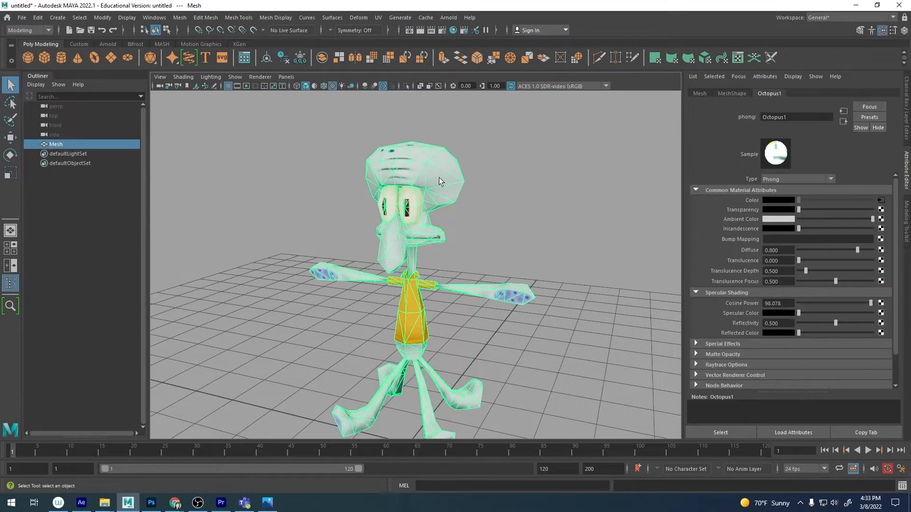
click(42, 32)
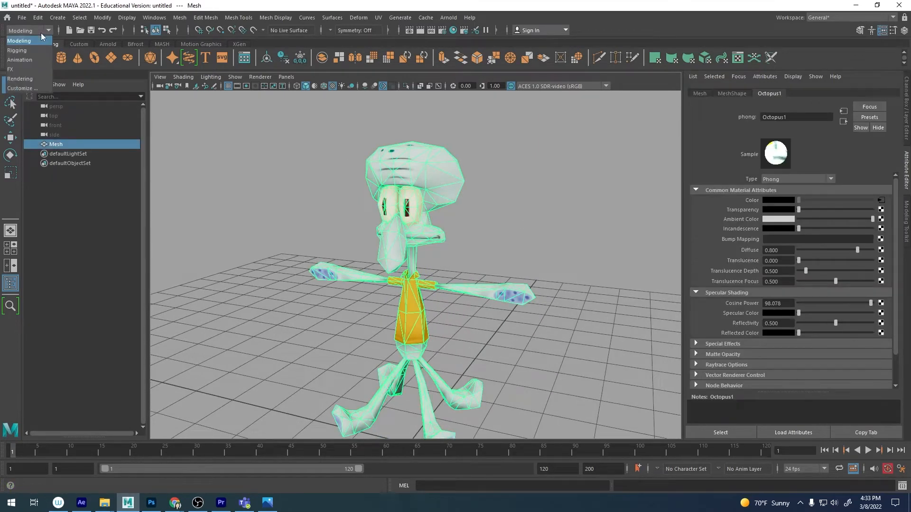
click(17, 50)
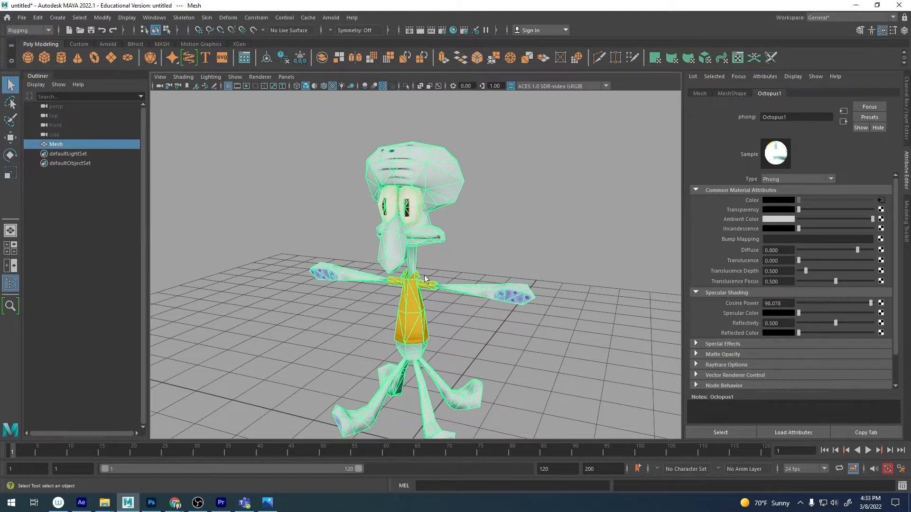
Open the Quick Rig tool and place its window beside the Squidward model.
alt+drag(416, 234, 441, 236)
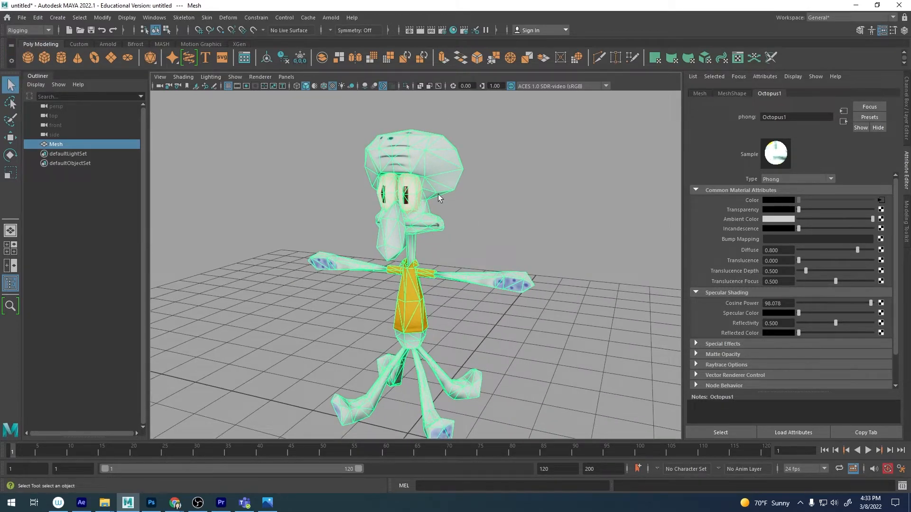
alt+drag(437, 194, 440, 206)
click(81, 18)
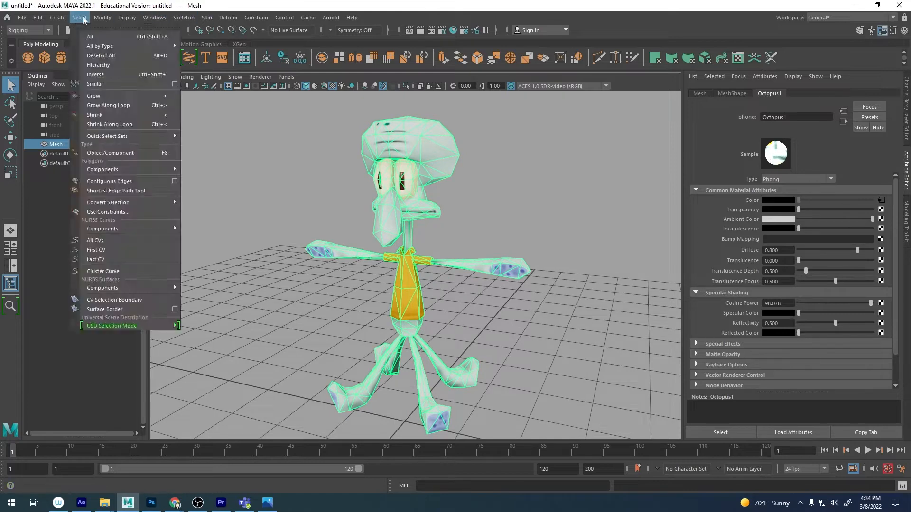
click(206, 19)
mouse_move(193, 21)
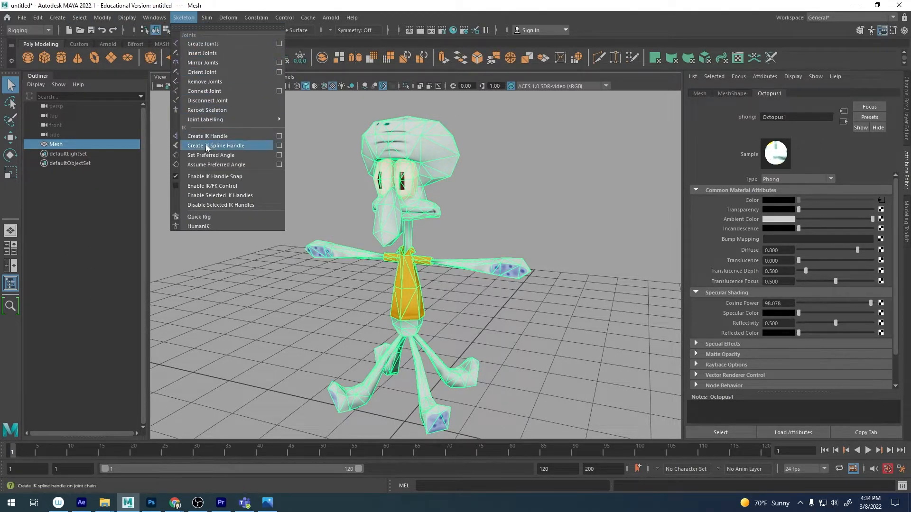
click(204, 218)
drag(343, 174, 143, 124)
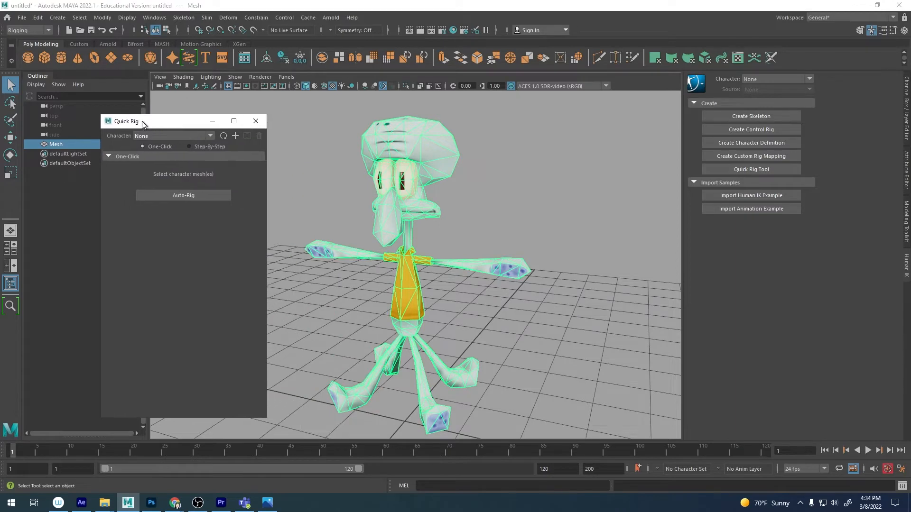
Create a new character in Quick Rig, keeping the tool window clear of the model.
alt+drag(337, 204, 398, 207)
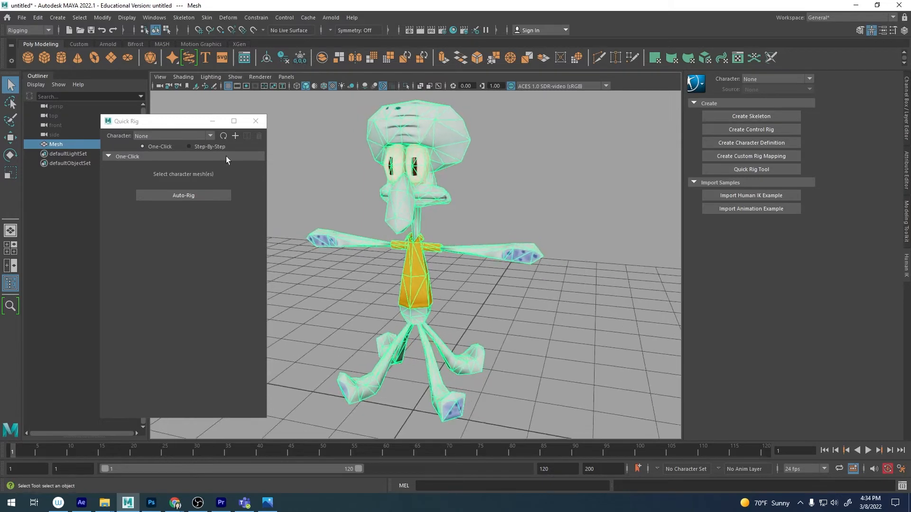
drag(186, 123, 180, 121)
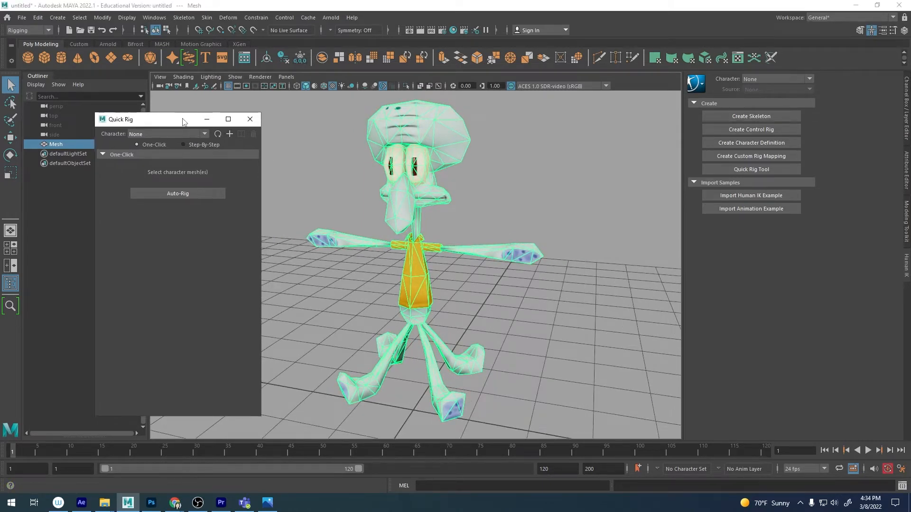
click(230, 135)
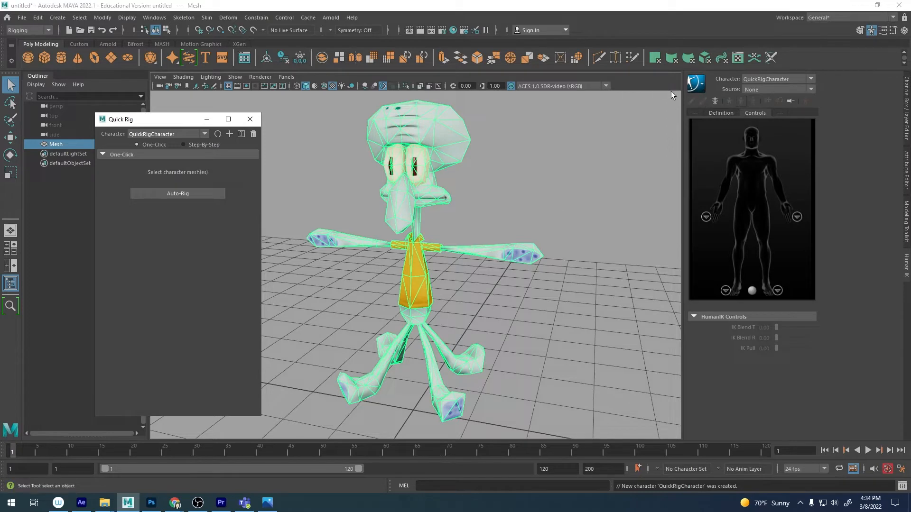
click(699, 84)
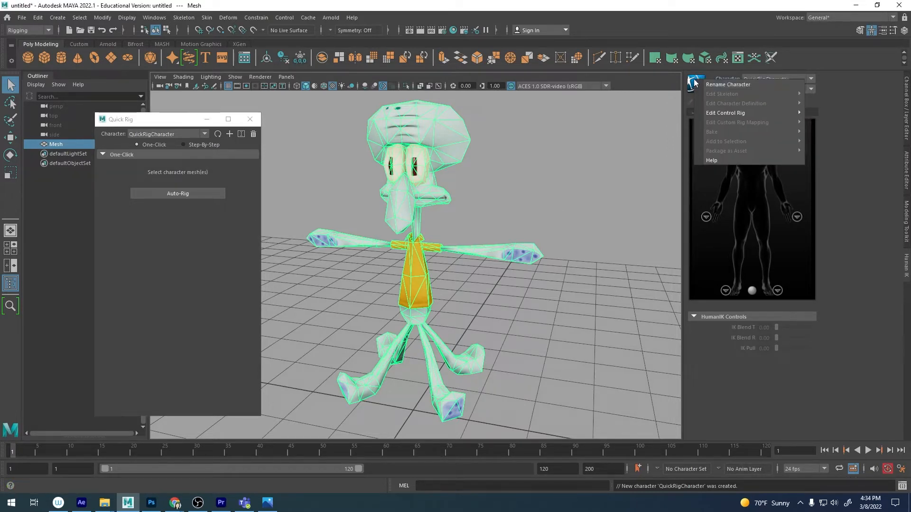
click(810, 96)
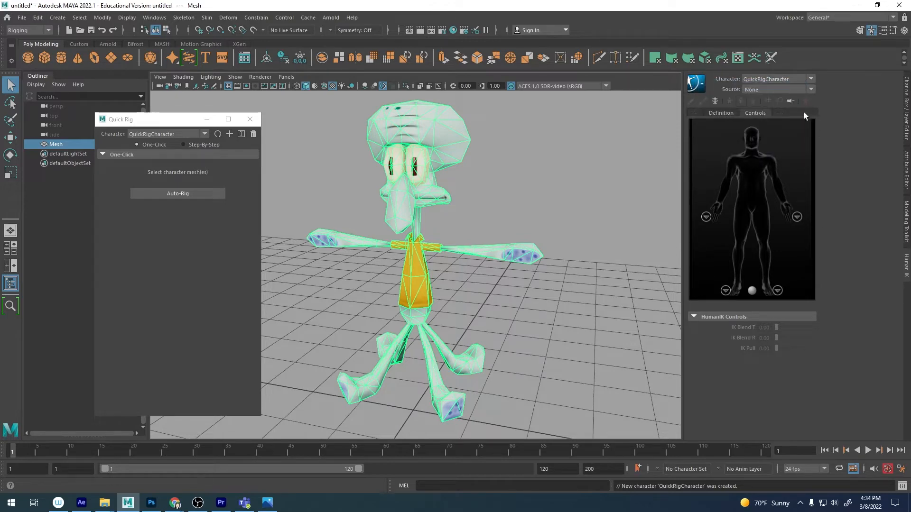
click(906, 268)
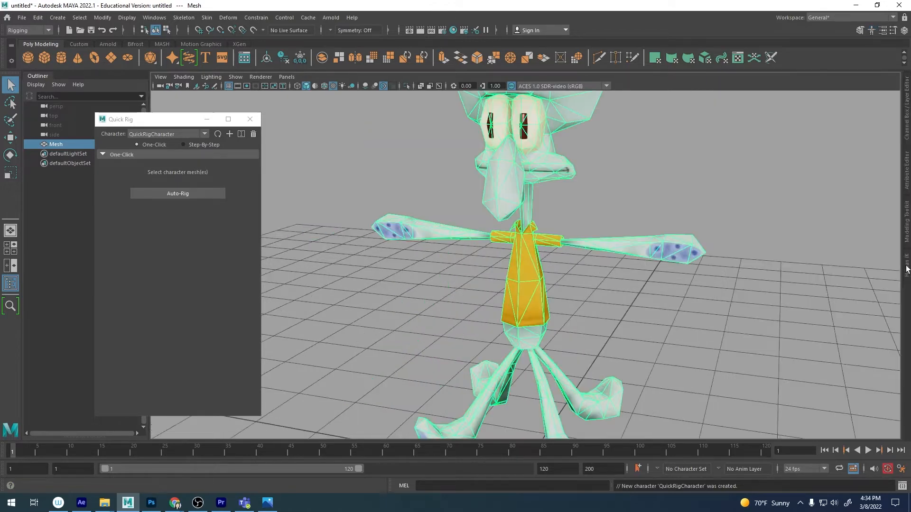
click(906, 268)
click(906, 268)
click(905, 268)
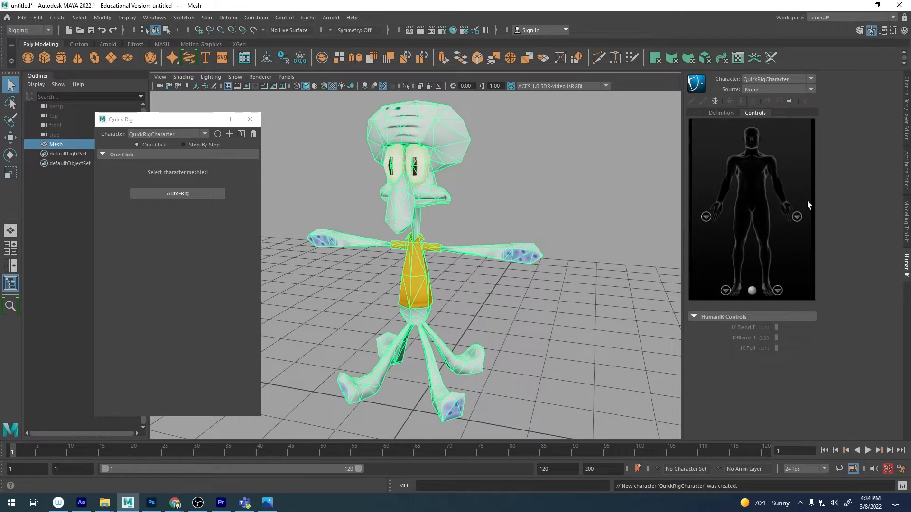
Rename the new HumanIK character as Squidward.
click(700, 84)
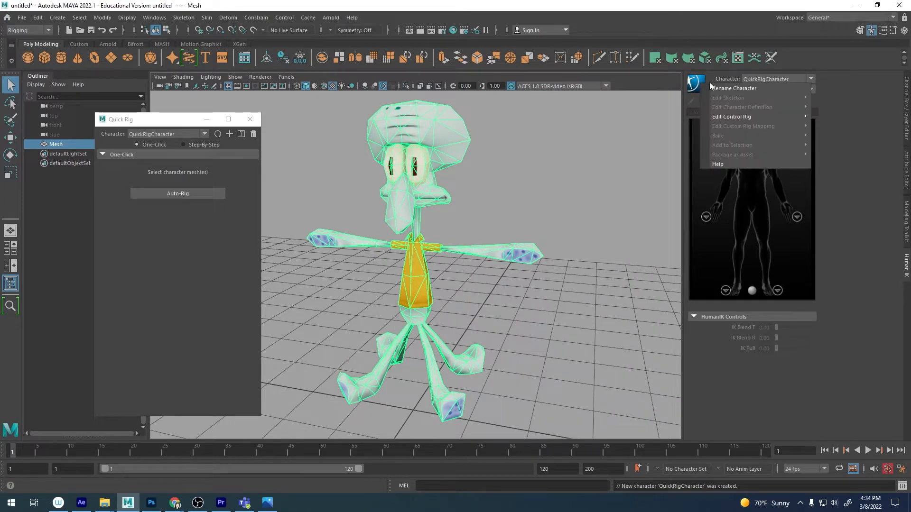
click(745, 90)
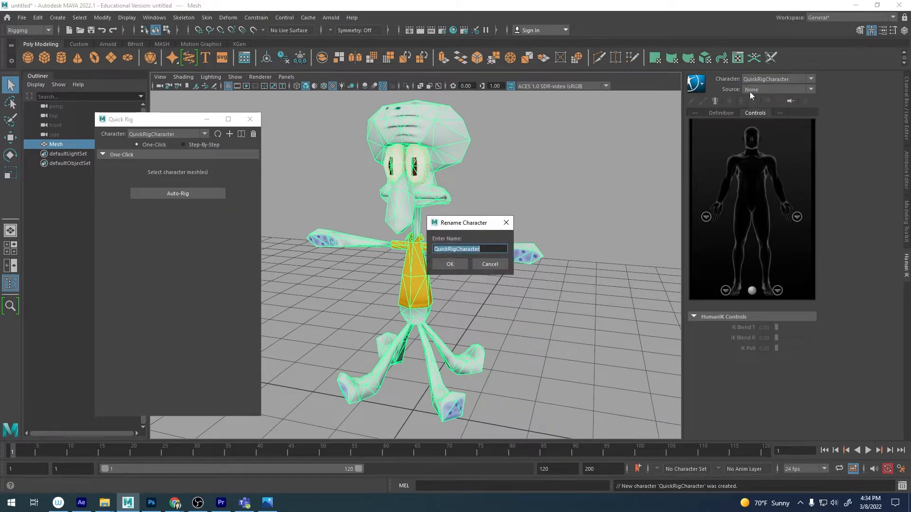
text(sQUIDWARD)
key(ctrl+a)
text(Sq)
click(449, 264)
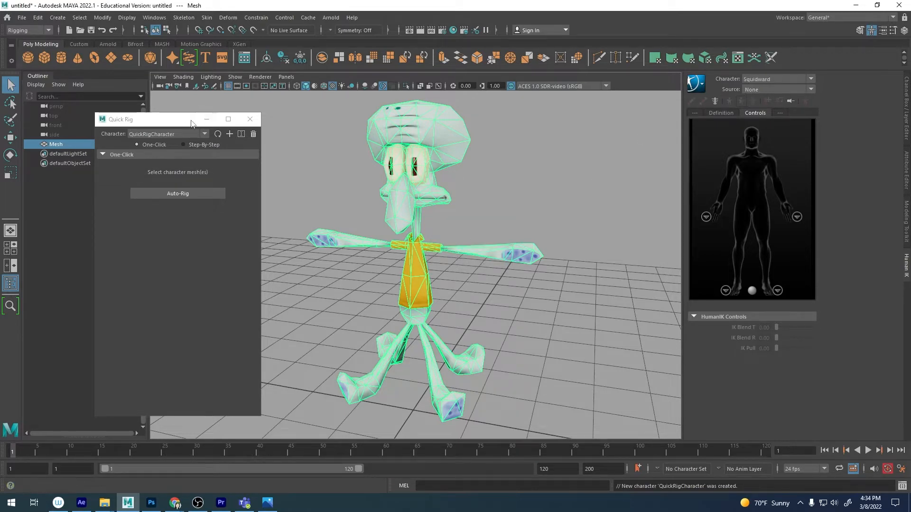
Switch Quick Rig to Step-By-Step mode and load the selected Squidward mesh into its geometry list.
drag(187, 119, 209, 117)
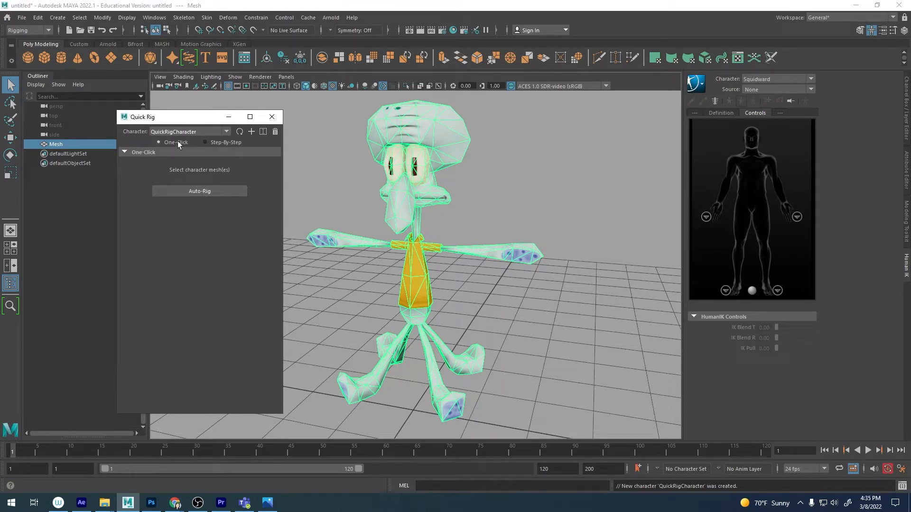
click(223, 142)
drag(200, 119, 205, 94)
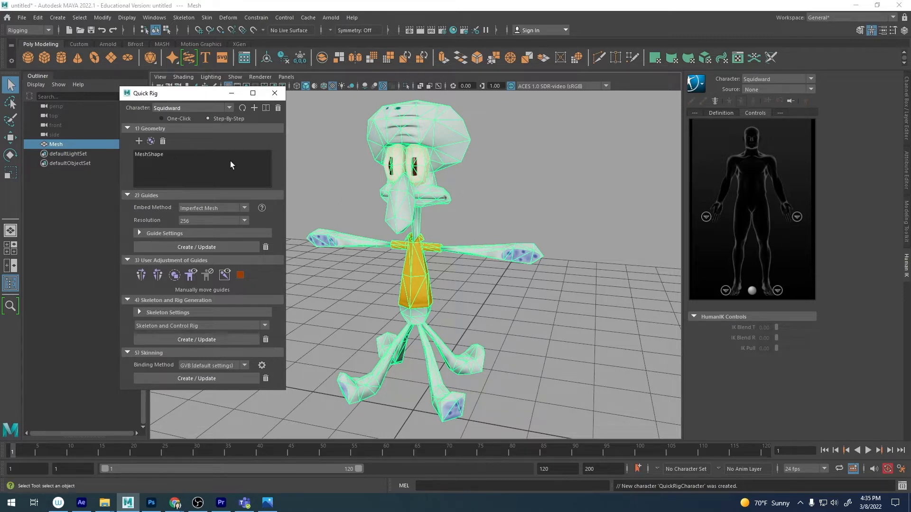
Create the rig guides for MeshShape with the Imperfect Mesh embed method at resolution 256, and check their placement on Squidward.
click(138, 154)
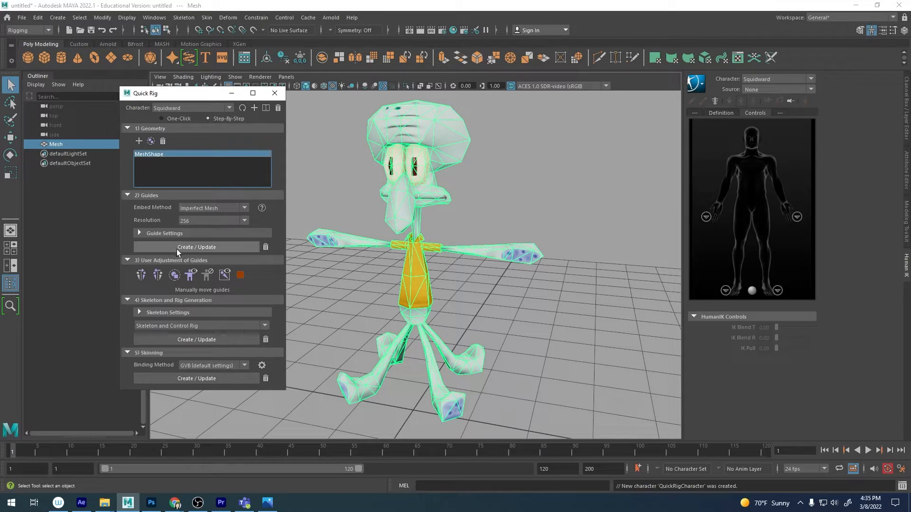
click(195, 248)
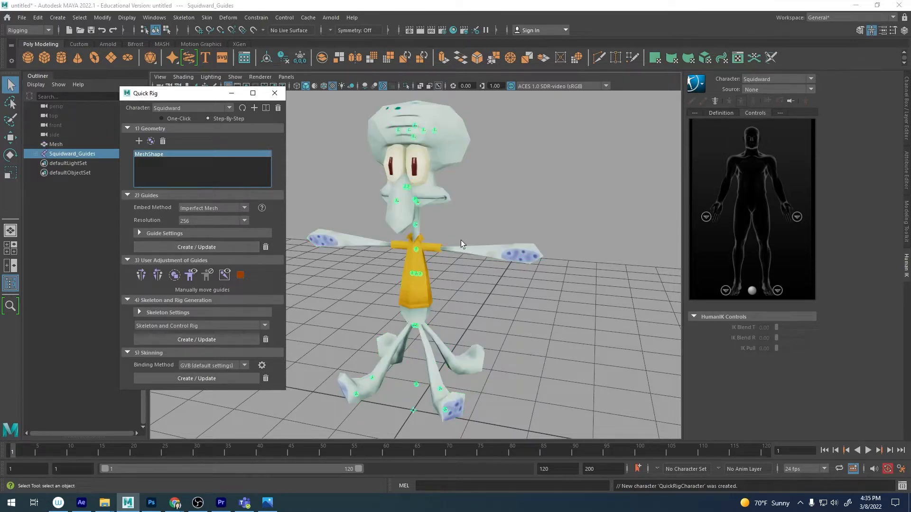
alt+drag(460, 240, 485, 233)
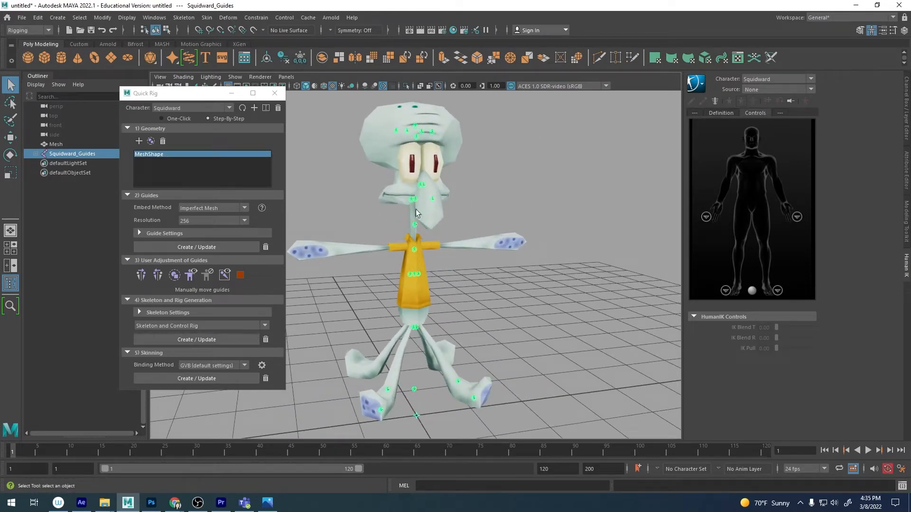
Move the Hips guide down to the shirt's lower hem, at Translate Y about 1.94.
alt+right_drag(415, 148, 474, 261)
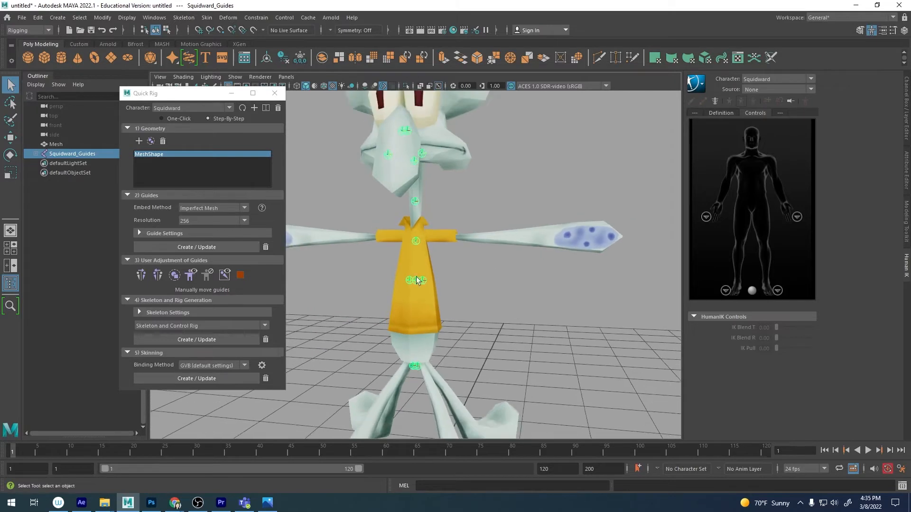
click(416, 280)
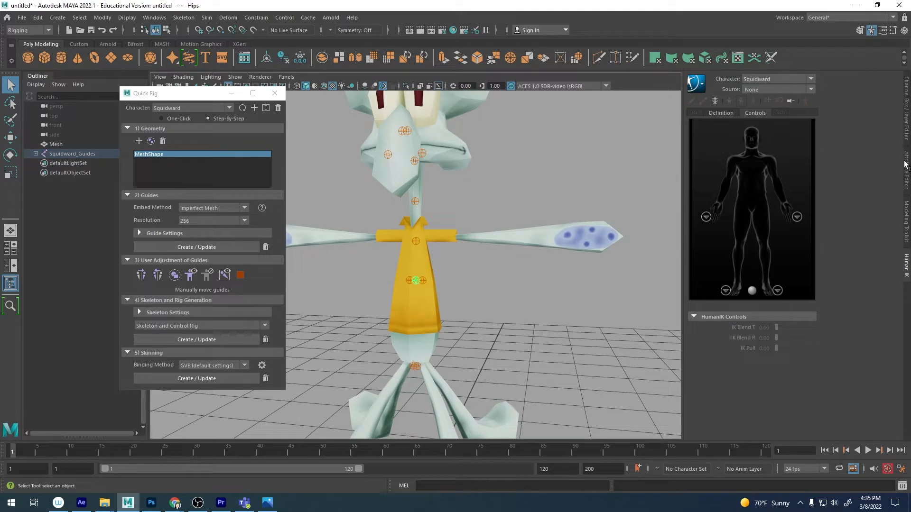
click(905, 133)
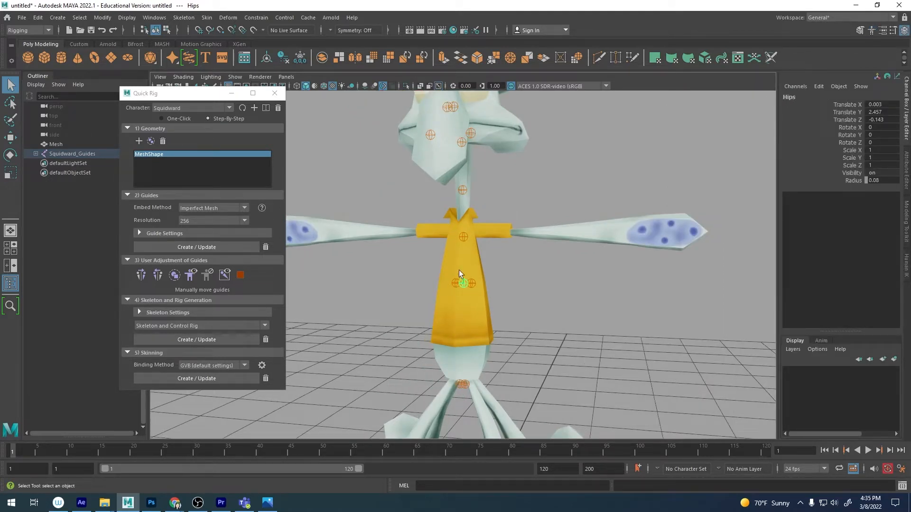
alt+middle_drag(509, 277, 526, 213)
alt+right_drag(526, 214, 628, 228)
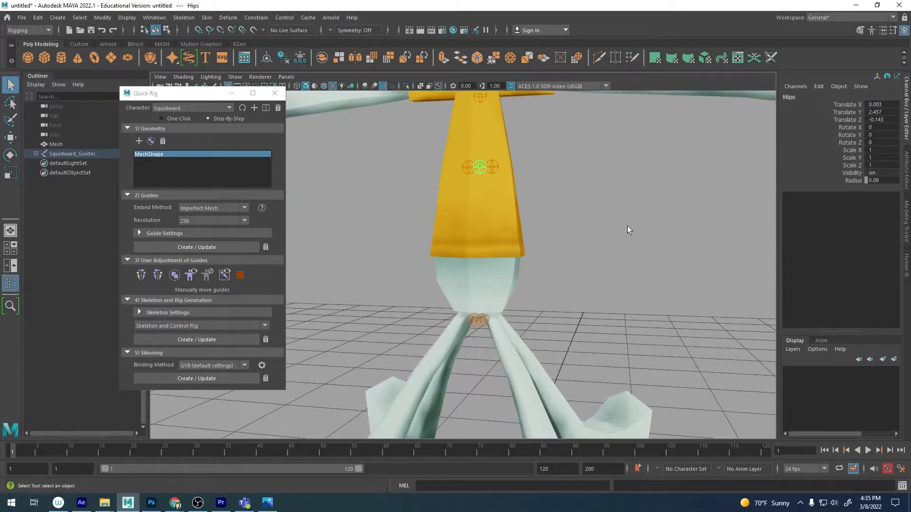
alt+drag(628, 227, 584, 234)
key(w)
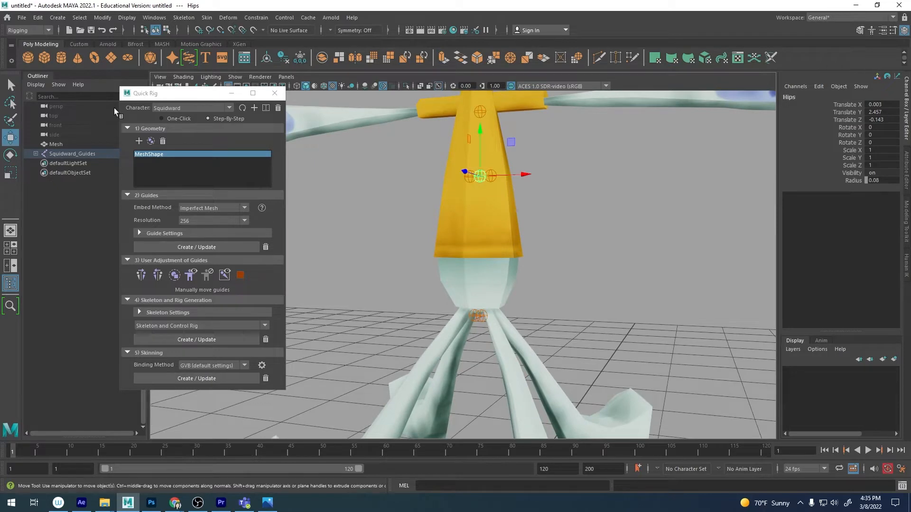
alt+drag(480, 237, 500, 226)
alt+drag(479, 152, 474, 255)
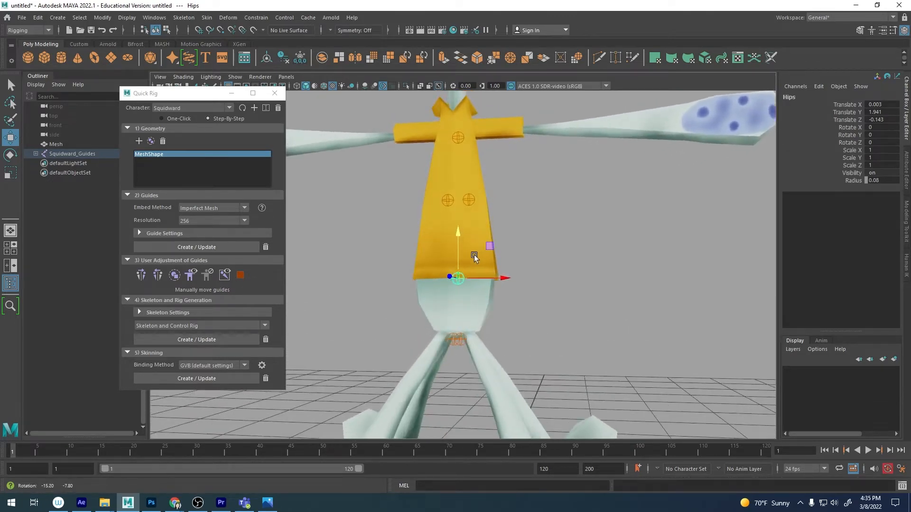
Move the LeftUpLeg and RightUpLeg guides down to the tops of the front legs, with RightUpLeg at Translate Y about 1.61.
alt+right_drag(474, 255, 413, 236)
alt+middle_drag(451, 188, 488, 183)
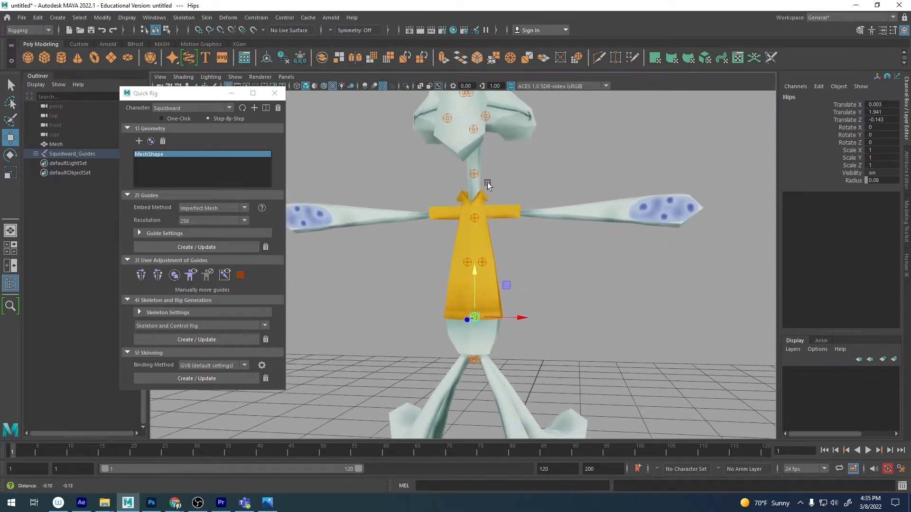
alt+right_drag(488, 183, 500, 218)
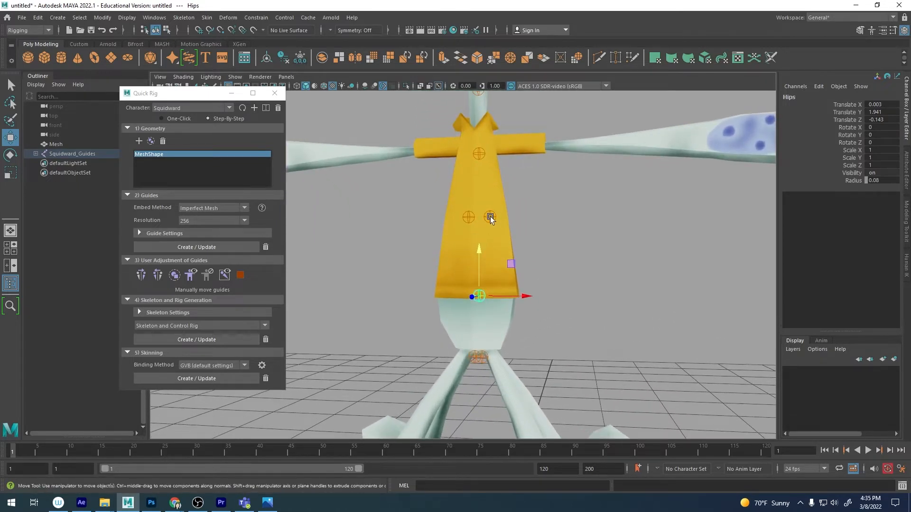
click(490, 217)
alt+middle_drag(512, 184, 513, 153)
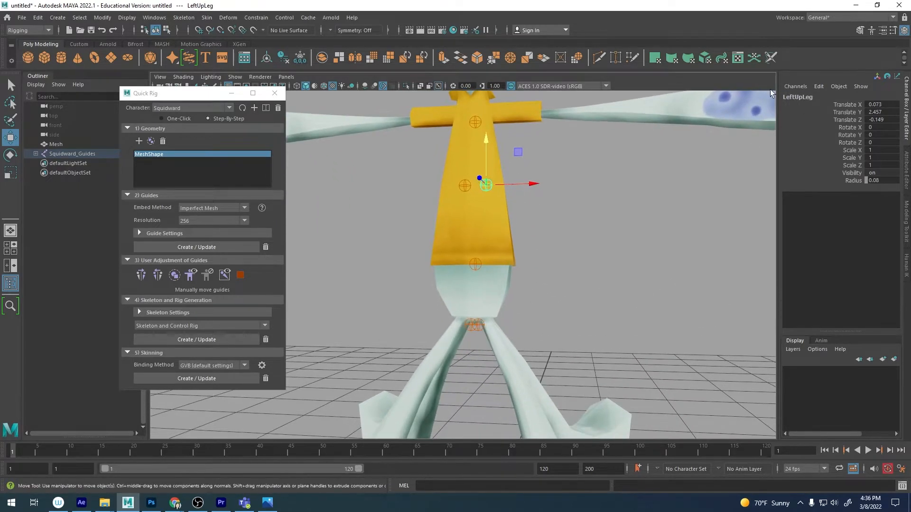
alt+middle_drag(522, 201, 521, 249)
alt+drag(521, 249, 488, 154)
click(464, 144)
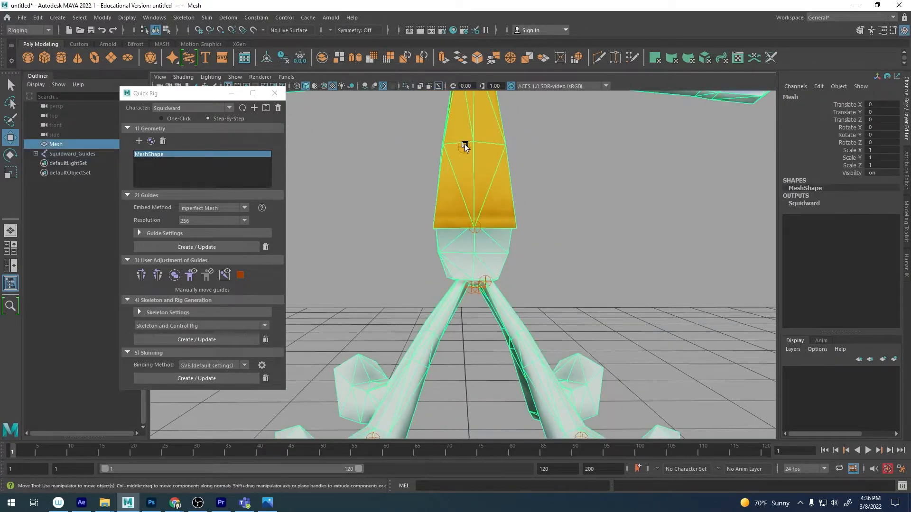
click(462, 149)
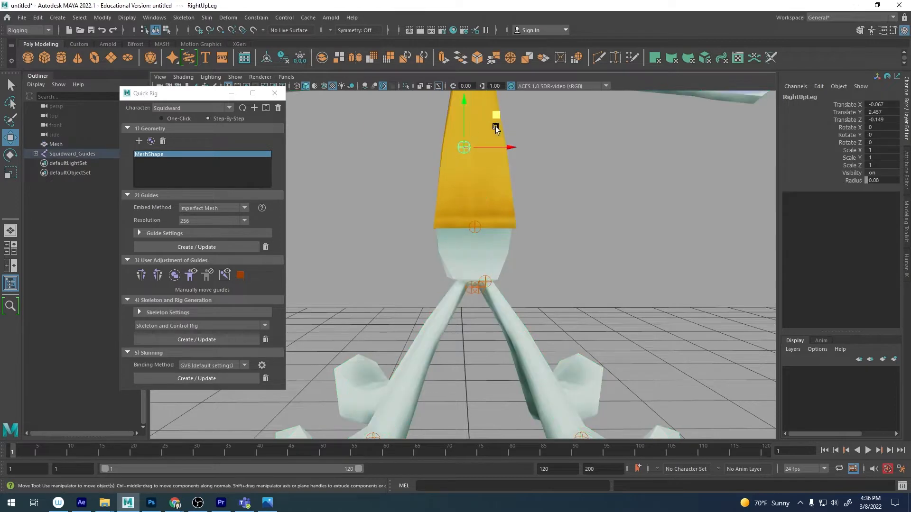
middle_drag(497, 117, 489, 246)
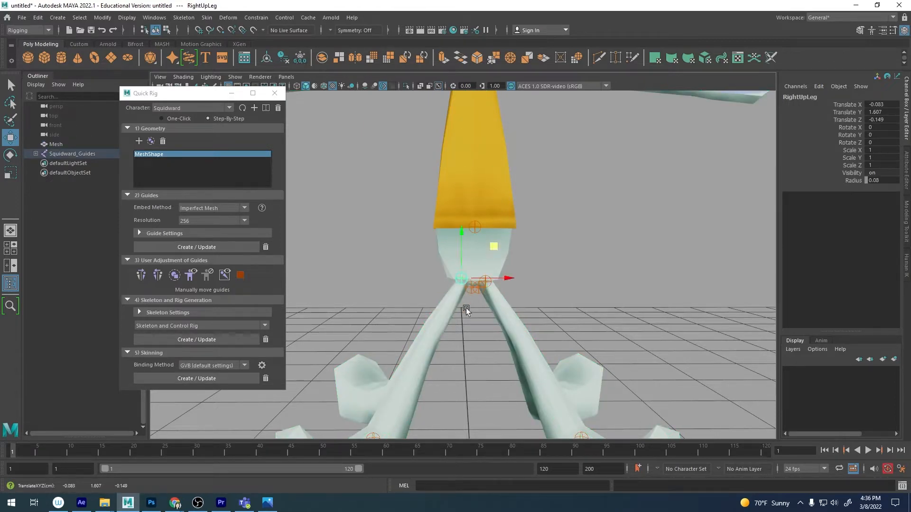
Place the RightLeg guide inside the middle of the right front leg, at about X -0.34, Y 1.17, Z 0.13.
click(472, 287)
alt+right_drag(472, 287, 486, 185)
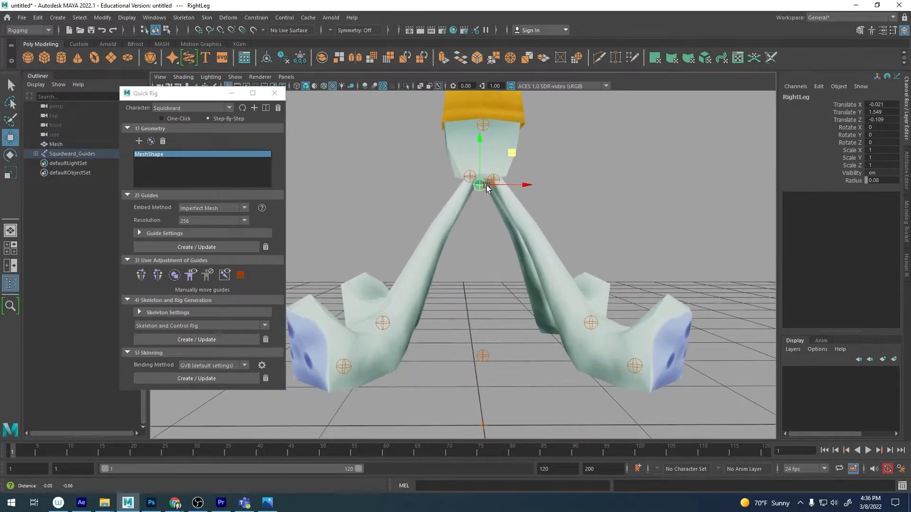
alt+drag(511, 183, 643, 185)
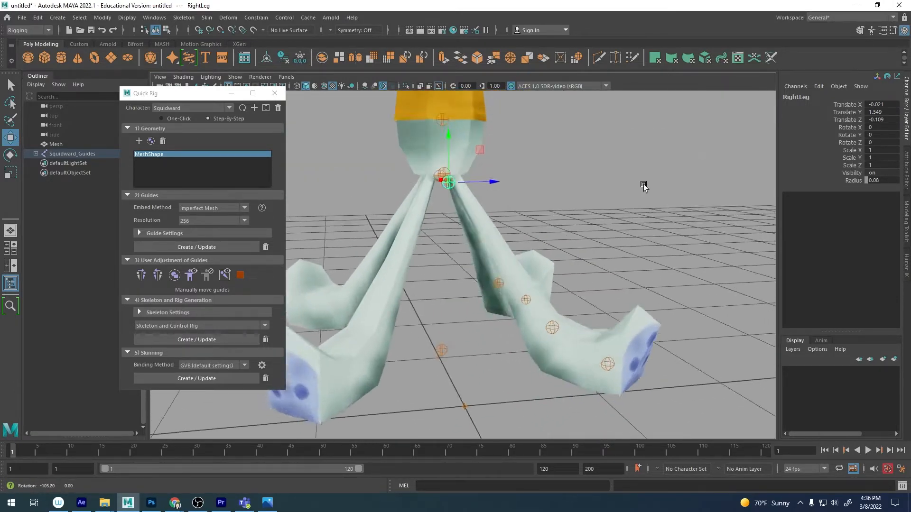
alt+right_drag(643, 185, 573, 180)
alt+drag(574, 180, 560, 225)
middle_drag(561, 157, 562, 216)
alt+drag(562, 215, 497, 299)
middle_drag(497, 298, 487, 299)
alt+drag(487, 299, 559, 267)
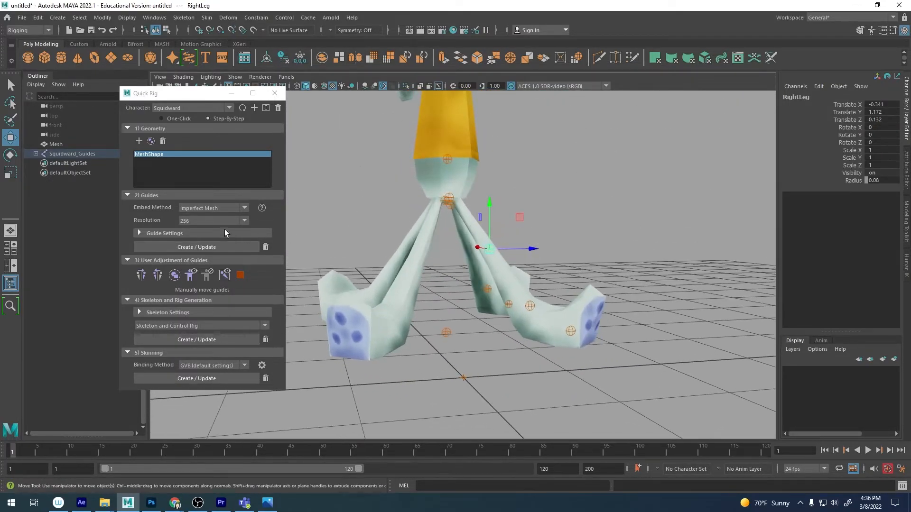
click(182, 232)
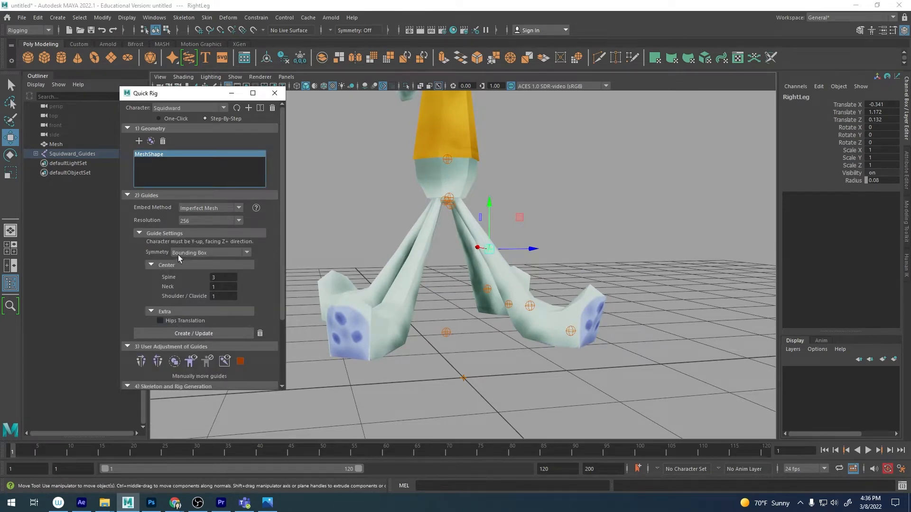
click(175, 232)
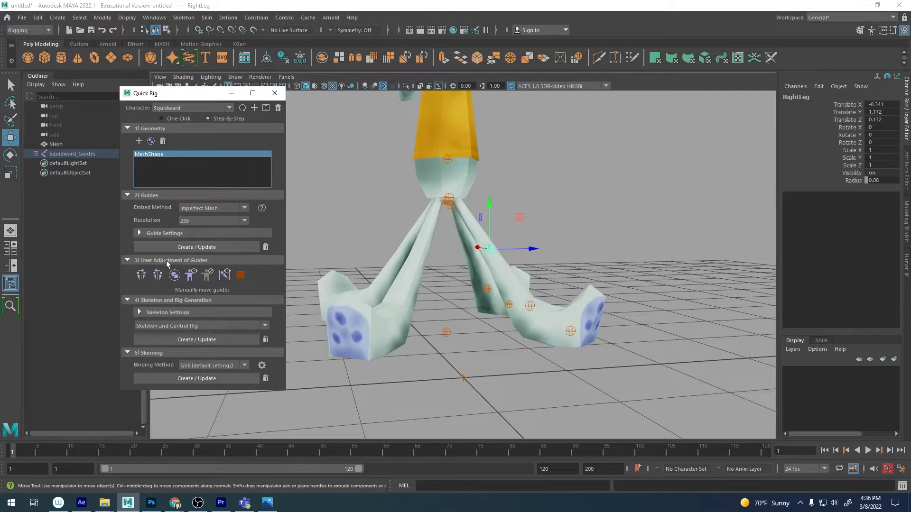
click(165, 313)
click(167, 313)
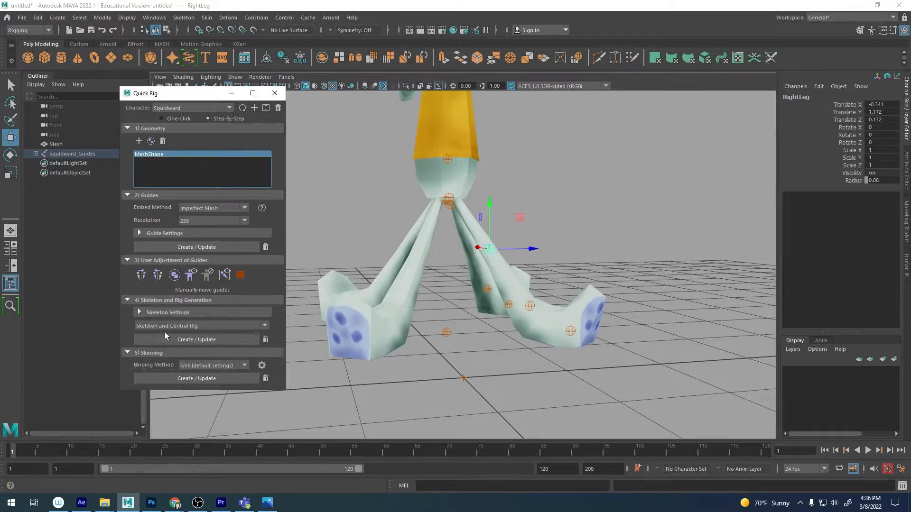
Place the LeftLeg guide inside the middle of the left front leg, at about X 0.34, Y 1.19, Z 0.14.
alt+drag(415, 270, 451, 274)
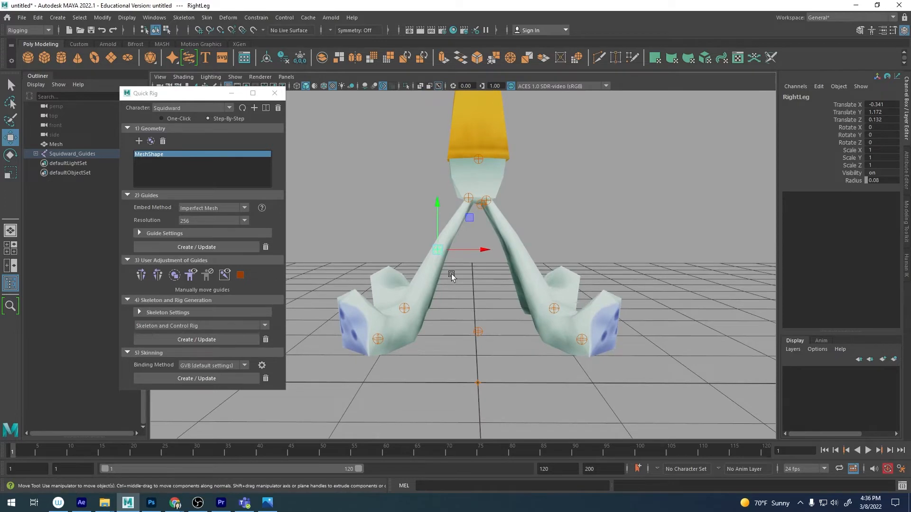
mouse_move(477, 303)
alt+mouse_down()
mouse_move(571, 304)
mouse_move(461, 300)
alt+mouse_up()
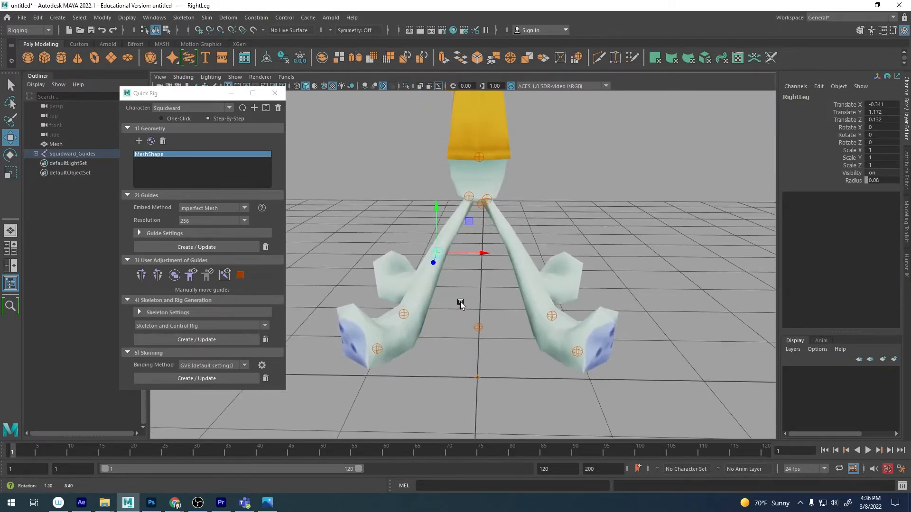
click(479, 201)
click(482, 210)
alt+drag(481, 209, 541, 274)
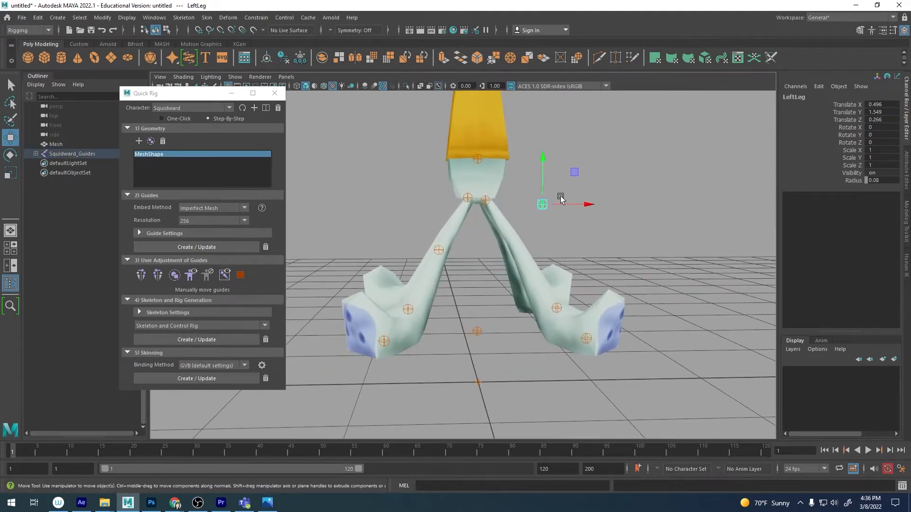
drag(564, 184, 437, 315)
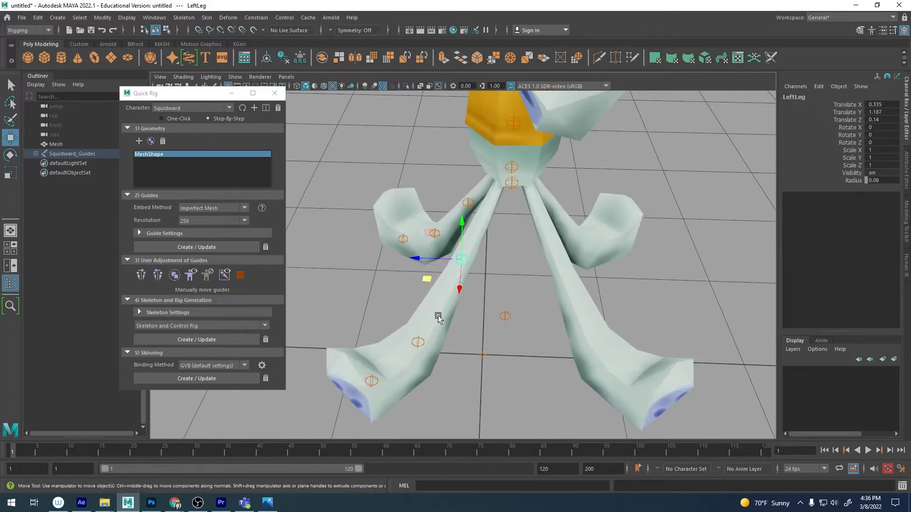
Fit the LeftFoot and LeftToeBase guides inside the left front foot, checking them from several angles.
drag(433, 371, 545, 198)
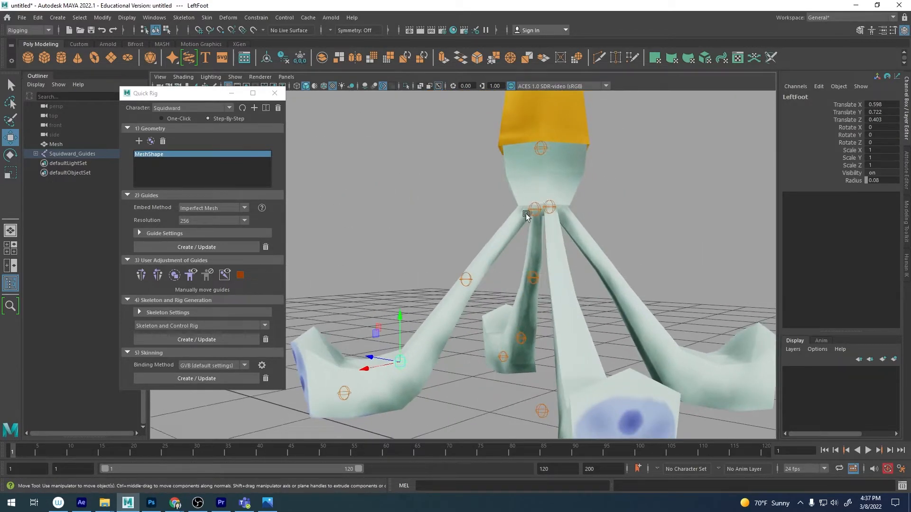
alt+middle_drag(532, 209, 542, 192)
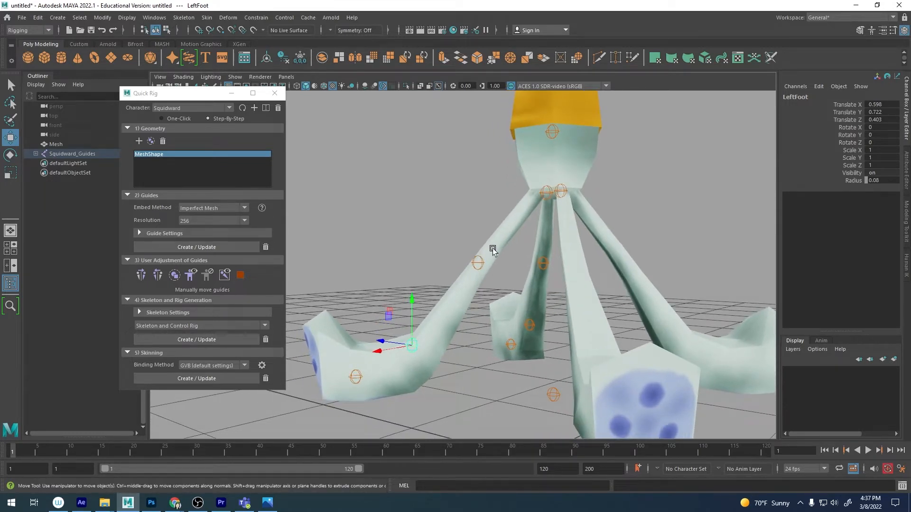
alt+drag(486, 246, 517, 302)
click(406, 292)
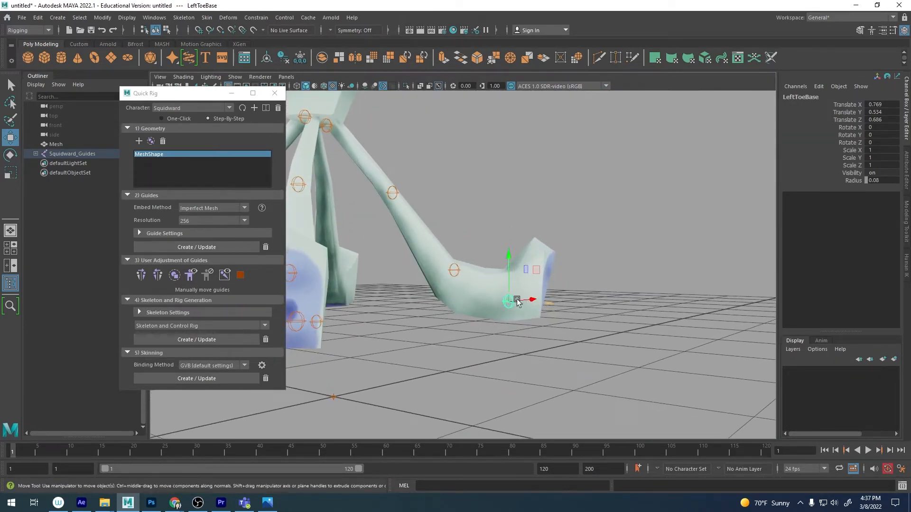
click(454, 270)
alt+drag(454, 269, 468, 283)
click(485, 240)
Move the Spine, Spine1 and Spine2 guides down into the shirt, stacked above the hips, with Spine1 at Translate Y about 2.45.
alt+drag(435, 258, 490, 232)
click(516, 263)
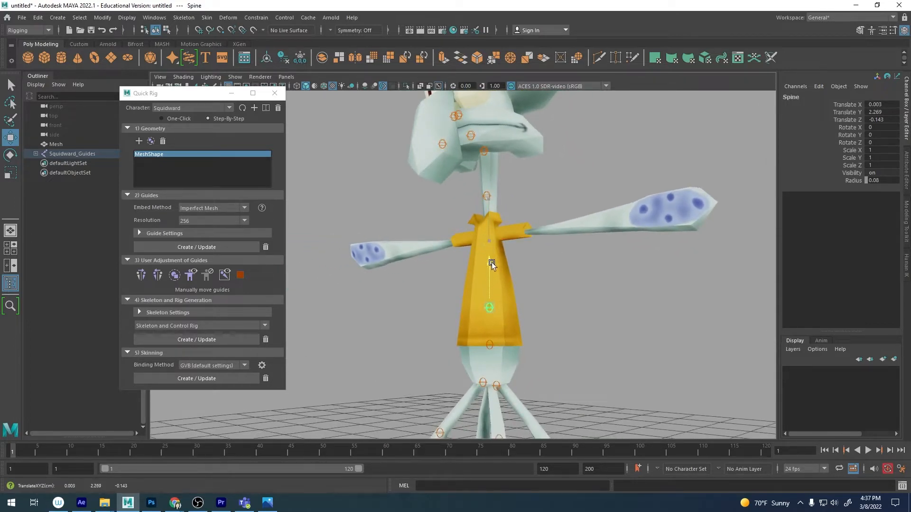
drag(491, 264, 491, 268)
click(487, 195)
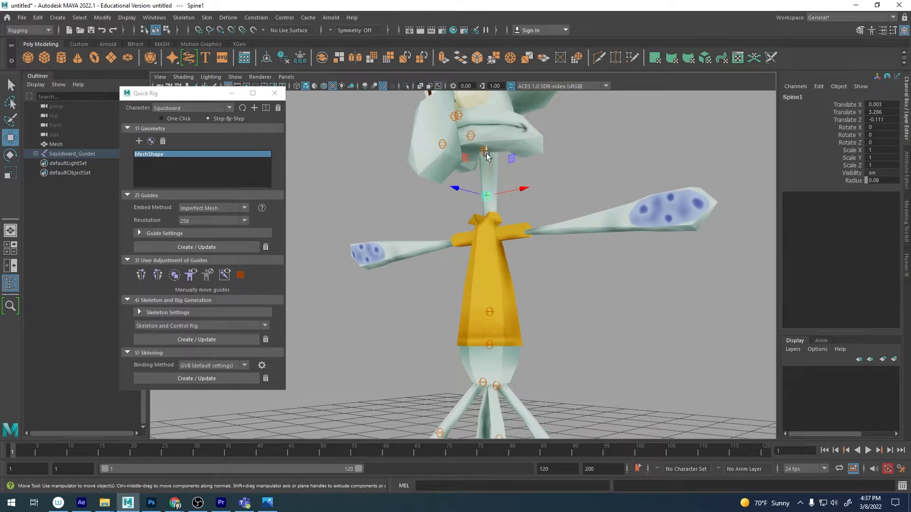
drag(486, 154, 486, 185)
drag(488, 243, 438, 187)
alt+middle_drag(438, 187, 471, 214)
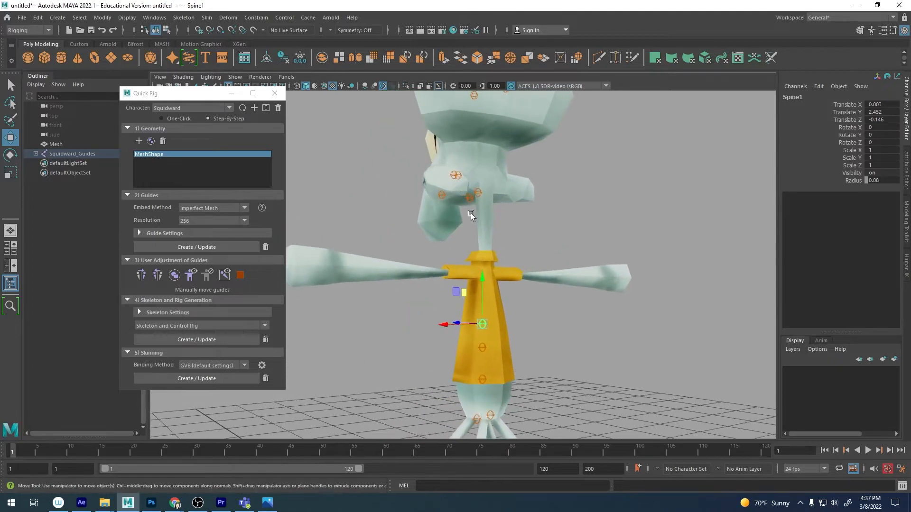
alt+drag(493, 192, 508, 199)
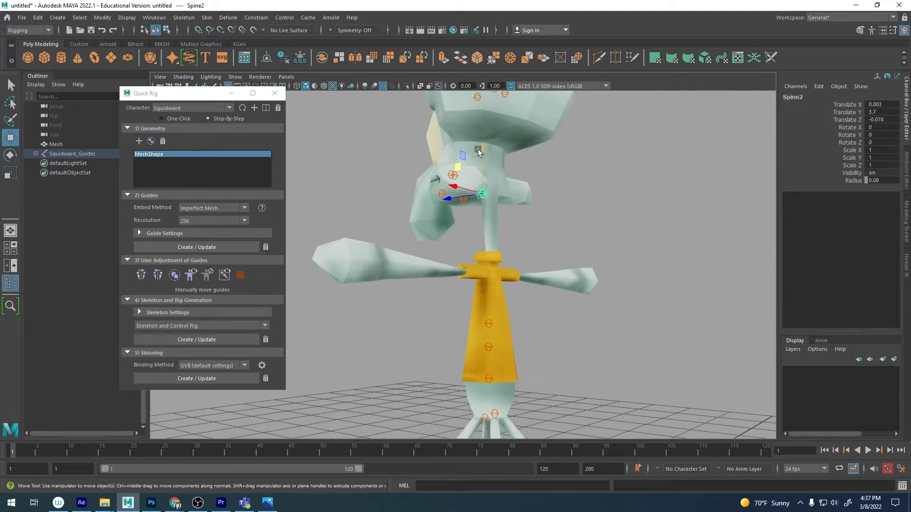
drag(478, 149, 617, 214)
Move the left and right shoulder and arm guides together from the head down to sleeve height, at Translate Y about 2.94.
click(463, 177)
alt+drag(498, 192, 454, 166)
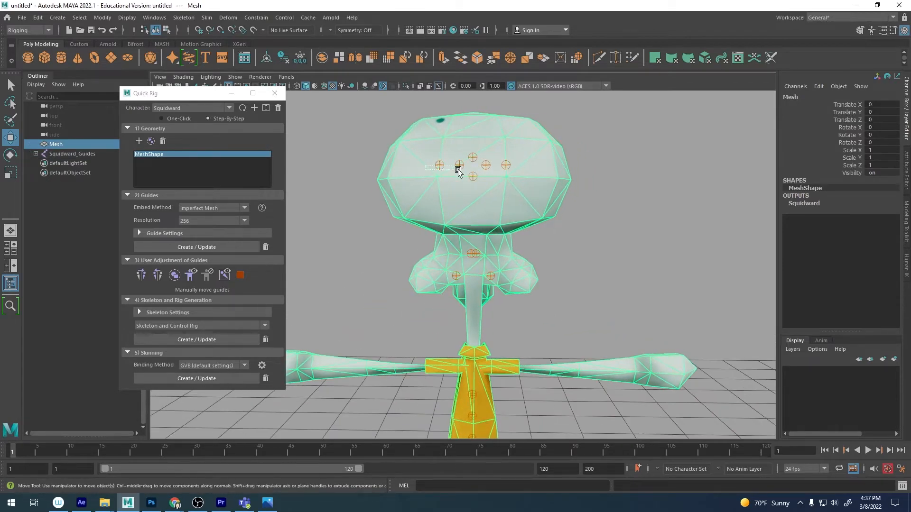
drag(531, 170, 532, 172)
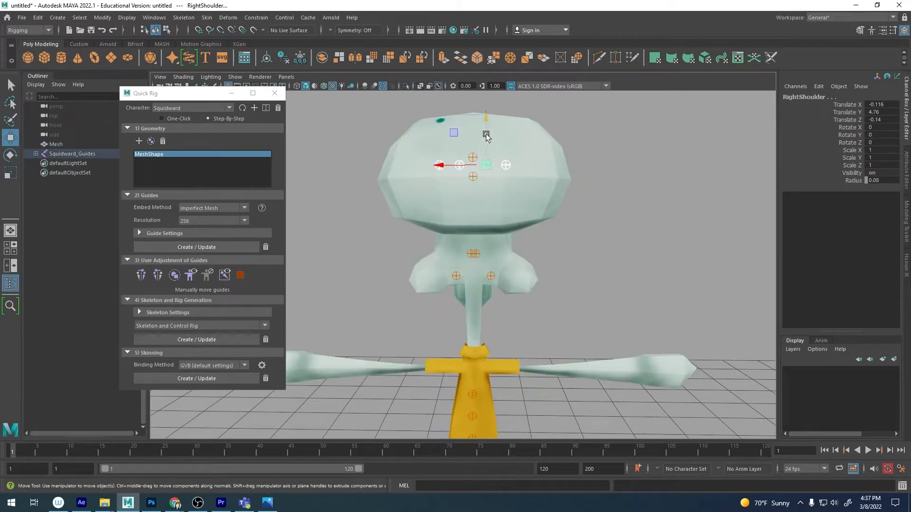
drag(486, 119, 489, 262)
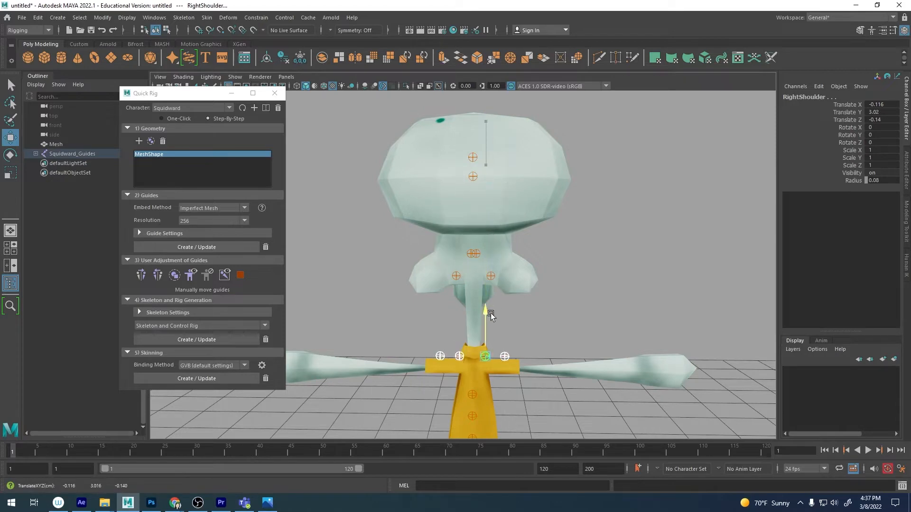
drag(490, 313, 718, 186)
Shift the LeftArm and LeftShoulder guides inward along the left sleeve, with LeftShoulder at Translate X about 0.05.
alt+right_drag(457, 211, 590, 201)
alt+middle_drag(450, 173, 513, 212)
click(486, 185)
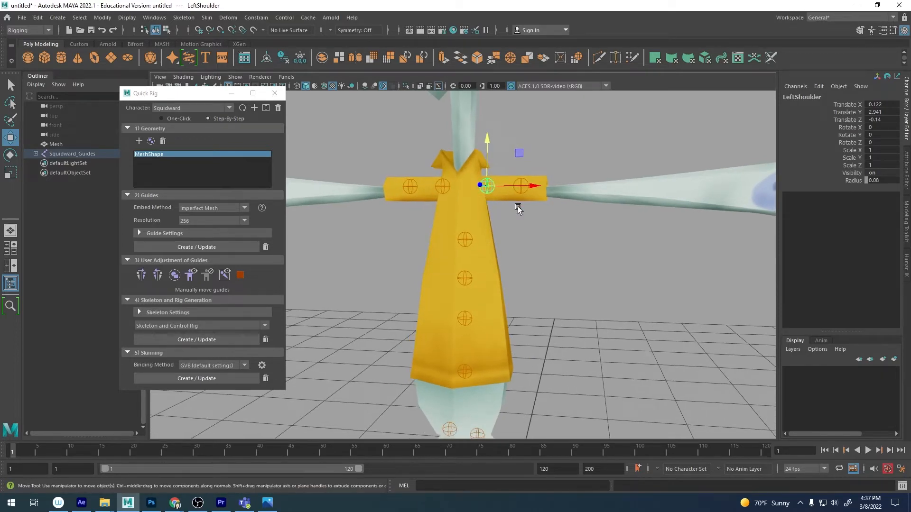
click(520, 185)
scroll(601, 207, down, 3)
alt+drag(601, 206, 526, 189)
scroll(605, 201, up, 2)
alt+drag(606, 201, 581, 187)
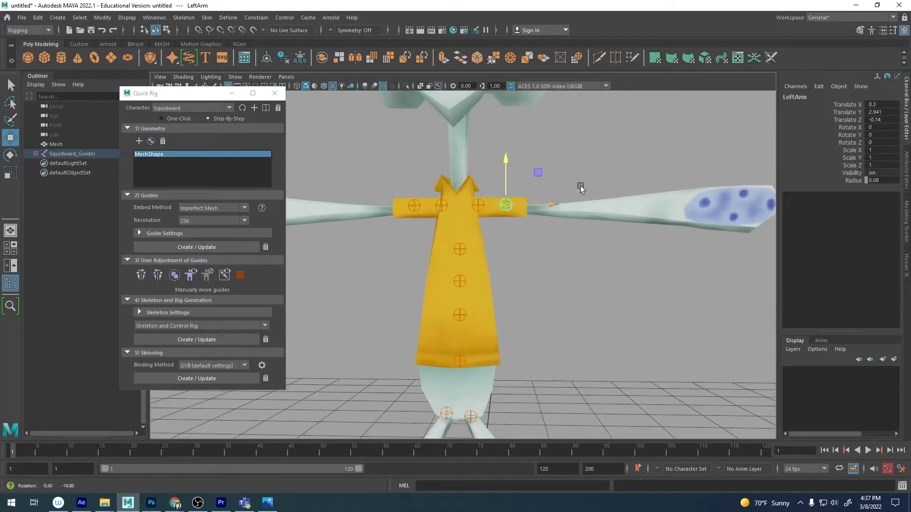
scroll(556, 194, down, 1)
alt+middle_drag(556, 193, 556, 183)
mouse_move(600, 198)
alt+mouse_down()
mouse_move(553, 206)
mouse_move(553, 213)
mouse_move(600, 211)
alt+mouse_up()
drag(566, 169, 513, 167)
click(482, 166)
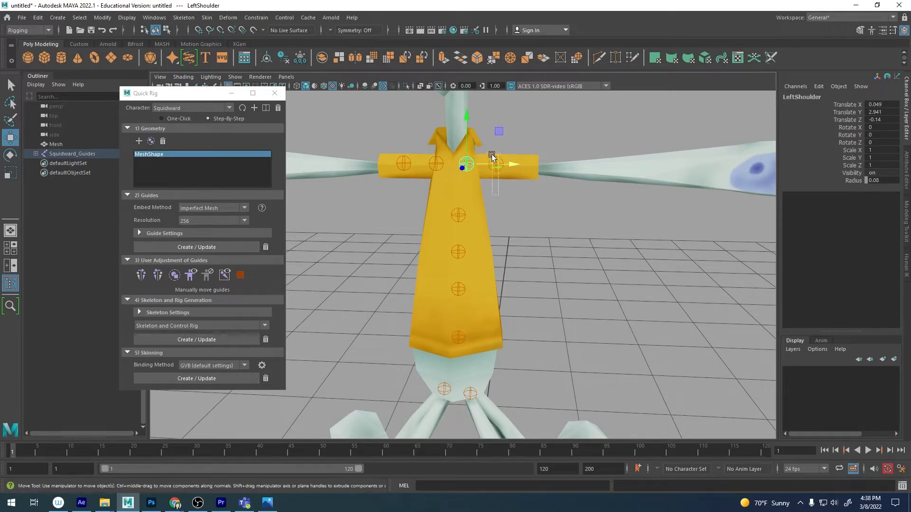
Bring the left and right arm guides further inward along the sleeves, close to the shoulder guides.
drag(542, 163, 530, 161)
mouse_move(493, 171)
alt+mouse_down()
mouse_move(470, 161)
mouse_move(478, 175)
alt+mouse_up()
click(401, 164)
scroll(536, 156, down, 1)
alt+middle_drag(498, 142, 522, 247)
scroll(528, 215, down, 2)
scroll(506, 218, down, 3)
alt+middle_drag(497, 171, 521, 223)
Move the LeftForeArm guide from the head down into the left arm, around Translate X 0.962, Y 2.941, Z -0.146.
click(501, 273)
alt+middle_drag(516, 277, 494, 157)
drag(504, 123, 505, 122)
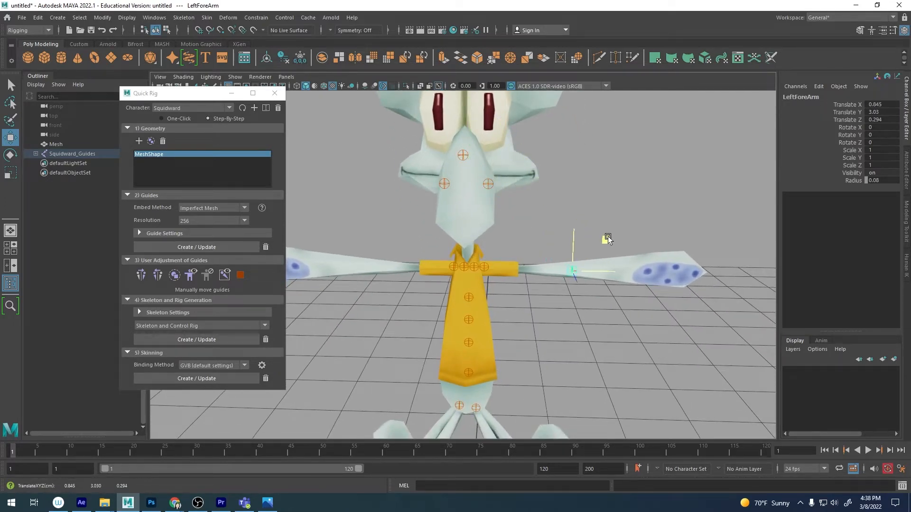
scroll(609, 251, down, 2)
drag(607, 239, 609, 307)
drag(600, 348, 599, 300)
alt+drag(600, 302, 545, 229)
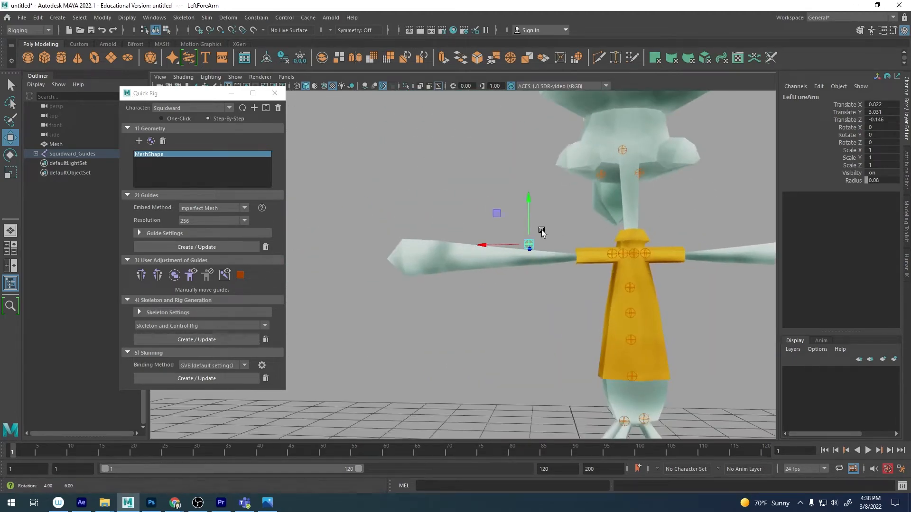
drag(493, 212, 531, 255)
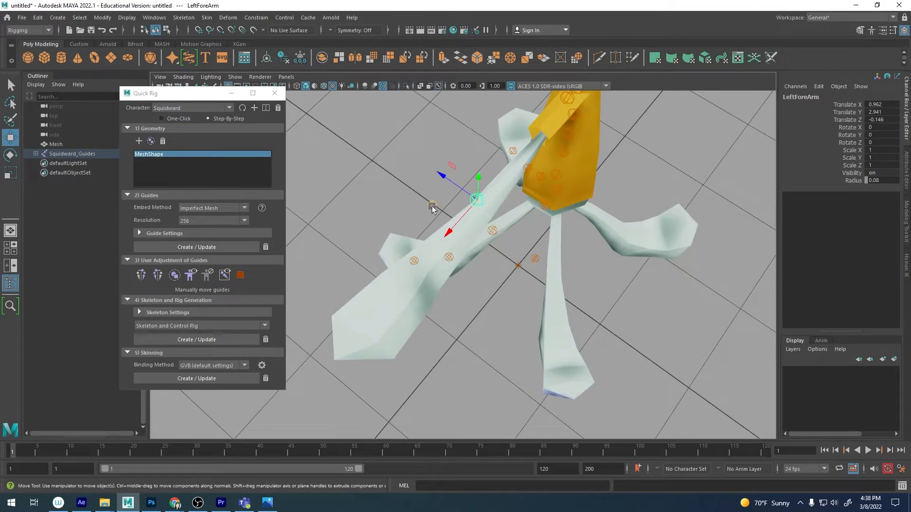
Check the arm mesh's edge loops and refine the LeftForeArm guide to about Translate X 0.852, Y 2.913, Z -0.17.
click(445, 256)
alt+right_drag(446, 259, 504, 175)
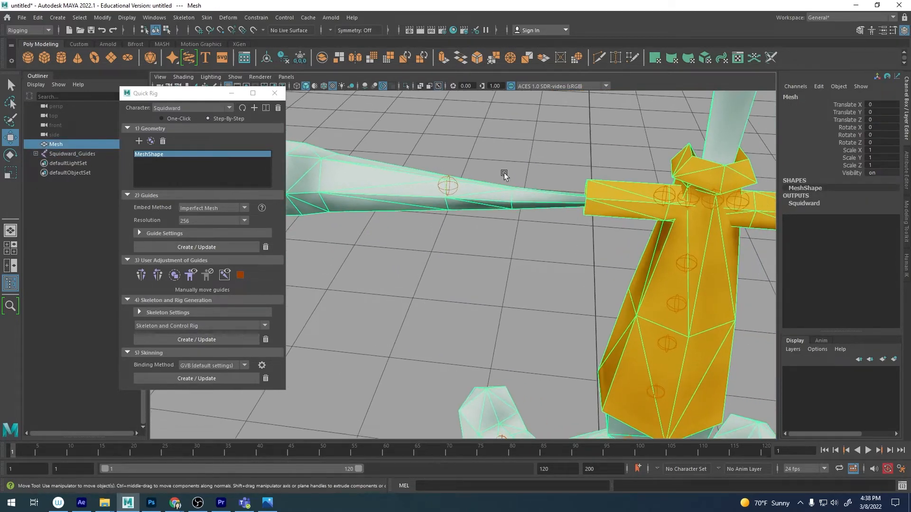
alt+drag(504, 174, 468, 126)
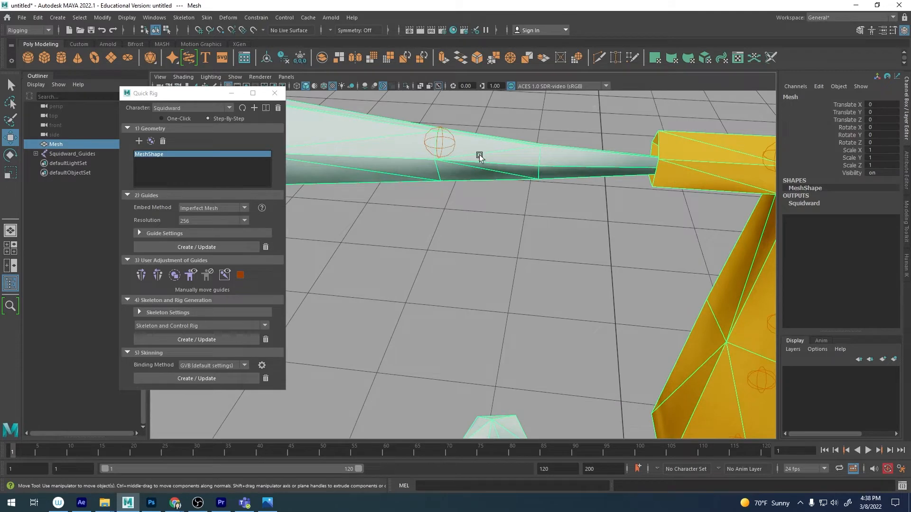
alt+drag(479, 157, 511, 199)
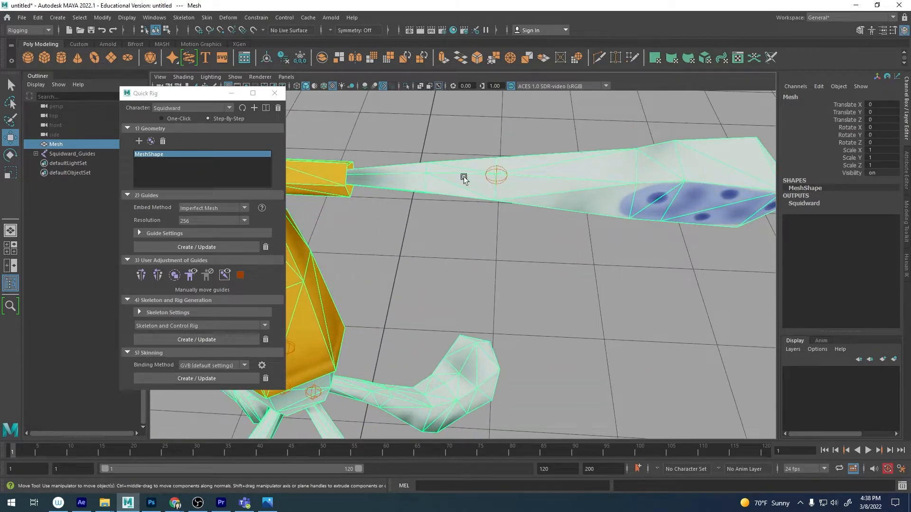
mouse_move(463, 179)
alt+mouse_down()
mouse_move(489, 195)
mouse_move(503, 163)
mouse_move(510, 189)
mouse_move(460, 173)
alt+mouse_up()
click(493, 173)
click(528, 163)
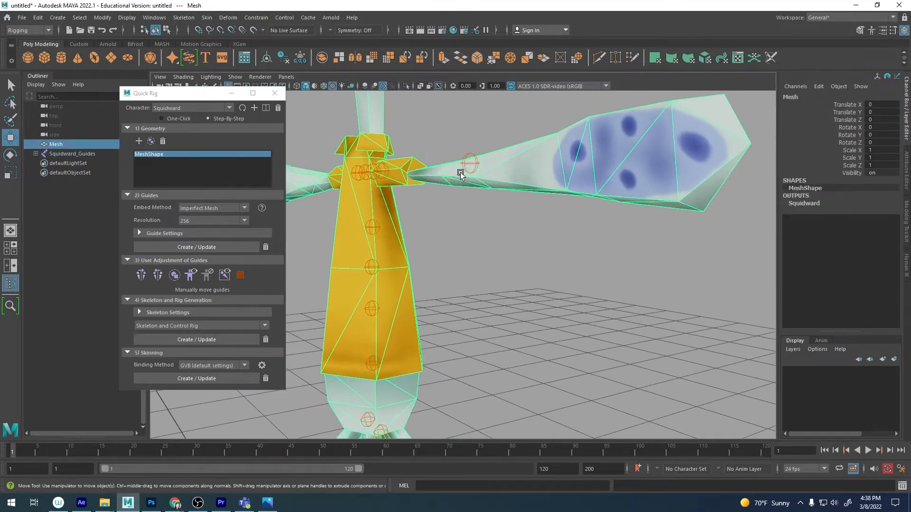
click(470, 160)
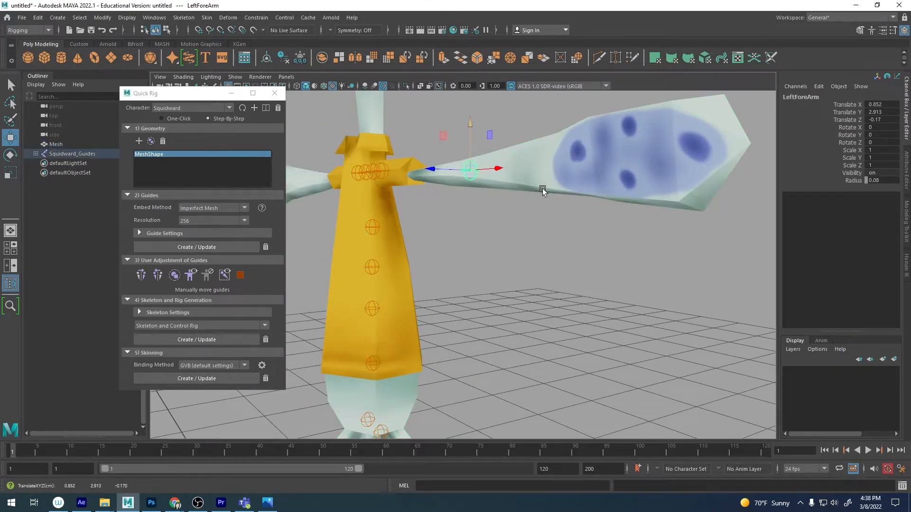
Mirror the left forearm guide's position to the right arm and check the RightForeArm guide.
alt+right_drag(542, 189, 416, 186)
alt+drag(417, 186, 500, 157)
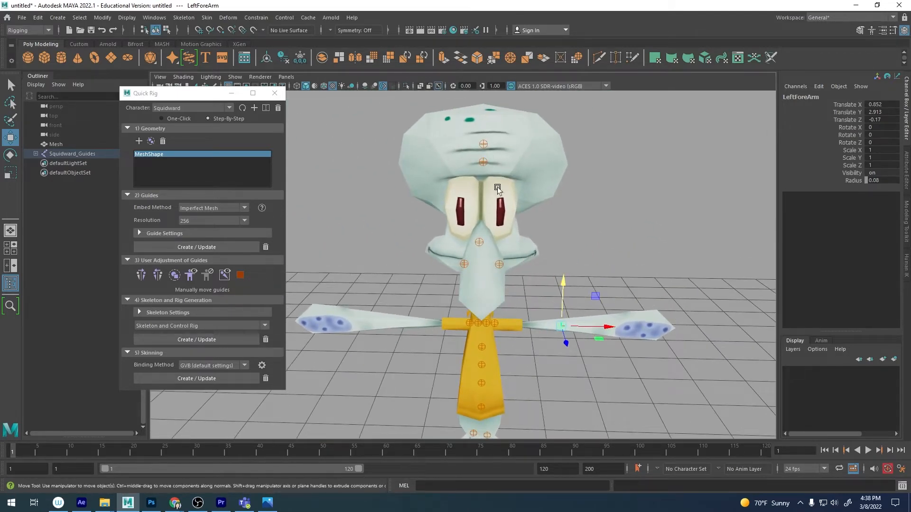
click(479, 242)
alt+middle_drag(495, 243, 514, 177)
scroll(513, 177, up, 1)
alt+drag(578, 283, 619, 304)
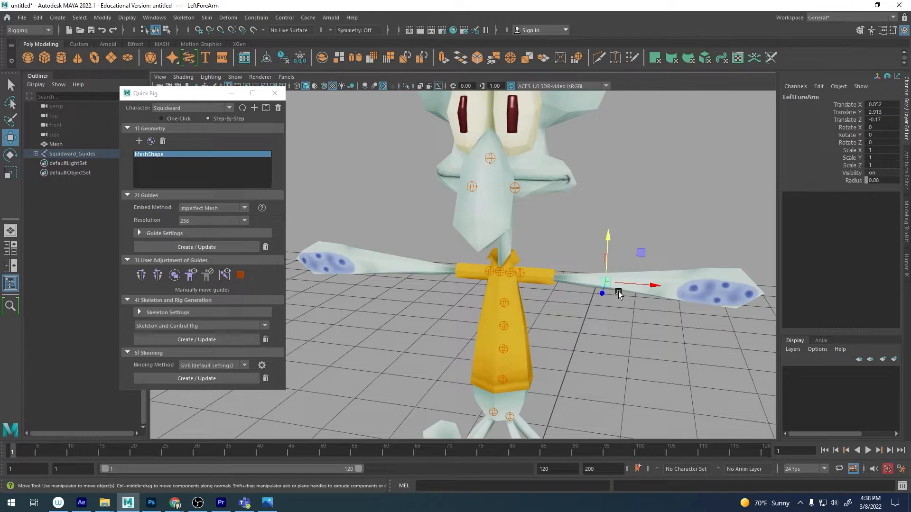
click(154, 279)
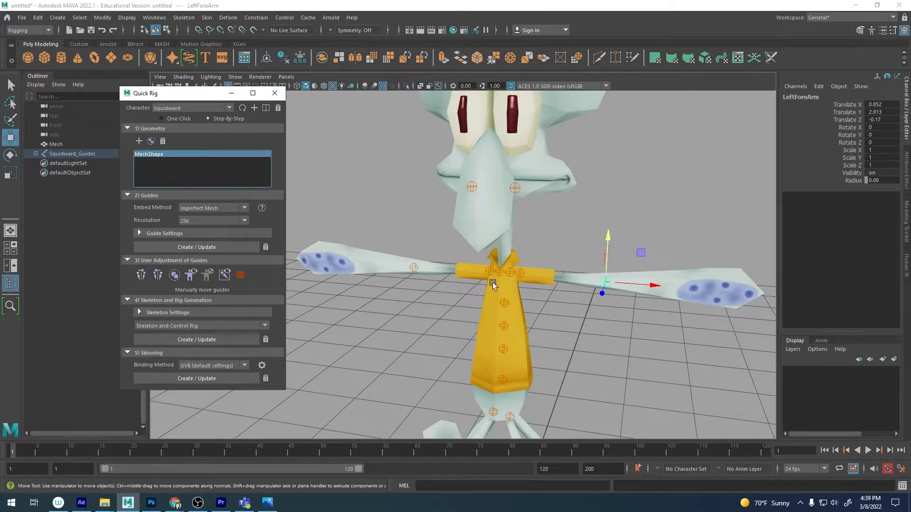
alt+drag(493, 283, 578, 231)
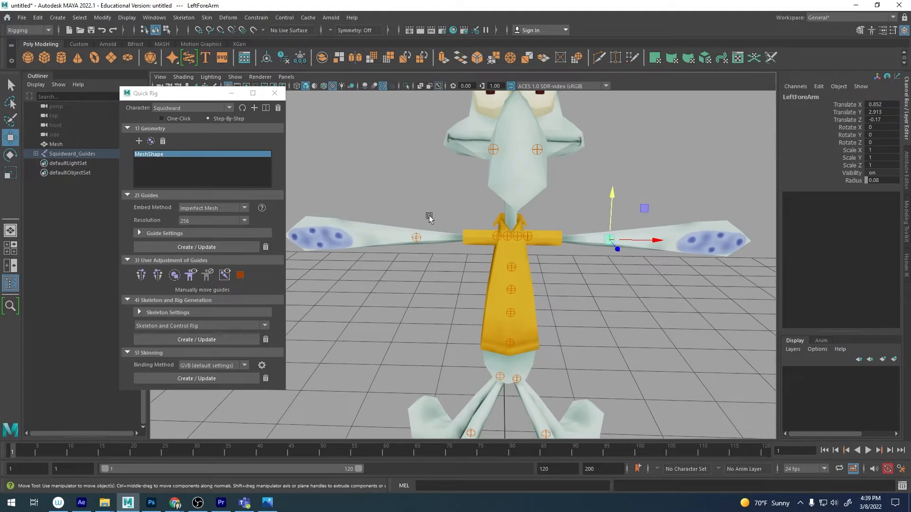
drag(400, 257, 616, 188)
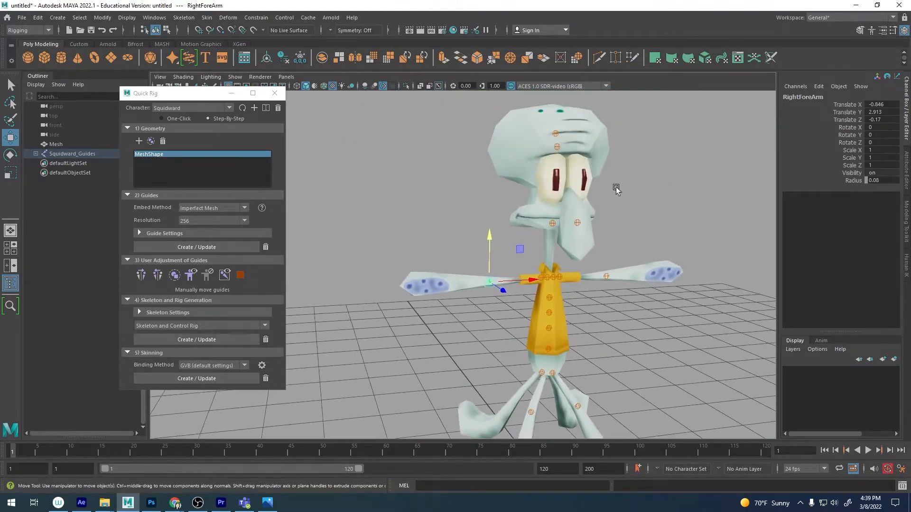
Move the LeftHand guide from the face to the left wrist, around Translate X 1.339, Y 2.92, Z -0.154, and mirror it to the right.
scroll(672, 216, up, 5)
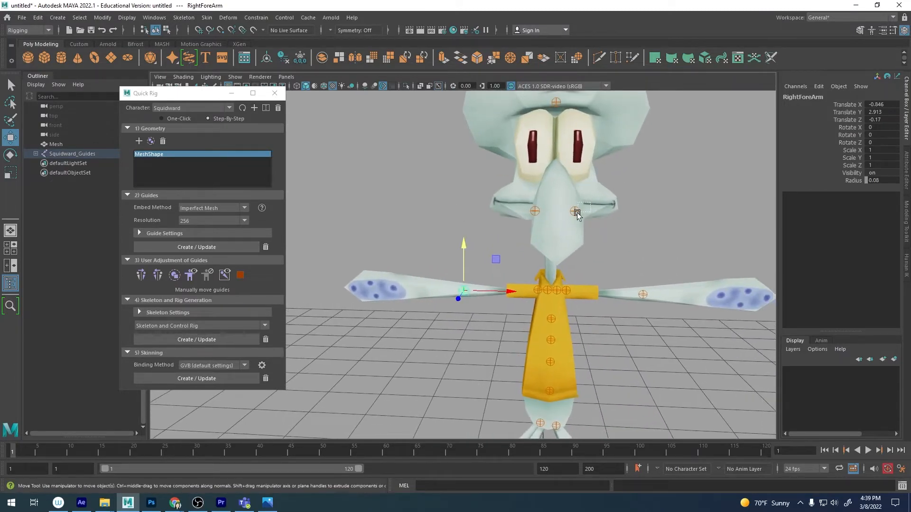
click(577, 213)
alt+middle_drag(626, 224, 512, 203)
alt+drag(512, 203, 531, 323)
alt+middle_drag(531, 323, 515, 240)
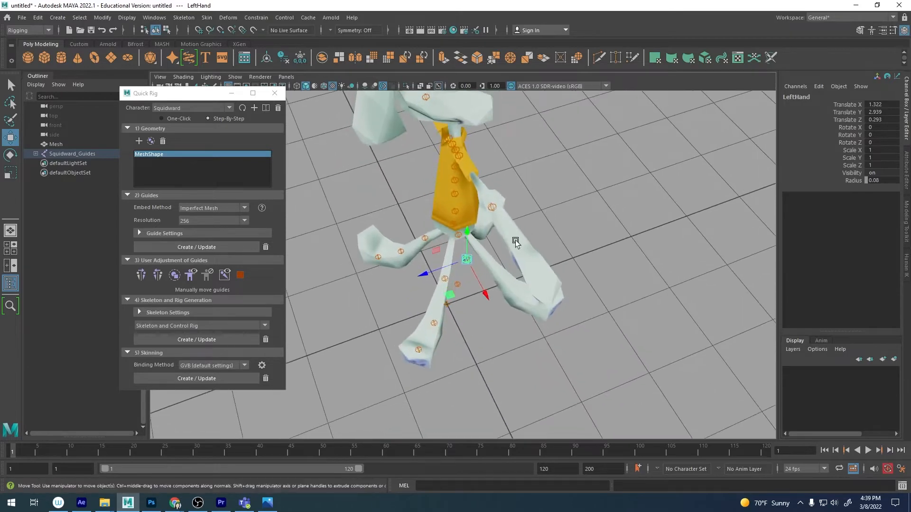
alt+drag(516, 240, 507, 258)
drag(454, 312, 513, 294)
alt+drag(514, 294, 576, 254)
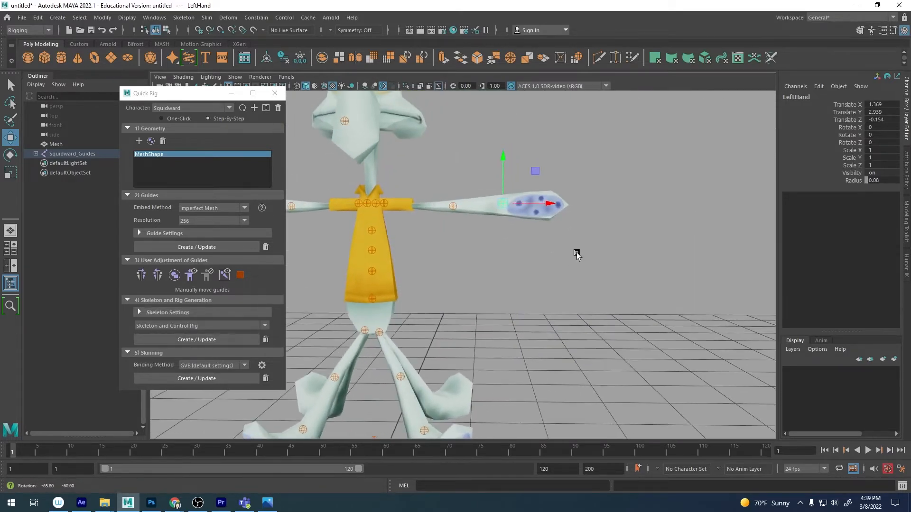
alt+middle_drag(533, 170, 563, 216)
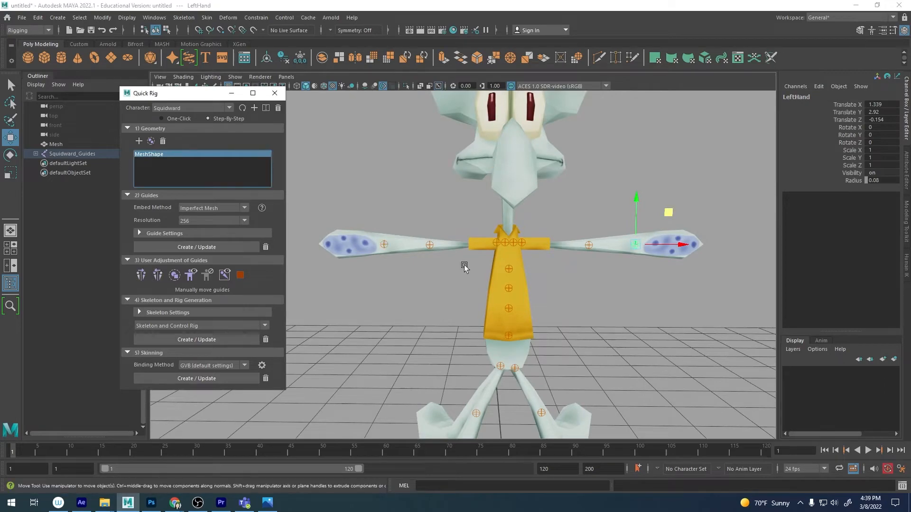
alt+drag(466, 262, 535, 286)
Lower the Neck guide from the forehead to the top of the neck at mouth height, centring it in side view.
alt+right_drag(535, 286, 404, 237)
alt+drag(404, 238, 448, 229)
alt+right_drag(448, 230, 581, 229)
alt+drag(581, 229, 548, 283)
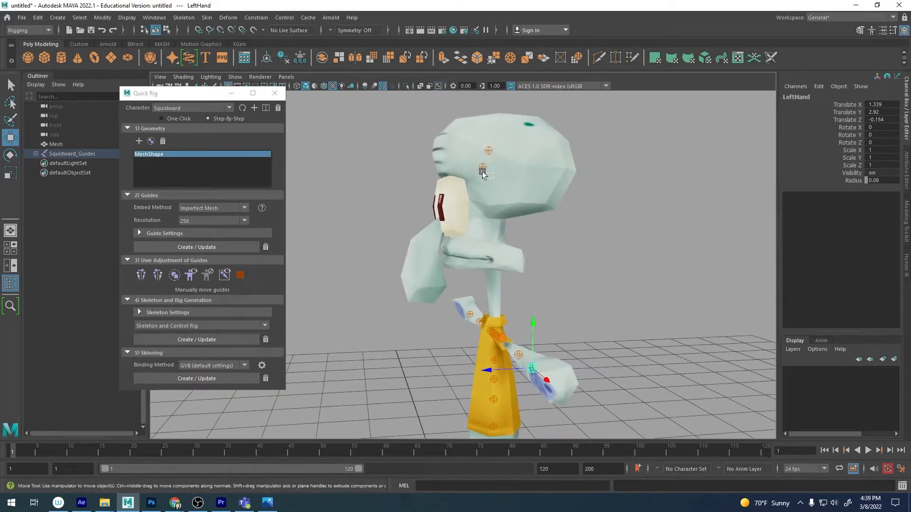
alt+drag(506, 184, 446, 155)
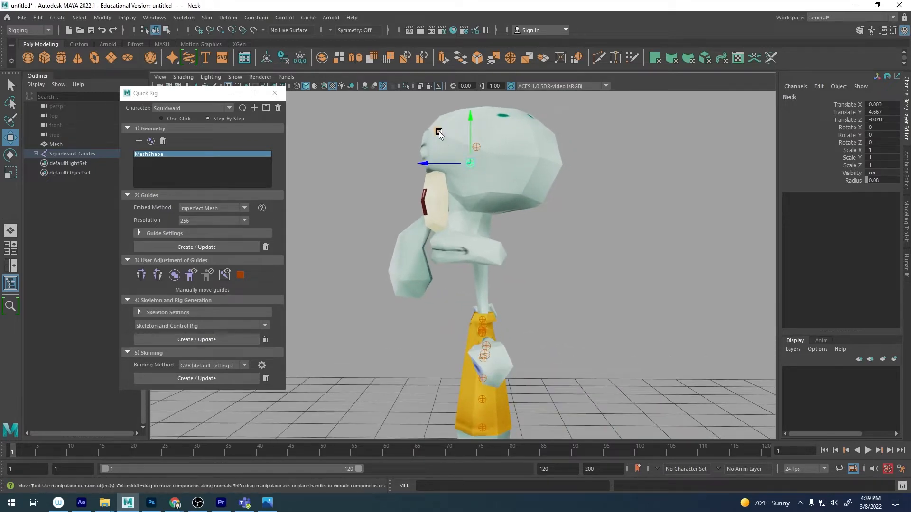
middle_drag(440, 132, 449, 220)
alt+drag(450, 220, 526, 232)
middle_drag(474, 225, 476, 235)
alt+drag(476, 236, 449, 230)
Lower the Head guide to eye height inside the head, around Translate Y 4.276 and Z -0.127.
drag(439, 161, 440, 160)
alt+drag(440, 160, 505, 178)
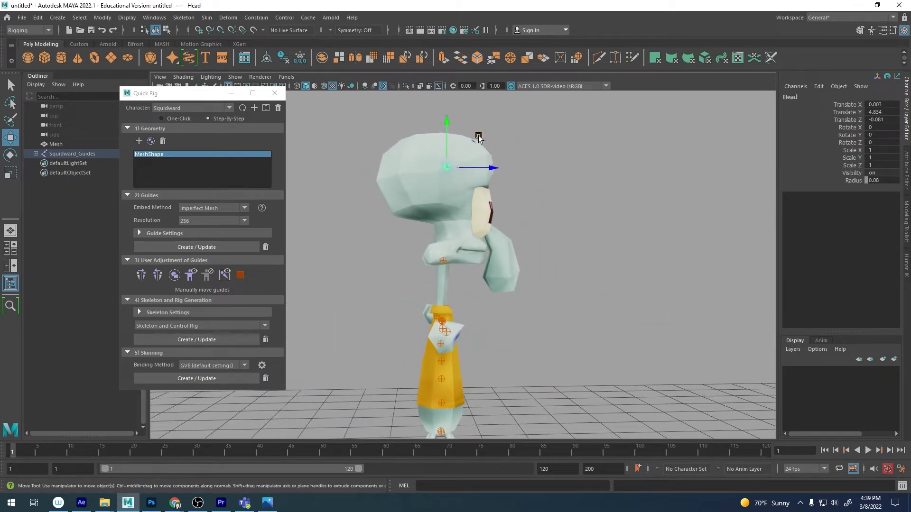
middle_drag(478, 137, 476, 175)
alt+drag(574, 222, 616, 264)
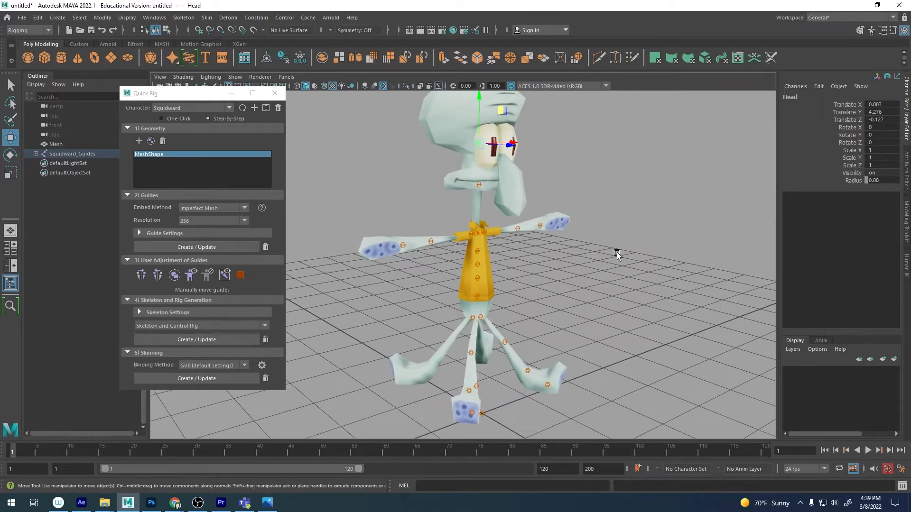
Start saving the scene as a new file and select the path of the personal folder in STUDENT FOLDERS in File Explorer.
key(q)
key(ctrl+shift+s)
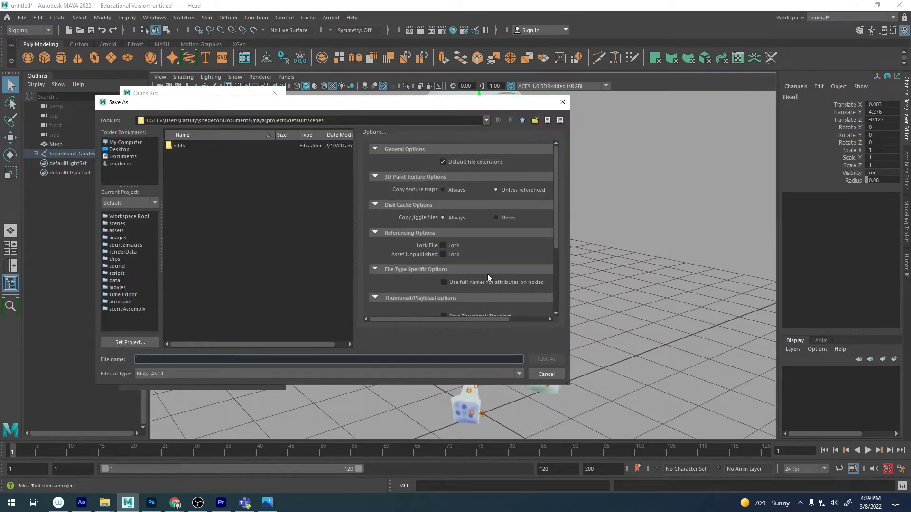
mouse_move(104, 503)
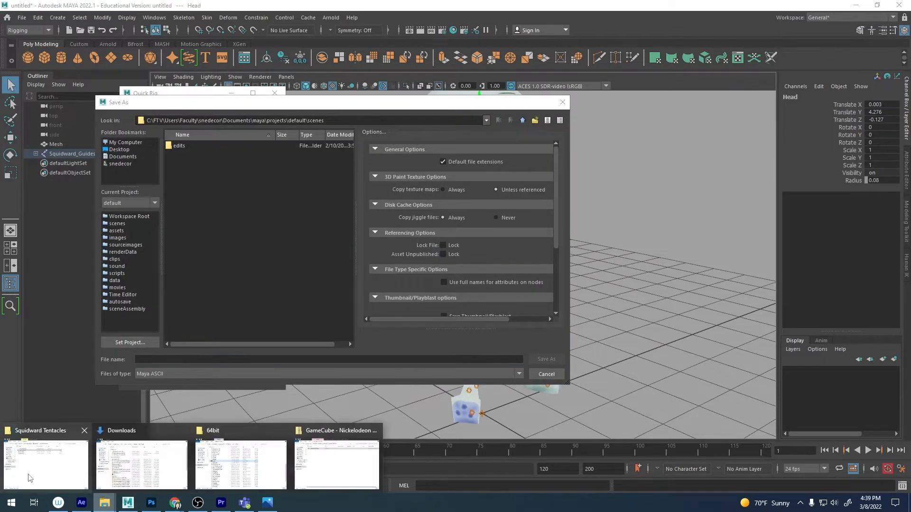
click(92, 462)
click(639, 126)
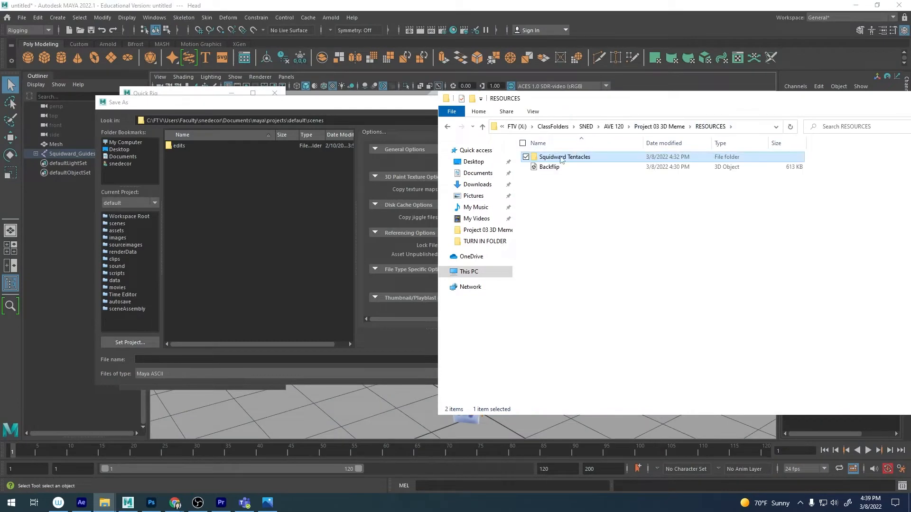
click(654, 126)
double_click(560, 167)
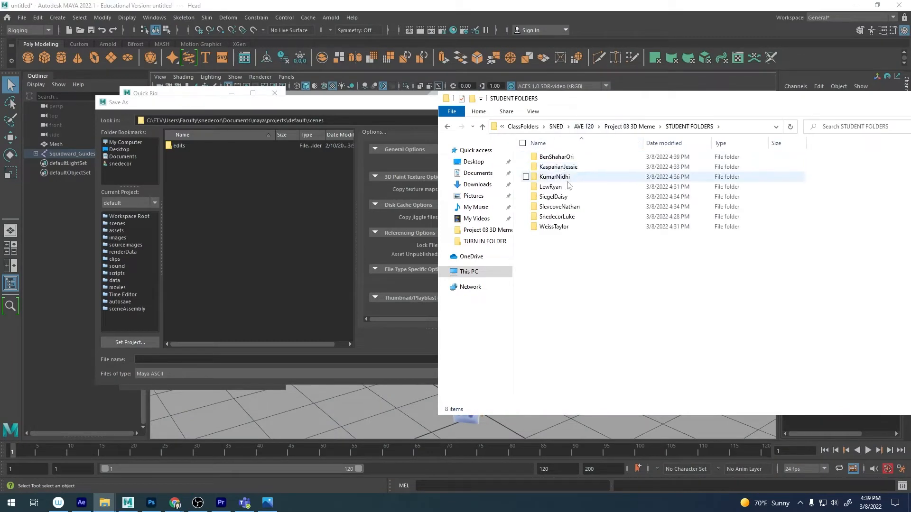
double_click(558, 216)
click(732, 127)
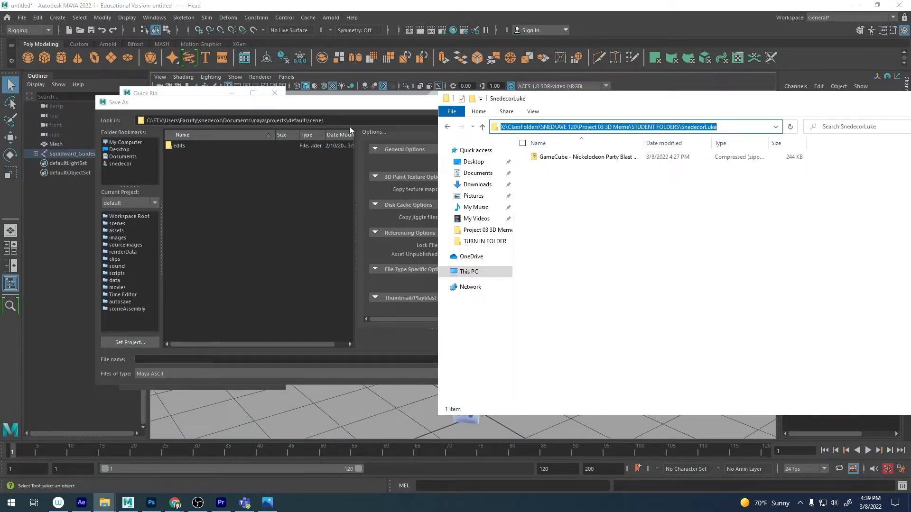
Save the scene as Meme.01.ma in the personal student folder of Project 03 3D Meme.
click(355, 120)
key(ctrl+a)
text(X:\ClassFolders\SNED\AVE 120\Project 03 3D Meme\STUDENT FOLDERS\SnedecorLuke)
key(Return)
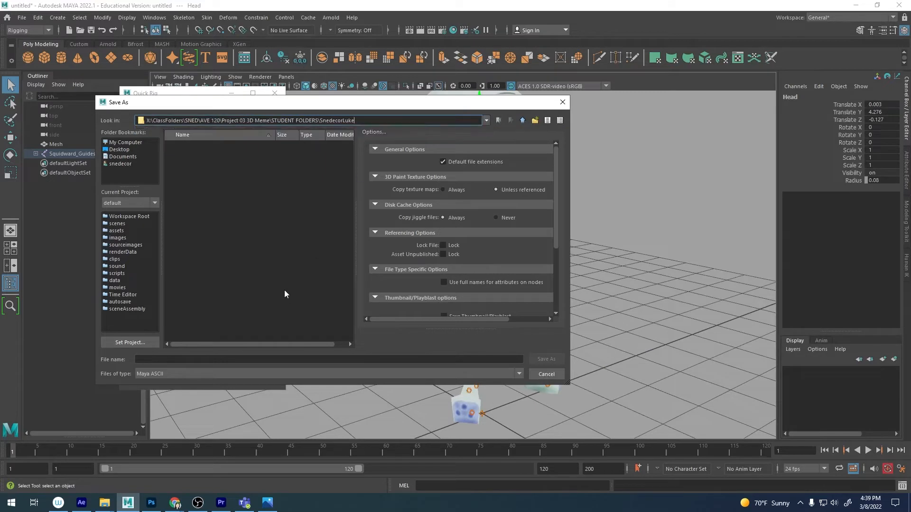
click(220, 358)
text(M)
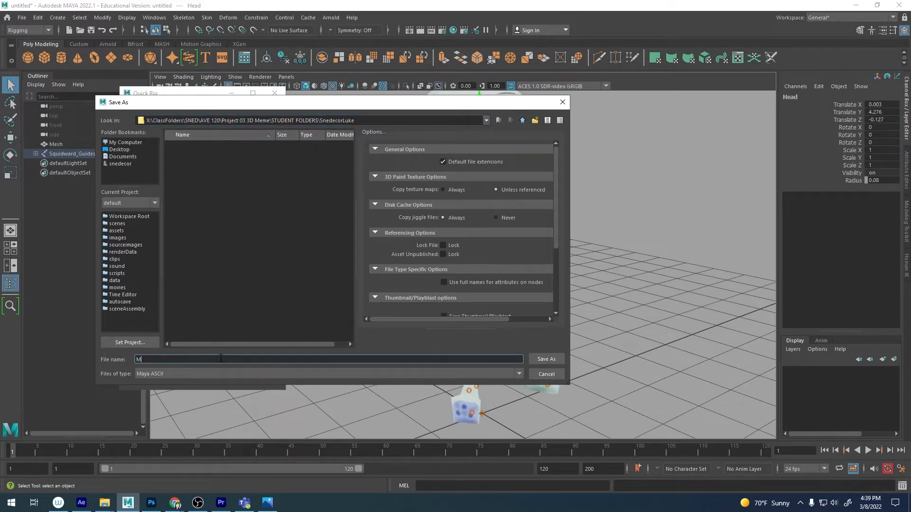
text(eme.01.ma)
key(Return)
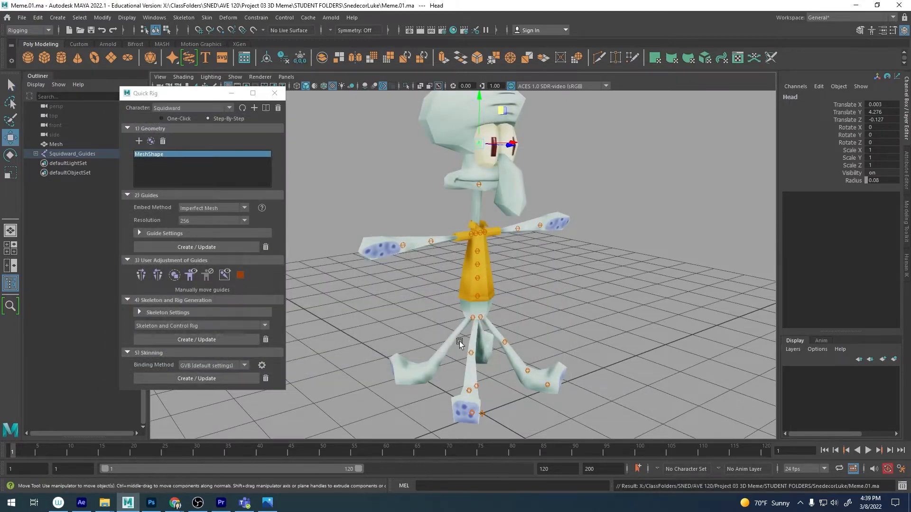
Generate the Skeleton and Control Rig for the Squidward character from the adjusted guides.
alt+drag(459, 340, 496, 272)
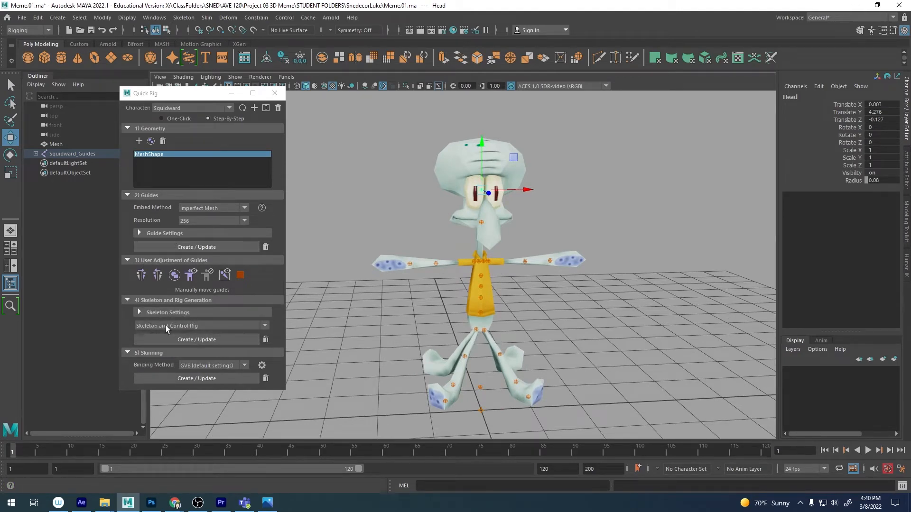
click(204, 340)
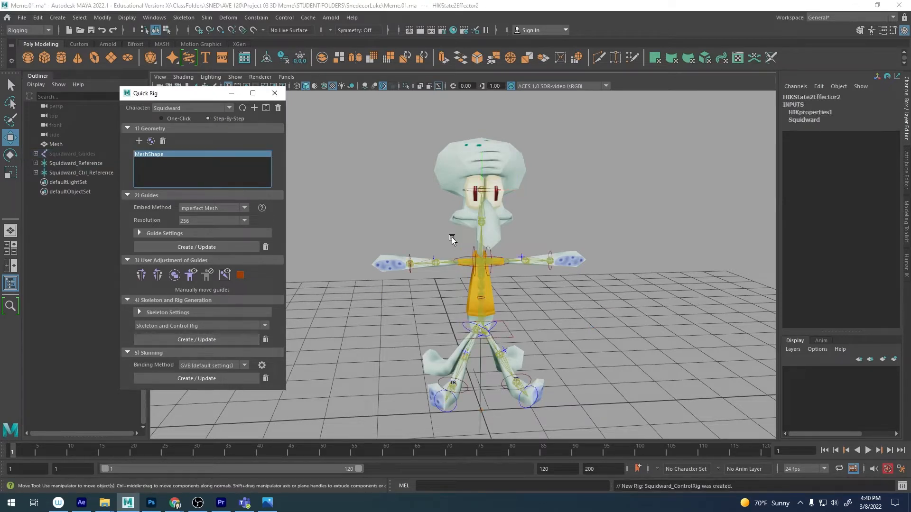
Examine the placement of the generated joints and control effectors in the arms, spine, head and legs.
alt+right_drag(456, 252, 514, 254)
alt+middle_drag(515, 254, 514, 215)
alt+right_drag(514, 215, 606, 215)
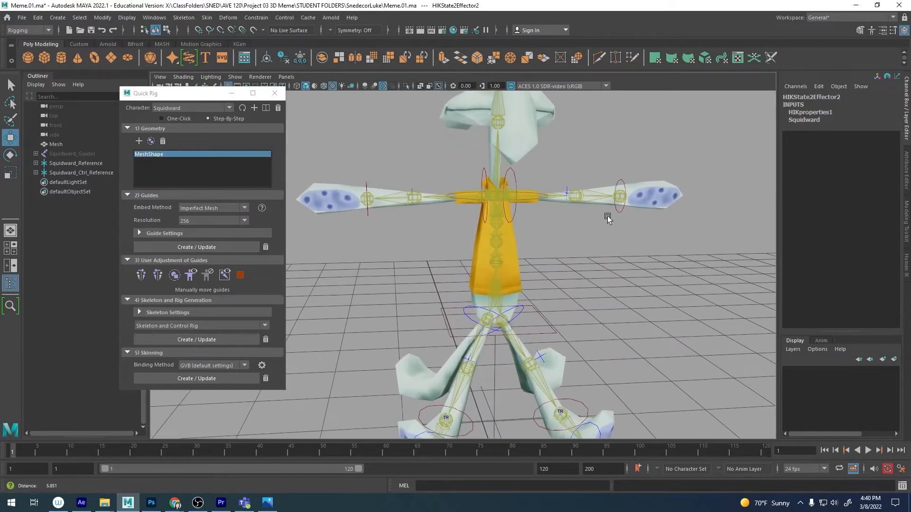
alt+drag(581, 215, 655, 256)
alt+right_drag(654, 256, 665, 280)
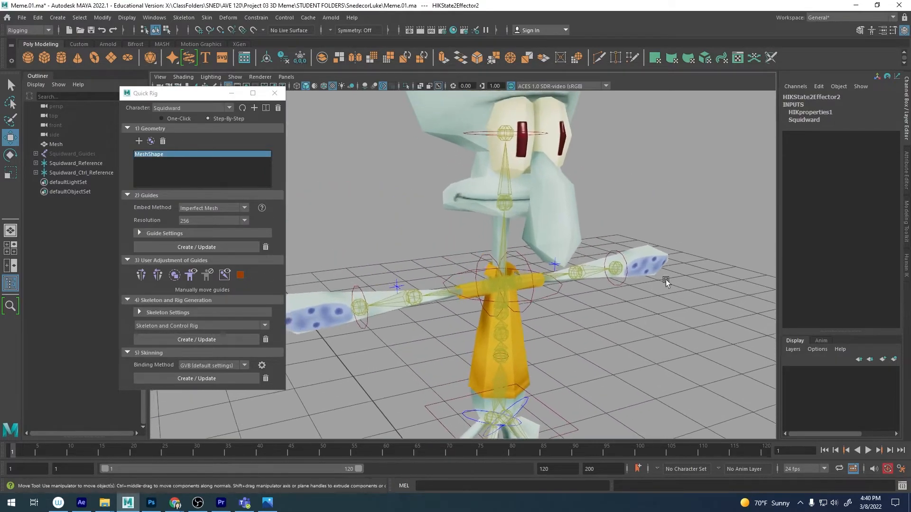
alt+middle_drag(665, 280, 656, 214)
alt+drag(656, 213, 631, 211)
alt+right_drag(631, 211, 582, 227)
Test the rig by moving the left wrist effector away from the arm, and undo the moves.
drag(610, 239, 590, 163)
alt+right_drag(590, 163, 698, 209)
alt+drag(698, 209, 569, 223)
alt+right_drag(569, 223, 527, 289)
key(ctrl+z)
key(ctrl+z)
key(ctrl+z)
key(ctrl+z)
key(ctrl+z)
key(ctrl+z)
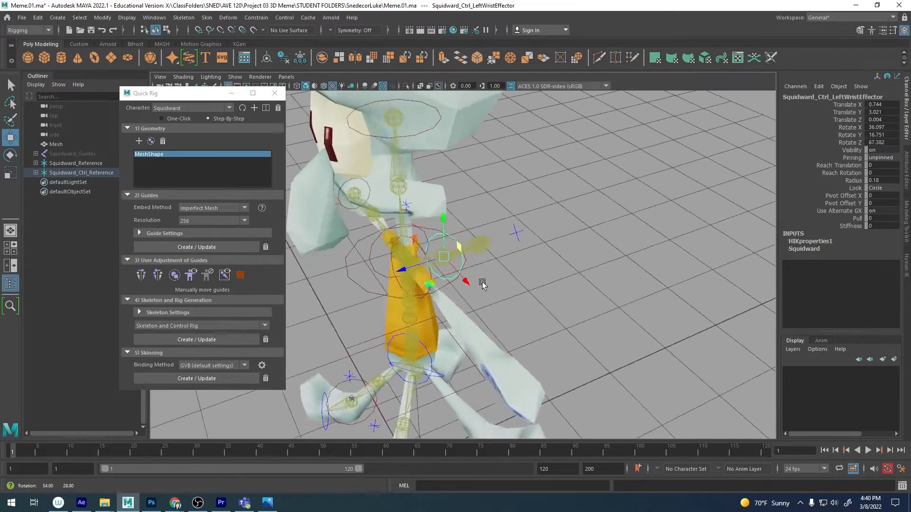
key(ctrl+z)
key(ctrl+z)
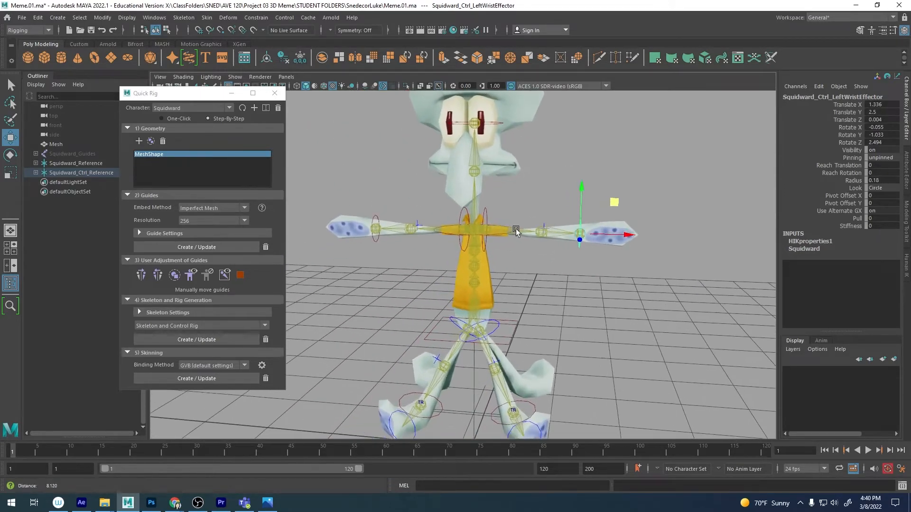
Undo the remaining test changes and bind the Squidward mesh to the skeleton using the GVB (default settings) binding method.
key(ctrl+z)
key(ctrl+z)
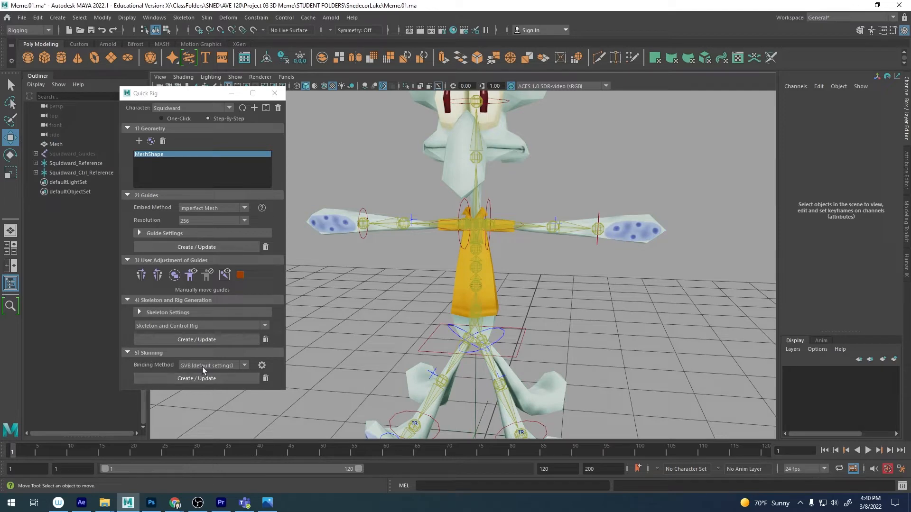
scroll(395, 322, down, 3)
mouse_move(395, 321)
alt+mouse_down()
mouse_move(352, 317)
mouse_move(380, 317)
alt+mouse_up()
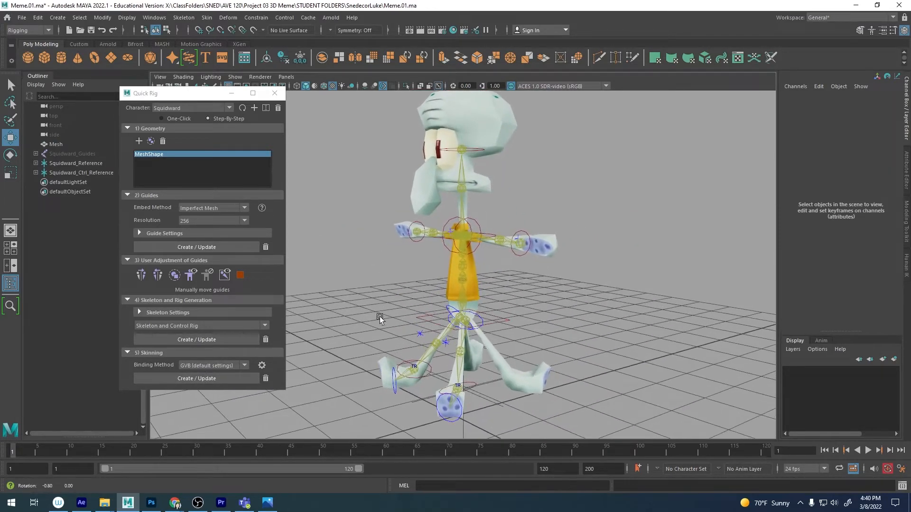
click(187, 378)
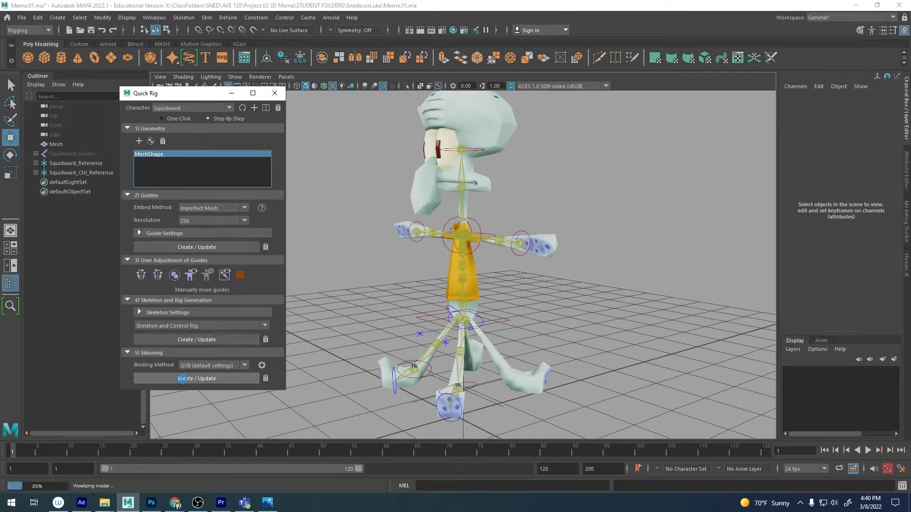
Test the skinning by moving the left wrist effector up and inward toward the chest, and undo the move.
alt+drag(498, 299, 567, 277)
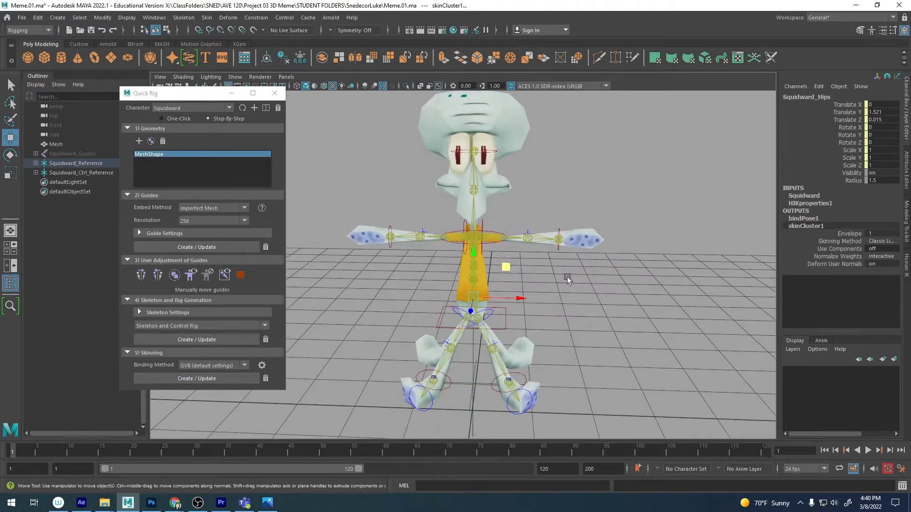
scroll(582, 237, up, 5)
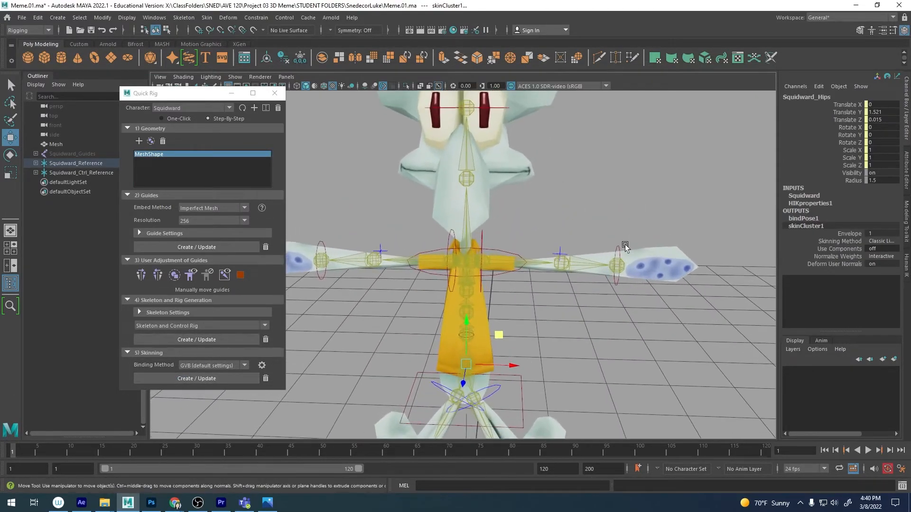
click(613, 252)
drag(650, 228, 545, 190)
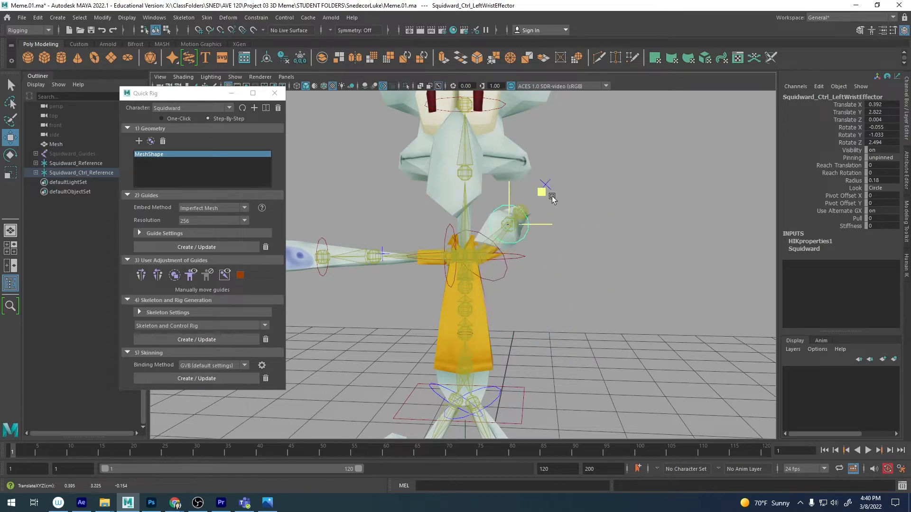
scroll(522, 231, down, 3)
key(ctrl+z)
scroll(525, 288, up, 4)
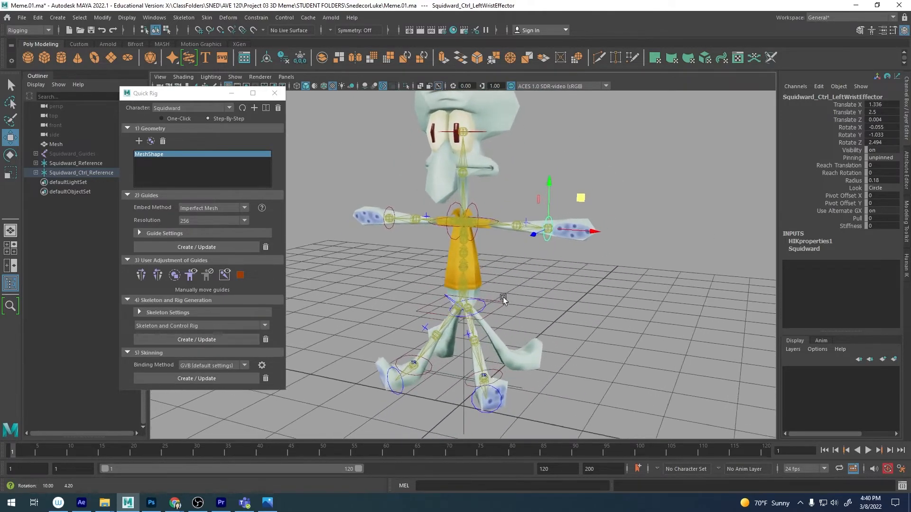
scroll(577, 248, up, 5)
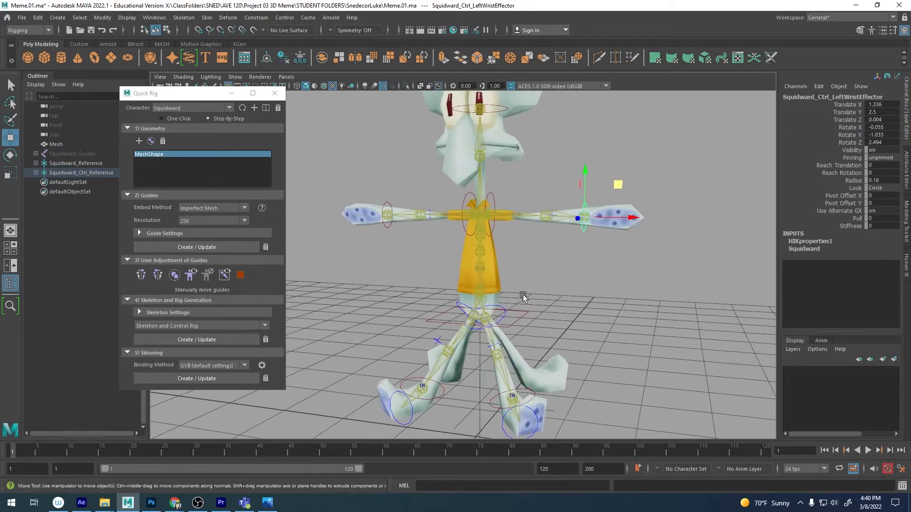
Try moving the hips control, then check the wrist control on the arm to test the Squidward rig.
click(520, 321)
drag(520, 320, 503, 341)
scroll(513, 288, up, 1)
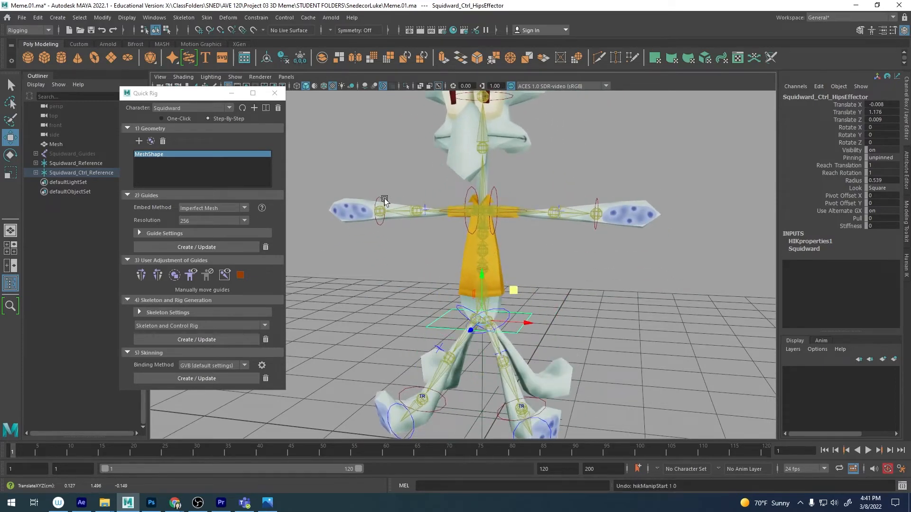
click(399, 213)
click(380, 209)
alt+drag(427, 223, 508, 219)
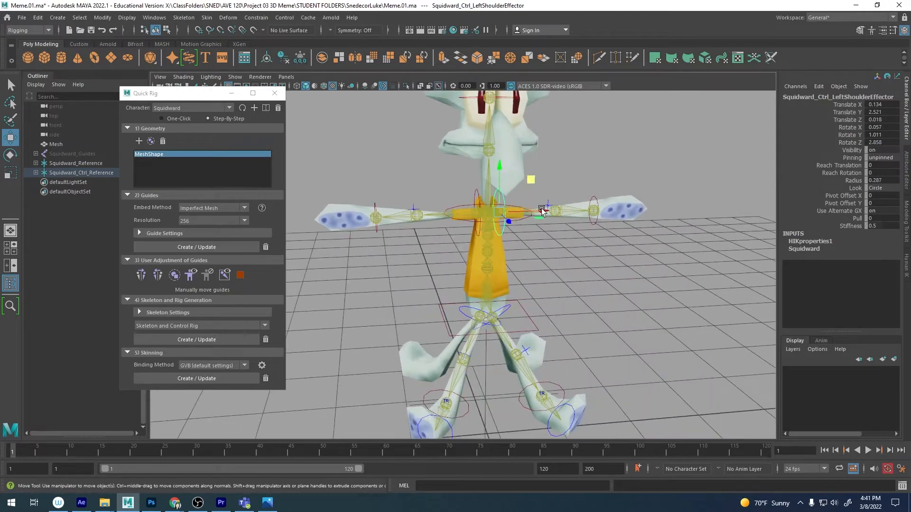
Try rotating the left forearm control to test how the elbow bends.
scroll(569, 208, up, 4)
alt+middle_drag(603, 189, 556, 232)
scroll(556, 232, up, 2)
click(588, 203)
scroll(625, 234, up, 1)
alt+drag(625, 235, 583, 247)
scroll(550, 250, down, 2)
alt+drag(518, 254, 551, 258)
key(e)
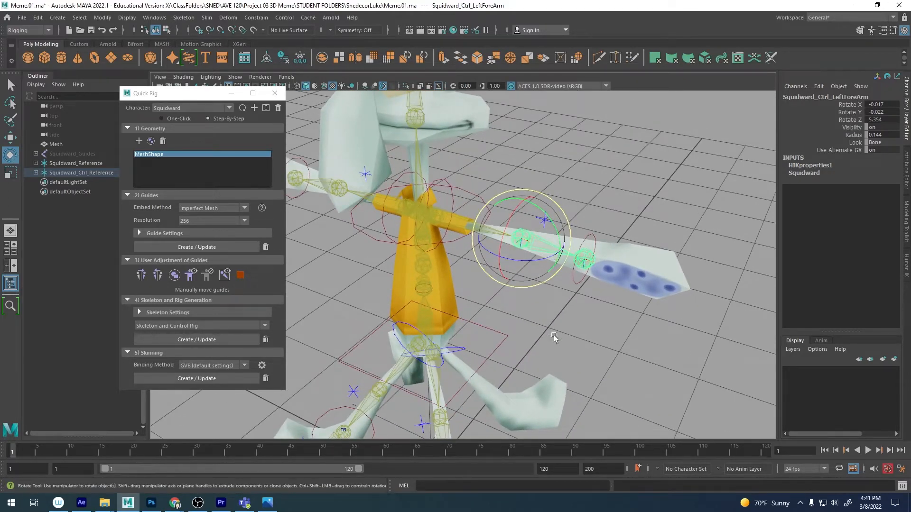
alt+drag(554, 338, 458, 272)
key(w)
key(e)
alt+right_drag(458, 270, 537, 279)
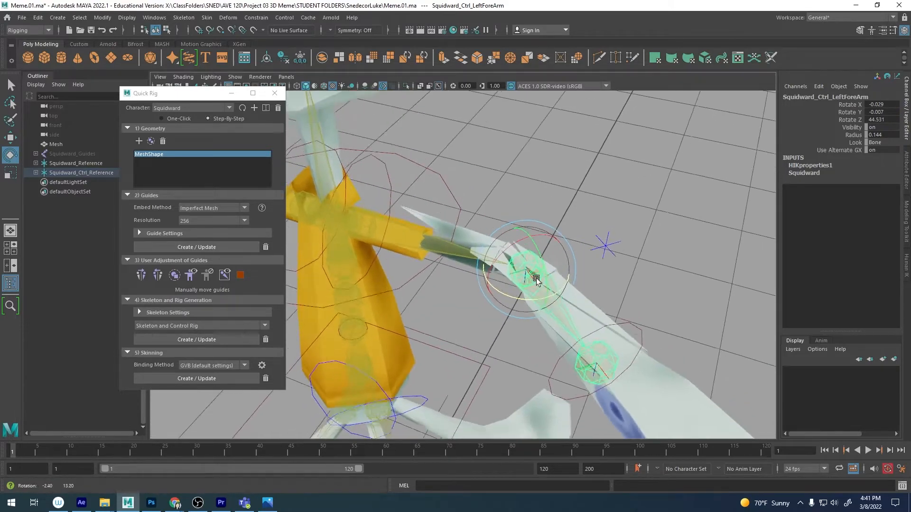
alt+drag(536, 279, 477, 243)
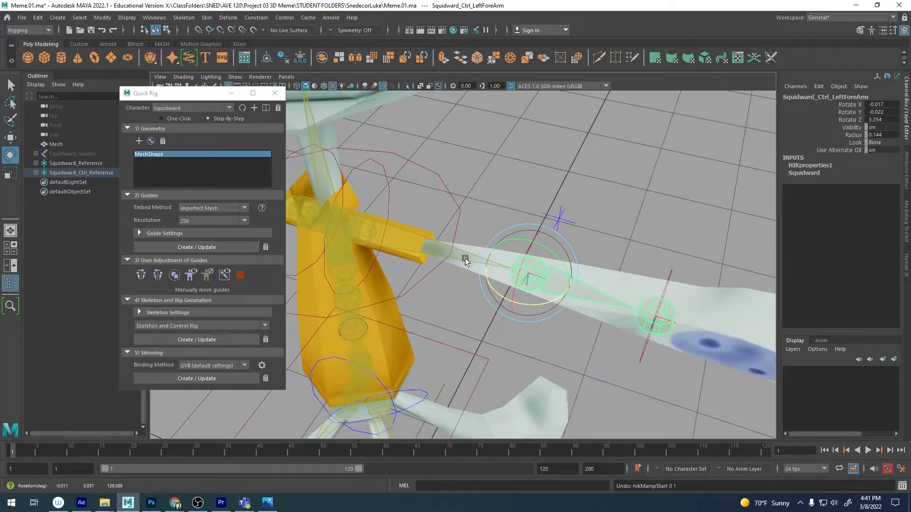
Clear the selection and examine the whole rigged Squidward character from the front and both sides.
click(467, 260)
key(f)
alt+drag(453, 297, 560, 249)
alt+right_drag(603, 290, 535, 257)
alt+middle_drag(535, 257, 534, 285)
click(626, 285)
alt+right_drag(626, 285, 666, 284)
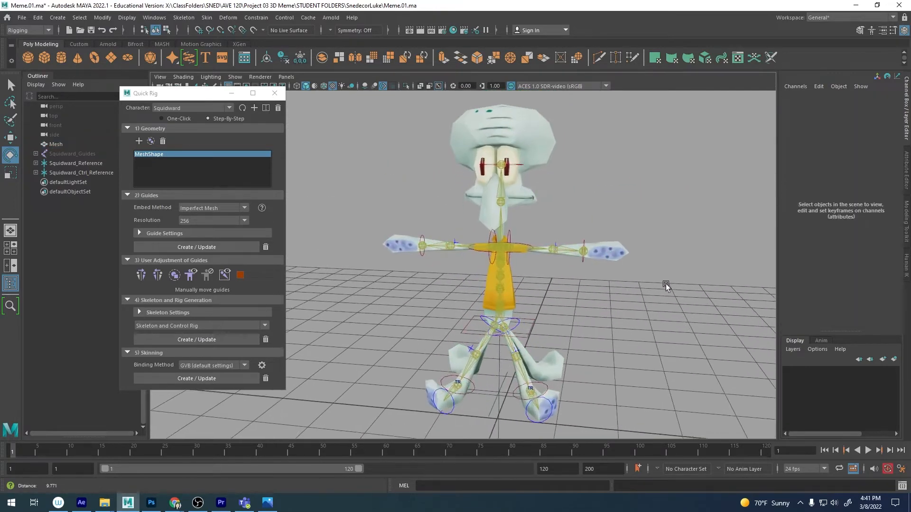
alt+drag(667, 284, 622, 276)
alt+right_drag(622, 278, 556, 263)
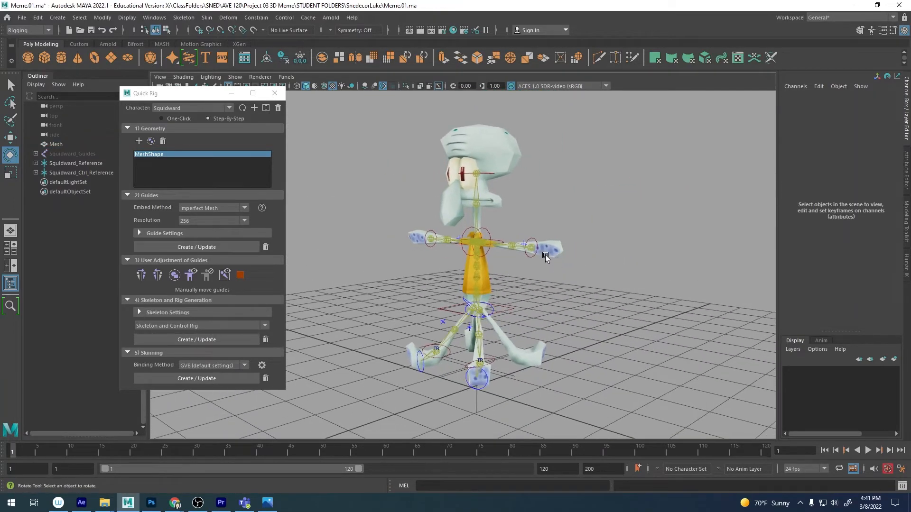
alt+drag(560, 244, 605, 289)
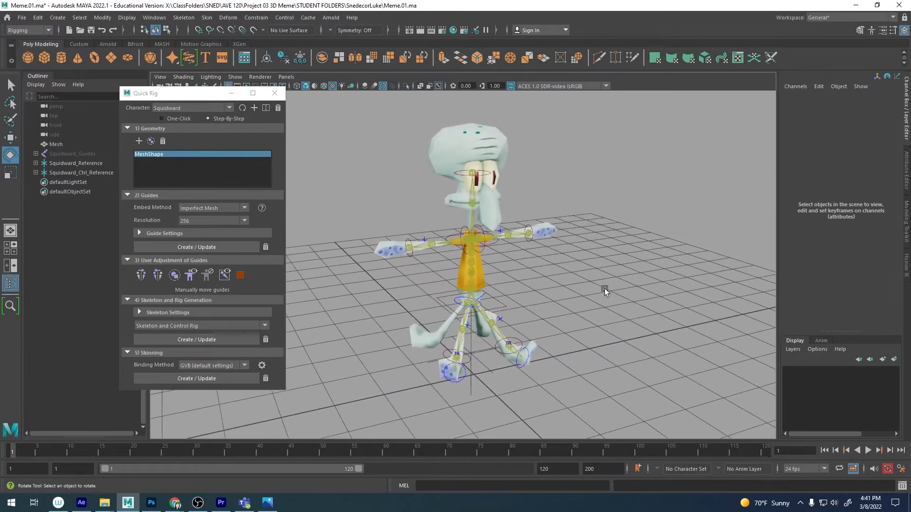
Switch to File Explorer and import the Backflip 3D object from the Project 03 3D Meme RESOURCES folder into the Maya scene.
mouse_move(114, 504)
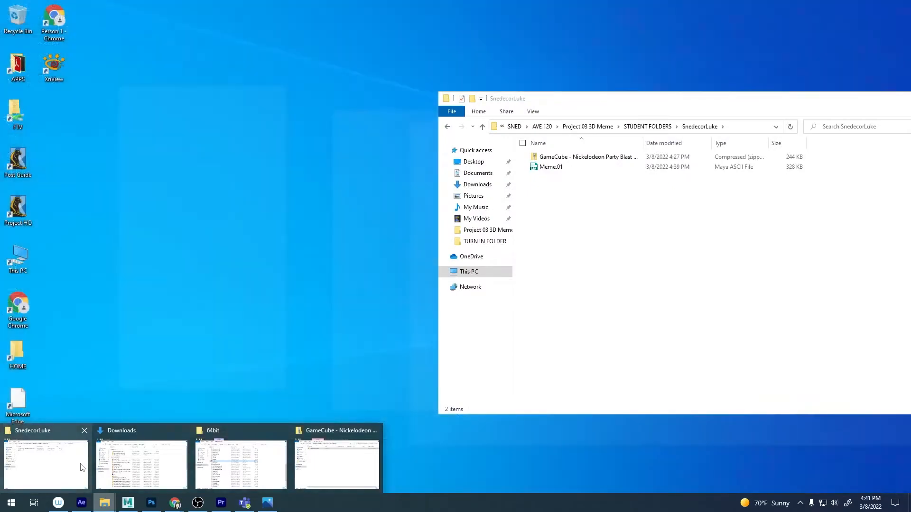
click(45, 463)
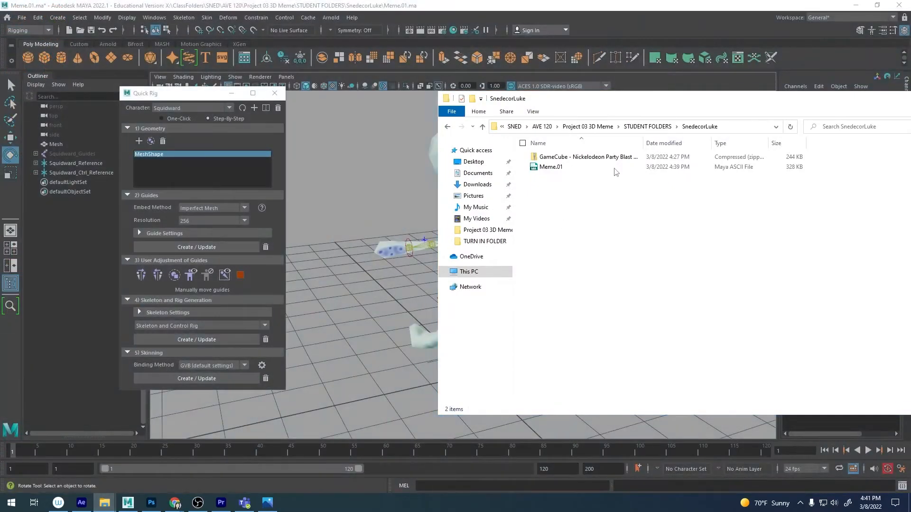
click(636, 127)
click(607, 127)
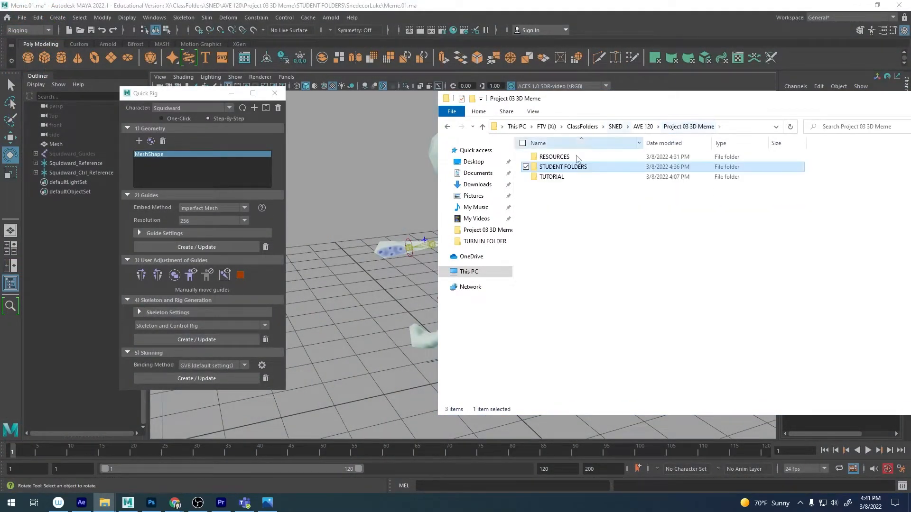
double_click(553, 158)
click(550, 169)
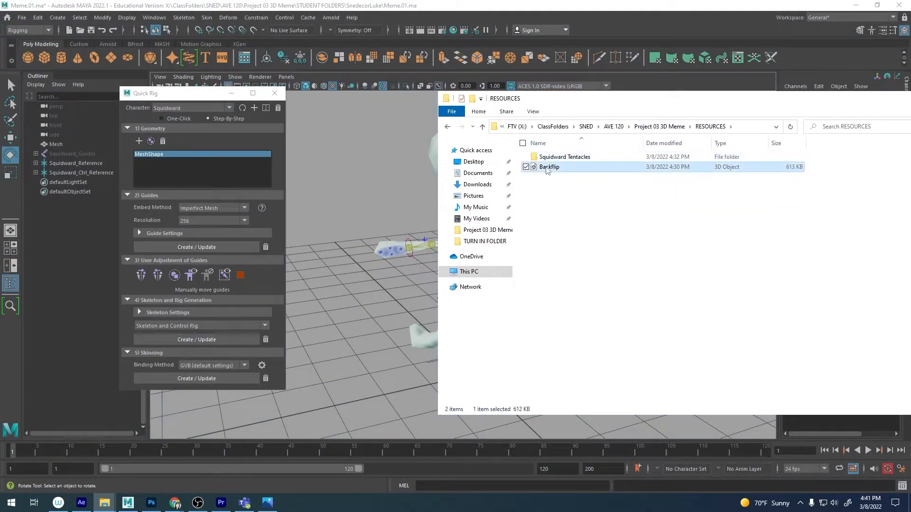
drag(549, 166, 377, 185)
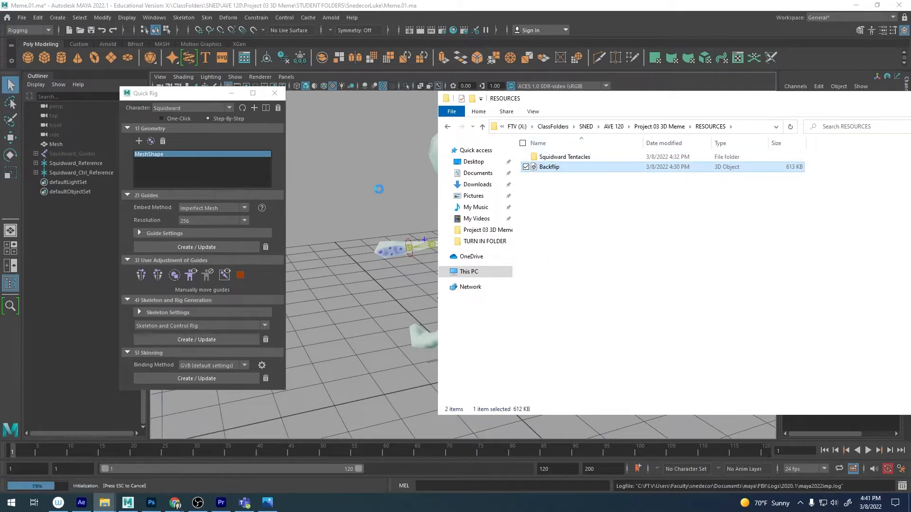
click(357, 186)
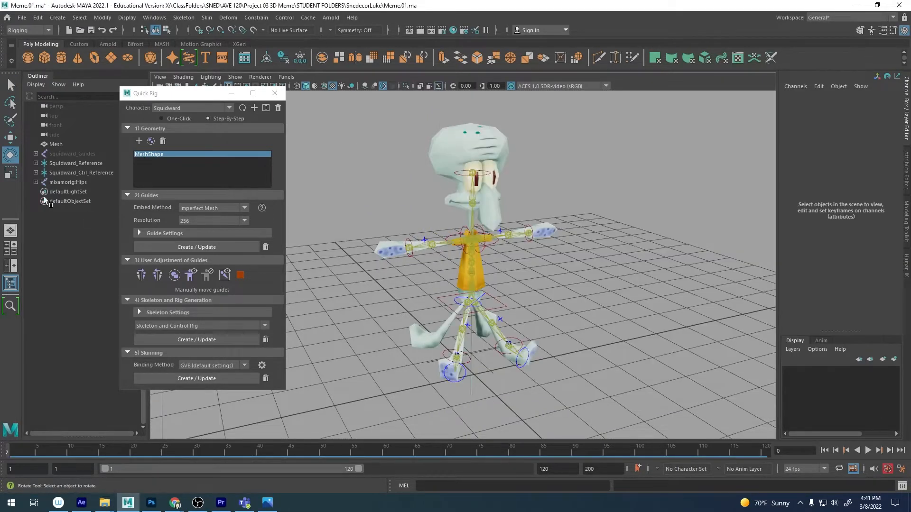
Select the imported mixamorig:Hips joint and expand its hierarchy to show the child joints.
click(52, 183)
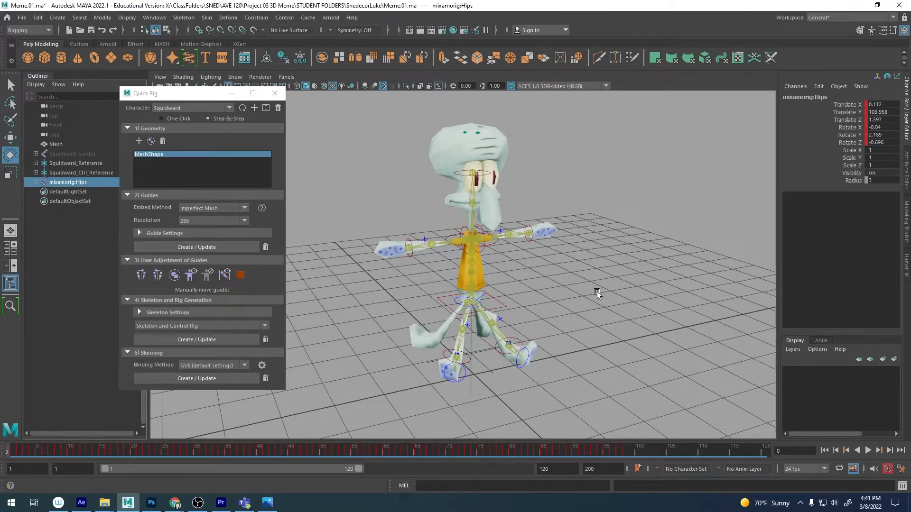
click(36, 182)
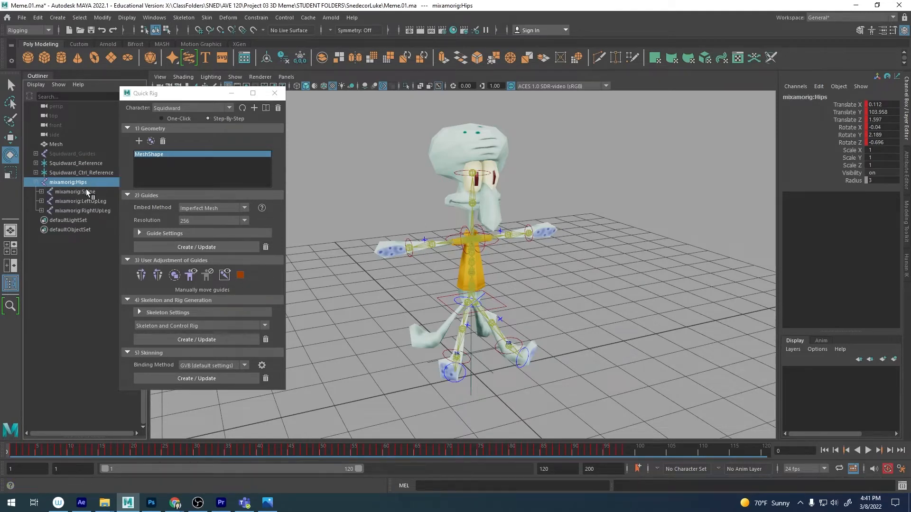
click(86, 191)
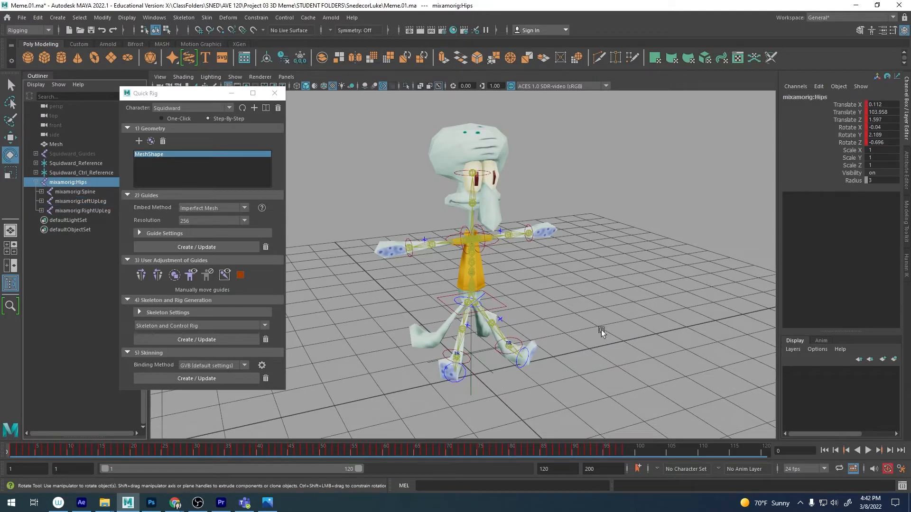
Frame the entire imported skeleton, play its backflip animation, and stop the playback.
key(f)
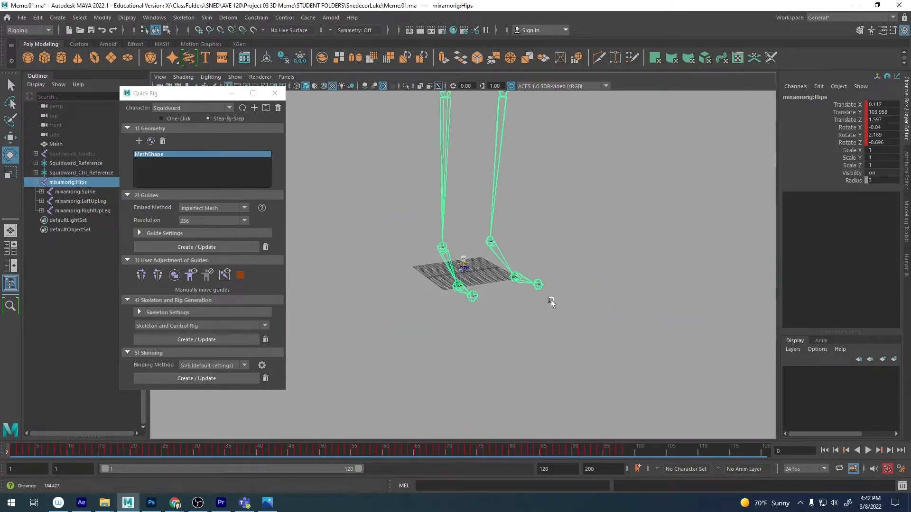
alt+right_drag(550, 278, 536, 258)
alt+middle_drag(536, 258, 529, 300)
alt+right_drag(528, 300, 603, 283)
alt+middle_drag(602, 283, 605, 309)
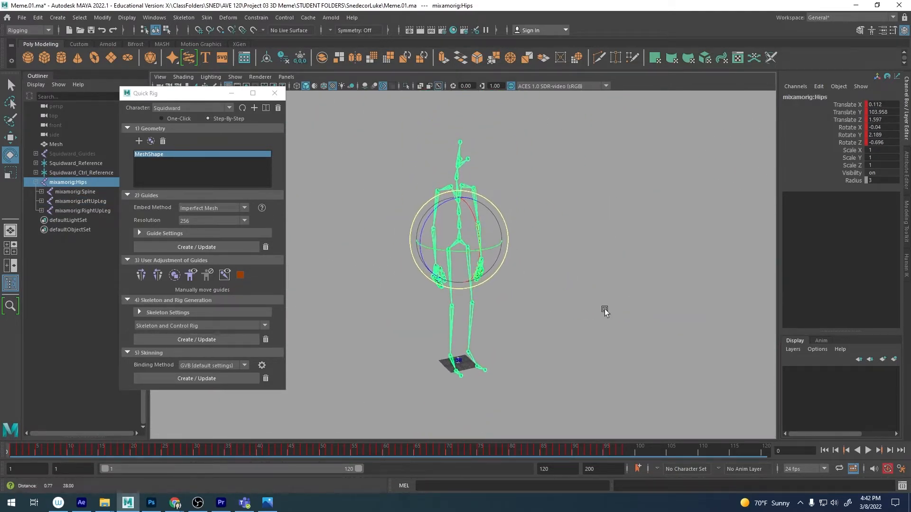
alt+right_drag(551, 285, 581, 294)
alt+drag(569, 325, 574, 324)
click(868, 450)
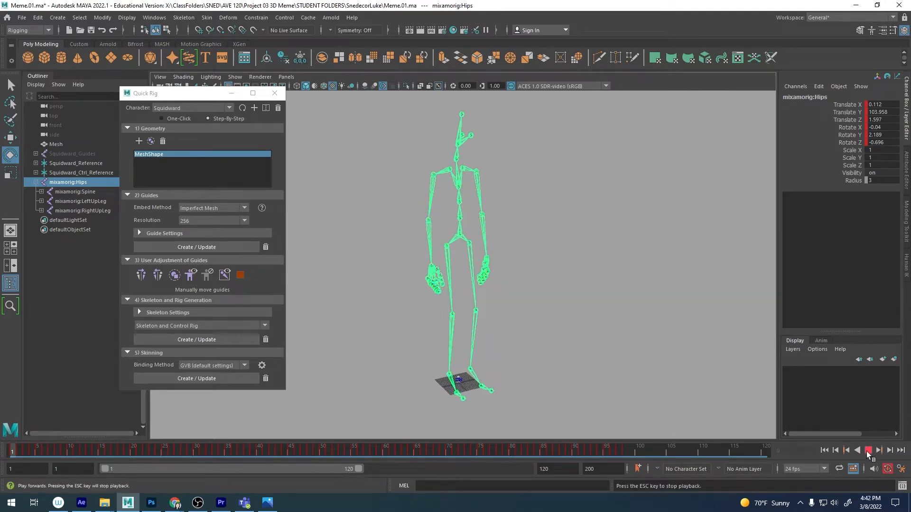
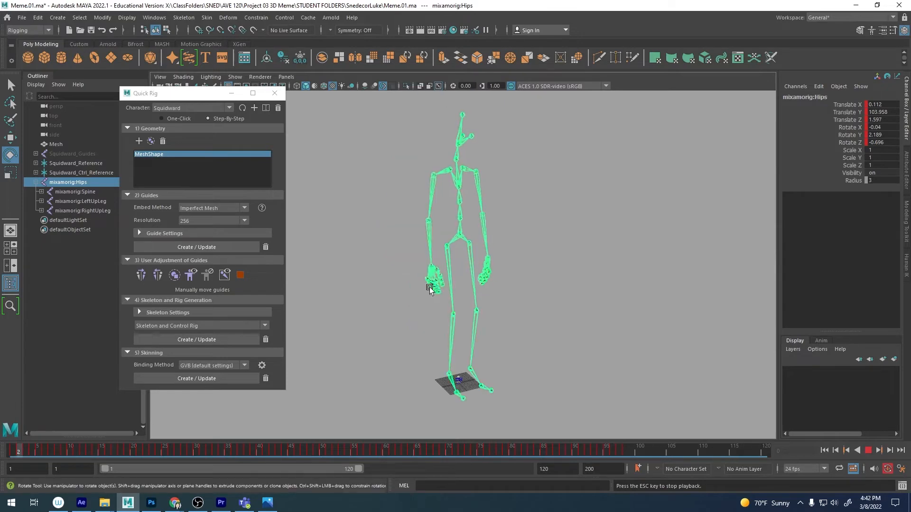
click(868, 451)
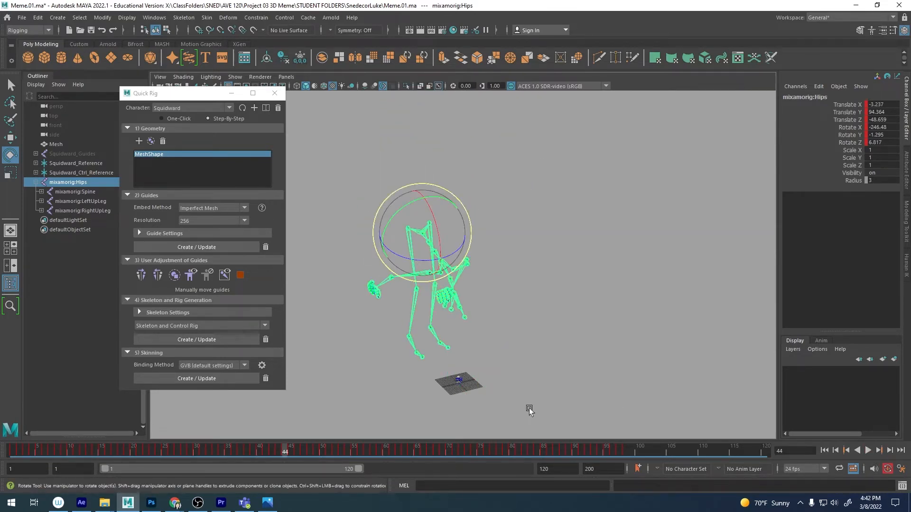
Examine the Squidward rig up close to compare its size with the imported skeleton.
scroll(459, 361, up, 10)
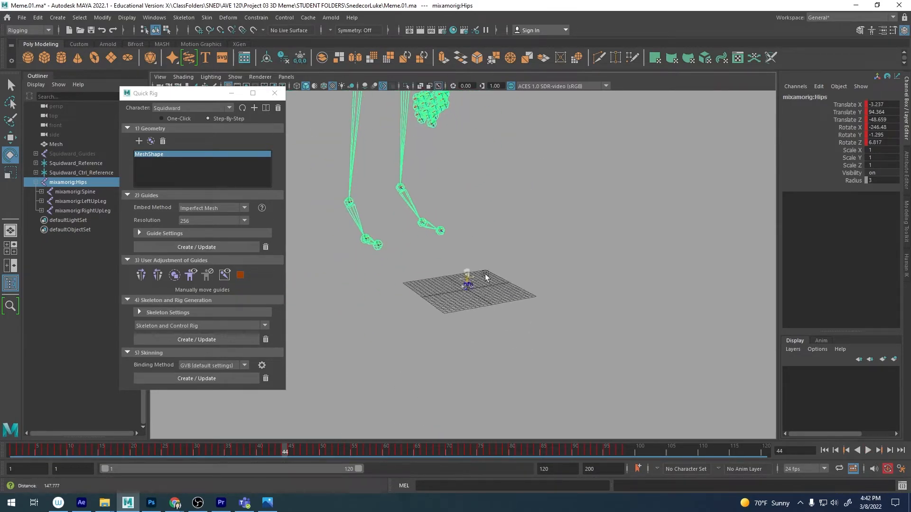
scroll(484, 277, up, 10)
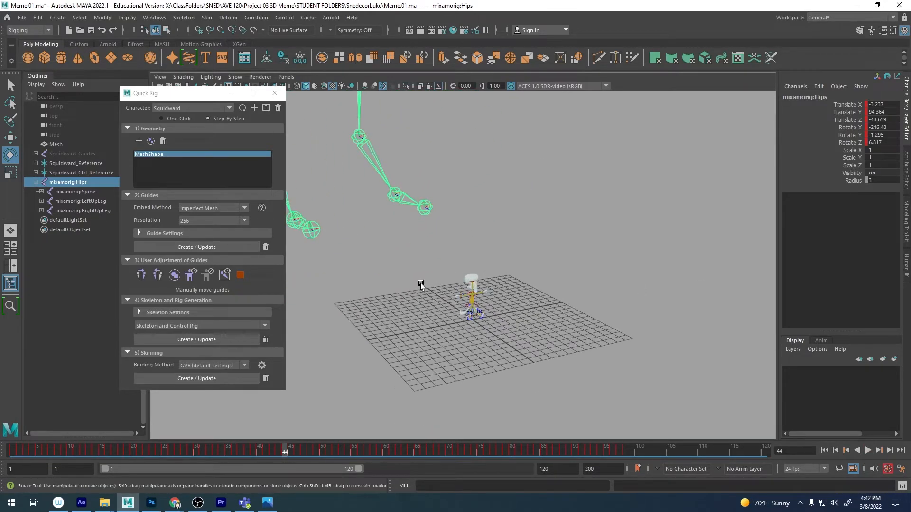
alt+right_drag(670, 228, 676, 228)
alt+middle_drag(676, 229, 671, 237)
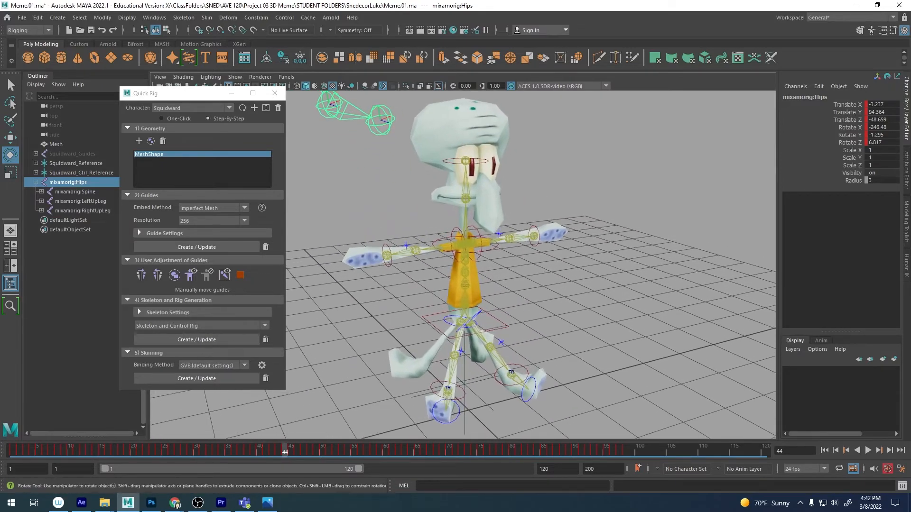
click(198, 502)
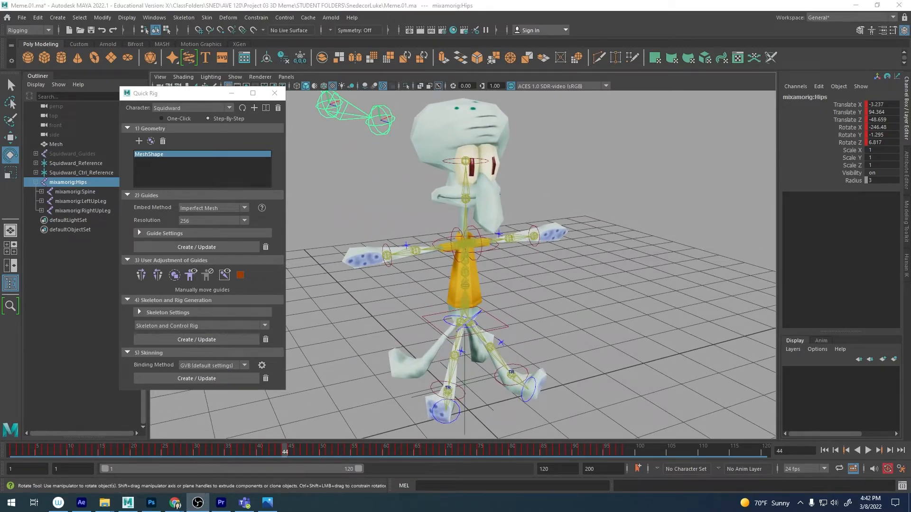
key(alt+Tab)
alt+drag(654, 297, 574, 251)
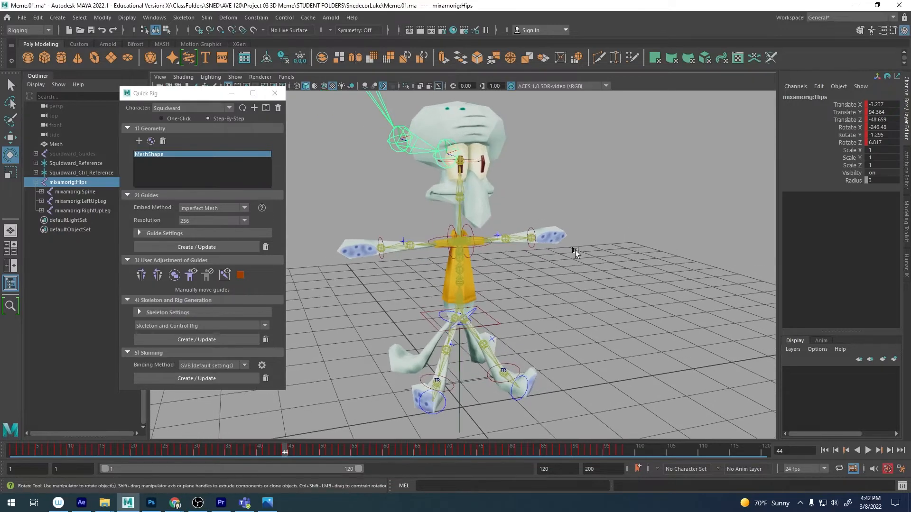
Show the HumanIK character controls and set the current character to None.
click(906, 269)
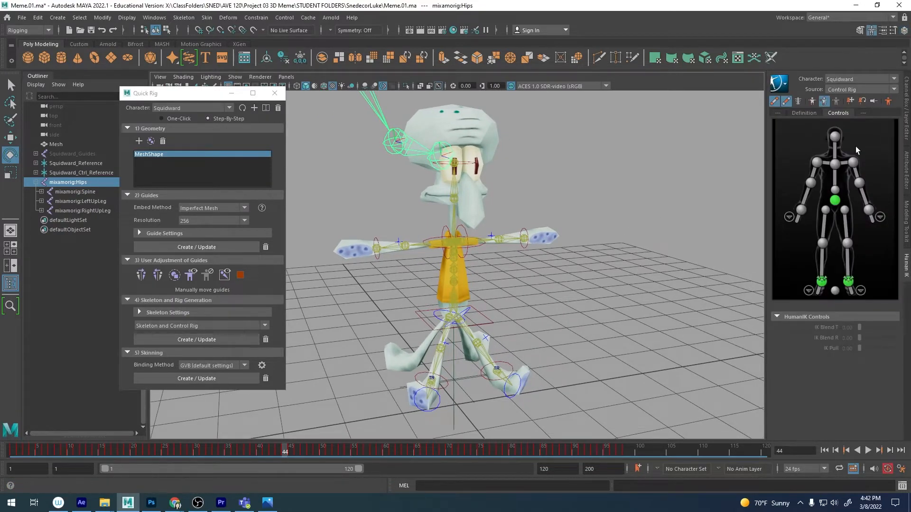
alt+drag(578, 214, 549, 238)
alt+right_drag(549, 238, 566, 222)
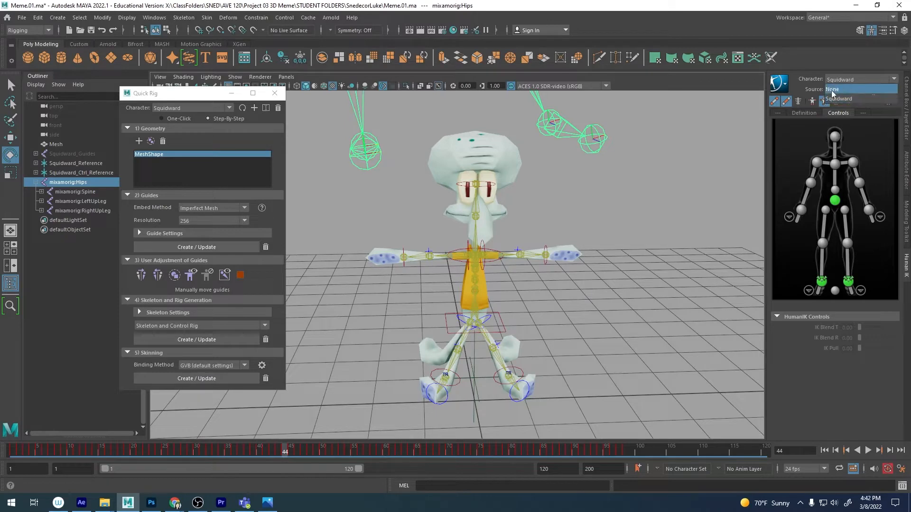
click(832, 90)
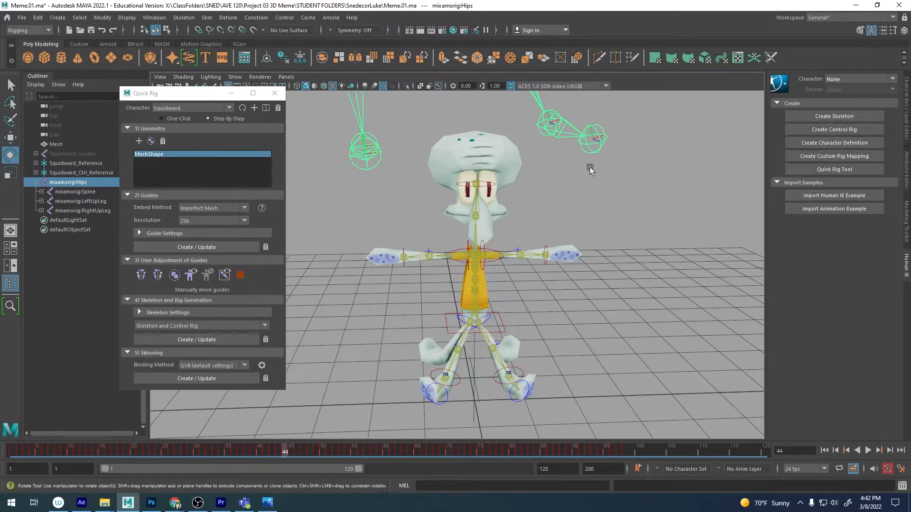
Frame the imported skeleton and replay its backflip animation, going back to frame 14 before playing it again.
alt+right_drag(589, 167, 157, 109)
alt+middle_drag(591, 152, 614, 327)
alt+drag(613, 327, 560, 221)
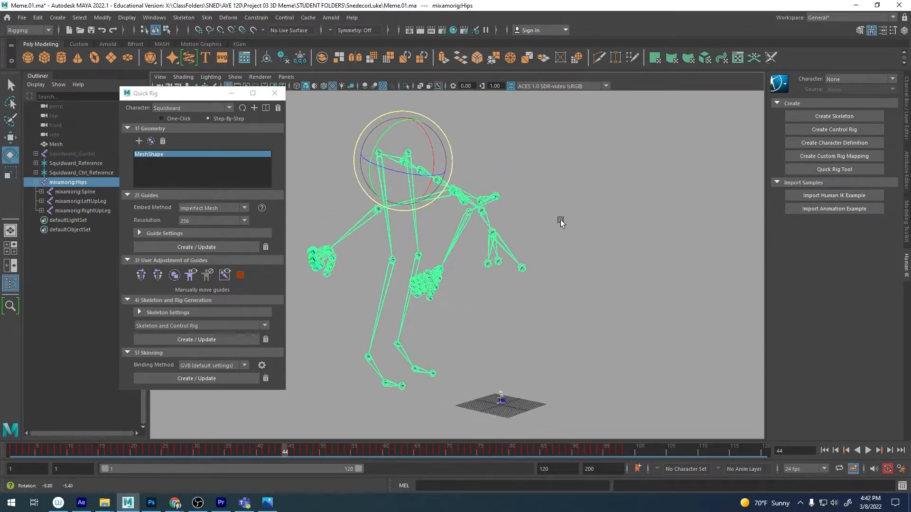
key(alt+v)
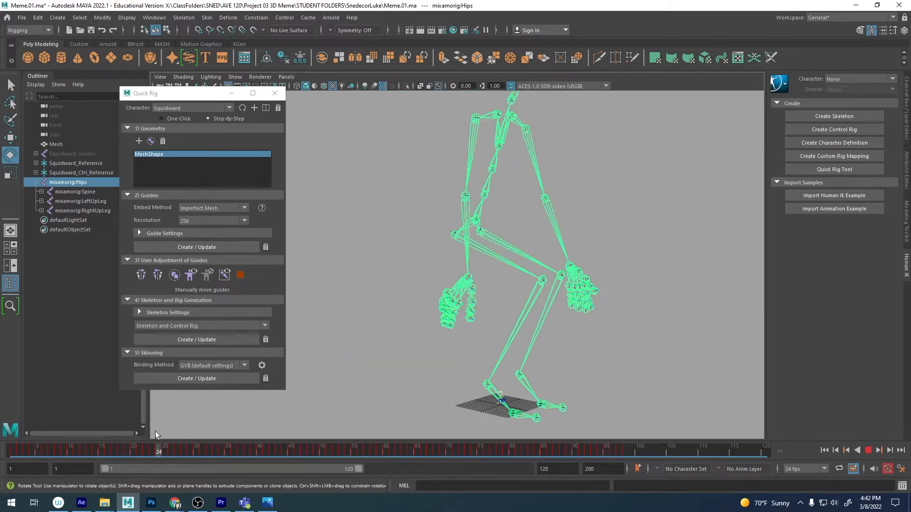
click(95, 448)
scroll(340, 314, down, 2)
alt+drag(340, 314, 141, 468)
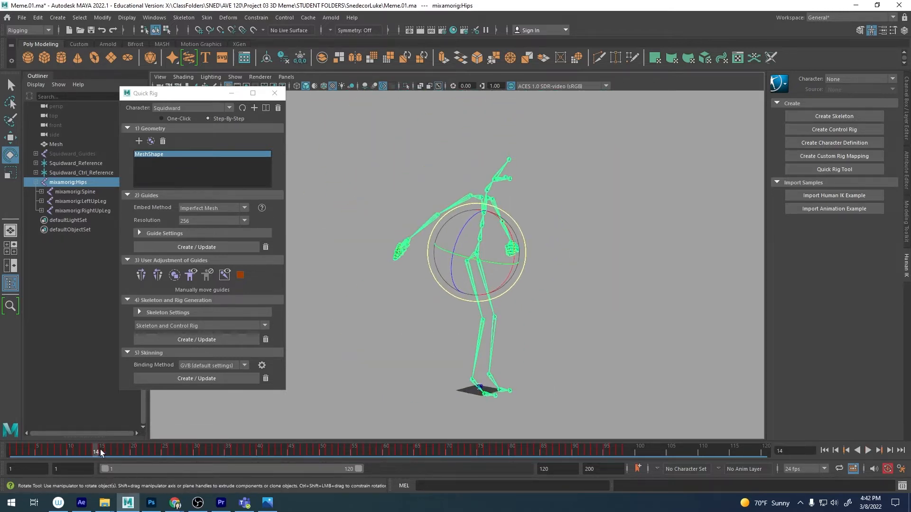
key(alt+v)
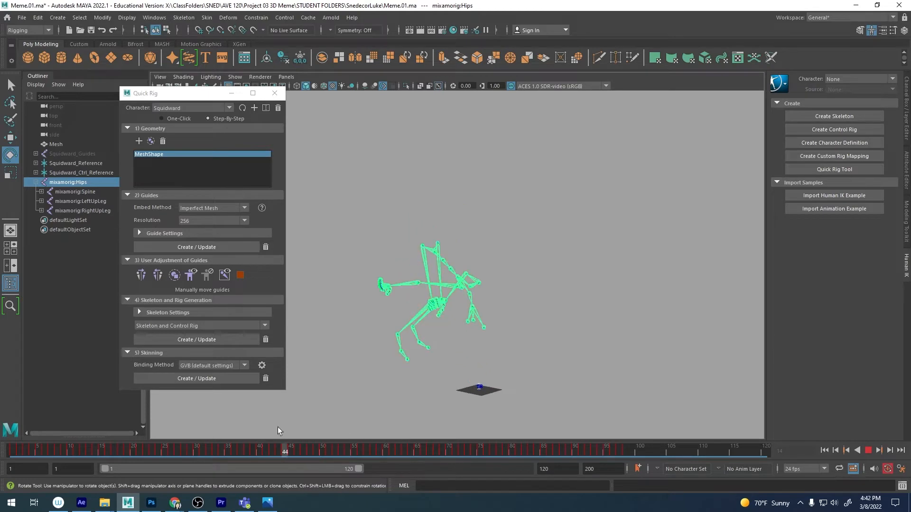
click(118, 443)
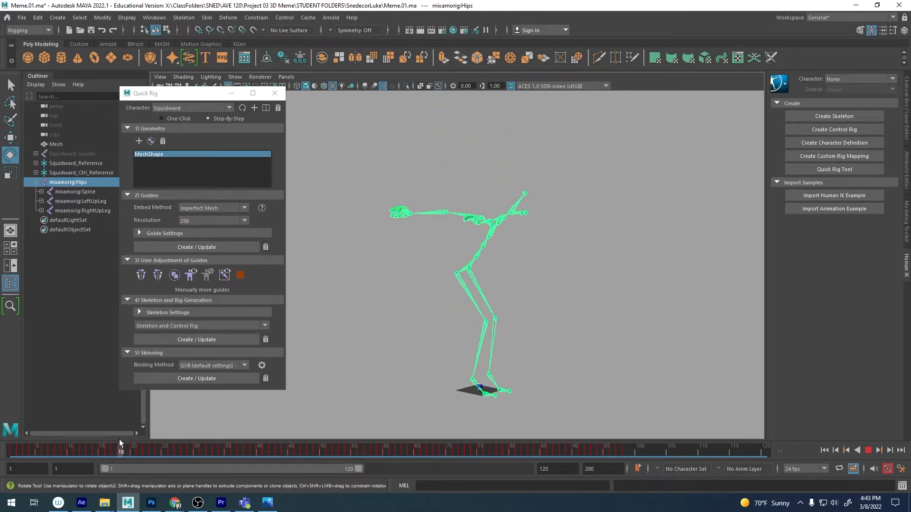
Return the backflip animation to frame 1 and put the Mixamo skeleton into its T-pose with Assume Preferred Angle.
click(569, 452)
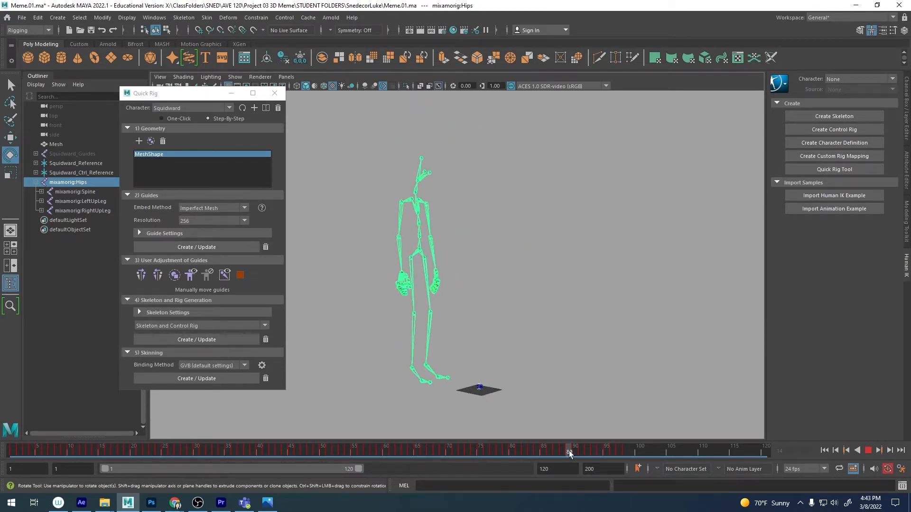
drag(569, 452, 10, 454)
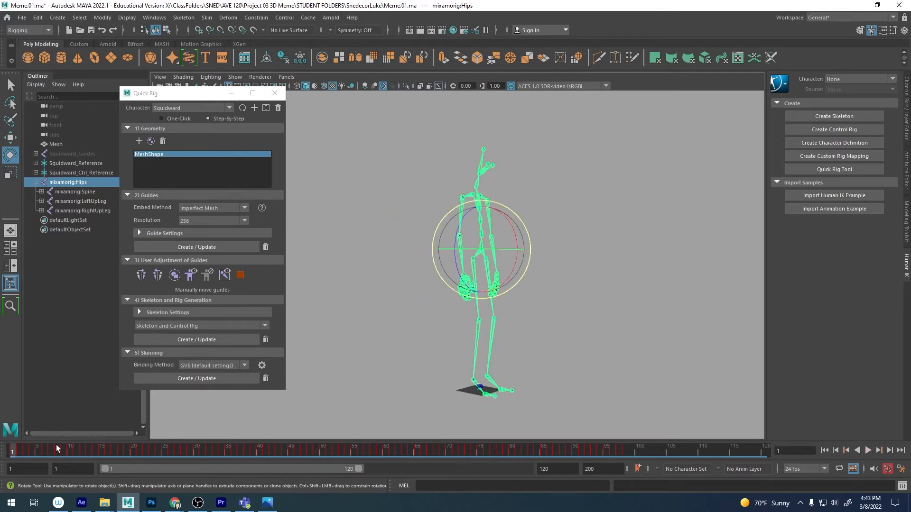
scroll(596, 261, up, 3)
alt+drag(596, 260, 536, 256)
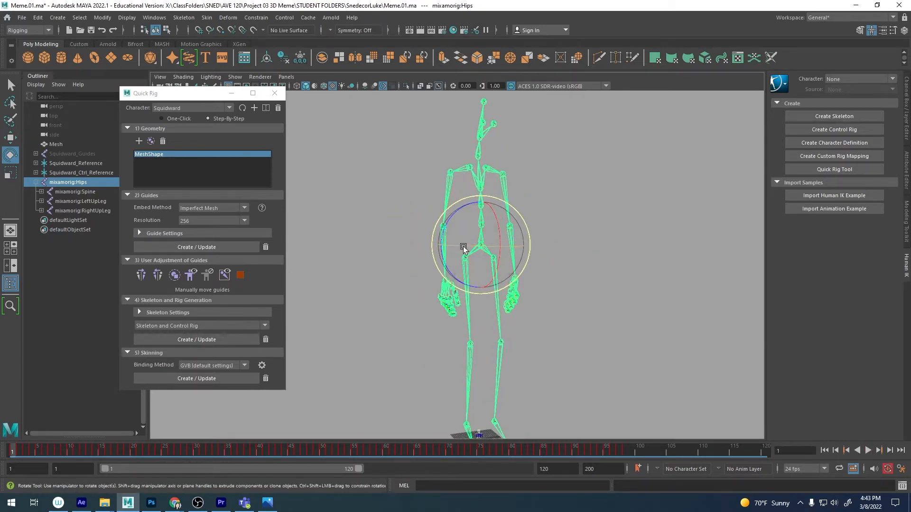
right_click(481, 184)
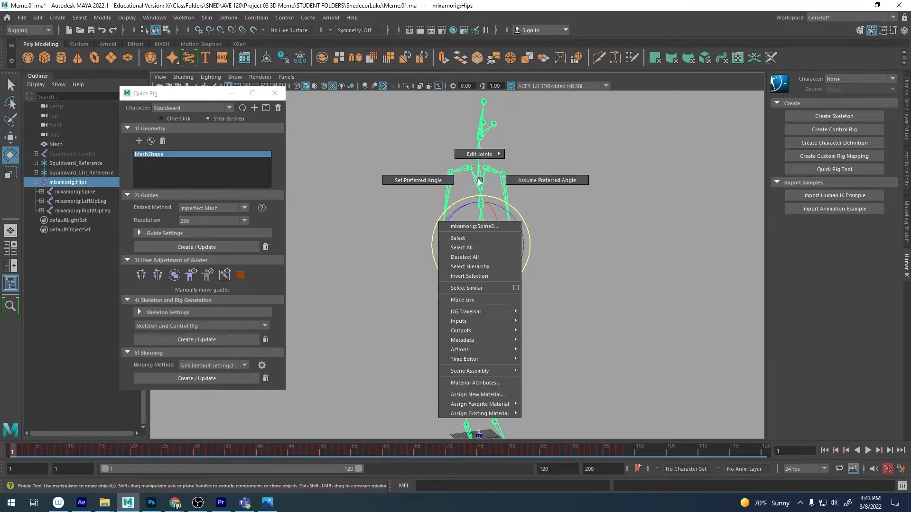
click(551, 181)
alt+drag(541, 210, 578, 281)
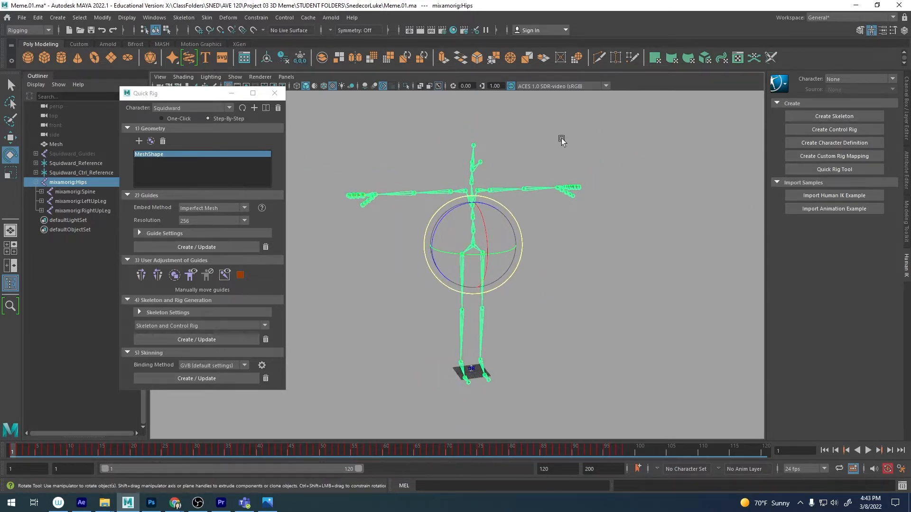
scroll(545, 219, up, 2)
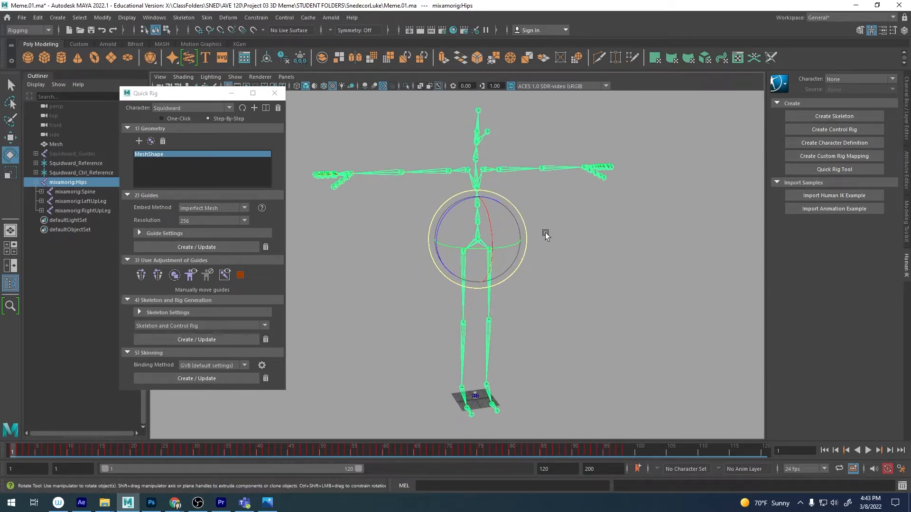
mouse_move(544, 234)
alt+mouse_down()
mouse_move(573, 246)
mouse_move(547, 240)
mouse_move(553, 236)
alt+mouse_up()
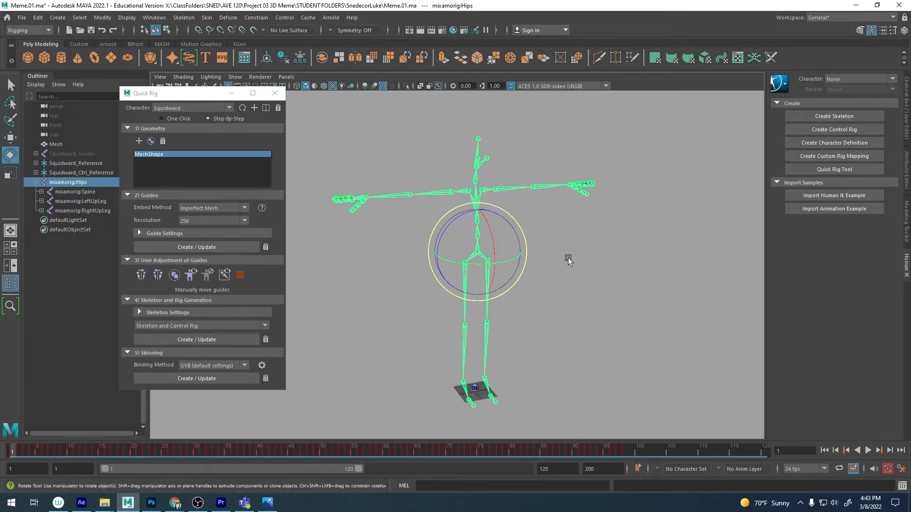
Create a new HumanIK character definition for the Mixamo skeleton.
click(834, 143)
alt+right_drag(522, 237, 543, 187)
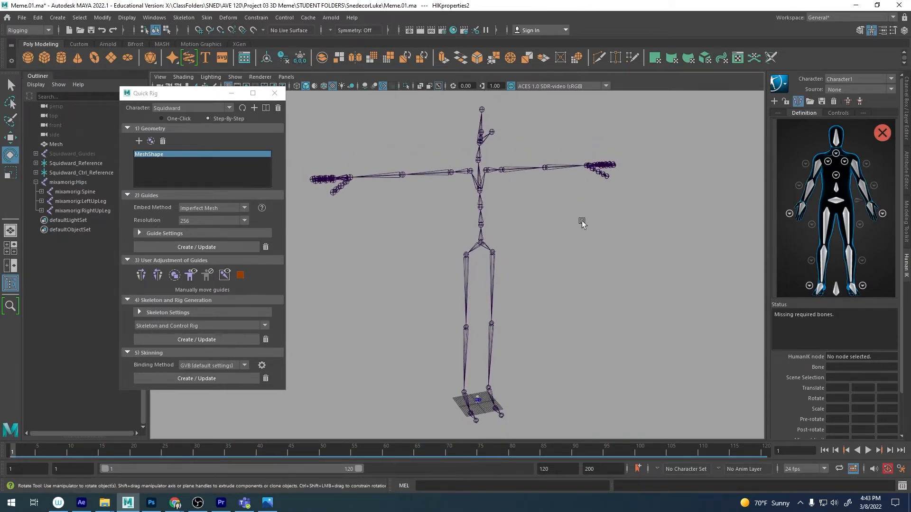
drag(582, 223, 476, 251)
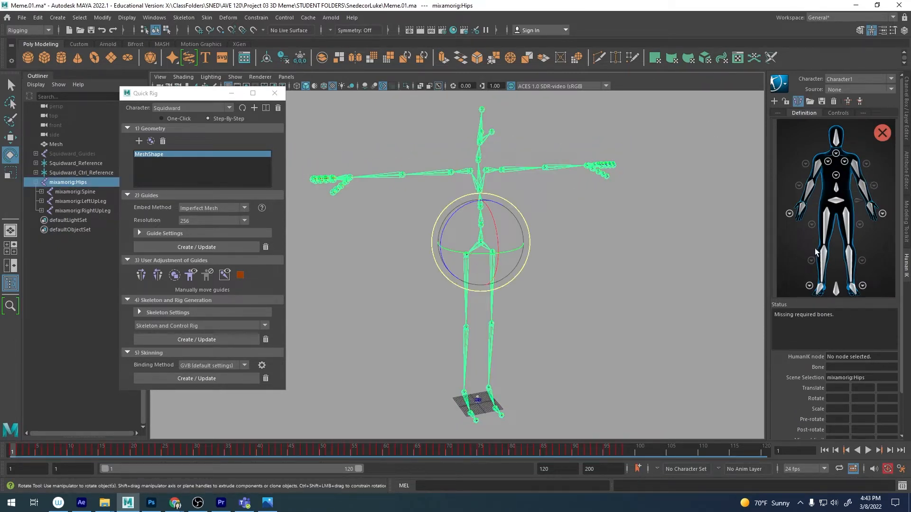
click(600, 266)
mouse_move(510, 228)
alt+right_down()
mouse_move(504, 244)
mouse_move(521, 237)
alt+right_up()
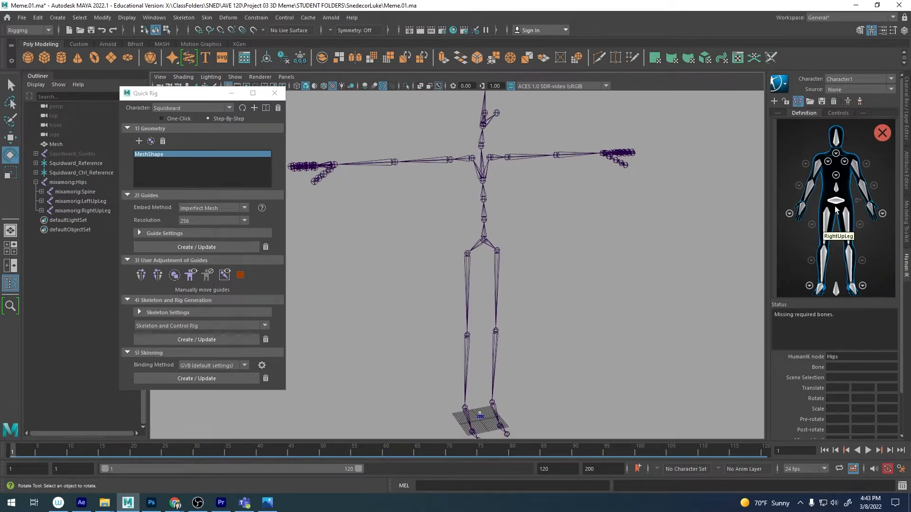
Map mixamorig:Hips and mixamorig:Spine by hand to the Hips and Spine nodes of the character definition.
click(836, 203)
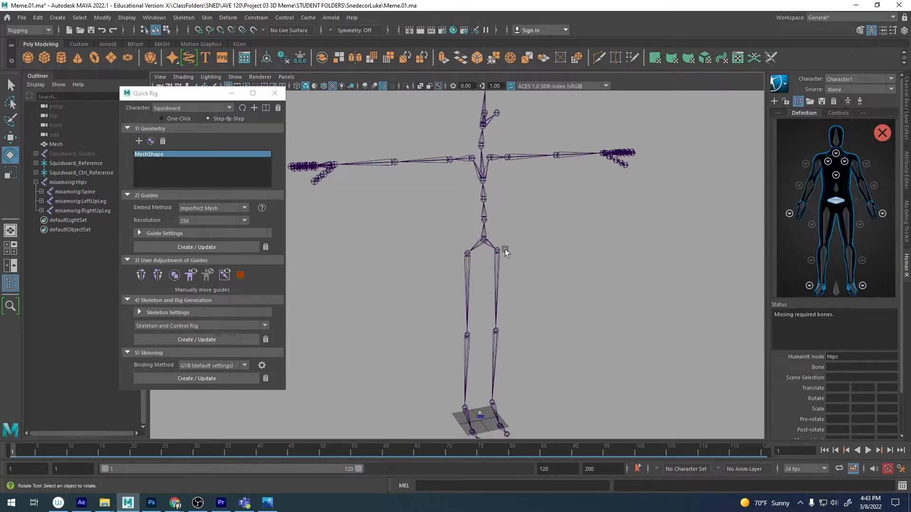
click(483, 241)
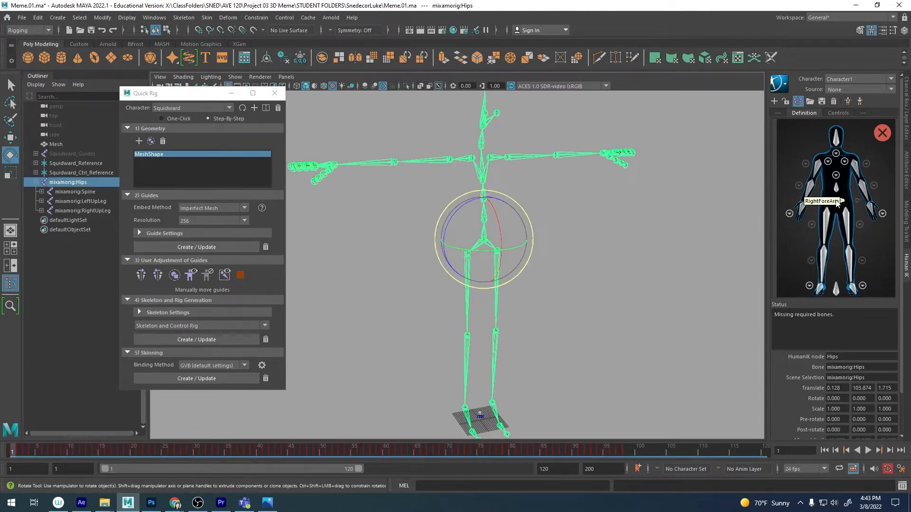
alt+right_drag(551, 214, 701, 204)
key(f)
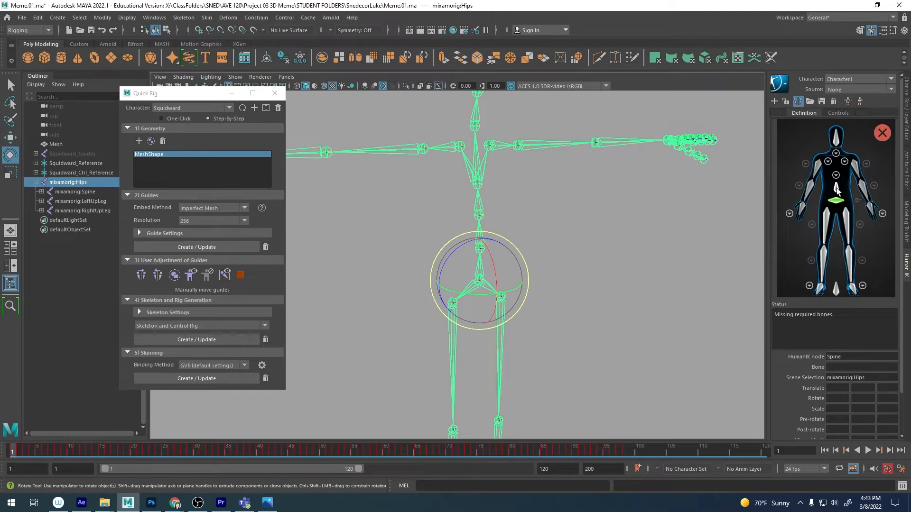
key(q)
click(481, 241)
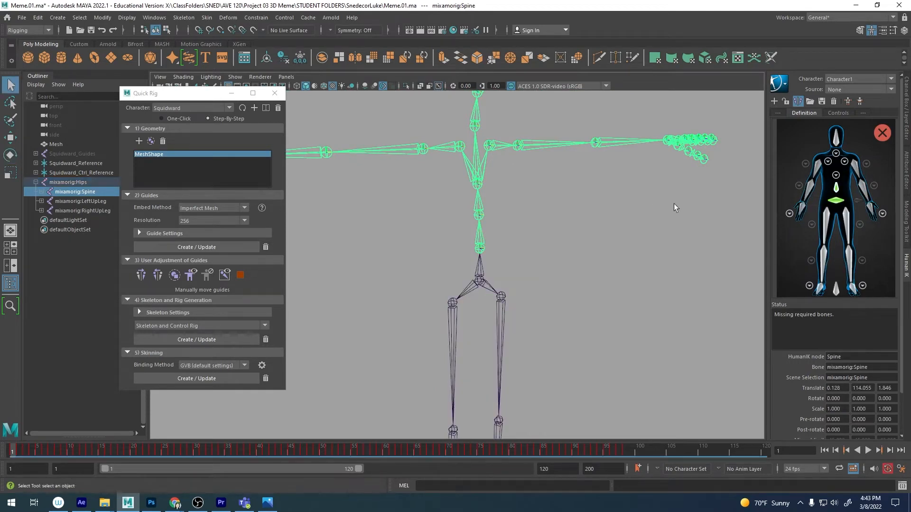
alt+right_drag(622, 232, 503, 235)
alt+middle_drag(498, 238, 518, 204)
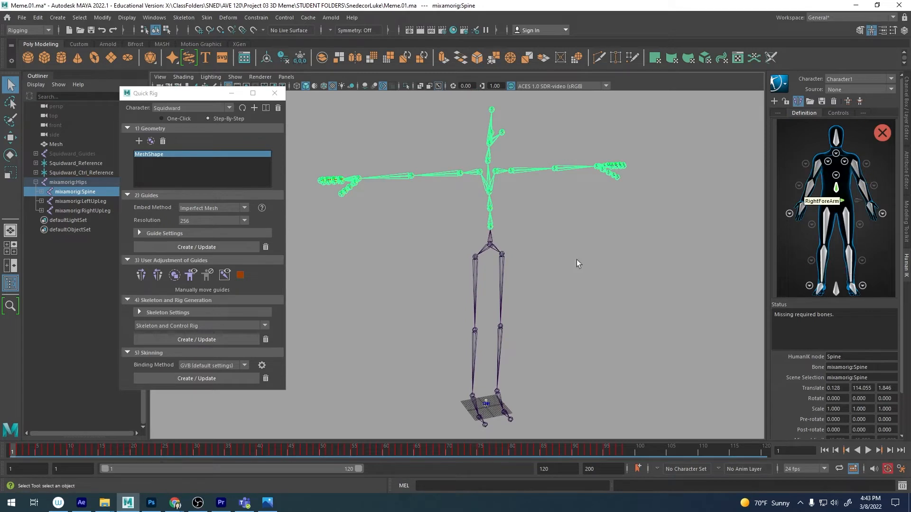
alt+drag(578, 264, 602, 276)
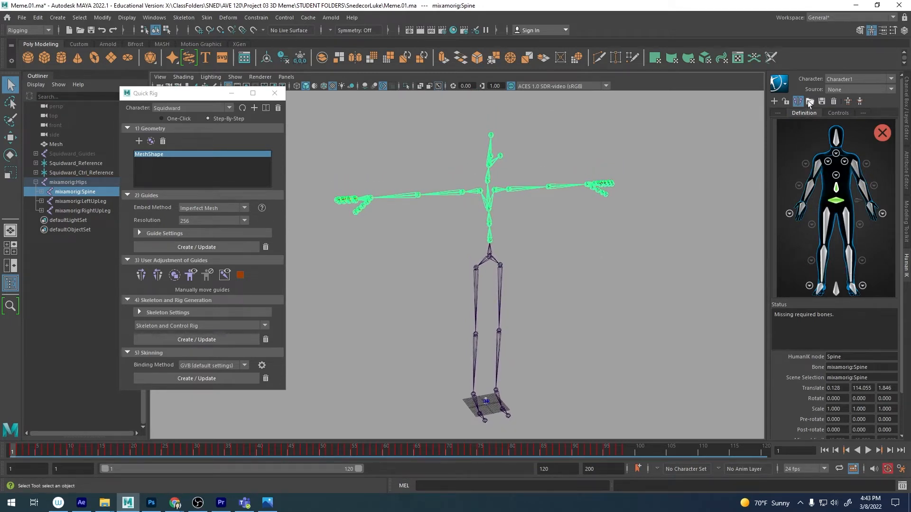
With the mapped hips bone selected, load the HIK skeleton definition template, matching all bones with the prefix mixamorig:.
click(836, 202)
scroll(509, 264, up, 2)
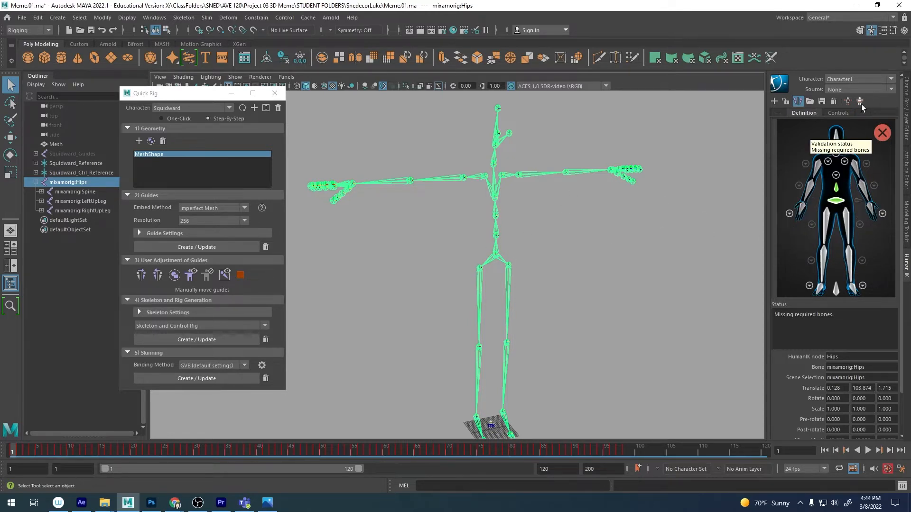
click(810, 102)
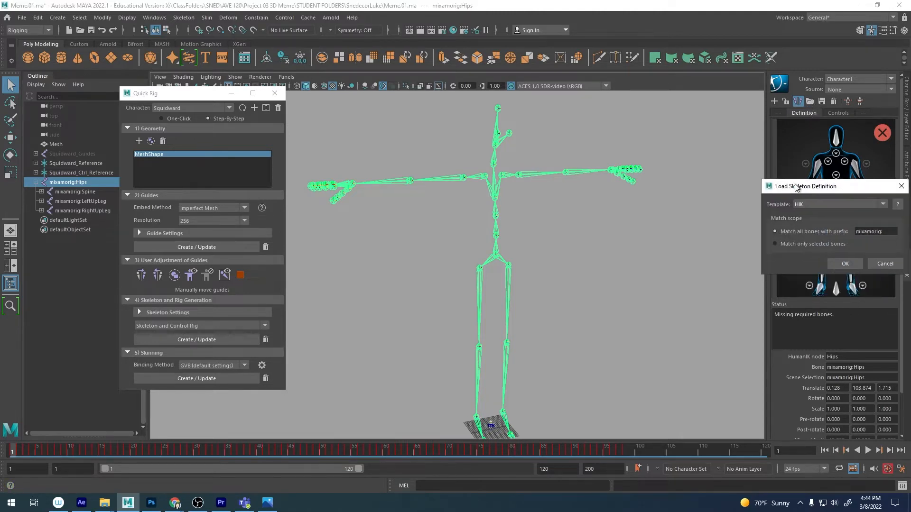
drag(795, 184, 792, 160)
click(798, 178)
click(803, 177)
click(799, 179)
click(796, 186)
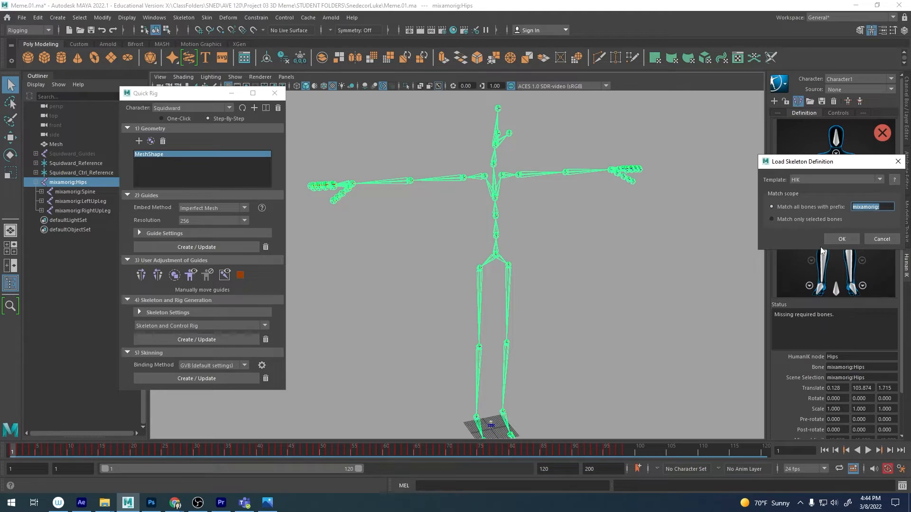
click(840, 239)
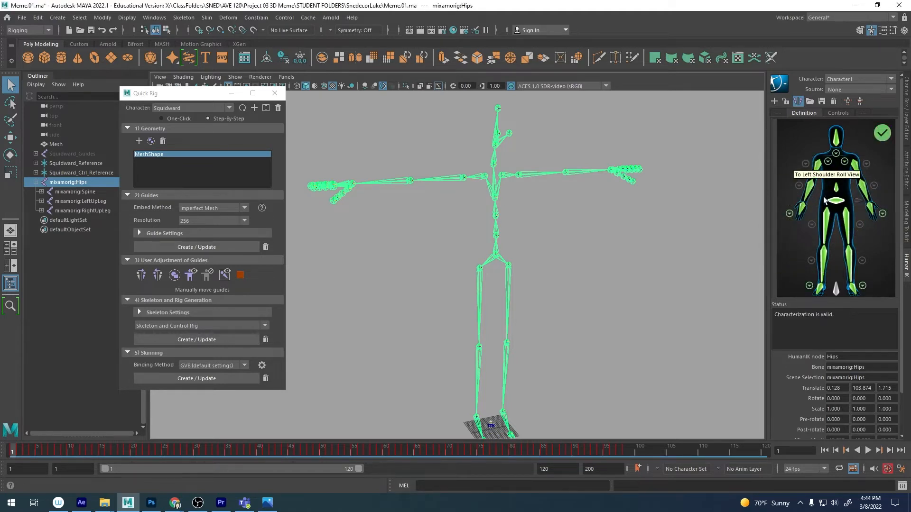
Check the mapped right forearm and right upper arm bones in the character definition.
alt+drag(683, 201, 624, 170)
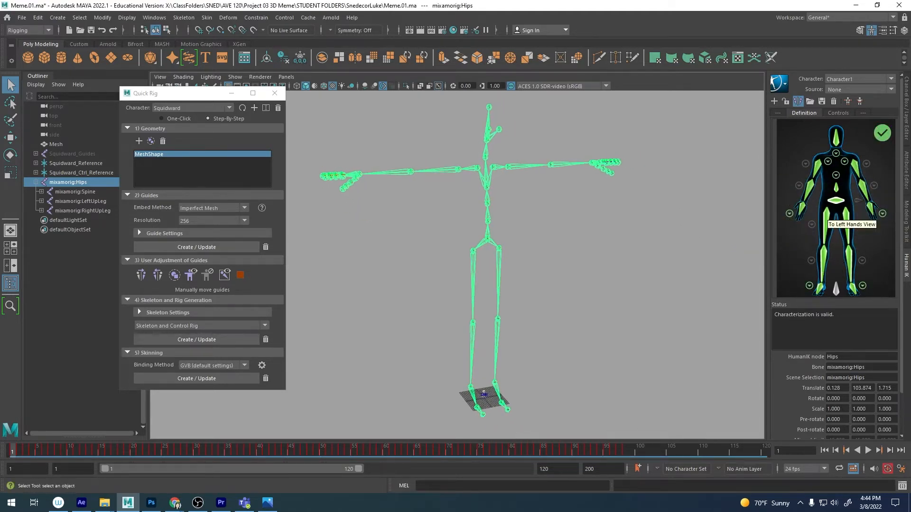
click(806, 207)
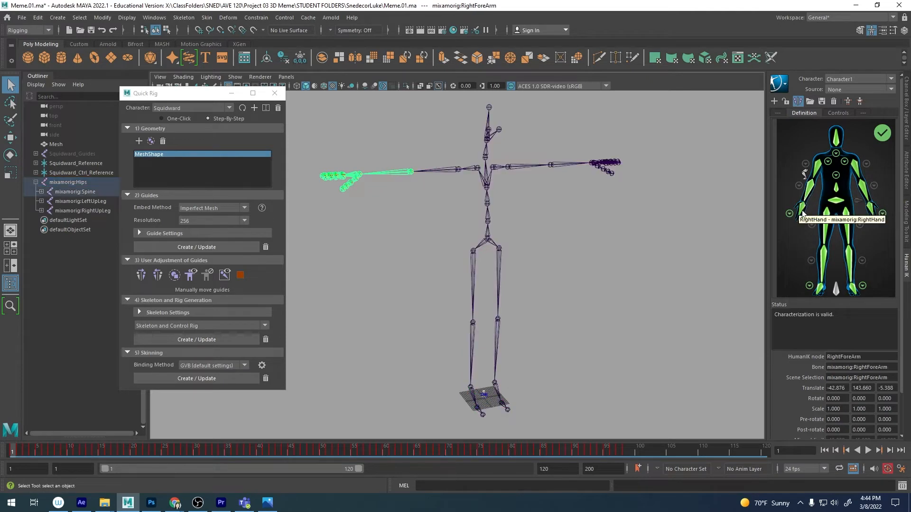
click(814, 178)
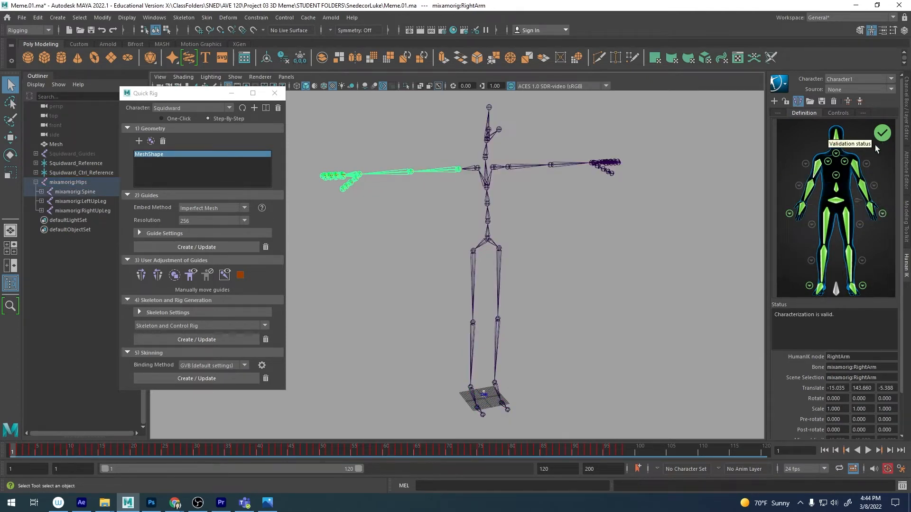
scroll(579, 223, up, 2)
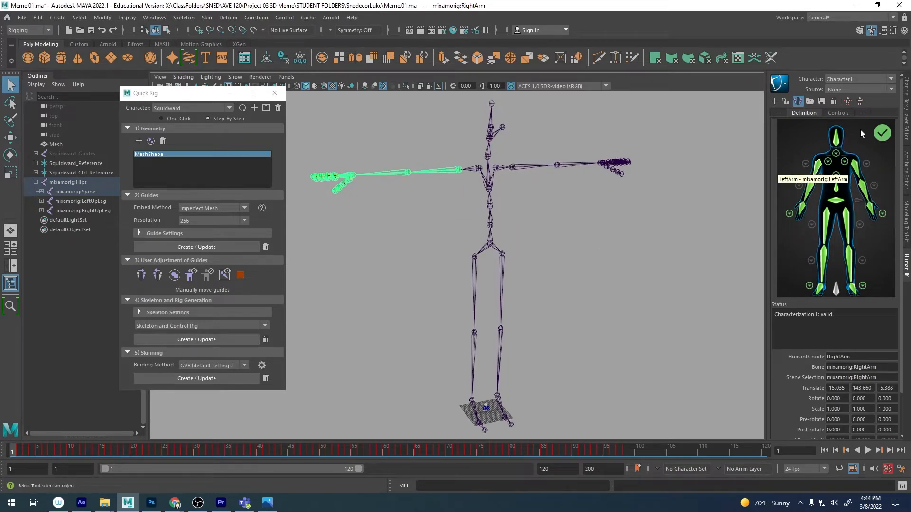
Lock the character definition of the Mixamo skeleton.
click(787, 102)
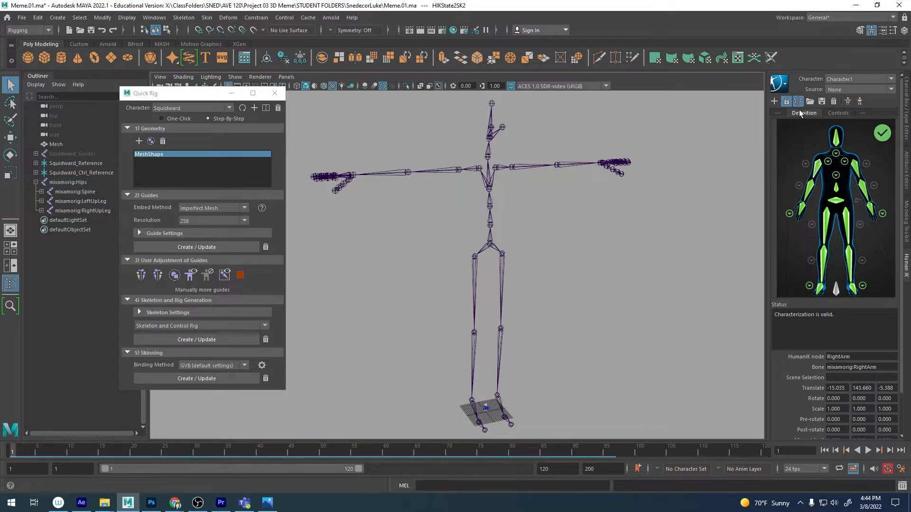
alt+right_drag(696, 256, 676, 227)
alt+middle_drag(676, 227, 676, 233)
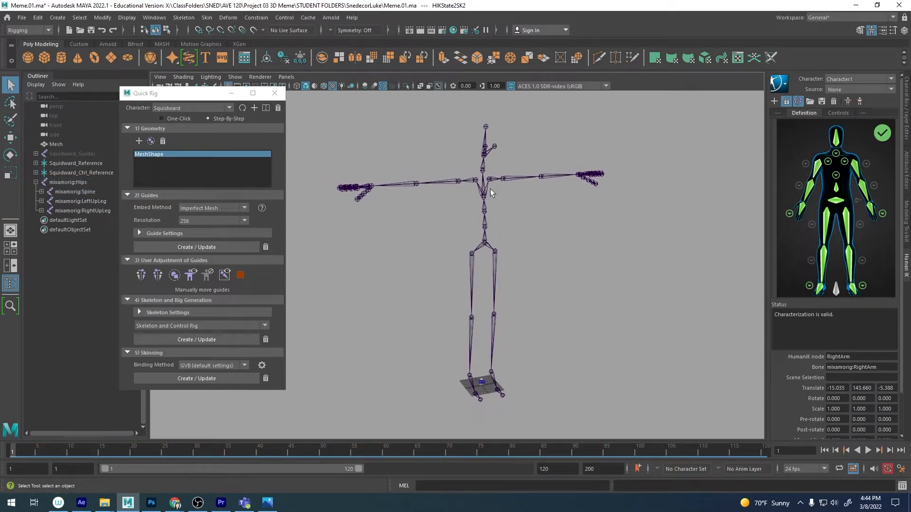
Play the backflip on the characterized skeleton and return it to its T-pose at frame 1.
key(alt+v)
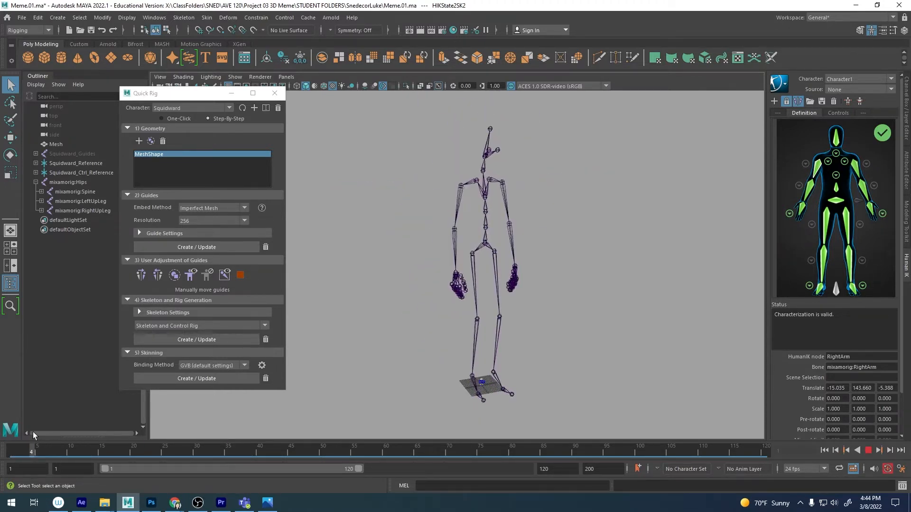
drag(440, 419, 20, 402)
alt+right_drag(475, 240, 533, 258)
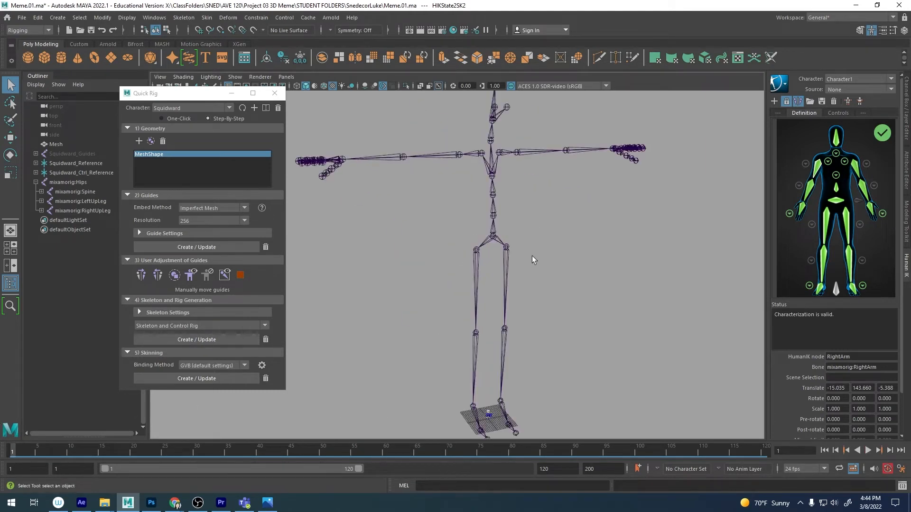
alt+middle_drag(533, 258, 545, 234)
alt+right_drag(545, 234, 516, 231)
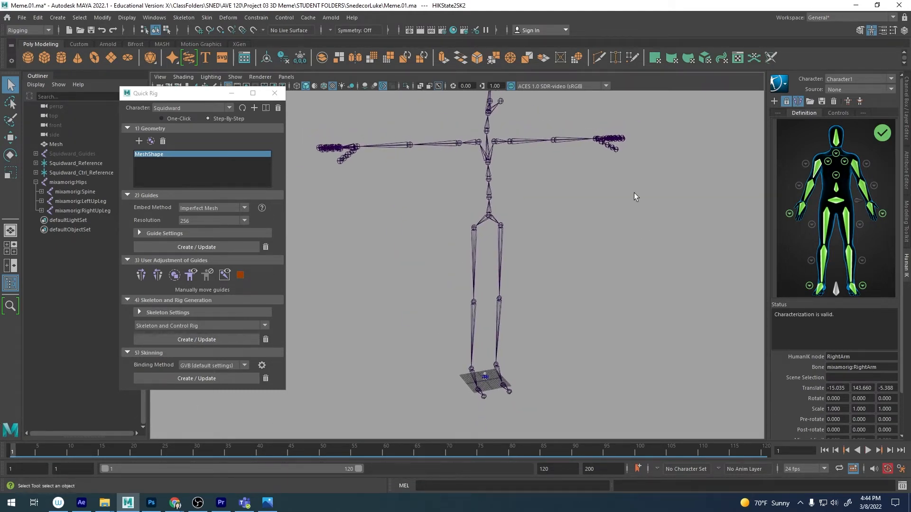
Rename the HumanIK character Character1 as Mocap.
click(832, 84)
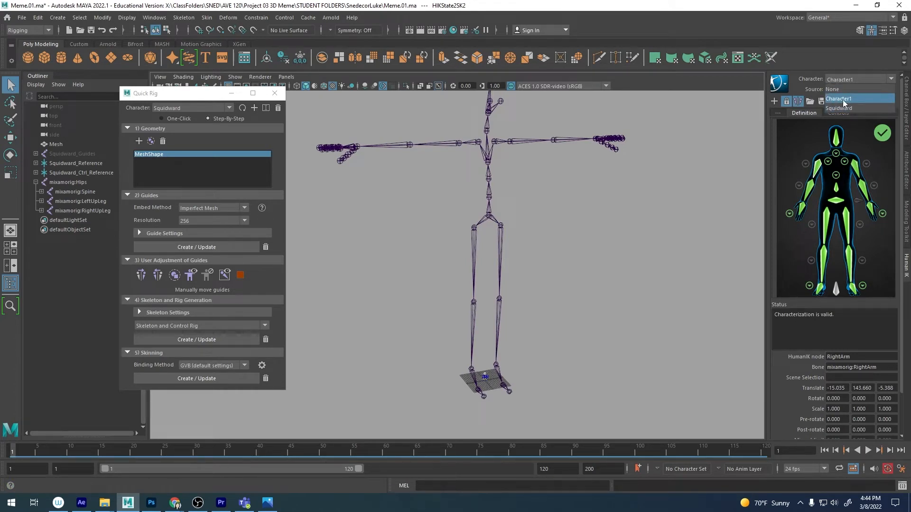
click(844, 99)
click(779, 83)
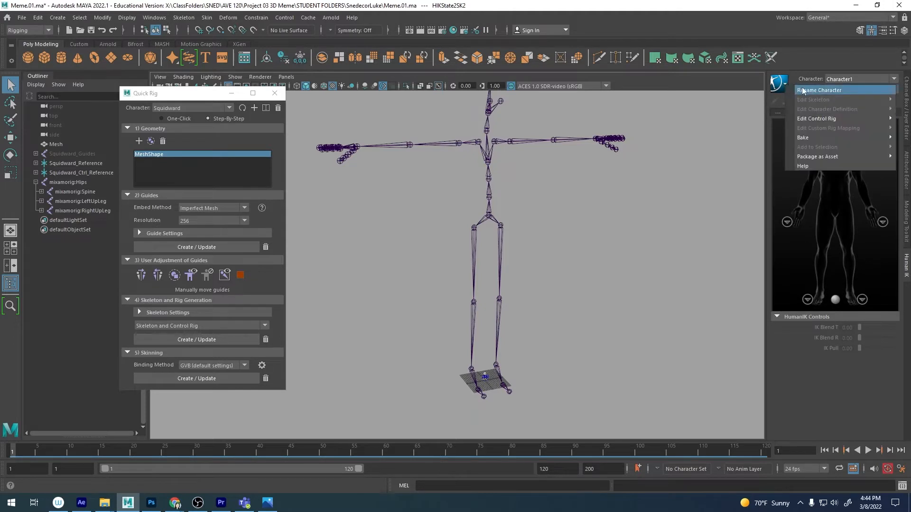
click(807, 90)
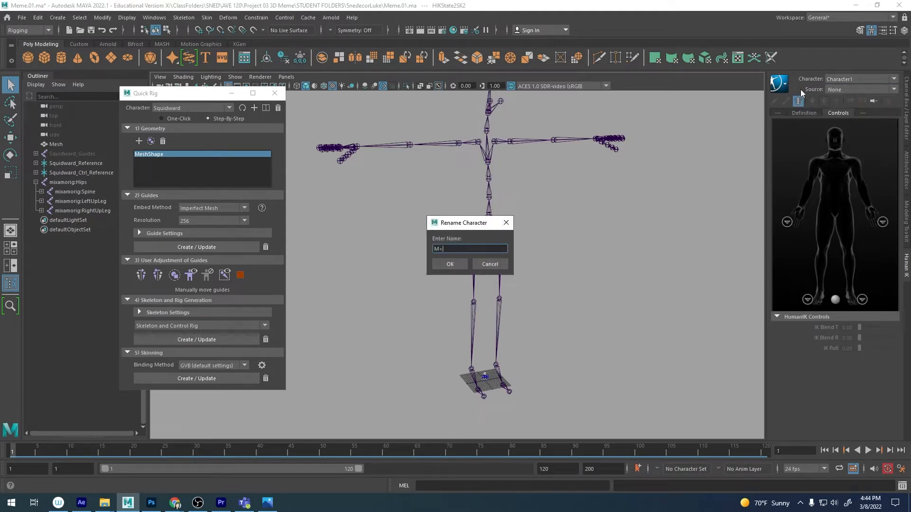
text(Mocap)
key(Return)
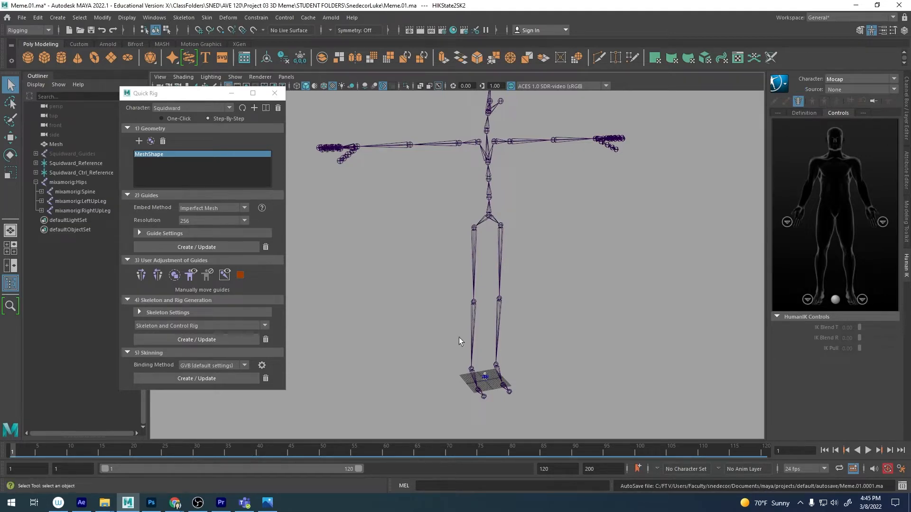
Bring the small Squidward character into closer view beside the feet of the Mixamo skeleton.
alt+right_drag(459, 337, 590, 307)
alt+middle_drag(591, 307, 583, 177)
alt+right_drag(475, 284, 559, 301)
alt+middle_drag(559, 300, 499, 277)
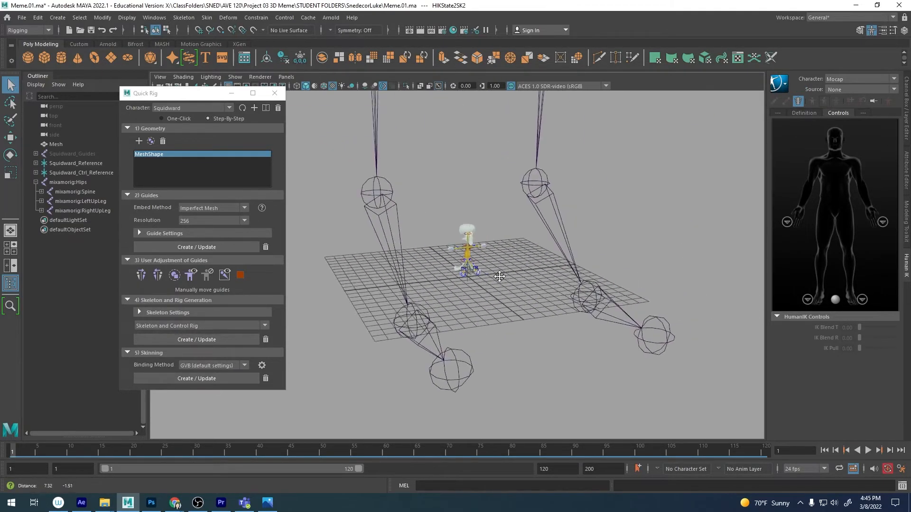
alt+right_drag(499, 276, 413, 288)
alt+drag(413, 289, 511, 264)
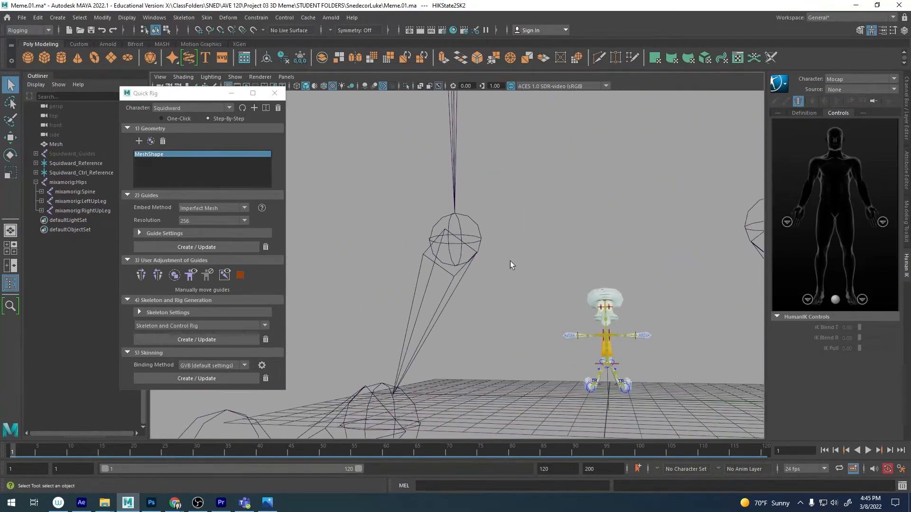
Frame the Squidward mesh and examine its body and control rig from several angles.
click(605, 299)
mouse_move(544, 223)
alt+mouse_down()
mouse_move(575, 233)
mouse_move(557, 226)
mouse_move(549, 241)
alt+mouse_up()
key(f)
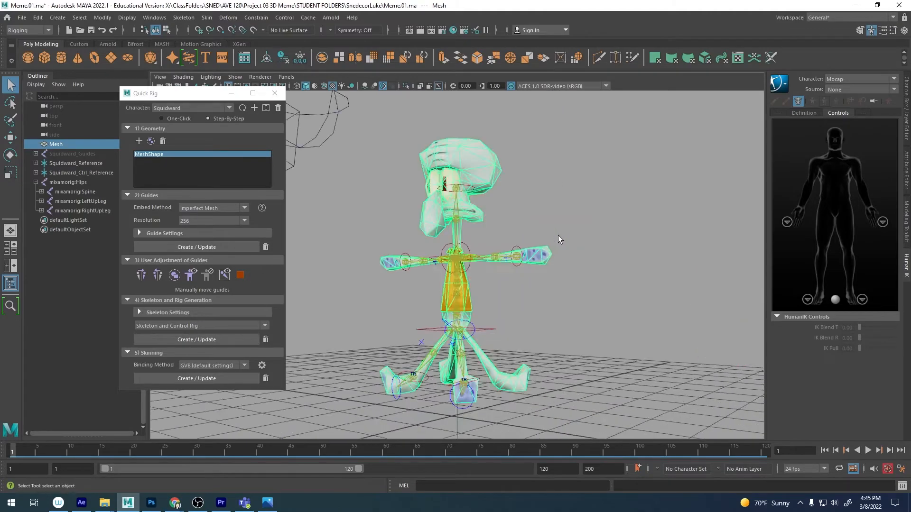
alt+drag(506, 293, 509, 312)
alt+right_drag(509, 312, 567, 291)
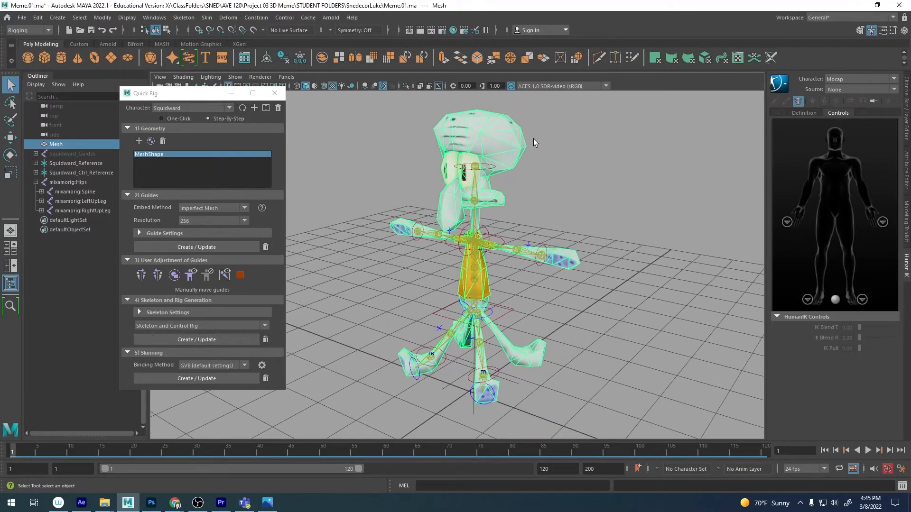
key(f)
alt+drag(575, 229, 601, 219)
click(581, 217)
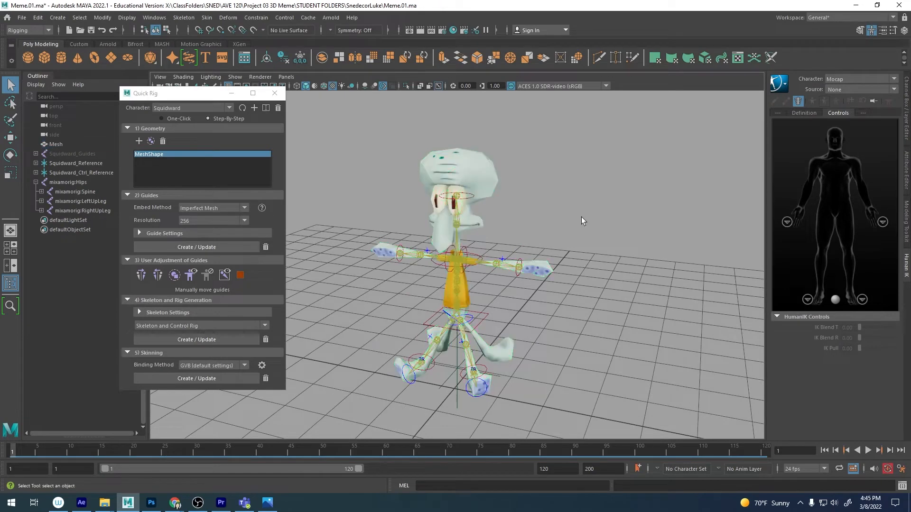
Make Squidward the active HumanIK character and set its source to Mocap.
click(832, 79)
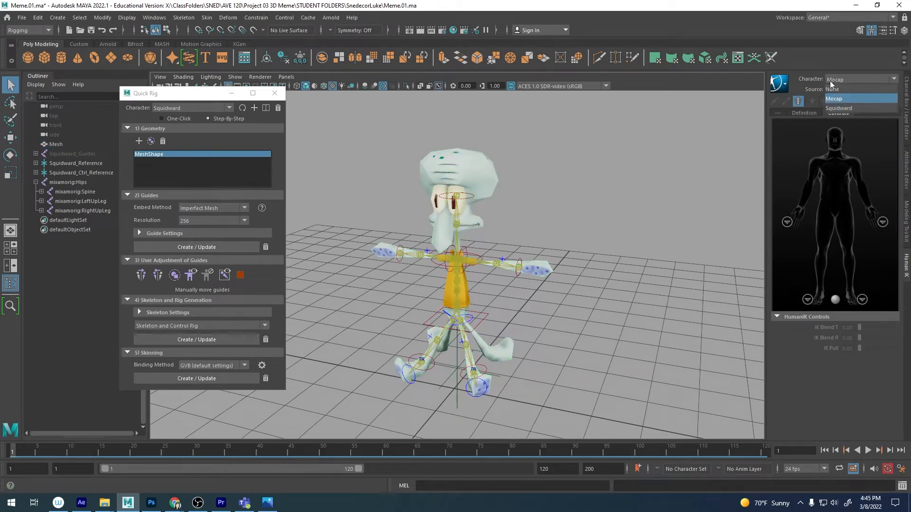
click(836, 109)
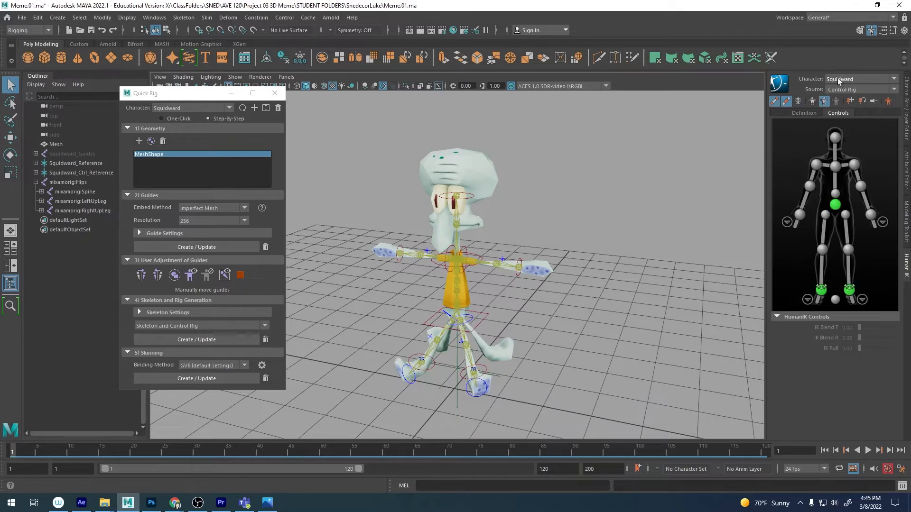
click(843, 90)
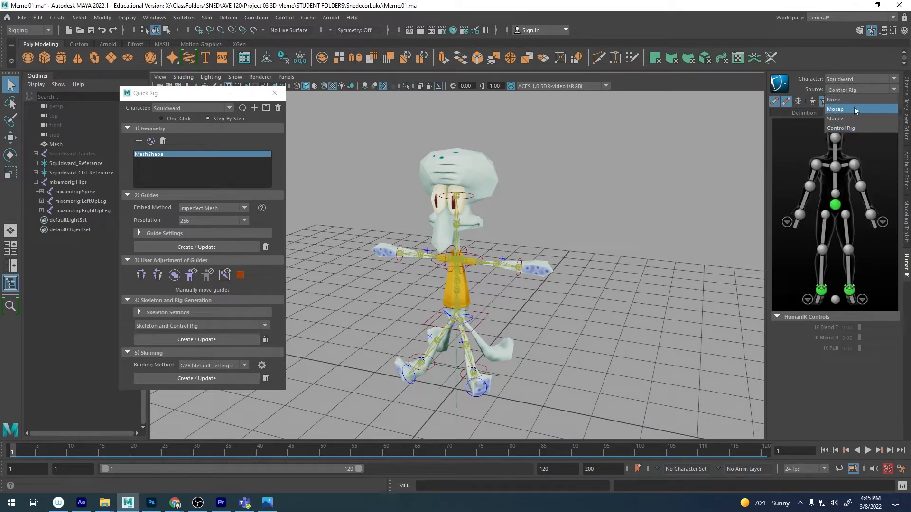
click(841, 110)
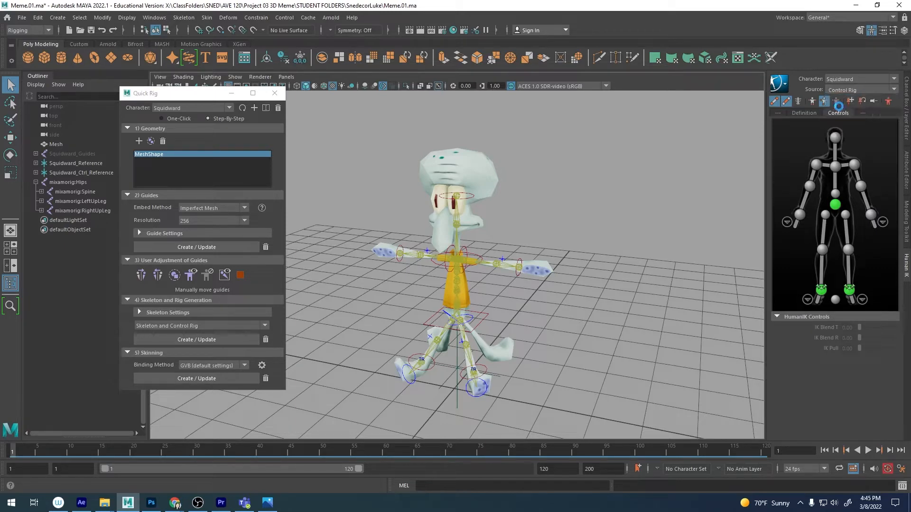
Play the backflip on Squidward, examine the motion from several angles and stop at frame 90.
alt+drag(587, 291, 506, 263)
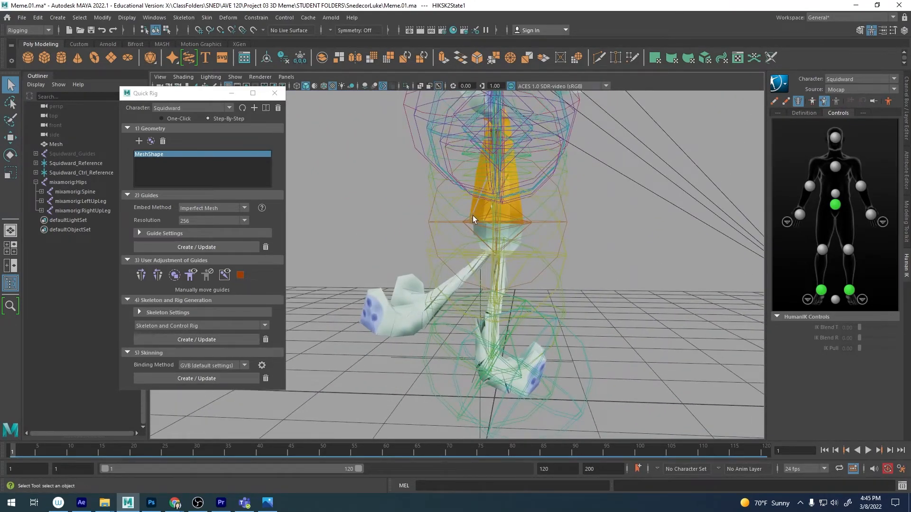
alt+drag(597, 393, 580, 380)
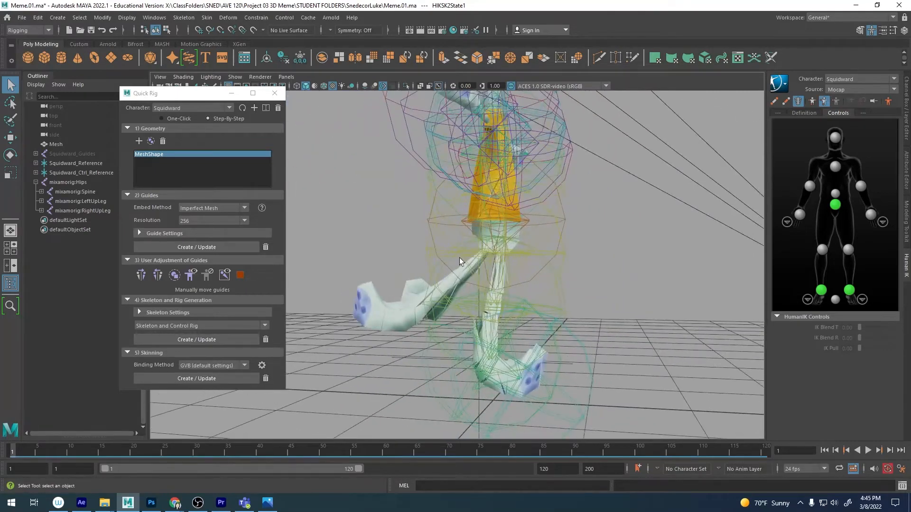
alt+drag(473, 427, 505, 289)
key(alt+v)
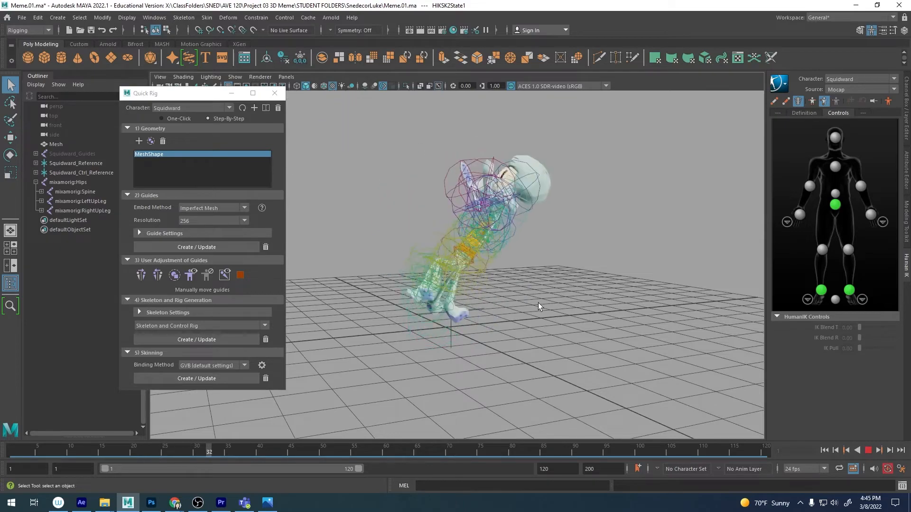
alt+drag(490, 319, 588, 319)
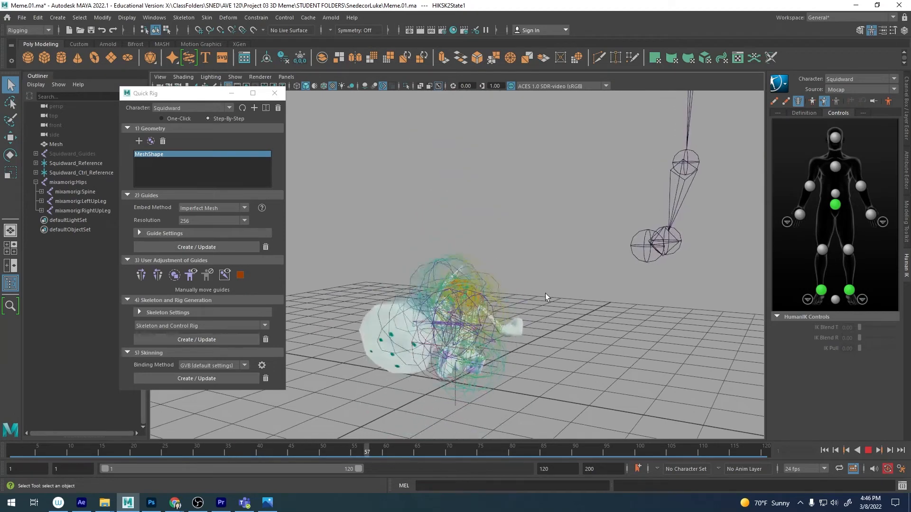
mouse_move(545, 293)
alt+right_down()
mouse_move(575, 294)
mouse_move(556, 280)
alt+right_up()
key(Escape)
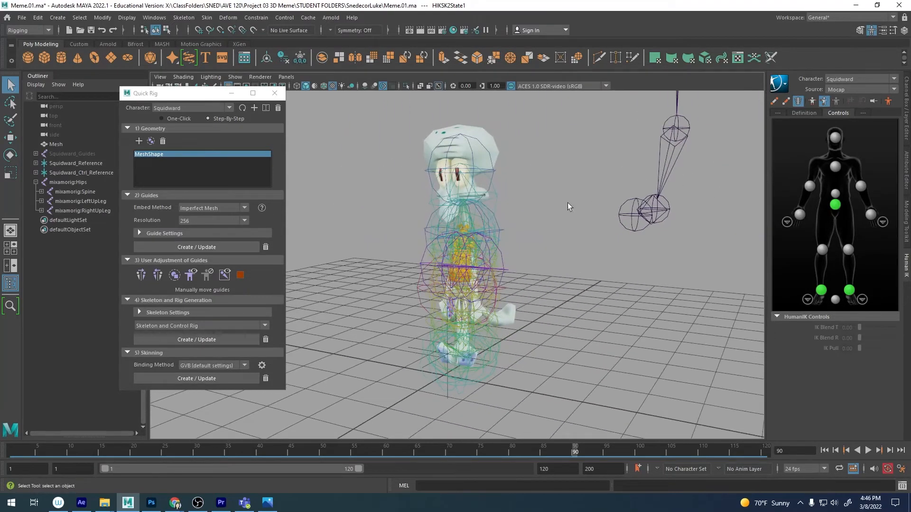
alt+right_drag(490, 177, 491, 184)
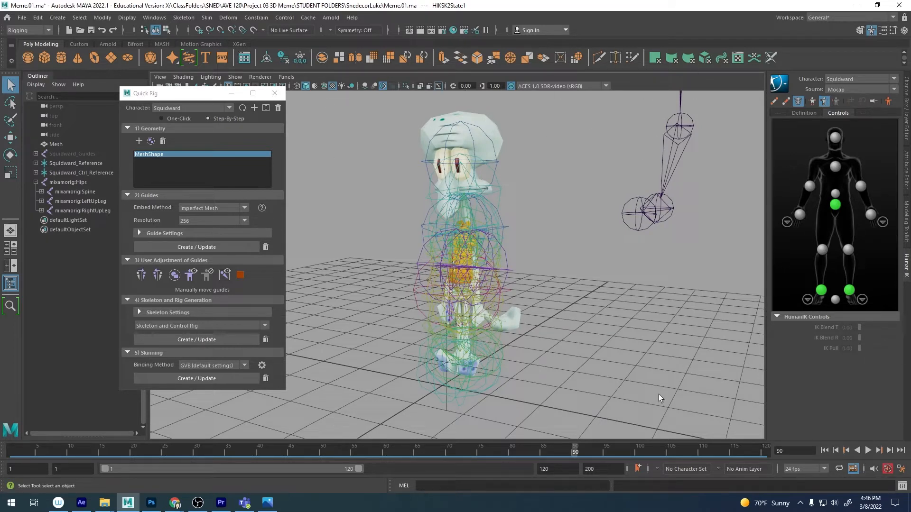
alt+drag(408, 128, 511, 197)
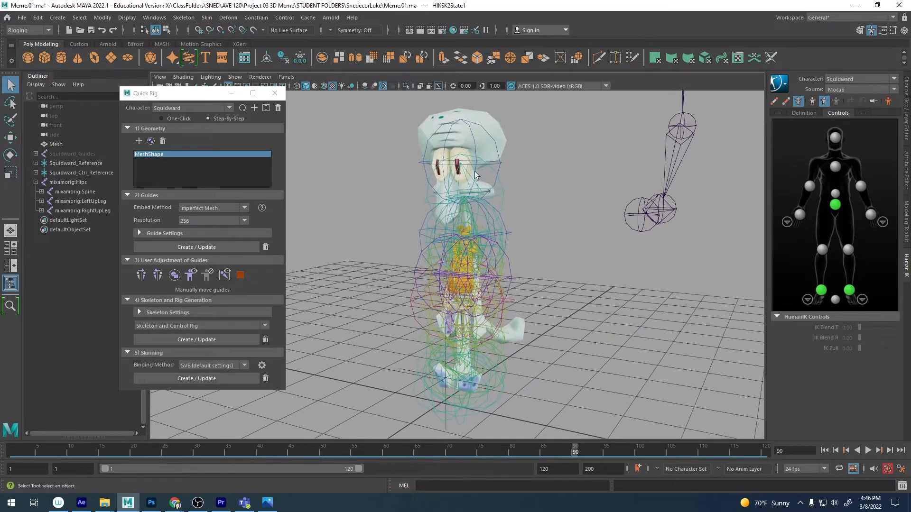
Close the Quick Rig window and hide joints in the viewport.
click(258, 94)
drag(660, 5, 374, 149)
click(445, 152)
alt+drag(517, 202, 575, 196)
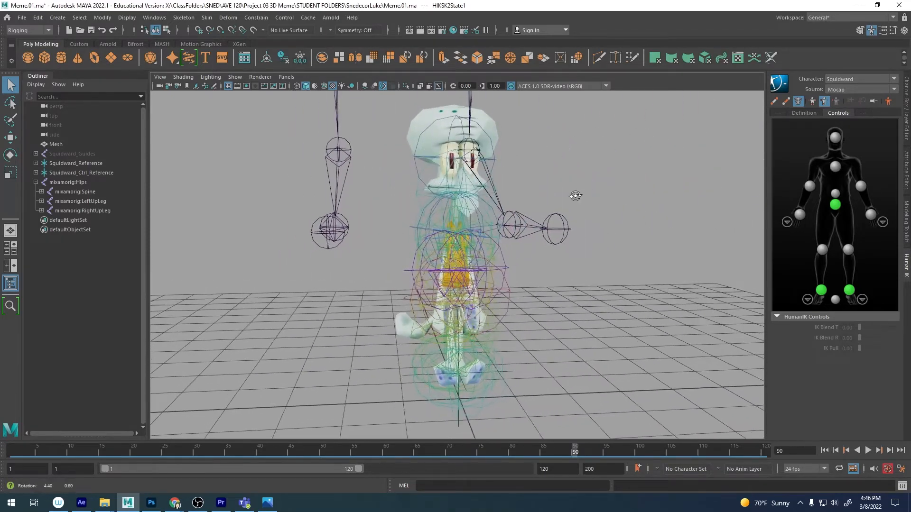
click(235, 76)
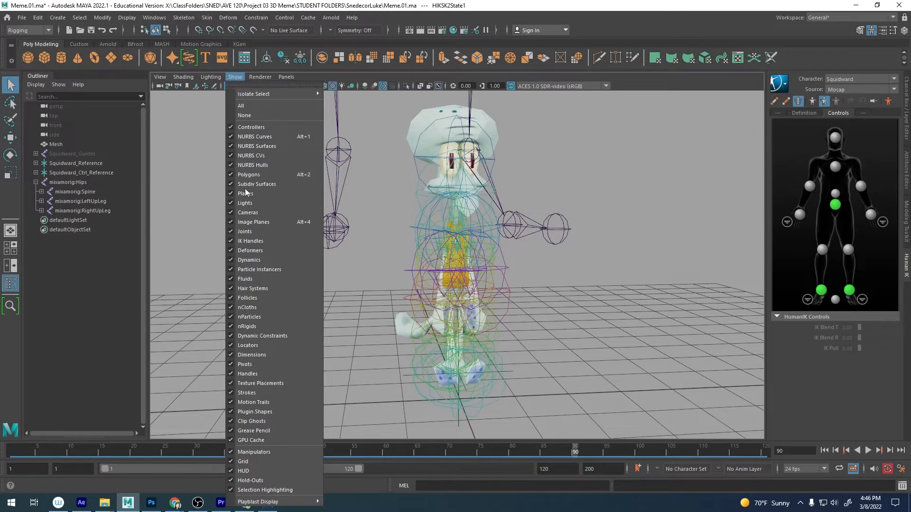
click(250, 232)
Play the backflip with only Squidward's mesh displayed, examine it from the side and stop at frame 79.
key(alt+v)
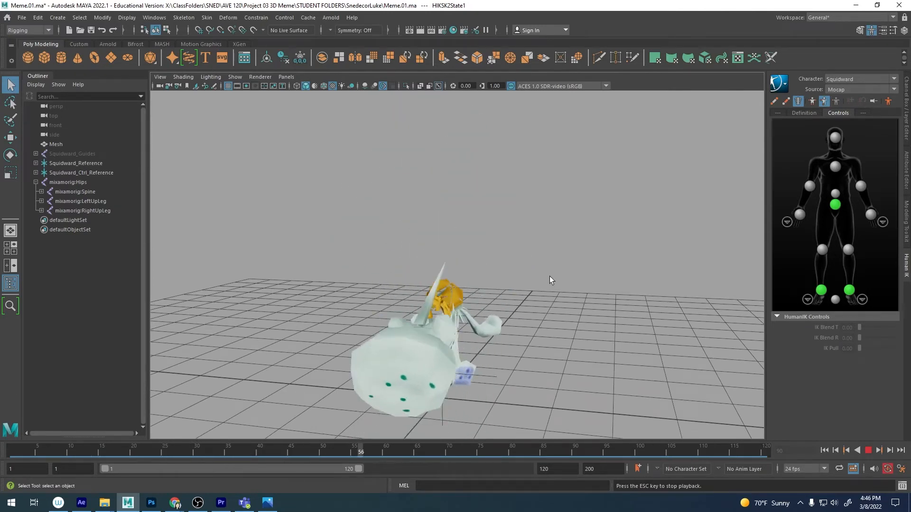
alt+drag(550, 296, 517, 293)
alt+right_drag(517, 293, 559, 297)
alt+drag(559, 297, 465, 265)
scroll(506, 272, down, 3)
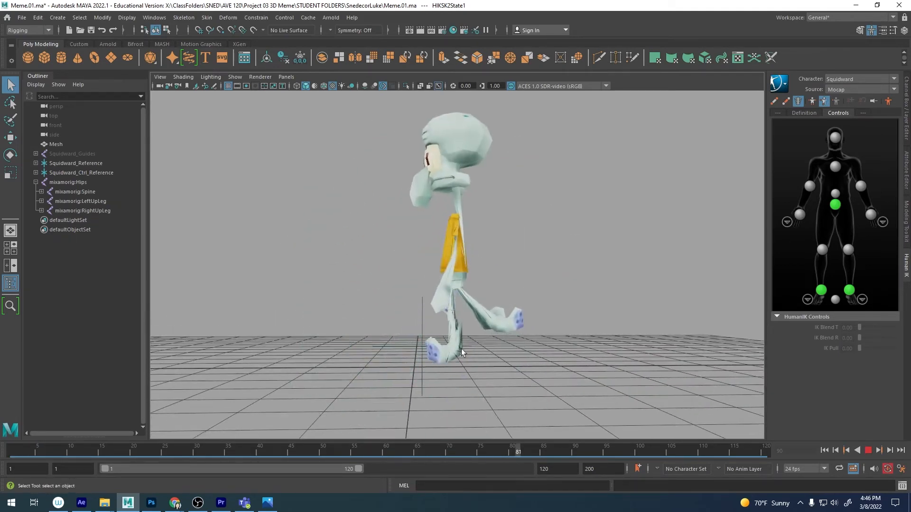
alt+drag(461, 348, 447, 303)
key(Escape)
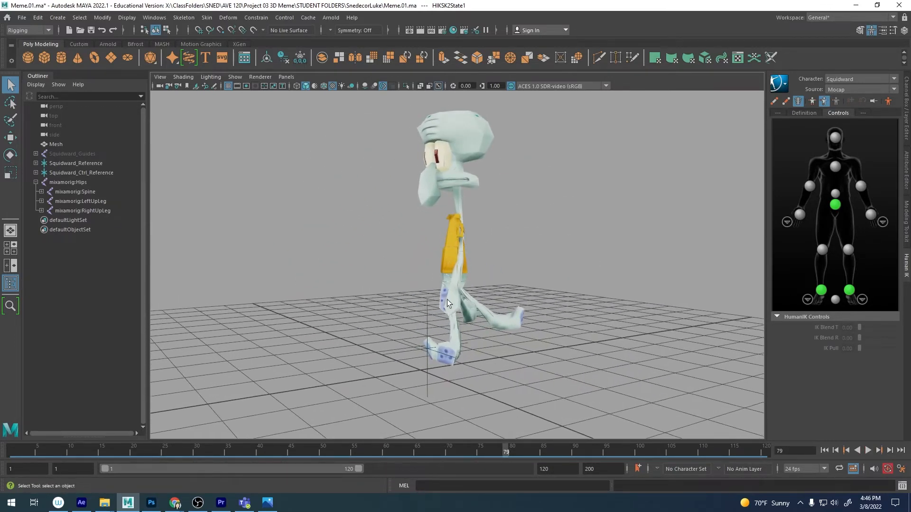
Select Squidward_Reference and Squidward_Ctrl_Reference together at the character's feet and activate the Move tool.
alt+drag(479, 208, 493, 228)
drag(450, 380, 387, 379)
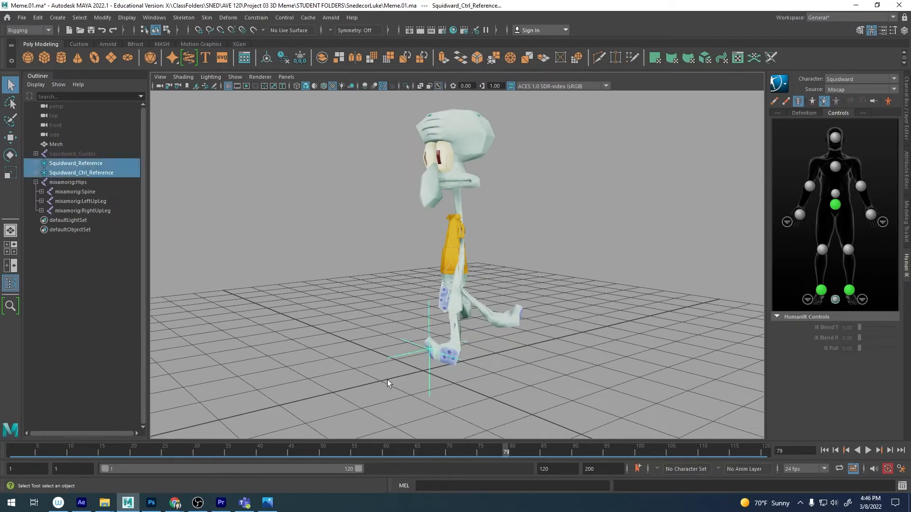
click(423, 372)
key(w)
Try raising Squidward with both reference objects, then undo the move.
drag(423, 313, 424, 252)
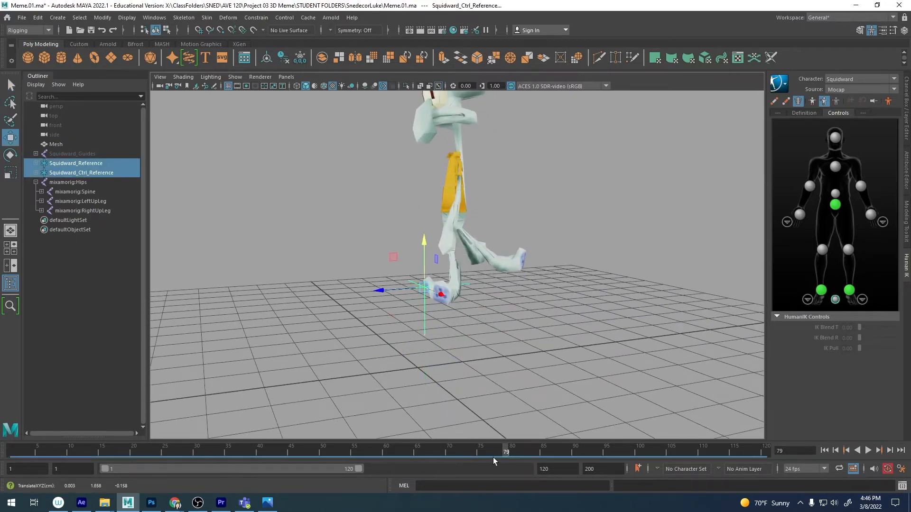
mouse_move(504, 449)
mouse_down()
mouse_move(492, 447)
mouse_move(511, 446)
mouse_up()
key(ctrl+z)
Set a key on both Squidward reference objects at frame 27, just before the jump.
alt+drag(524, 369, 453, 361)
alt+drag(520, 145, 512, 412)
drag(501, 448, 177, 434)
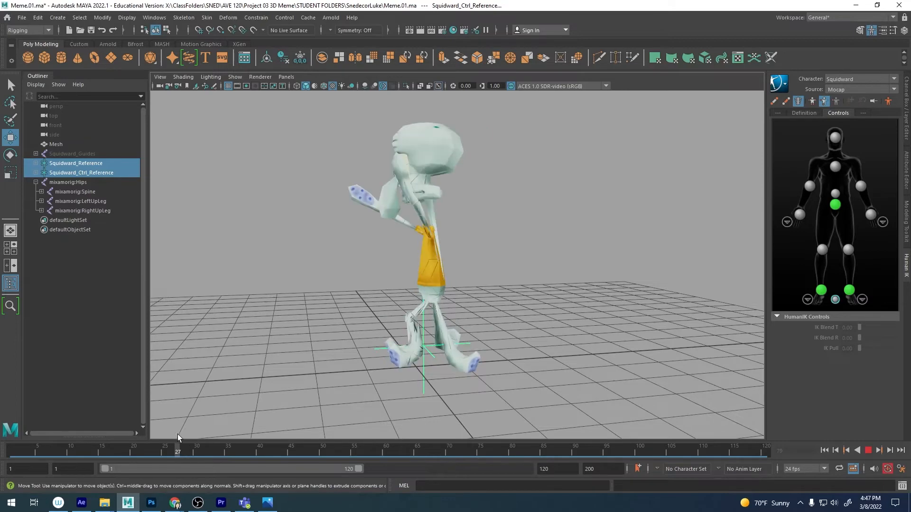
mouse_move(518, 376)
alt+mouse_down()
mouse_move(488, 364)
mouse_move(515, 369)
alt+mouse_up()
mouse_move(177, 454)
mouse_down()
mouse_move(185, 452)
mouse_move(177, 451)
mouse_up()
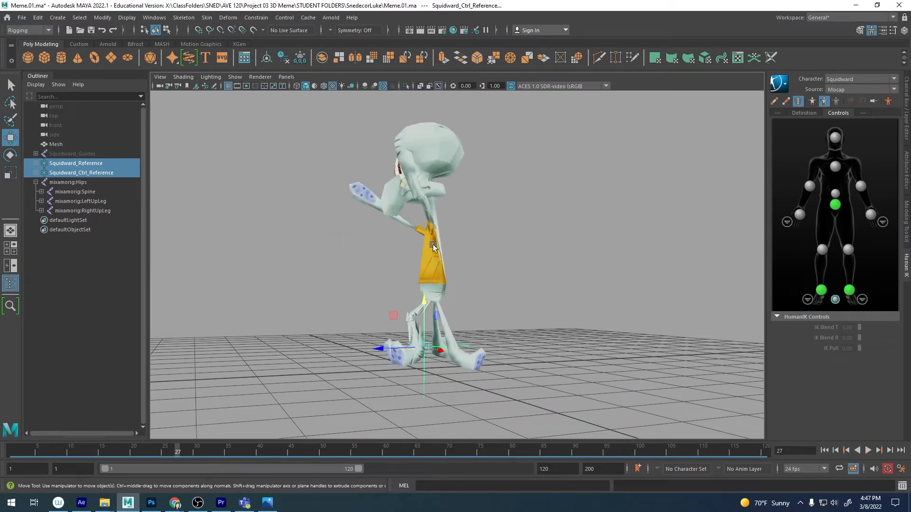
alt+drag(469, 266, 450, 309)
alt+middle_drag(483, 331, 507, 285)
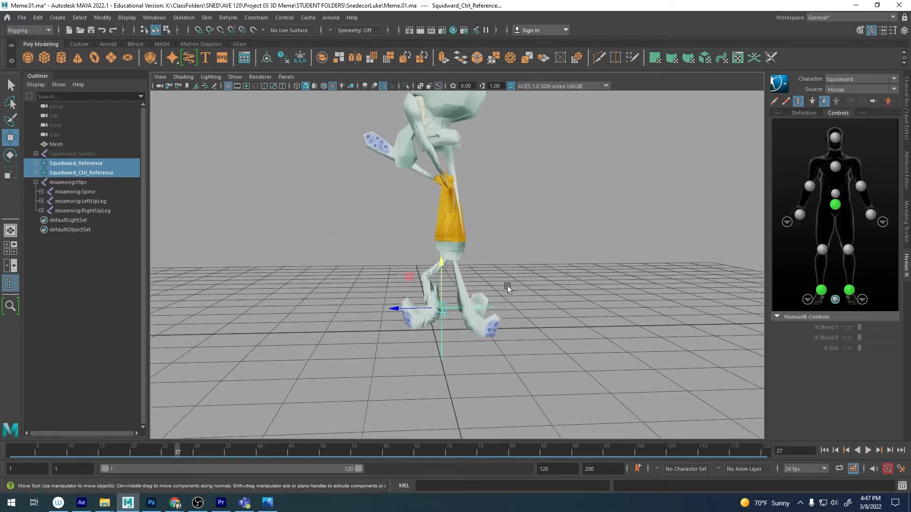
alt+drag(507, 286, 461, 350)
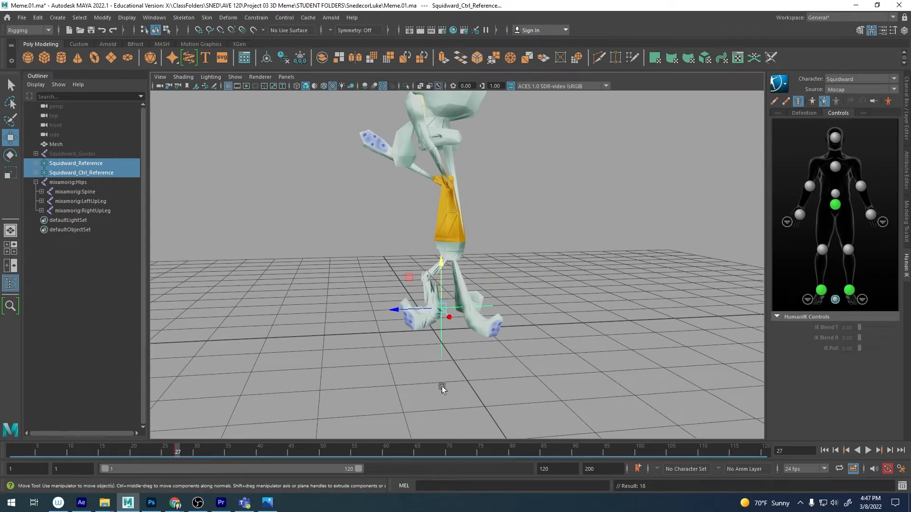
alt+drag(446, 317, 458, 285)
alt+drag(444, 316, 338, 382)
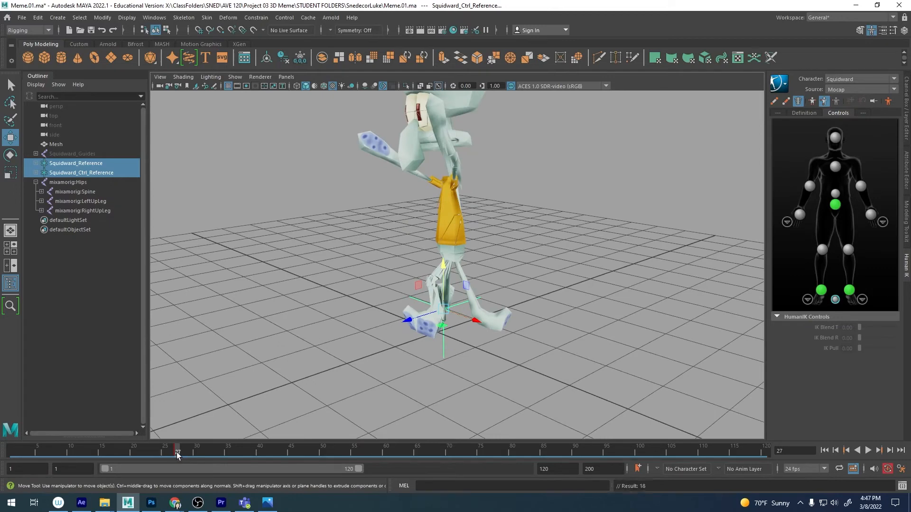
alt+drag(451, 339, 453, 335)
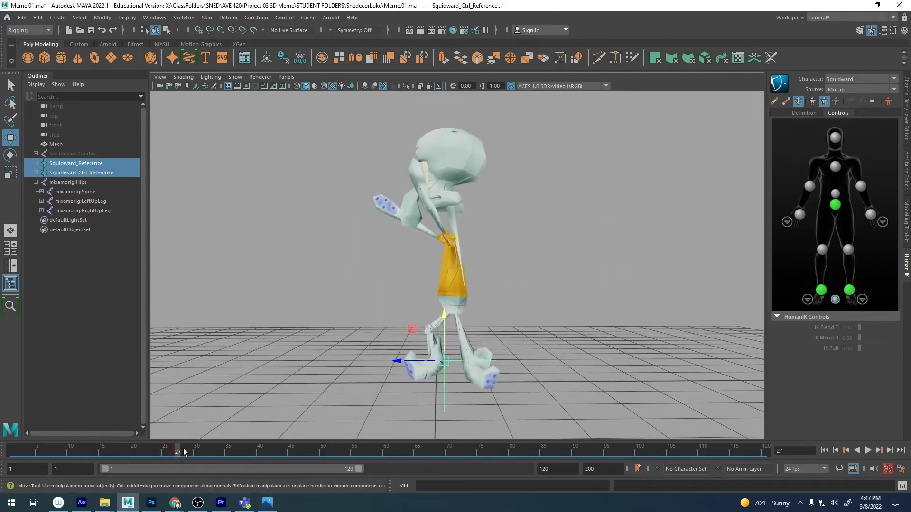
Raise both reference objects at frame 40 to lift the upside-down Squidward above the floor grid, and key the position.
key(alt+v)
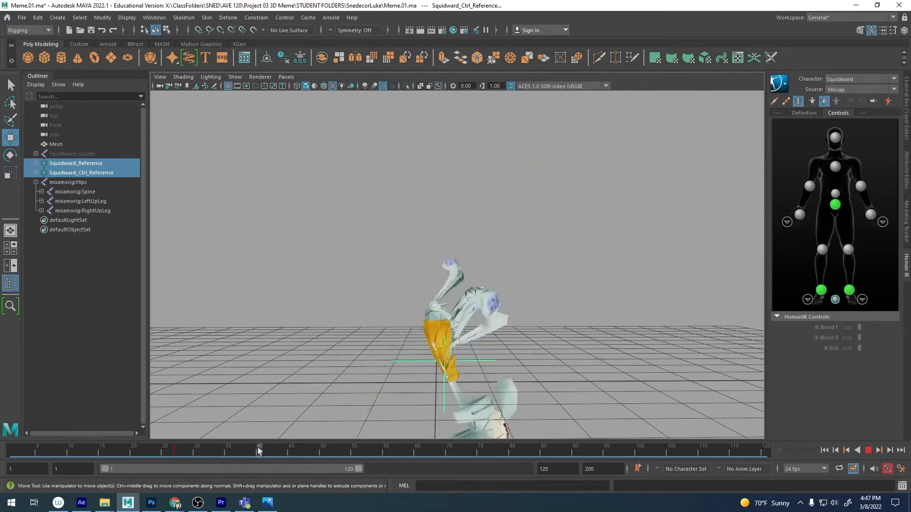
click(258, 450)
alt+drag(543, 305, 471, 272)
alt+middle_drag(437, 256, 510, 244)
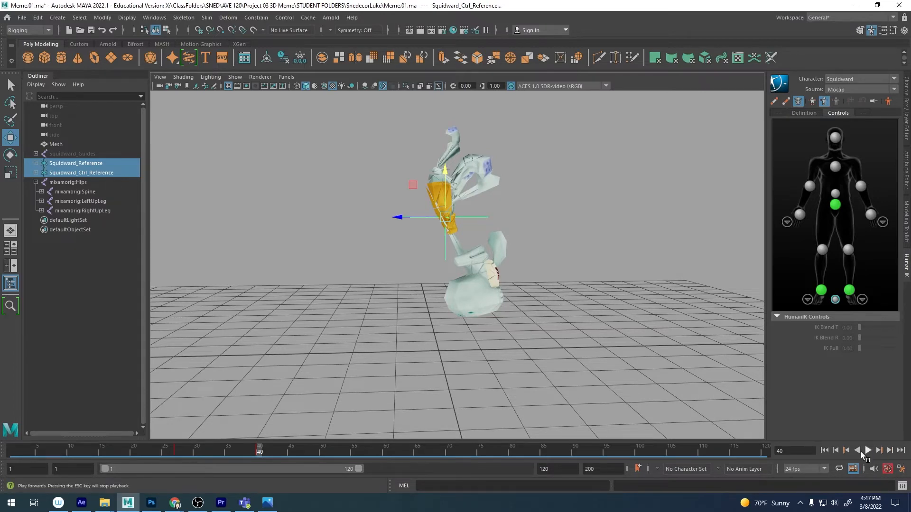
click(888, 470)
alt+middle_drag(586, 305, 556, 272)
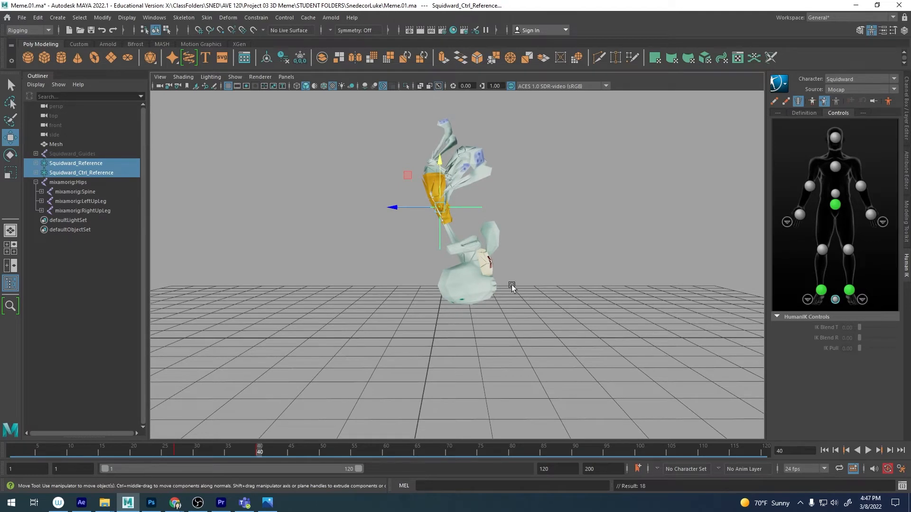
Lower both reference objects at frame 45 to bring Squidward back down near the floor grid, keying the position.
key(alt+v)
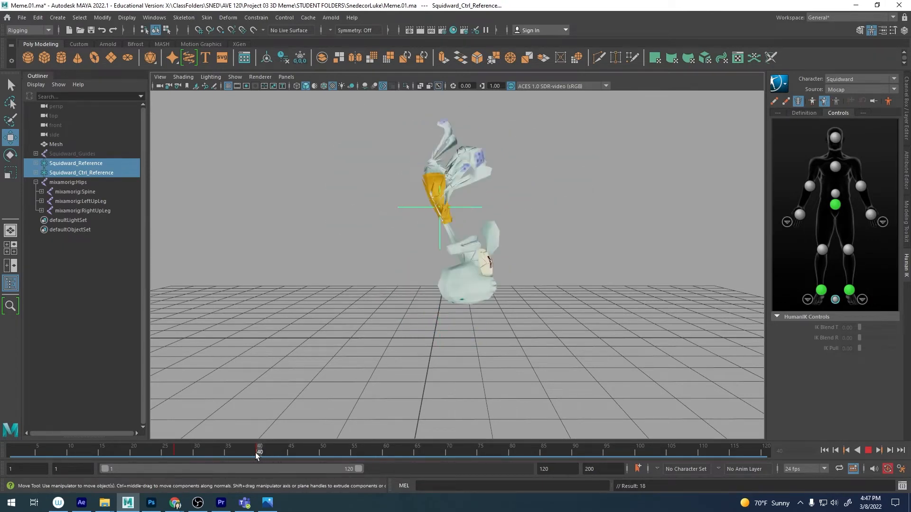
mouse_move(272, 453)
mouse_down()
mouse_move(317, 449)
mouse_move(290, 451)
mouse_up()
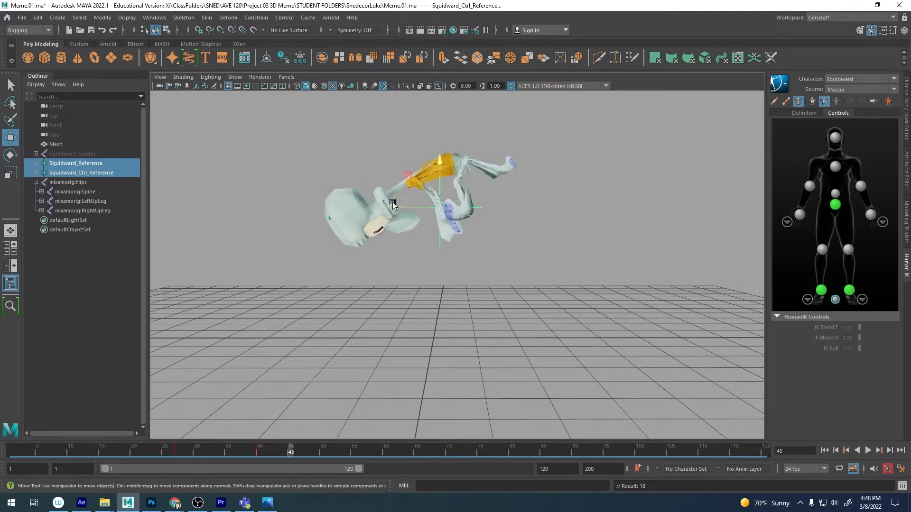
drag(432, 165, 413, 271)
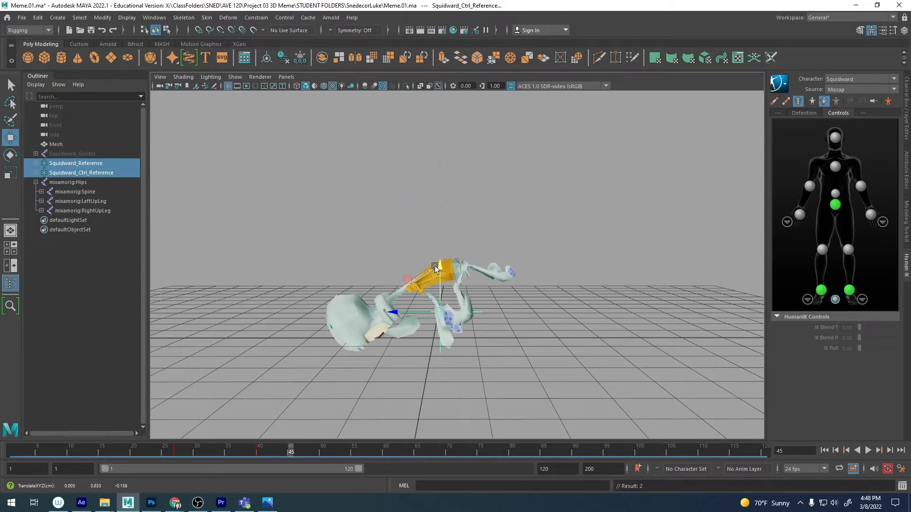
Copy the reference objects' key at frame 27 and paste it at frame 45 to match the original floor height.
click(175, 448)
right_click(175, 451)
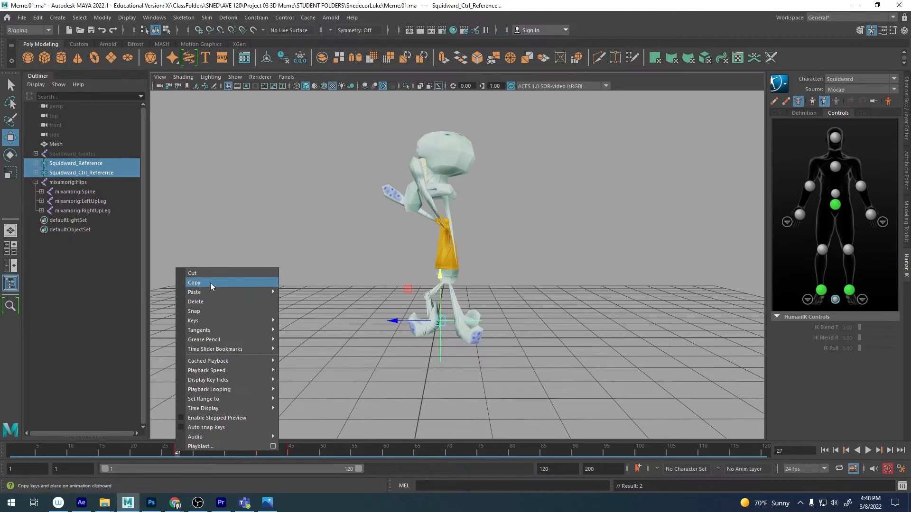
click(210, 282)
click(289, 451)
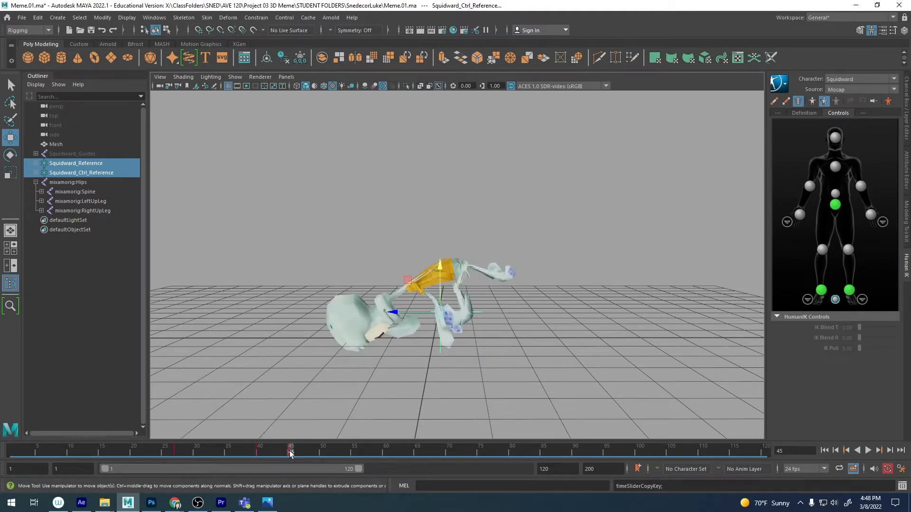
right_click(290, 455)
mouse_move(368, 293)
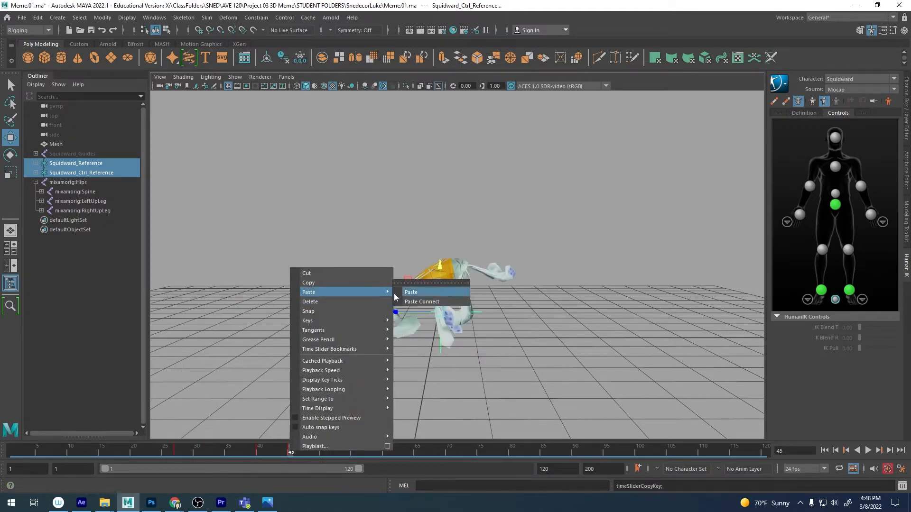
click(410, 293)
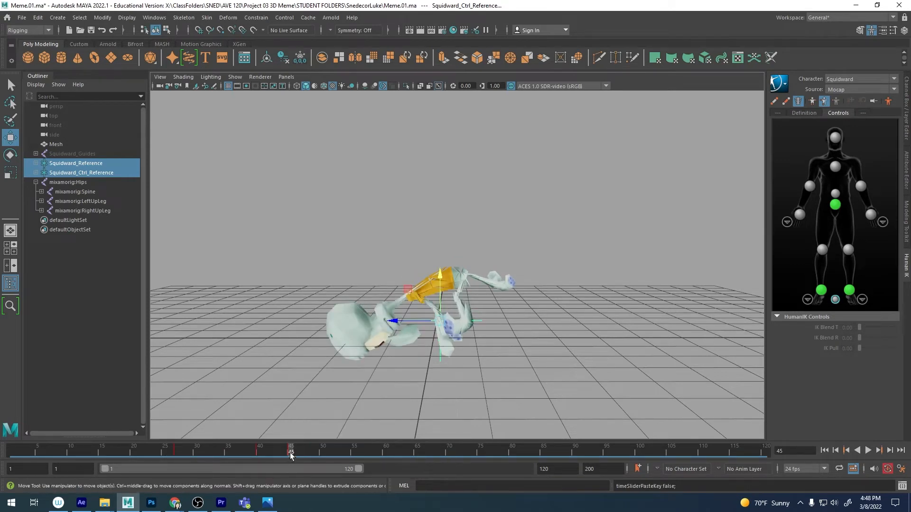
Shift the raised-position key from frame 40 to frame 38 and play the flip back from the front.
drag(290, 454, 259, 453)
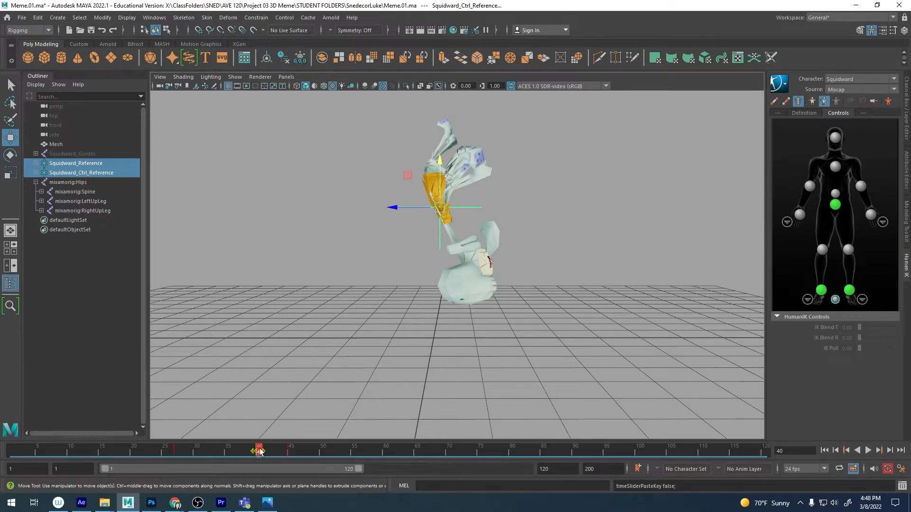
drag(259, 453, 233, 455)
key(alt+v)
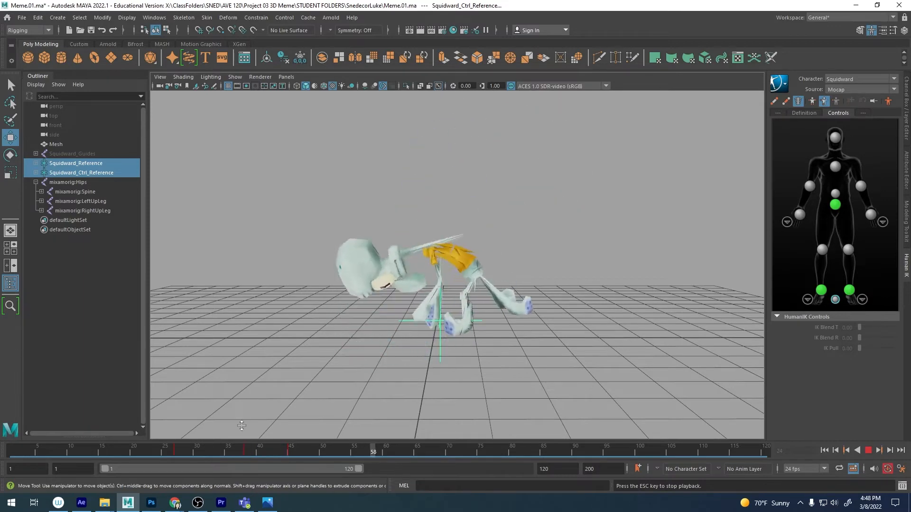
alt+drag(332, 311, 474, 313)
scroll(510, 327, up, 5)
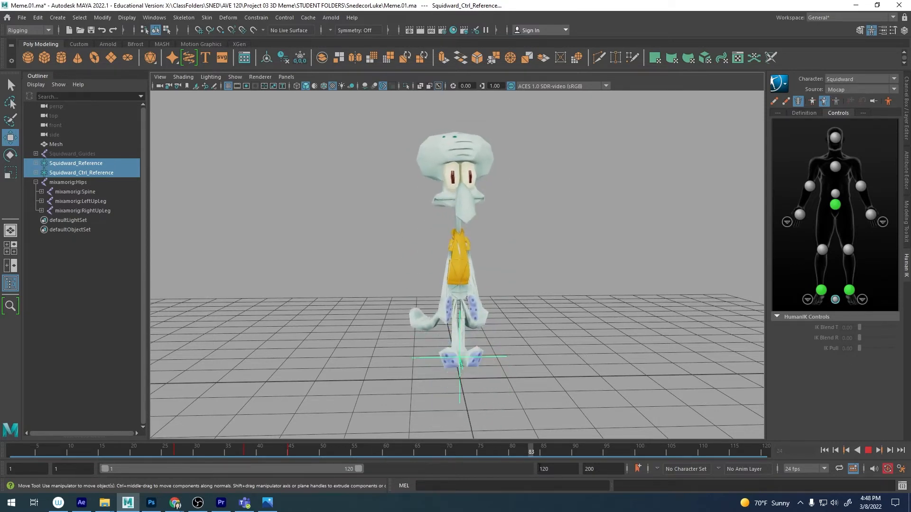
key(Escape)
Shorten the timeline by setting both the playback end and the animation end to frame 100.
mouse_move(616, 452)
mouse_down()
mouse_move(520, 450)
mouse_move(758, 452)
mouse_move(618, 457)
mouse_up()
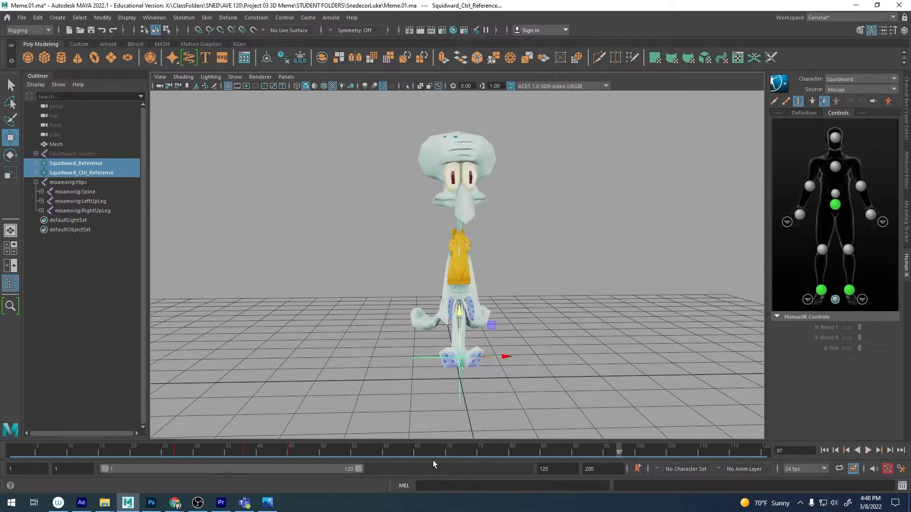
drag(359, 471, 329, 469)
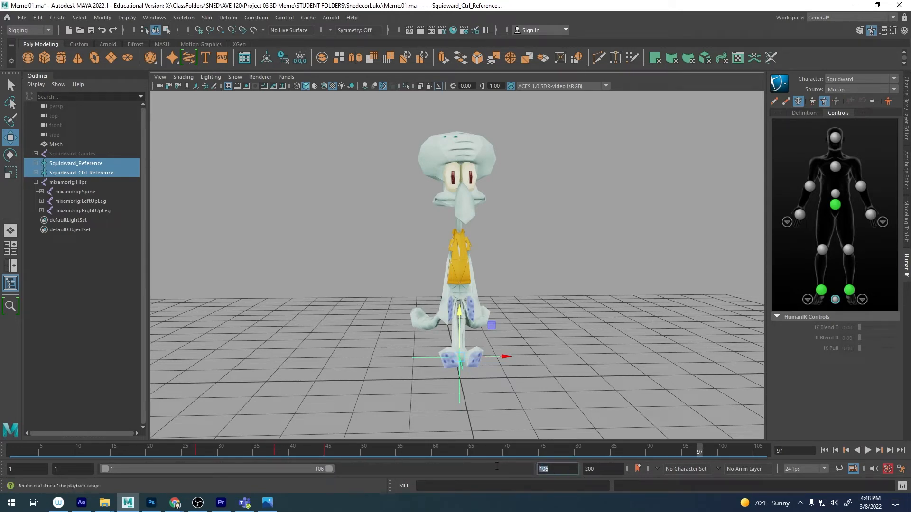
key(Return)
key(Return)
text(100)
key(Tab)
text(100)
key(Return)
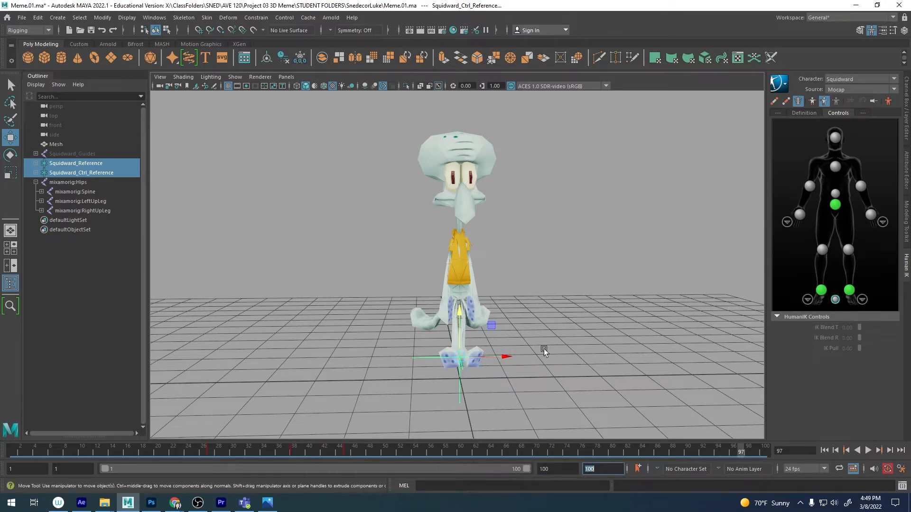
Reframe the front view to leave room for the whole flip, checking the framing through playback up to the airborne pose.
alt+right_drag(550, 347, 578, 330)
alt+drag(578, 331, 572, 370)
key(alt+v)
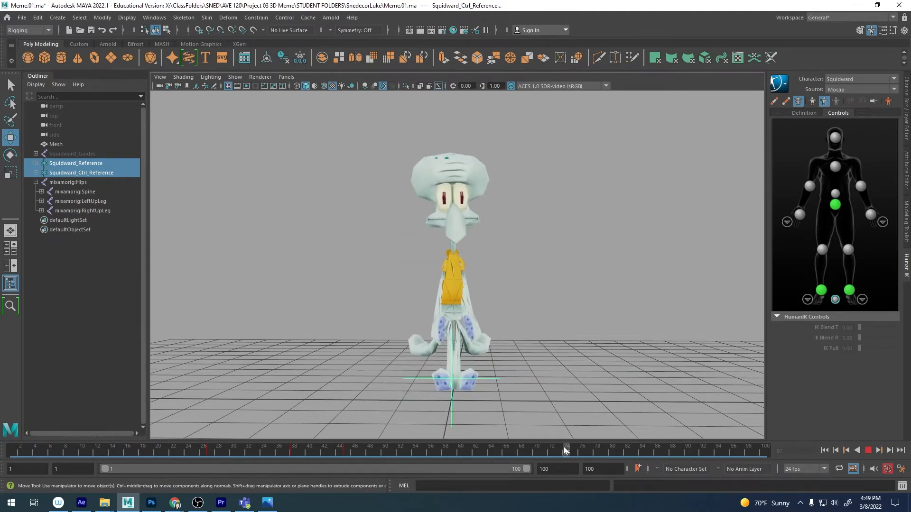
drag(563, 445, 259, 446)
click(280, 453)
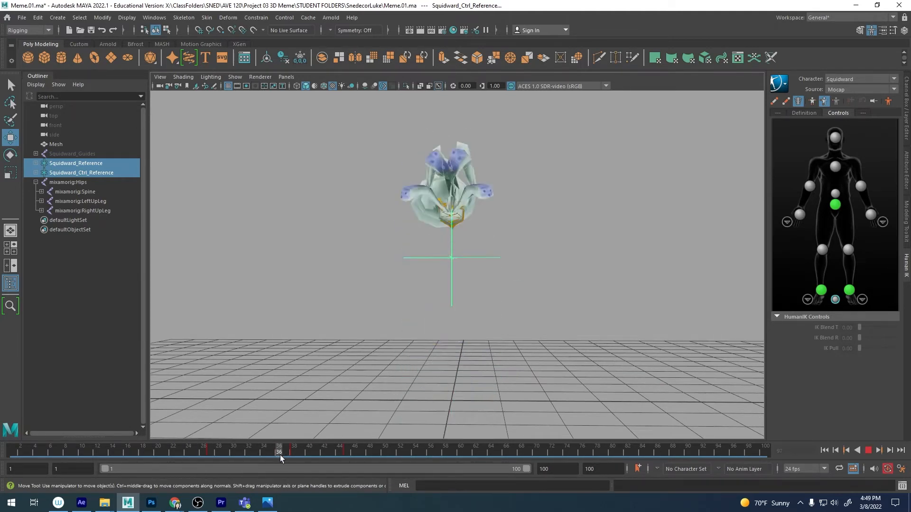
Hide the locators and the grid in the viewport and deselect the reference objects for a clean view of Squidward.
click(234, 77)
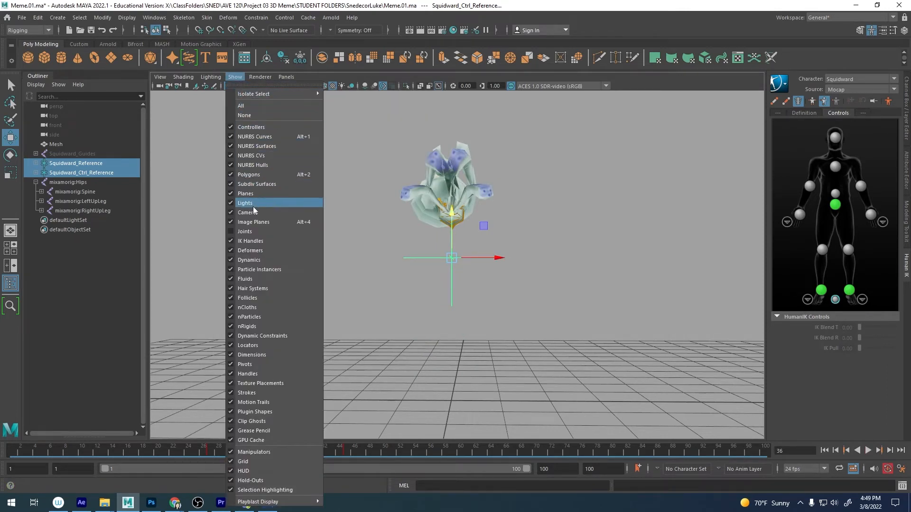
click(242, 345)
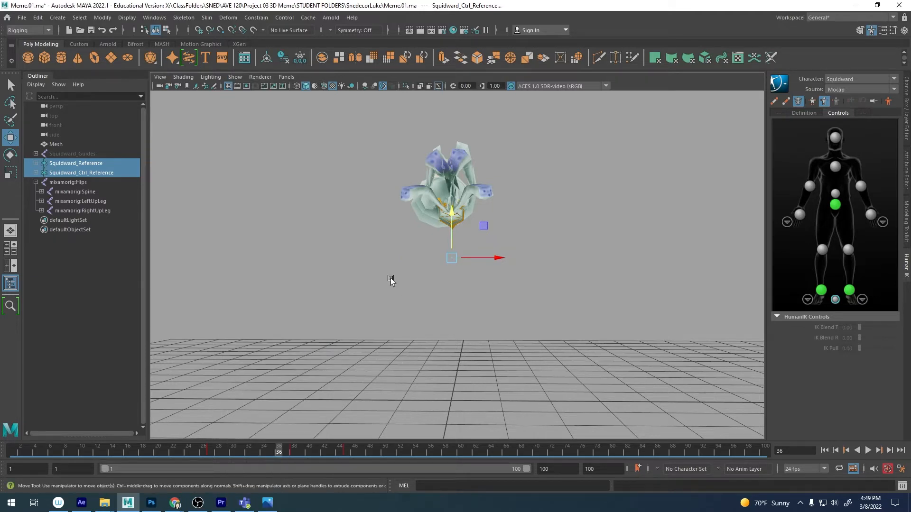
click(229, 86)
click(270, 207)
drag(278, 449, 154, 414)
key(Escape)
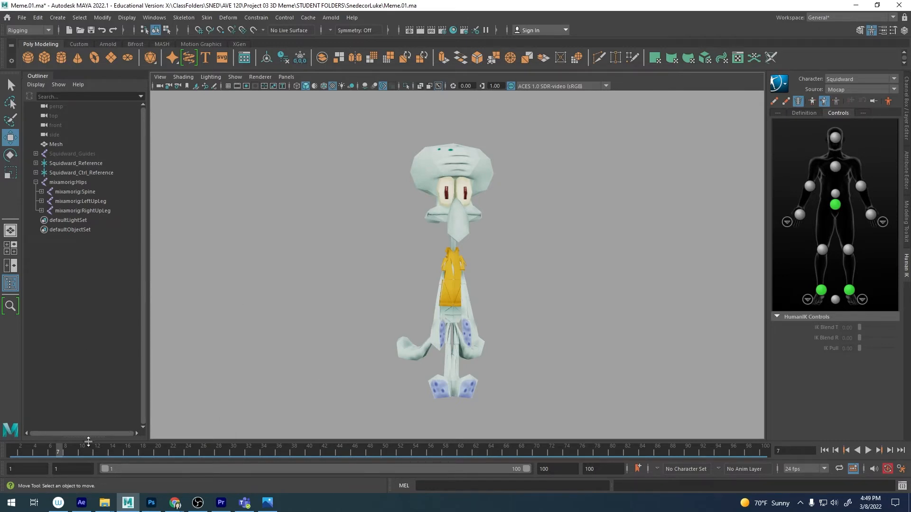
Open the Playblast options and choose the image format with png encoding, checking the display size and scale settings.
drag(70, 448, 109, 451)
right_click(110, 450)
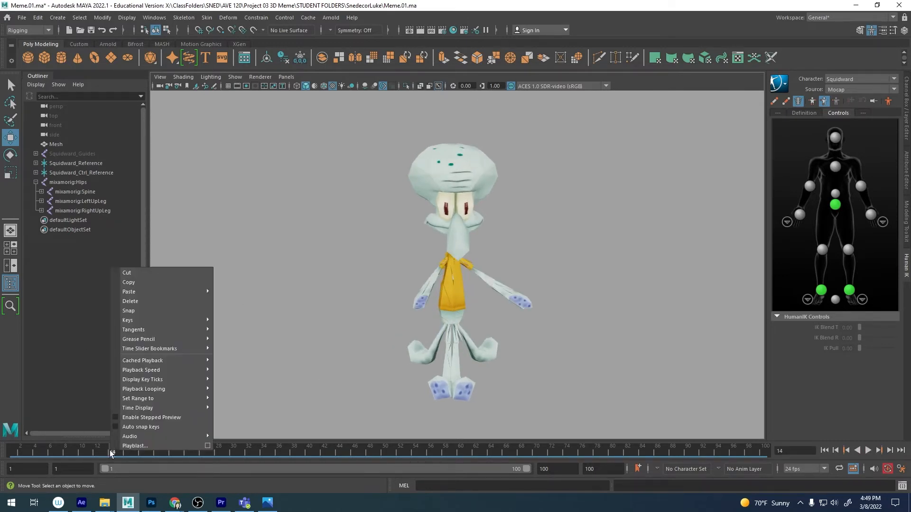
click(208, 447)
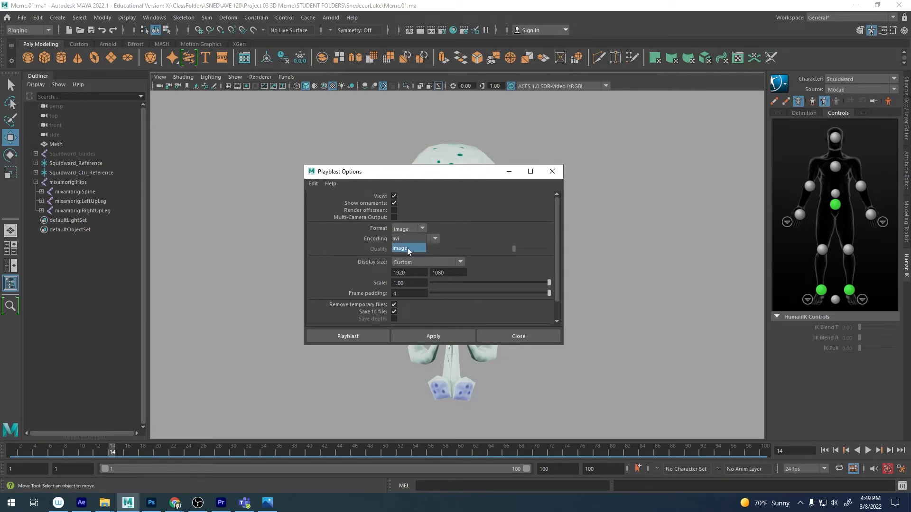
click(405, 239)
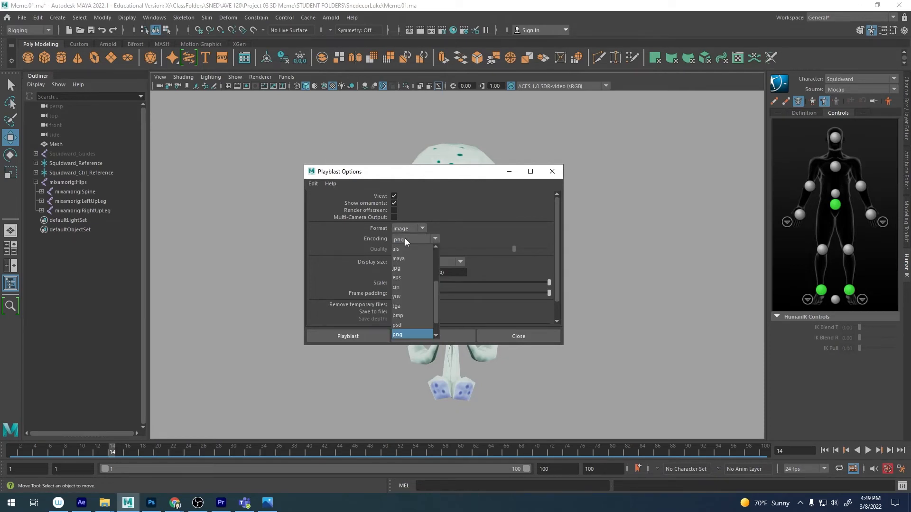
click(402, 336)
drag(421, 172, 583, 133)
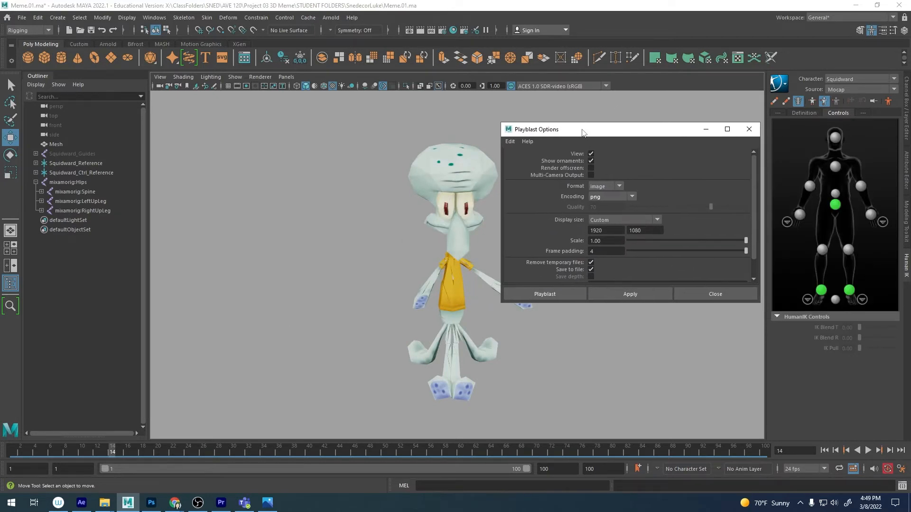
click(596, 197)
click(561, 222)
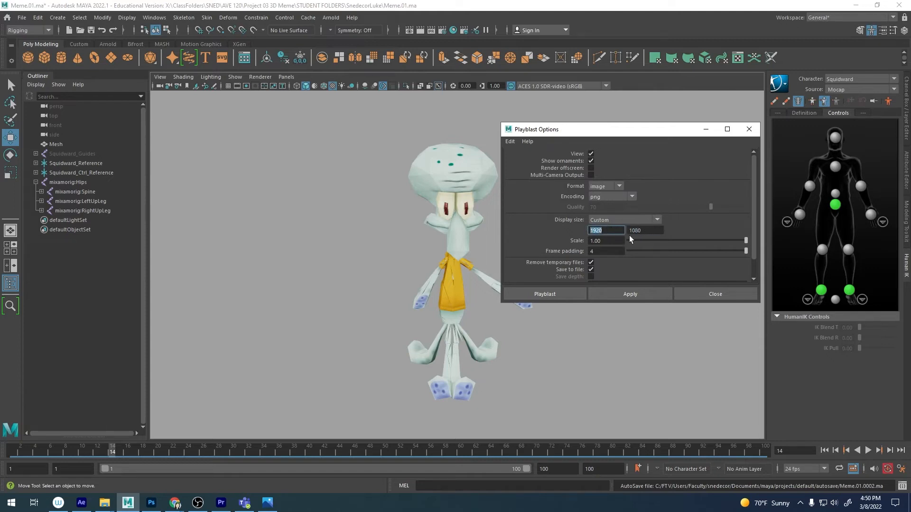
click(622, 241)
scroll(670, 231, down, 1)
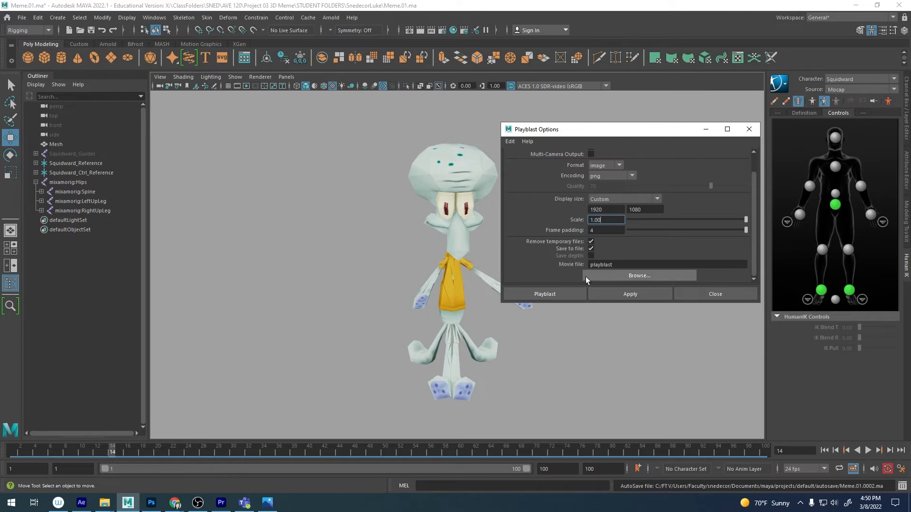
Start browsing for the playblast's save location, then switch to File Explorer and open the personal folder inside STUDENT FOLDERS.
click(629, 277)
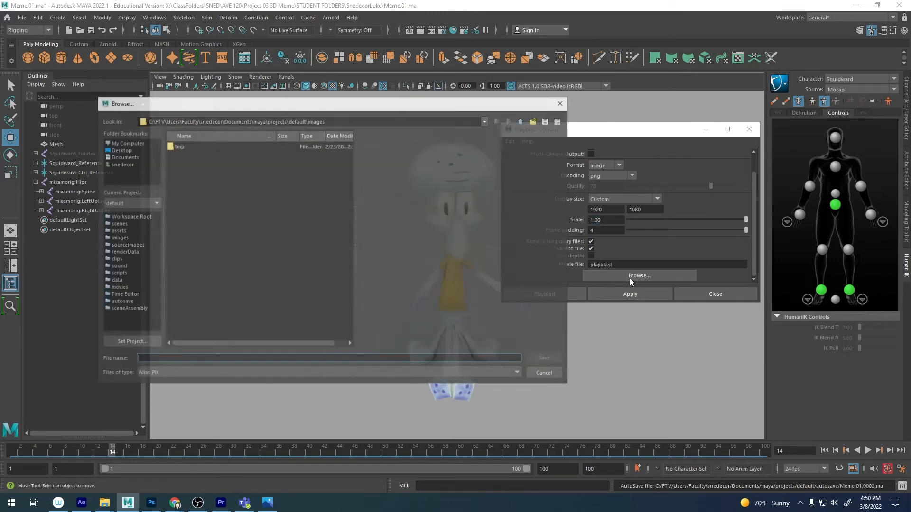
mouse_move(104, 502)
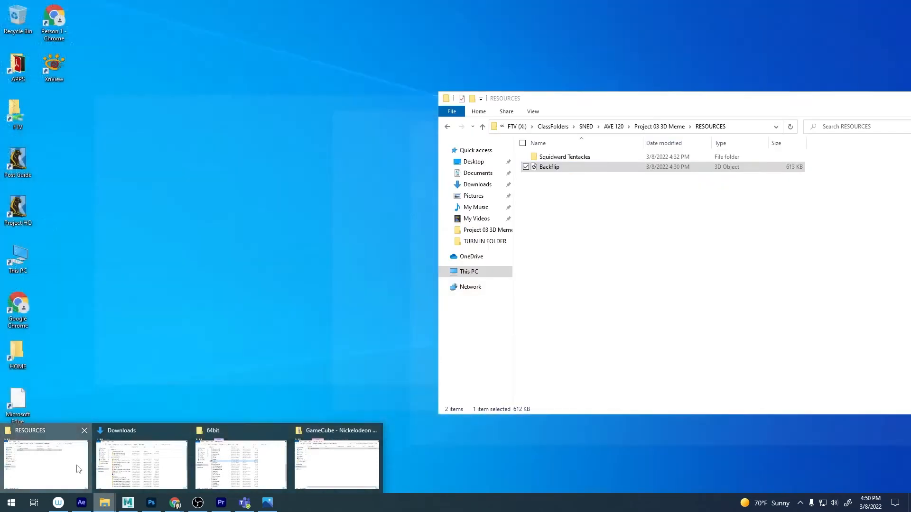
click(76, 465)
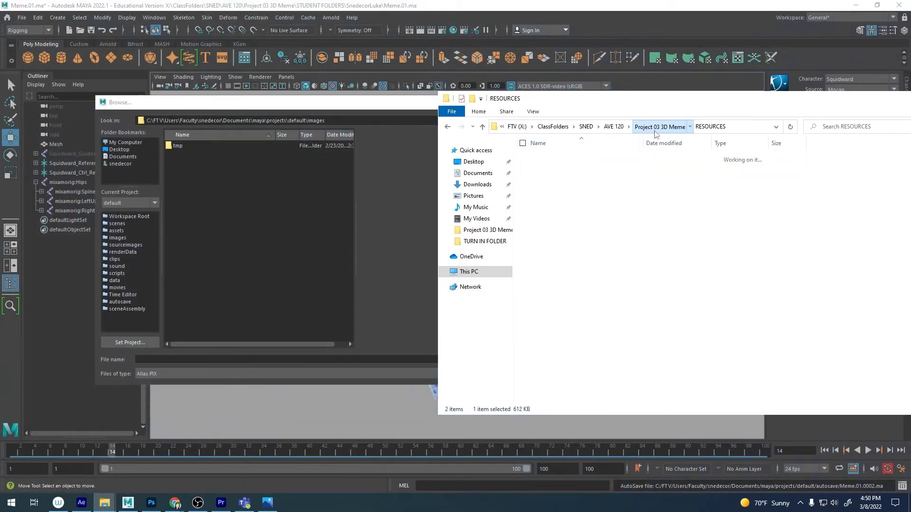
click(659, 126)
double_click(559, 167)
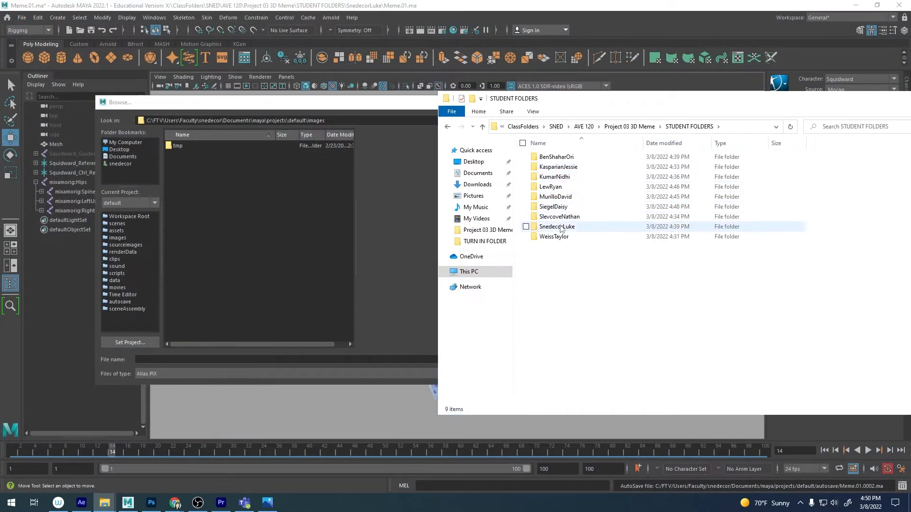
double_click(595, 227)
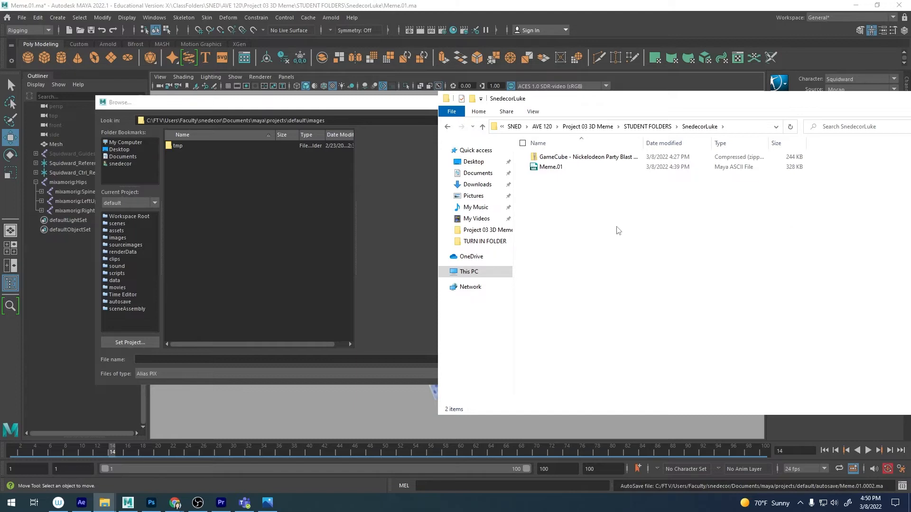
Create a folder named Playblast v01 in the personal student folder and open it.
key(super)
key(super)
key(ctrl+shift+n)
text(Rn)
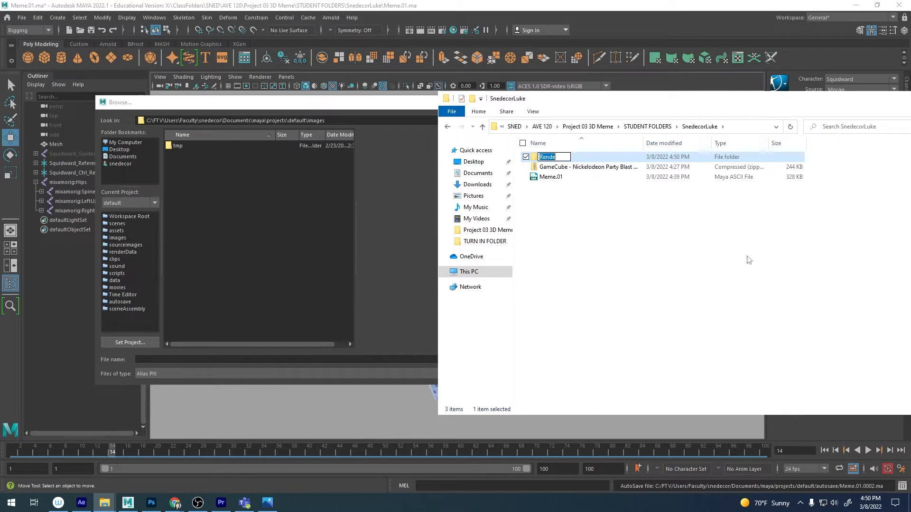
text(Ple)
key(Return)
key(Return)
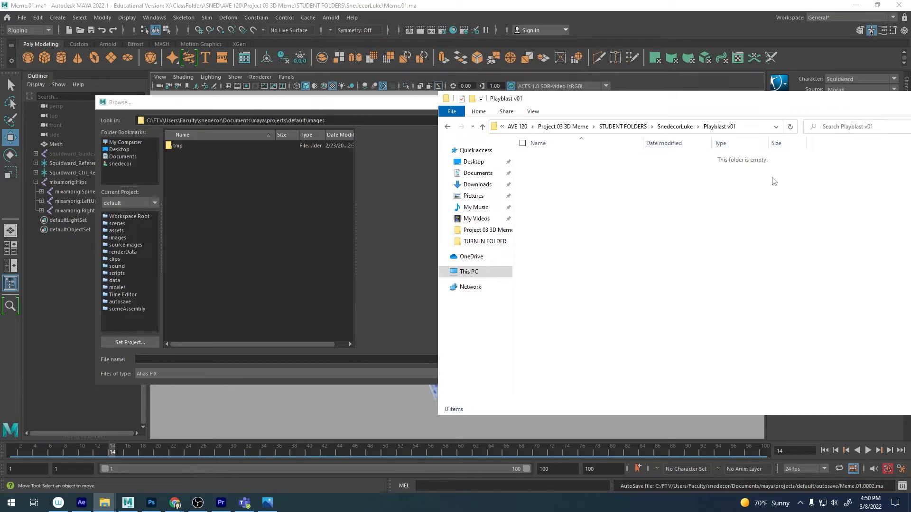
Copy the Playblast v01 folder's path and use it as the location in Maya's Browse dialog.
click(750, 125)
key(ctrl+c)
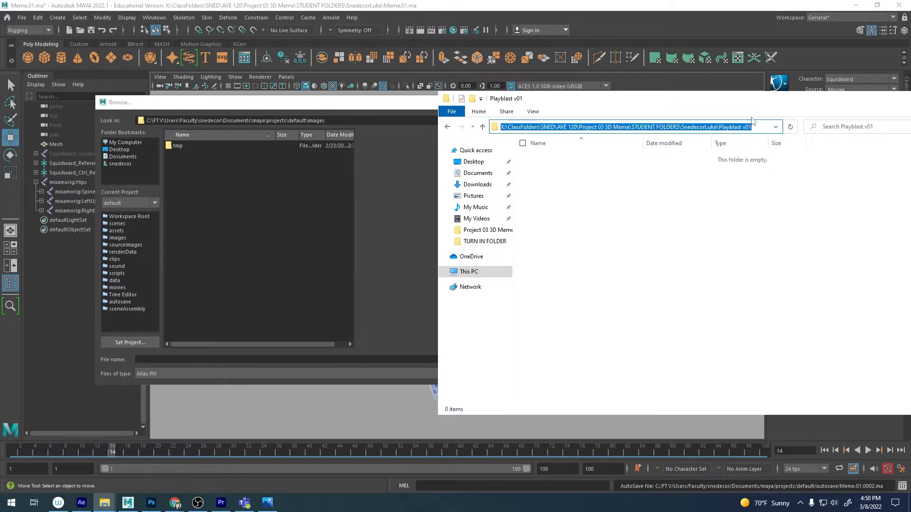
click(394, 141)
click(374, 120)
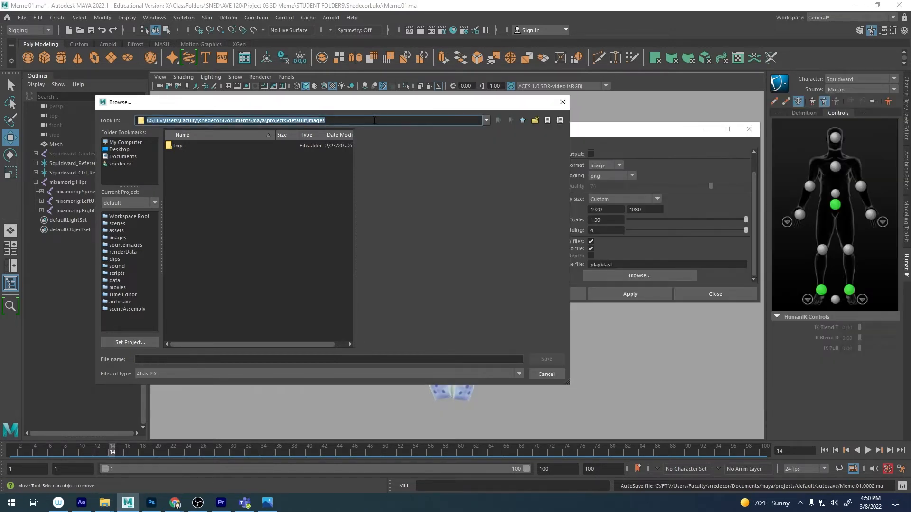
key(ctrl+v)
key(Return)
drag(359, 104, 405, 116)
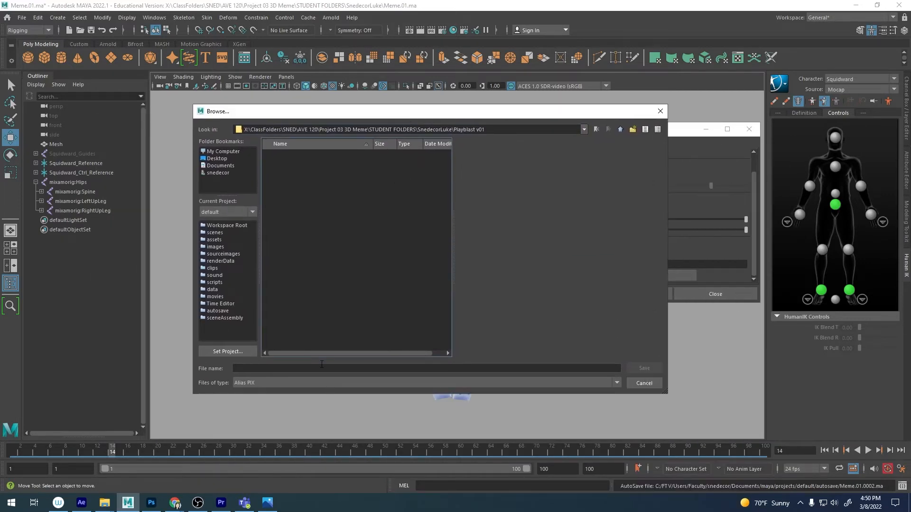
Save the output file name as Playblast and run the playblast of the animation.
click(342, 366)
text(Playblas)
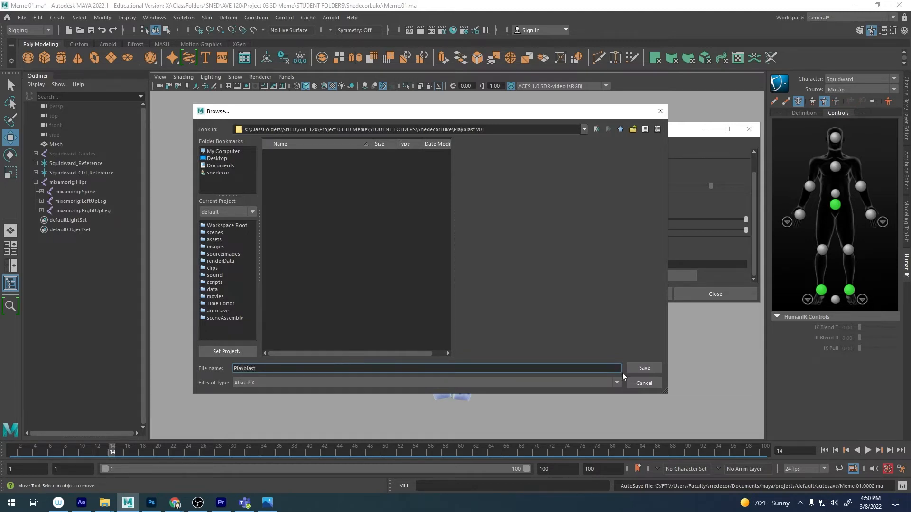
text(t)
click(636, 367)
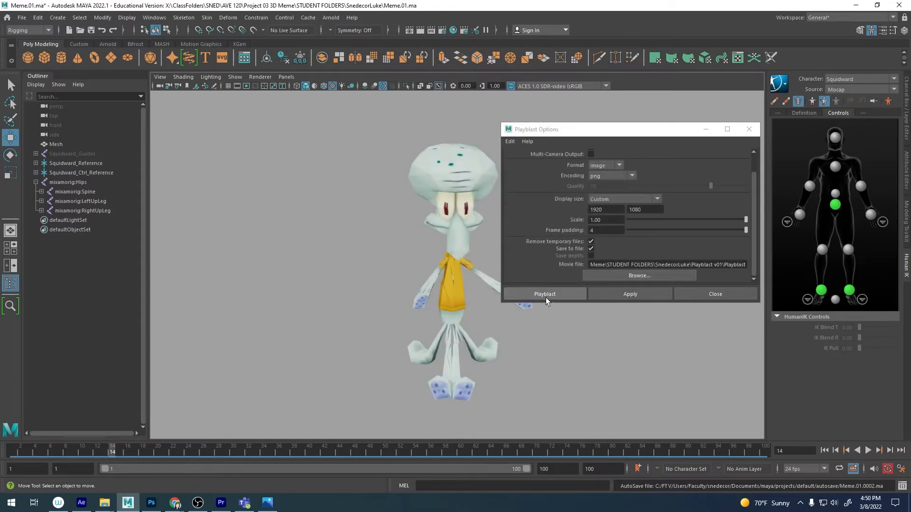
click(545, 298)
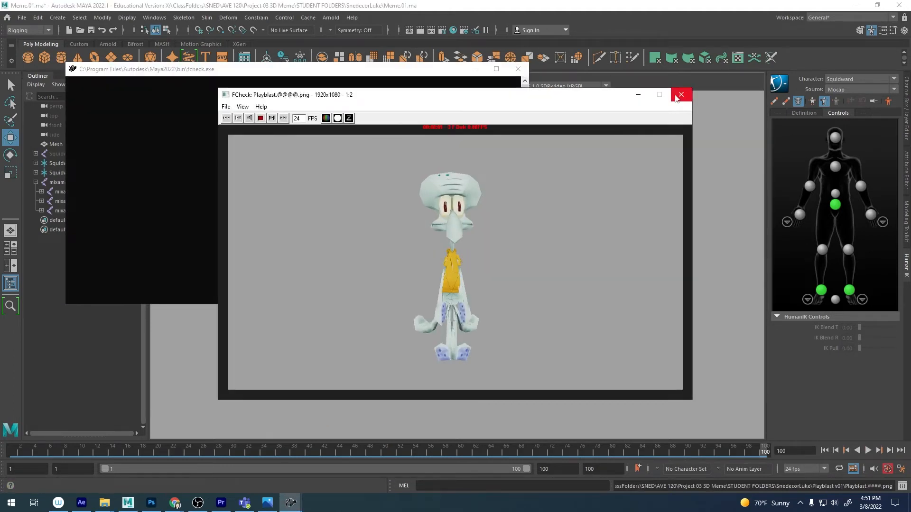
Close the playblast preview, then switch to Chrome and search the web for "krusty krab background music".
click(681, 94)
click(174, 502)
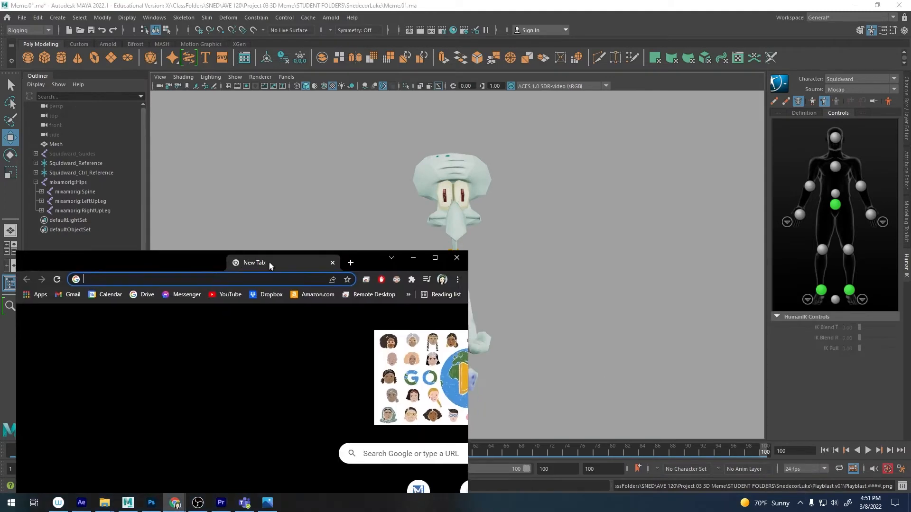
text(krus)
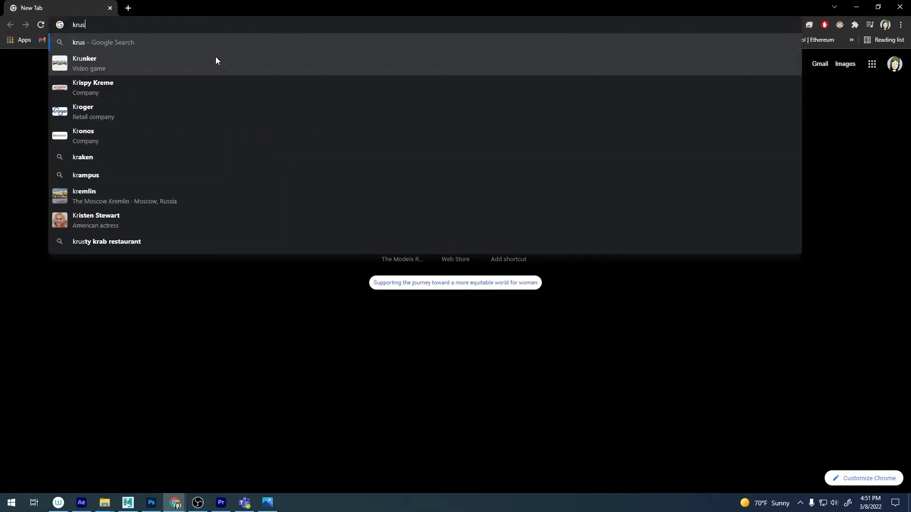
text(ty krab backgiu)
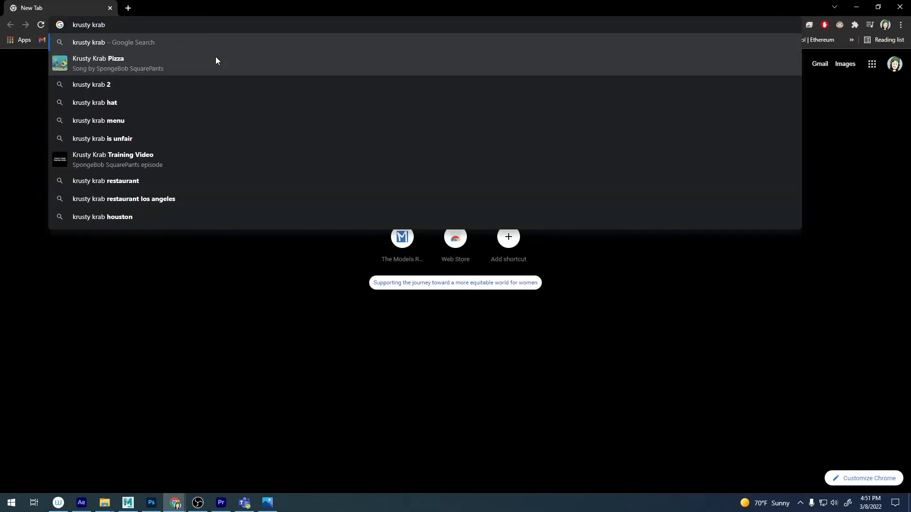
key(BackSpace)
key(BackSpace)
key(BackSpace)
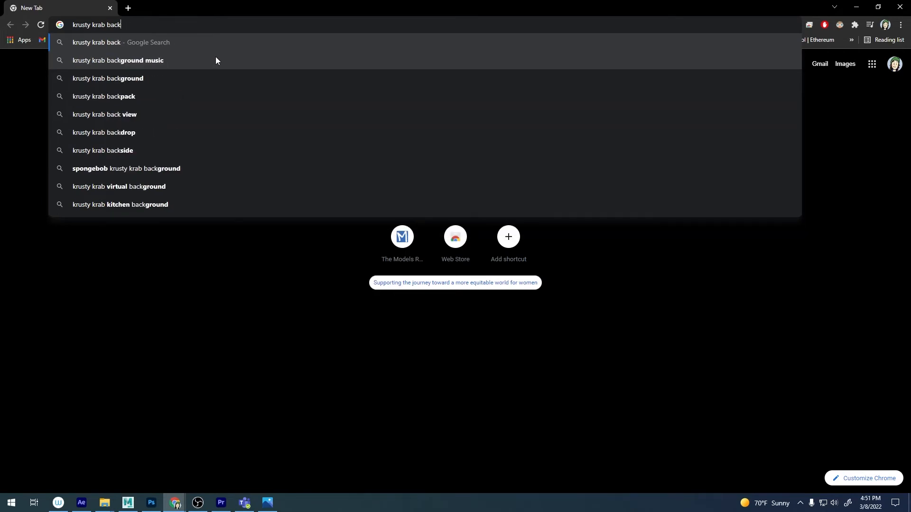
text(groun)
key(Return)
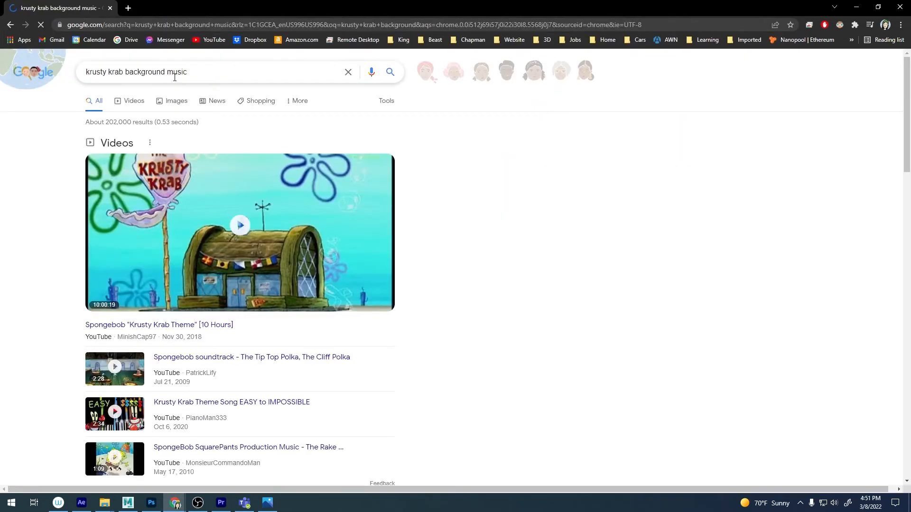
Show the image results and shorten the search to "krusty krab background".
click(173, 102)
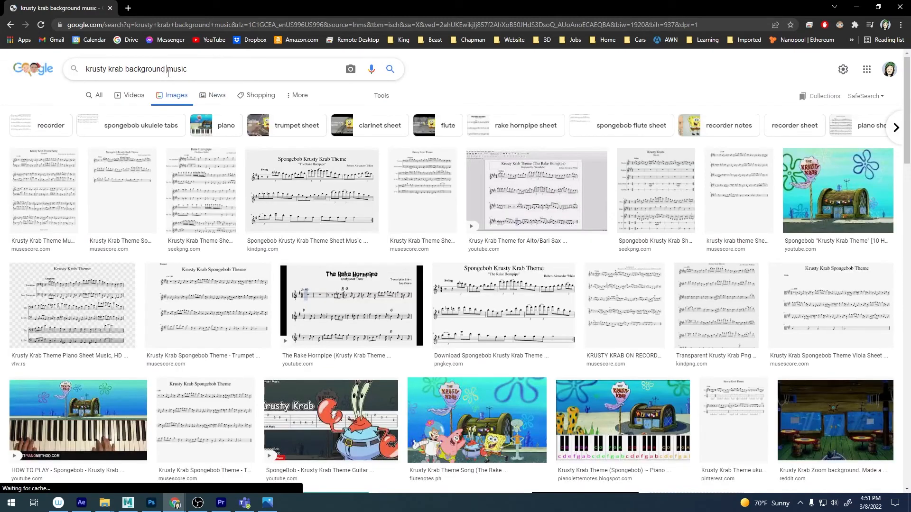
double_click(329, 72)
key(BackSpace)
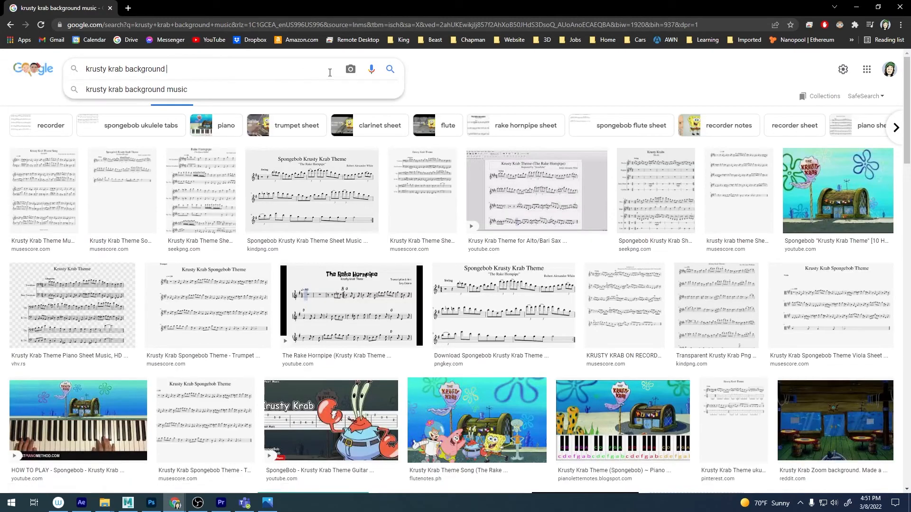
key(Return)
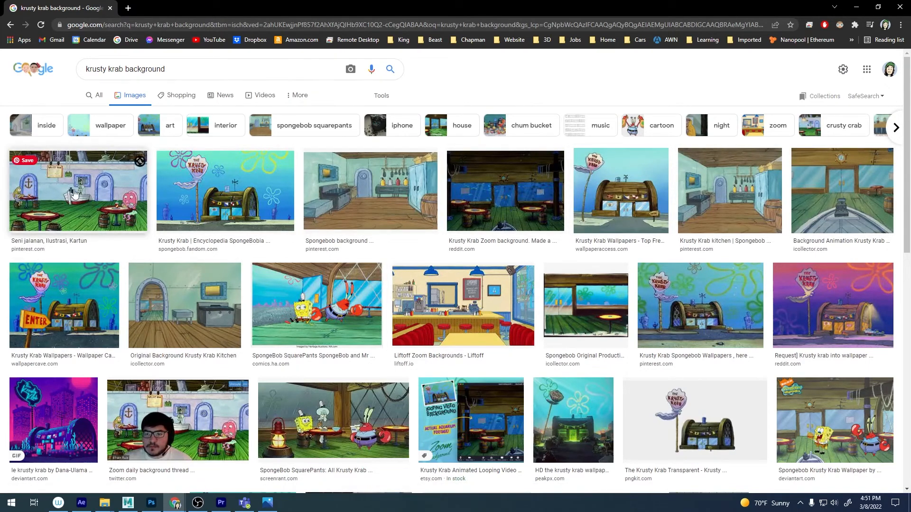
Refine the image search to "krusty krab boat background".
click(126, 70)
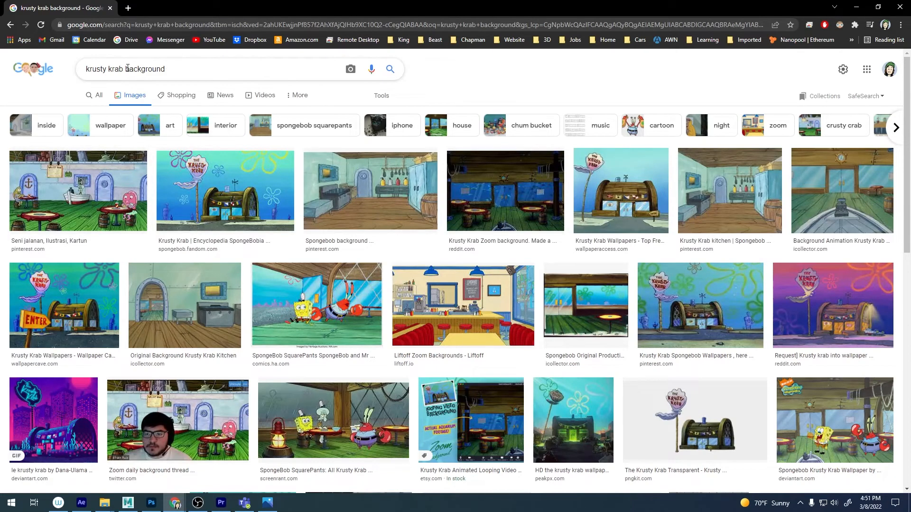
text(boat)
key(Return)
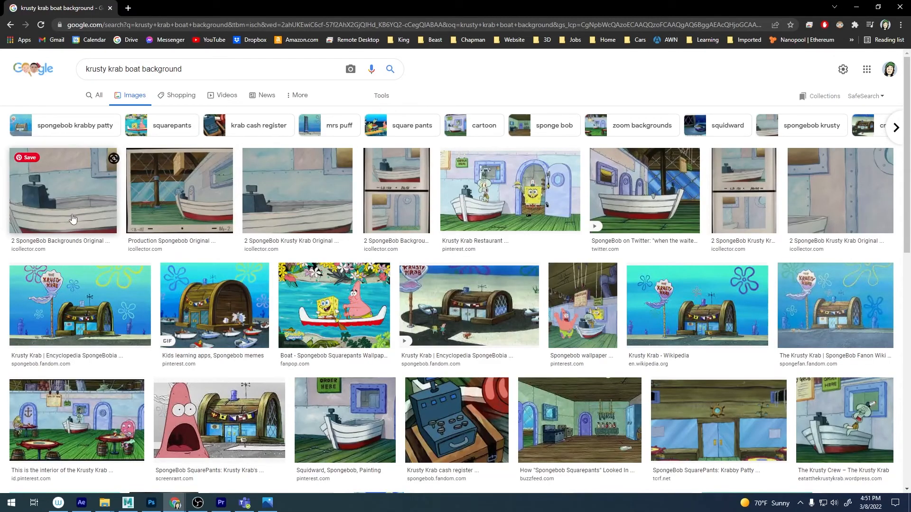
Compare the Krusty Krab interior images with the boat as possible backdrops for the character.
click(649, 205)
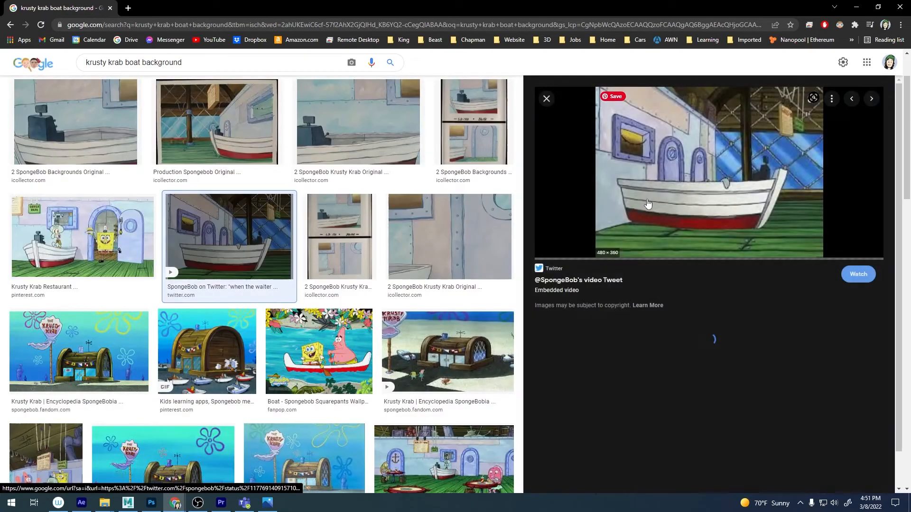
click(146, 243)
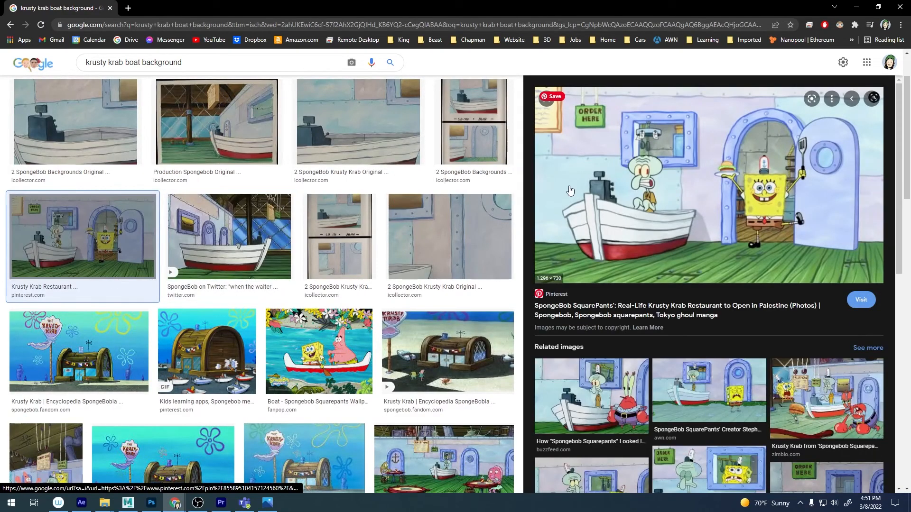
click(270, 264)
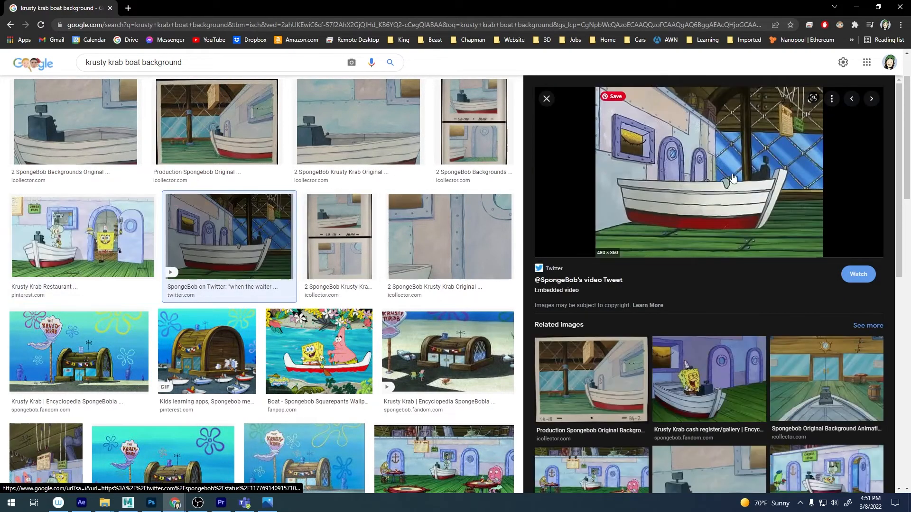
key(Left)
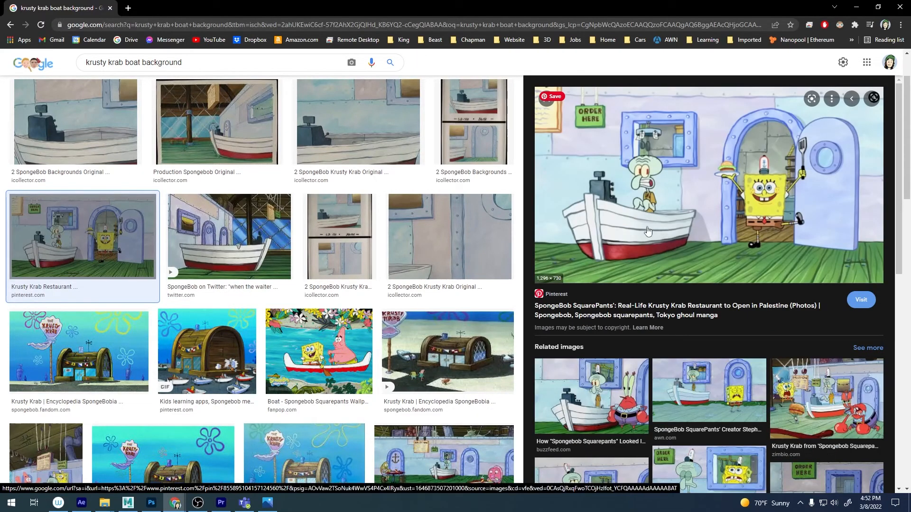
scroll(418, 333, down, 2)
click(427, 366)
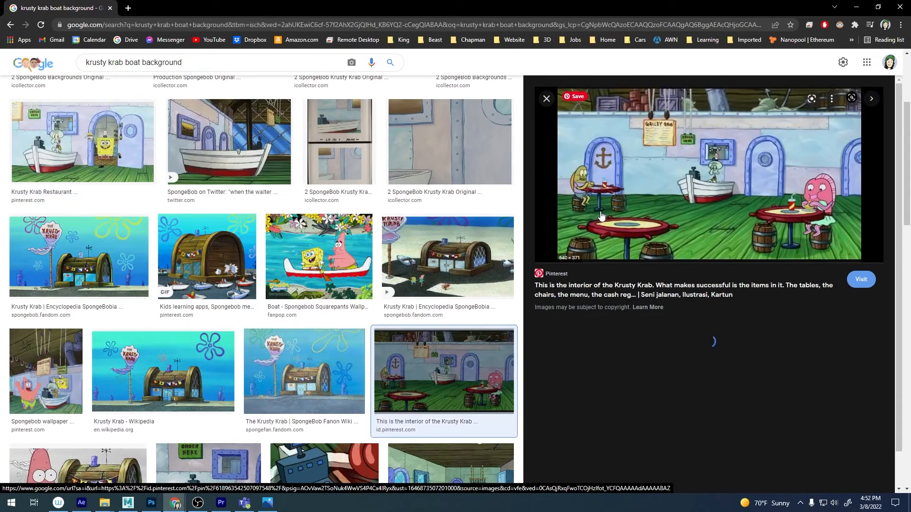
scroll(104, 213, up, 1)
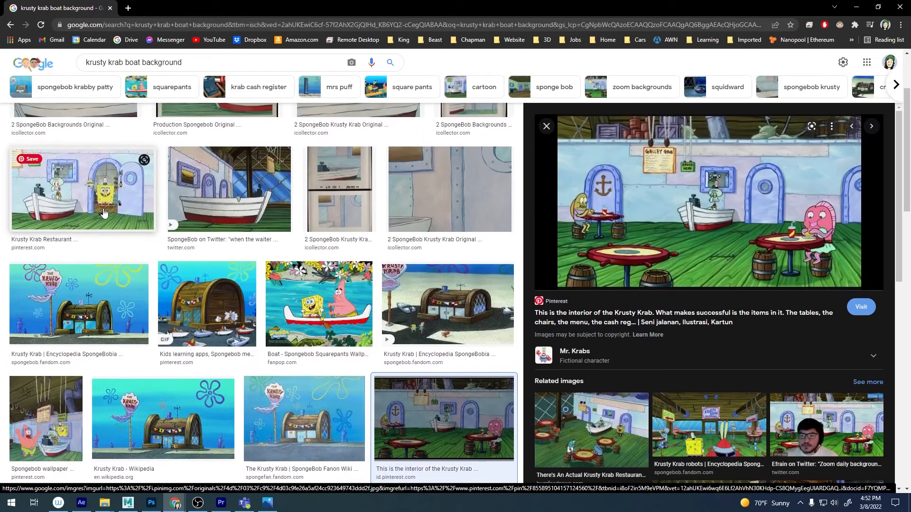
click(104, 213)
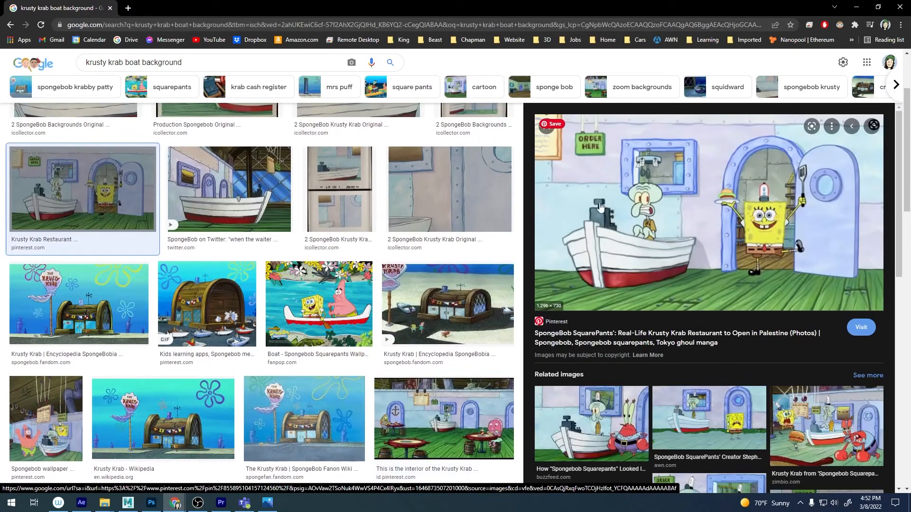
Start saving the empty boat image from the Twitter result and choose the personal folder inside STUDENT FOLDERS as its location.
click(266, 209)
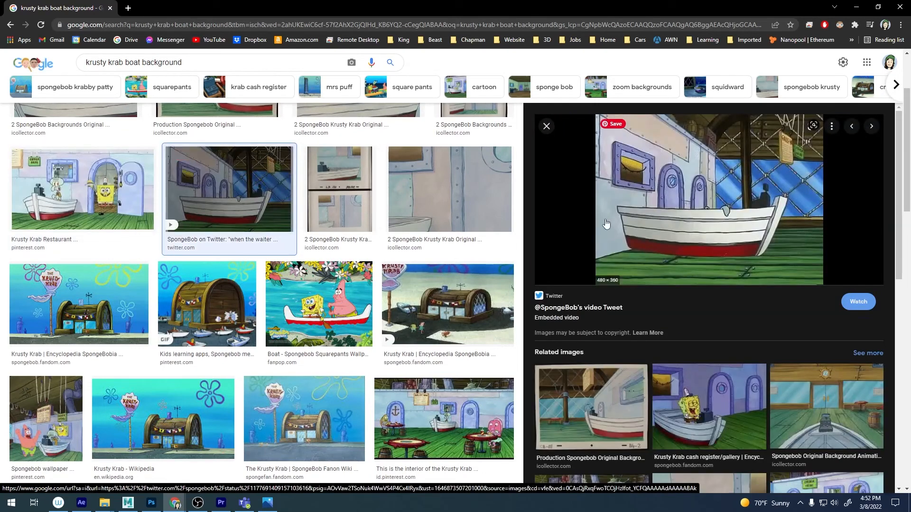
right_click(677, 221)
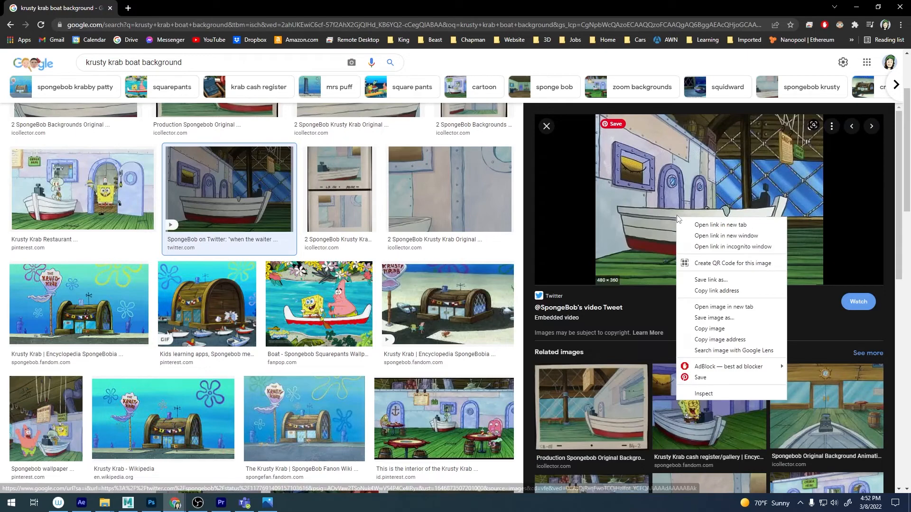
click(717, 316)
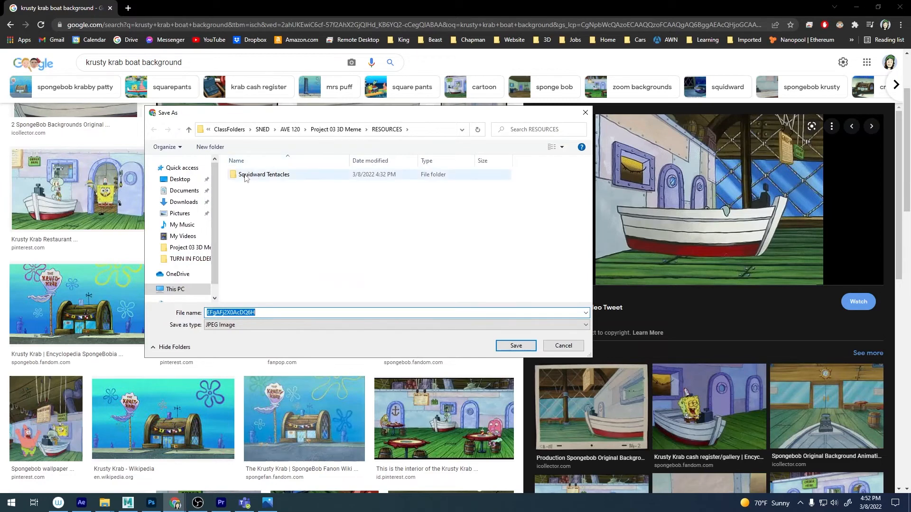
click(338, 134)
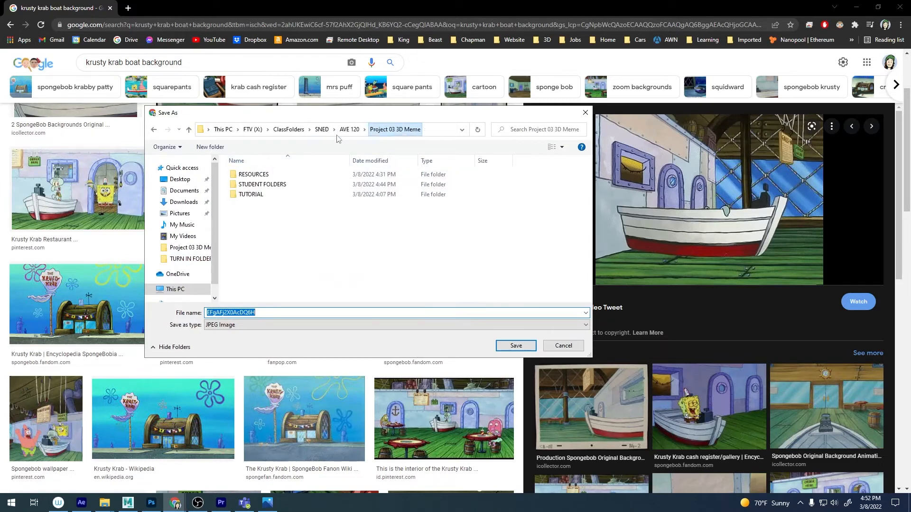
double_click(249, 185)
double_click(256, 246)
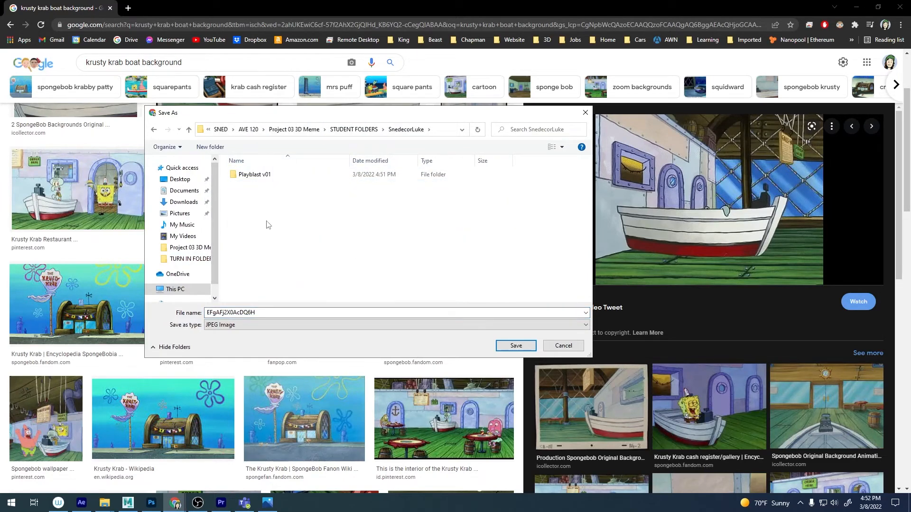
Name the image file Background and save it as a JPEG.
double_click(270, 312)
text(B)
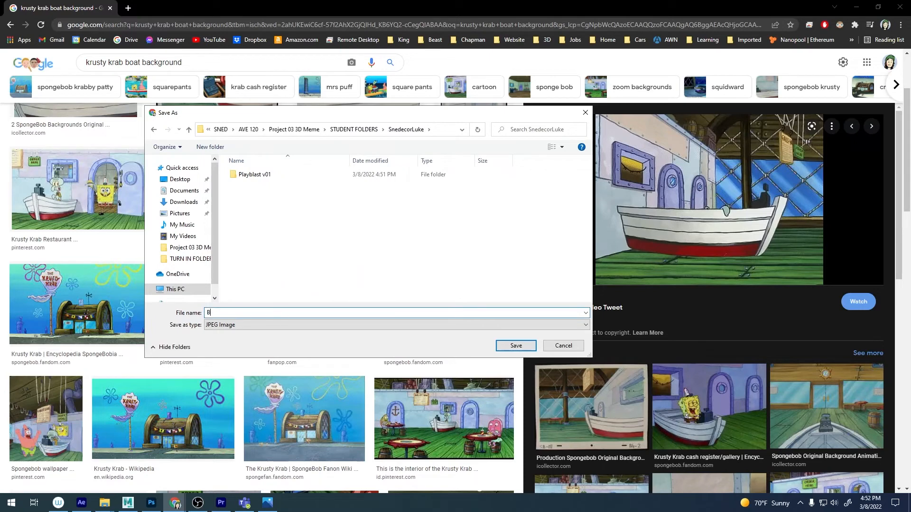
text(ackground)
key(Return)
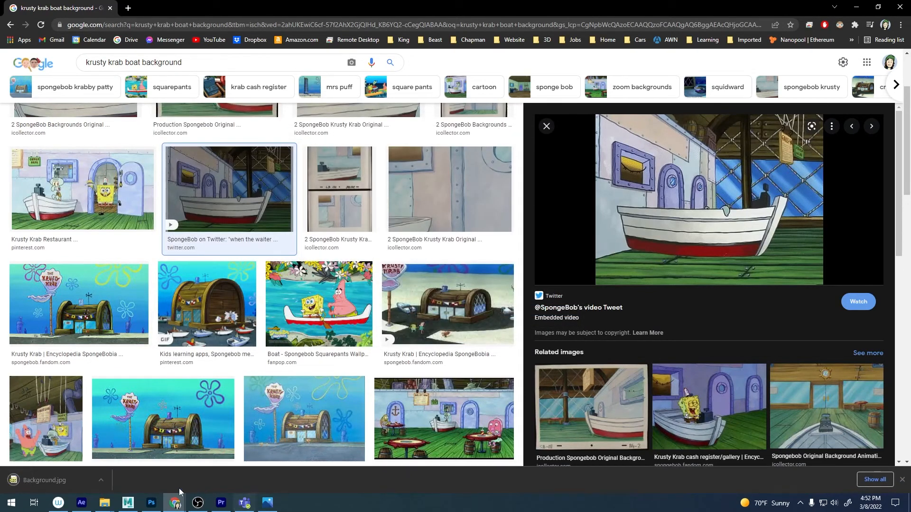
Switch to After Effects and import the Background JPG from the personal student folder as footage.
click(128, 502)
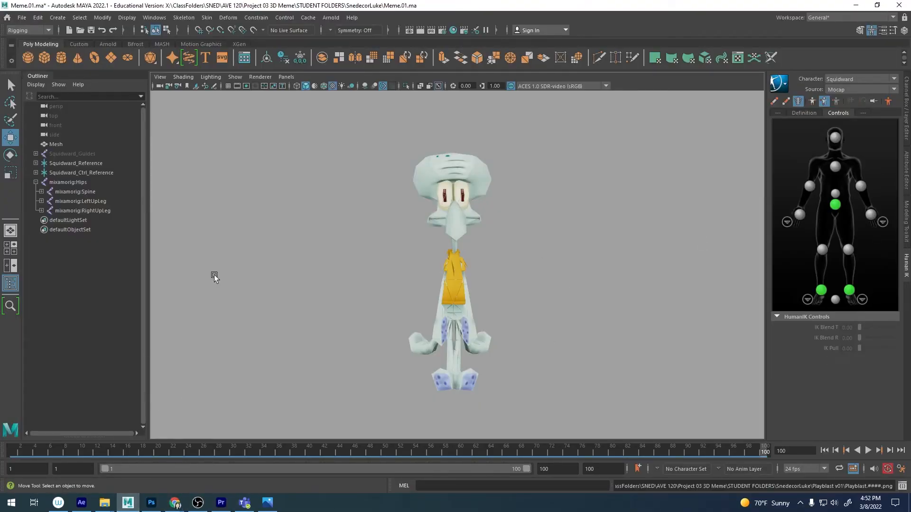
click(81, 502)
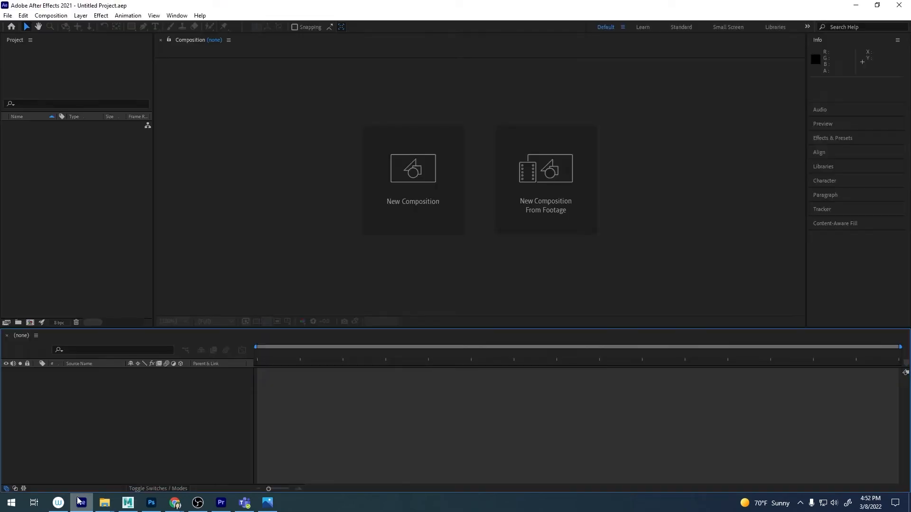
double_click(105, 209)
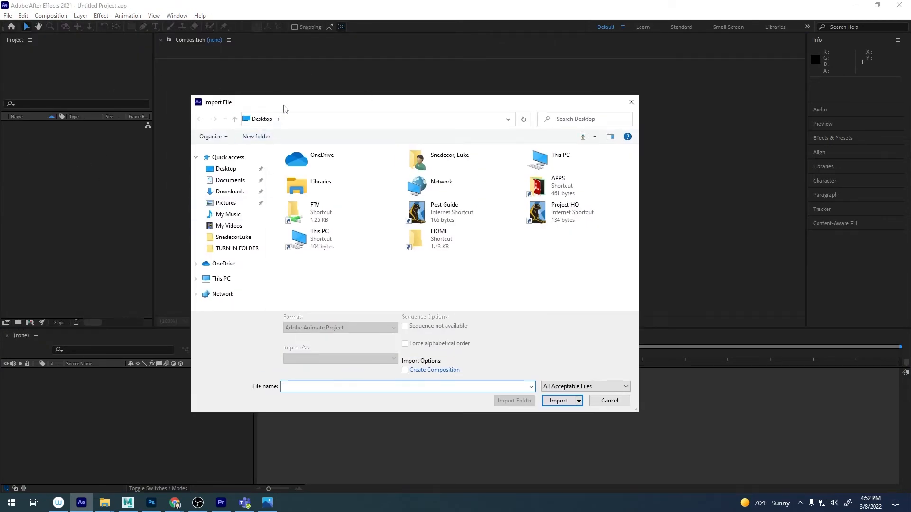
drag(284, 105, 284, 79)
click(235, 210)
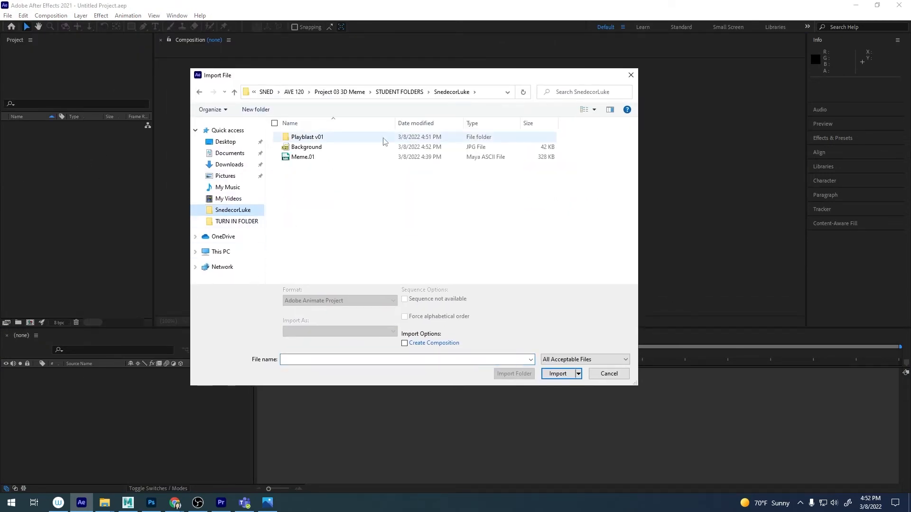
click(310, 148)
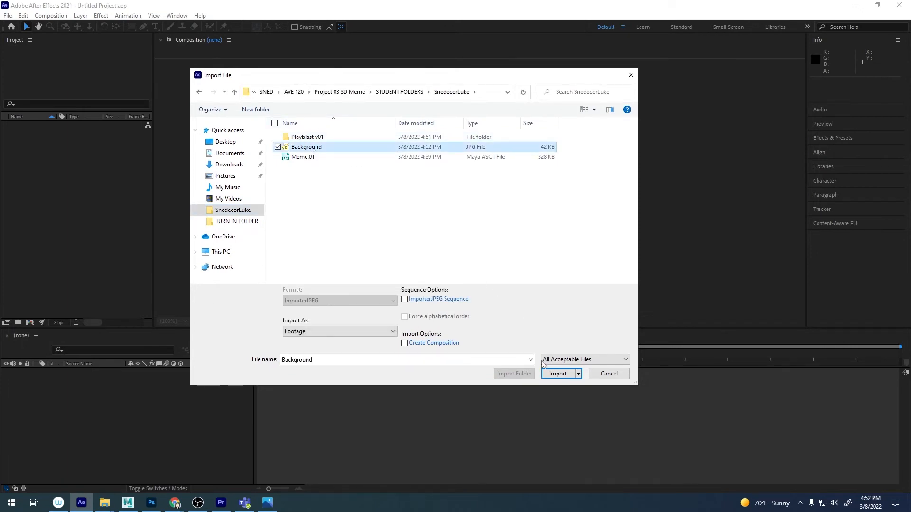
click(561, 374)
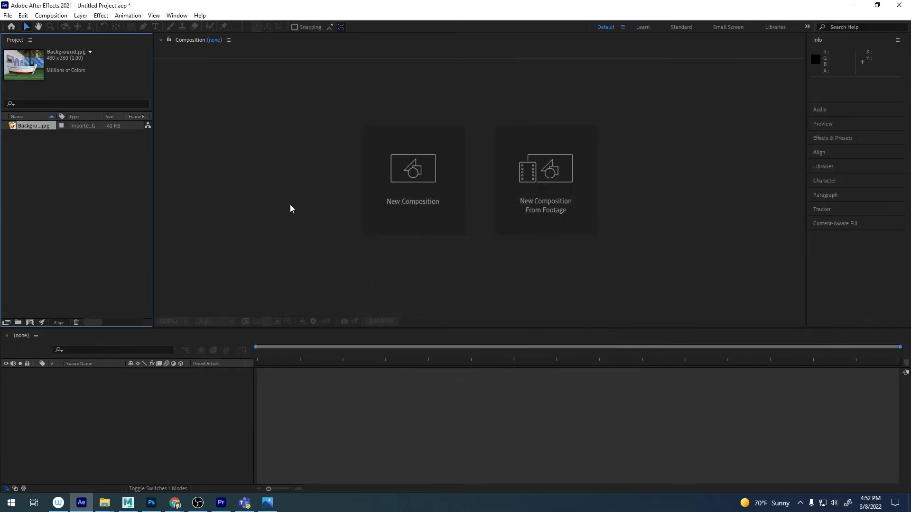
Import the Playblast v01 frames as a PNG sequence starting from Playblast.0001.
double_click(61, 170)
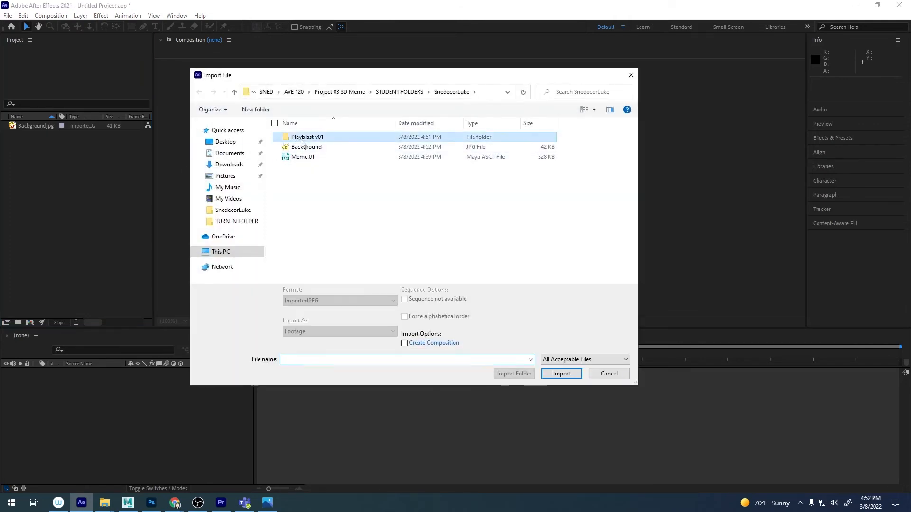
double_click(307, 137)
scroll(330, 174, down, 20)
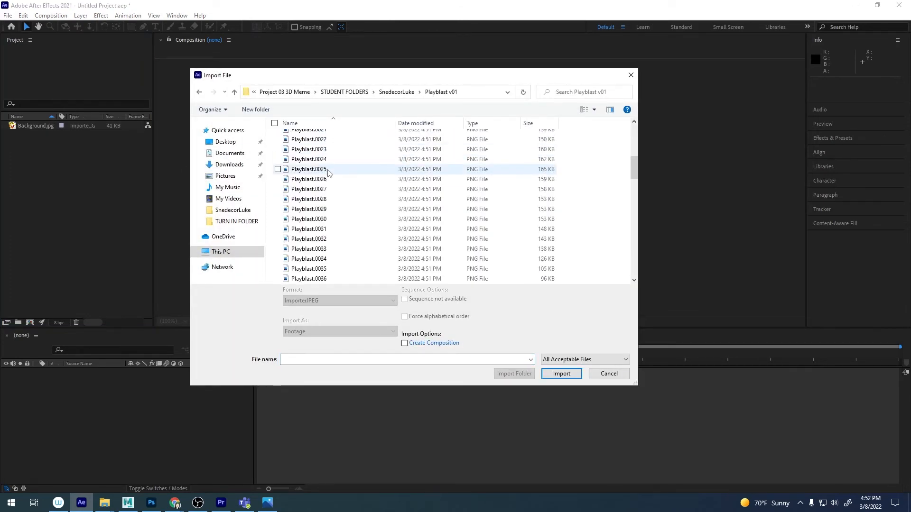
scroll(330, 207, up, 20)
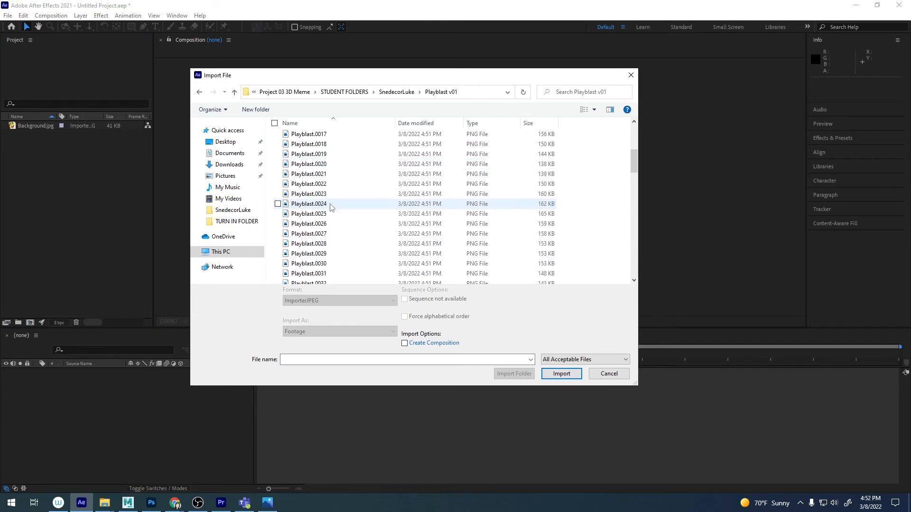
click(309, 137)
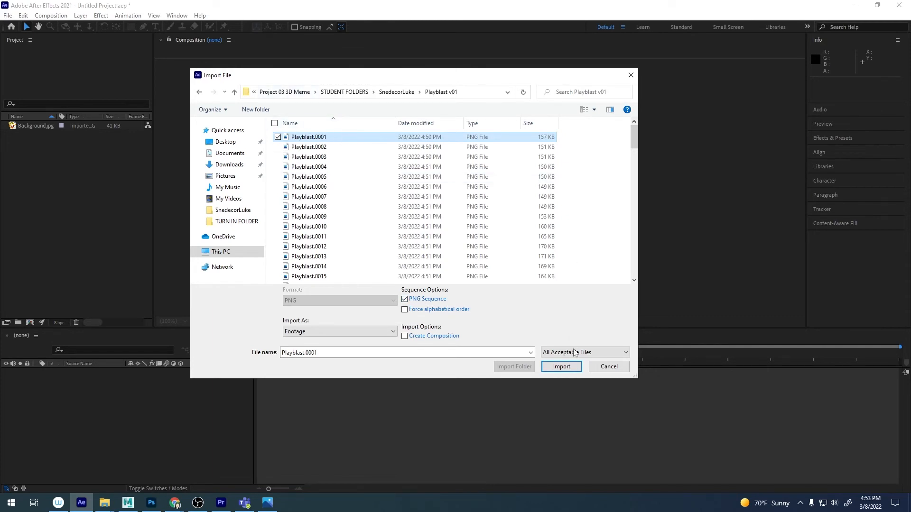
click(561, 366)
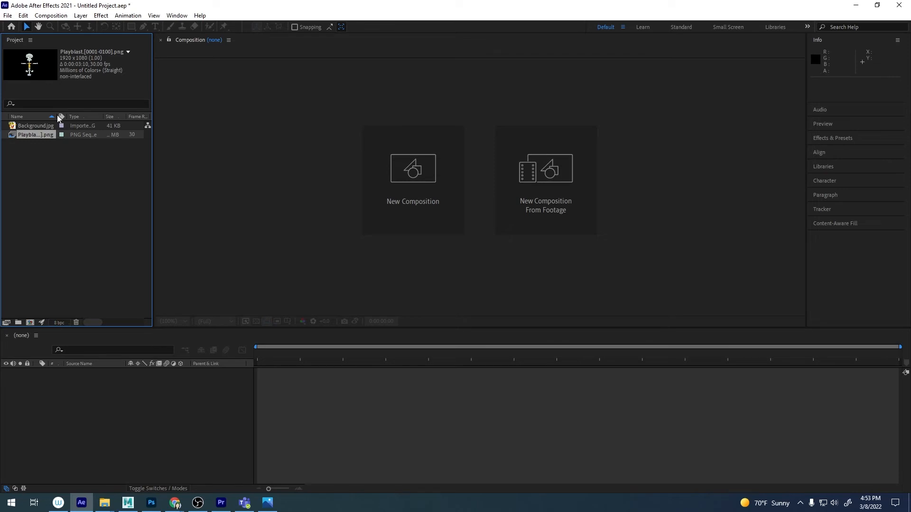
Preview the Background image and the Playblast PNG sequence as footage, and play back the sequence.
drag(58, 118, 103, 116)
double_click(55, 126)
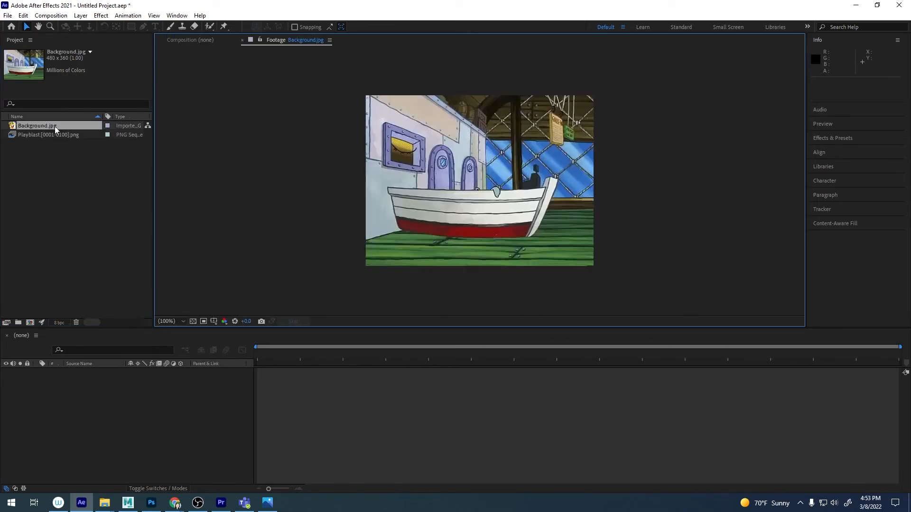
double_click(55, 135)
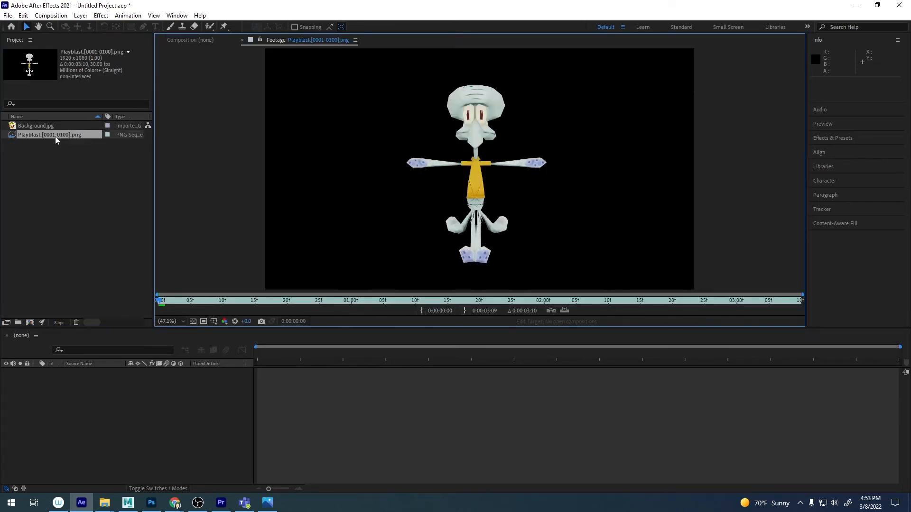
key(space)
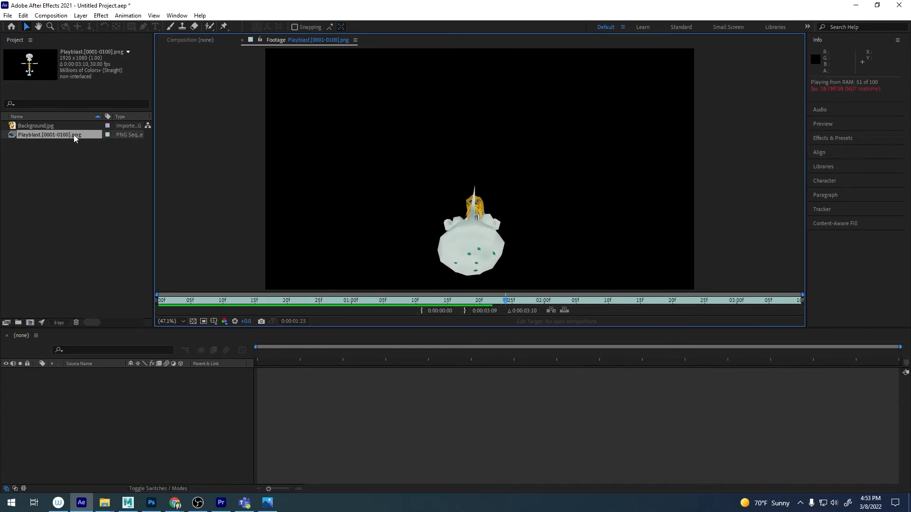
Create a composition from Background.jpg and add the Playblast PNG sequence as a layer above it.
click(55, 126)
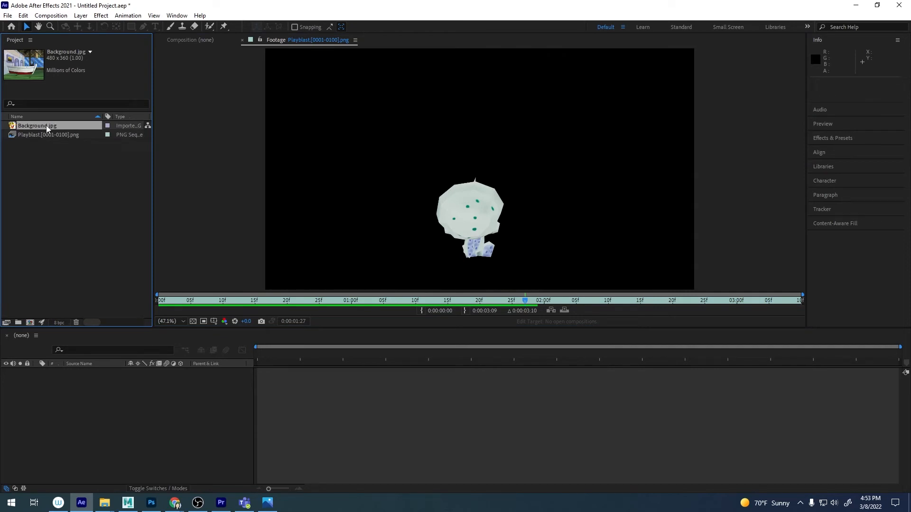
drag(38, 128, 29, 324)
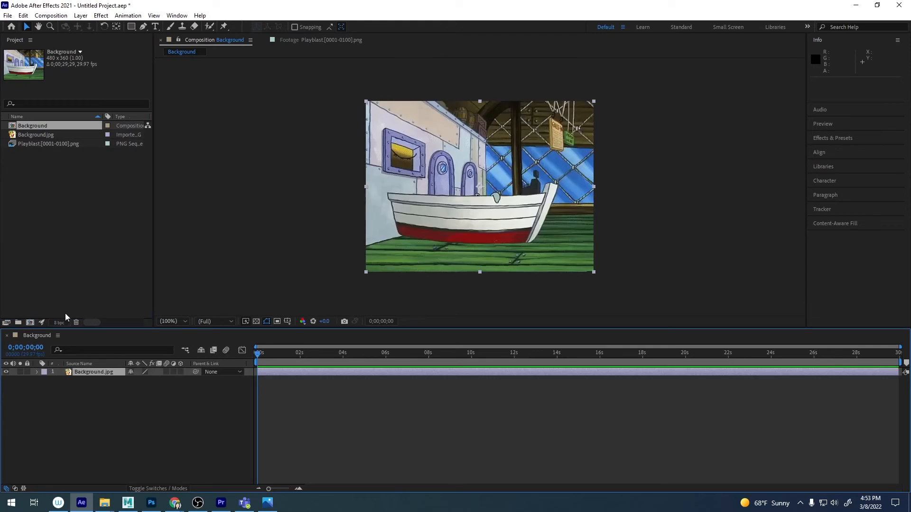
drag(59, 144, 91, 375)
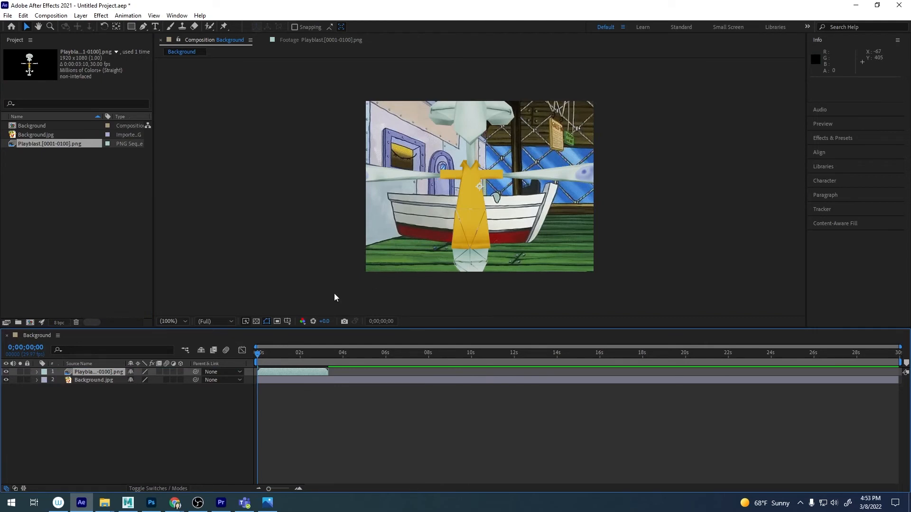
Scale the Playblast layer down uniformly to 38%.
key(s)
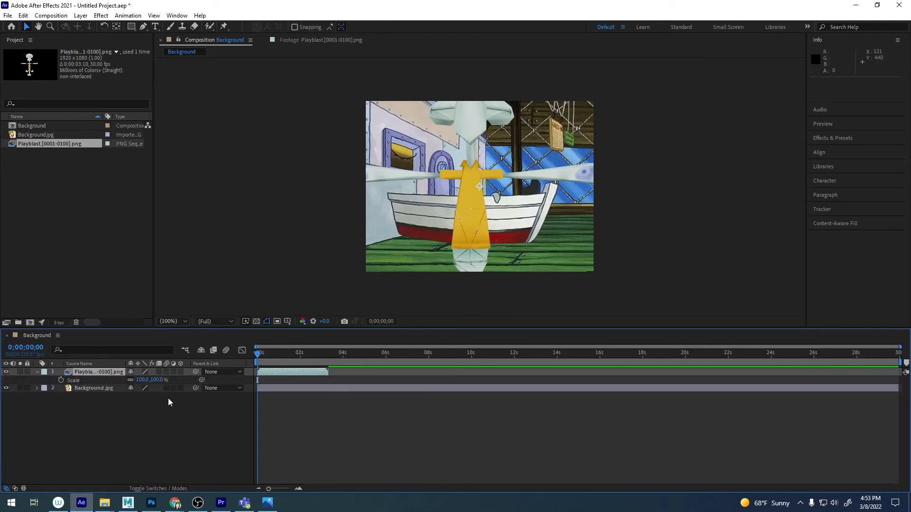
drag(144, 382, 118, 381)
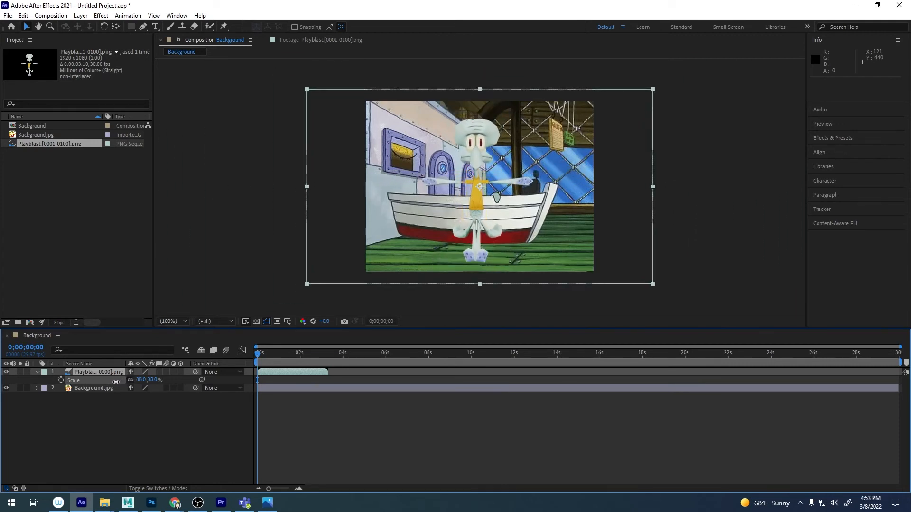
Cut the first frame off the Playblast layer, keeping its start at 0;00;00;00, and move Squidward sideways to position about 195, 177.
click(297, 489)
click(297, 489)
click(297, 489)
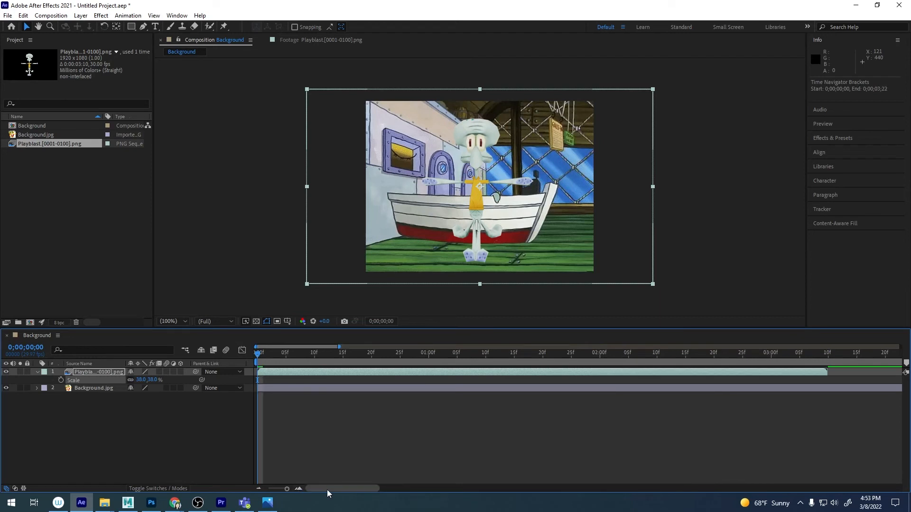
drag(257, 371, 284, 373)
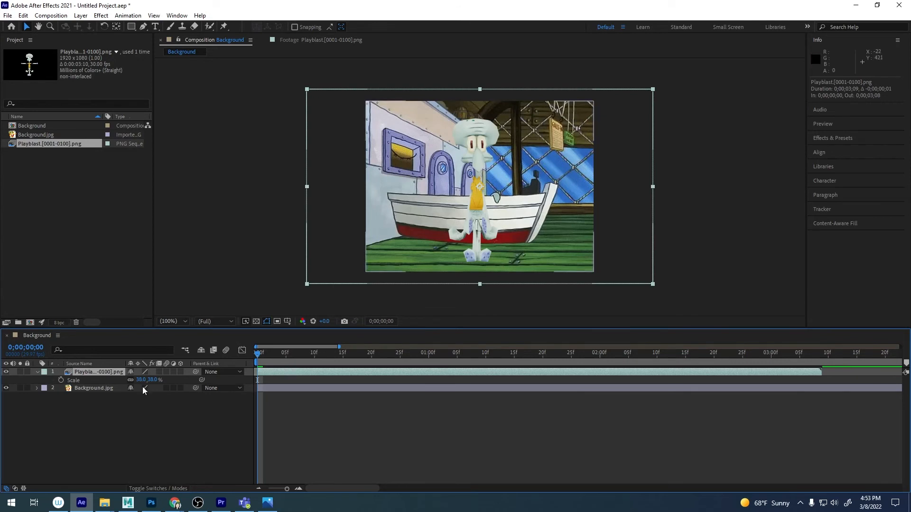
drag(141, 380, 139, 380)
drag(473, 226, 451, 225)
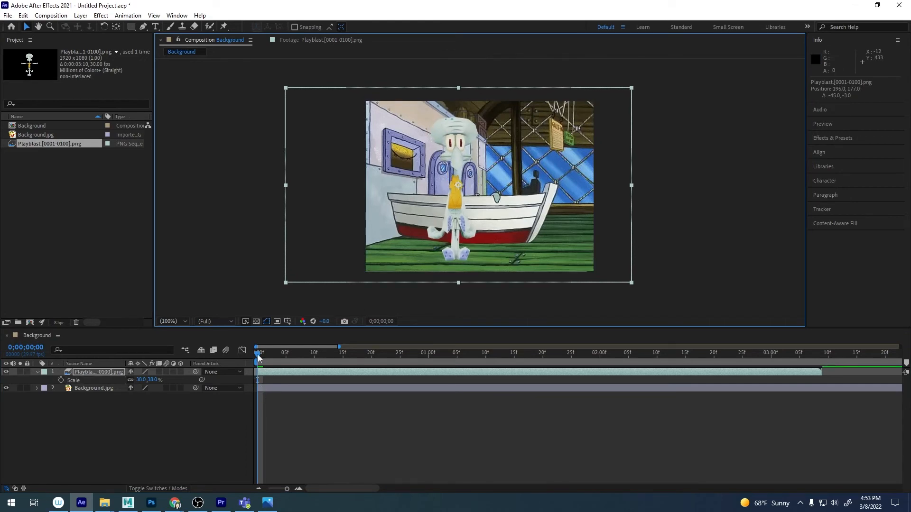
Go to 0;00;01;05, when Squidward is above the boat, duplicate the Background.jpg layer and place the copy above the Playblast layer.
drag(258, 359, 464, 349)
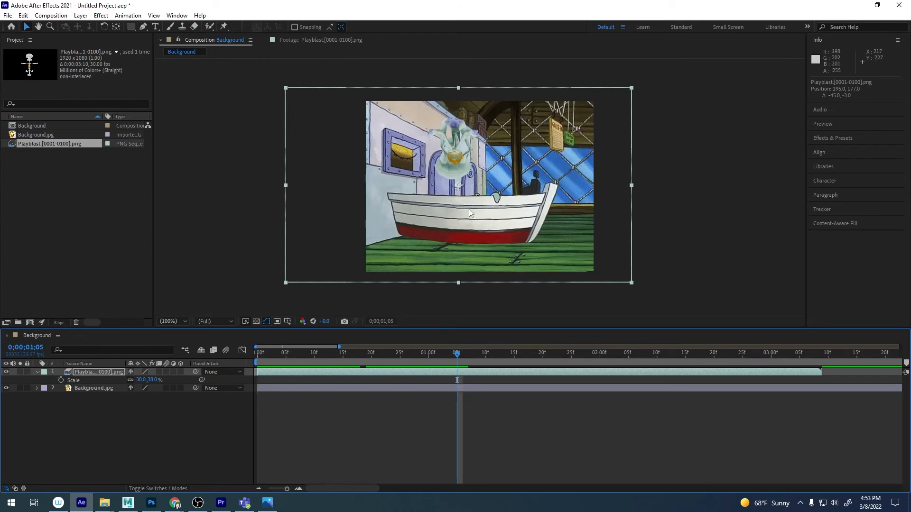
click(473, 388)
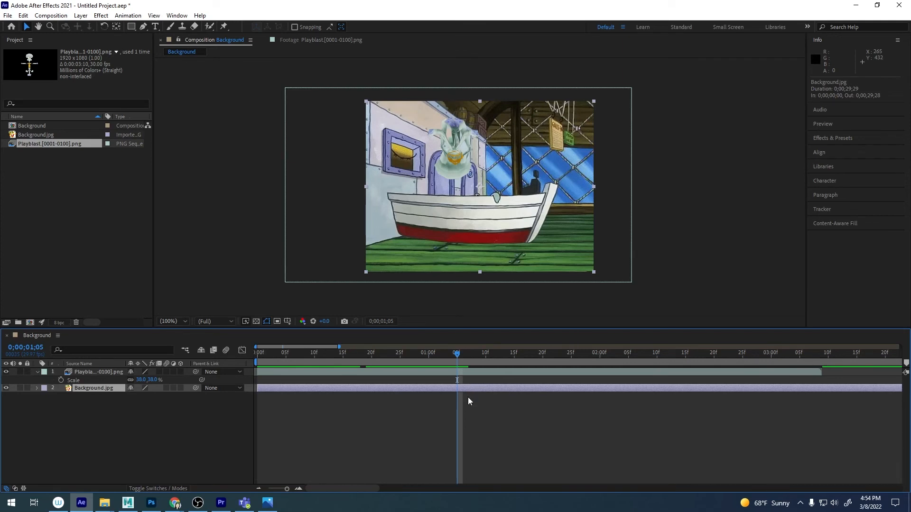
key(ctrl+d)
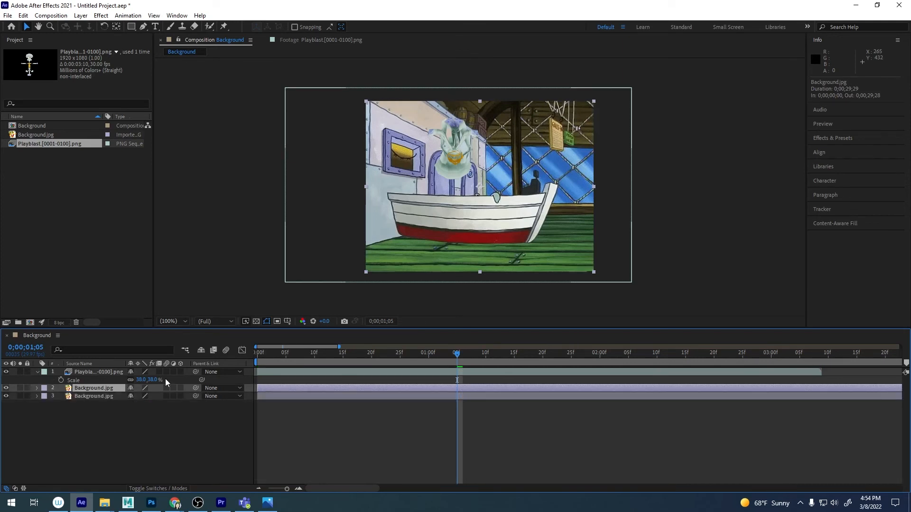
drag(89, 392, 101, 371)
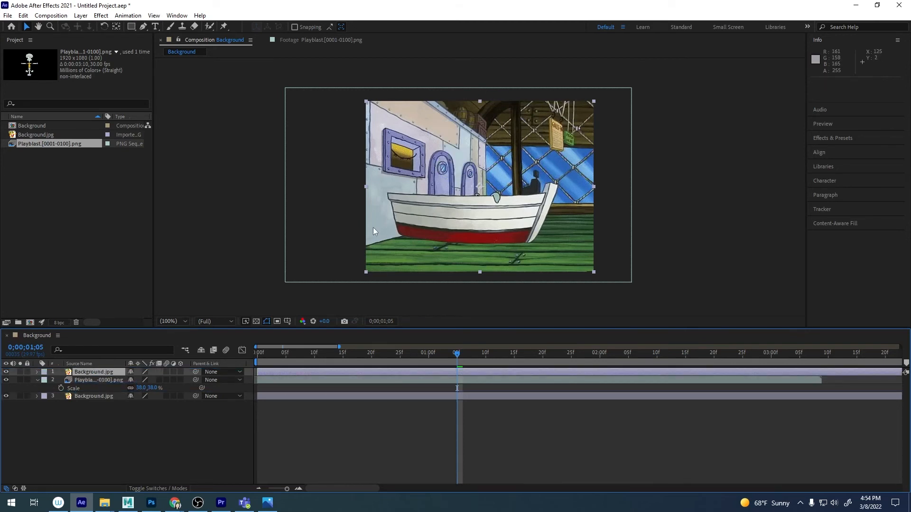
With the Pen tool, trace a mask on the top Background.jpg layer down the boat's stern and along the hull's lower edge to the bow.
scroll(456, 200, up, 2)
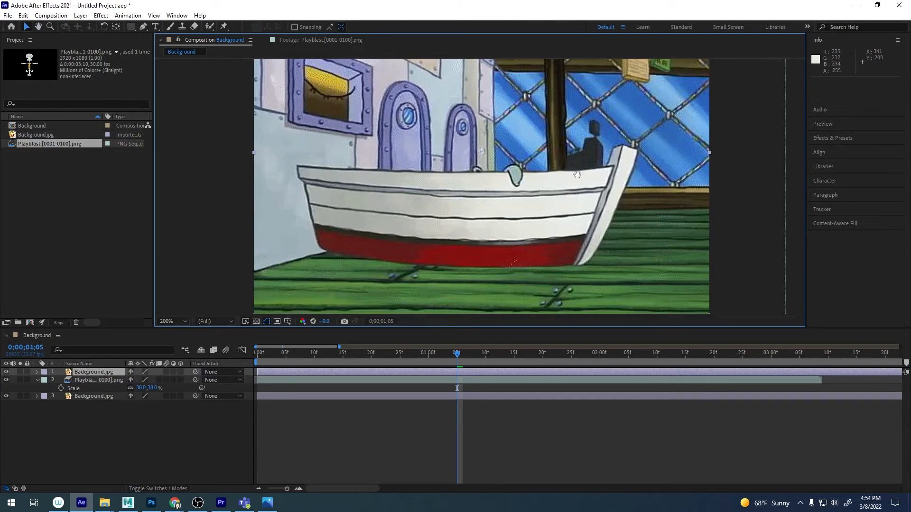
drag(577, 175, 570, 158)
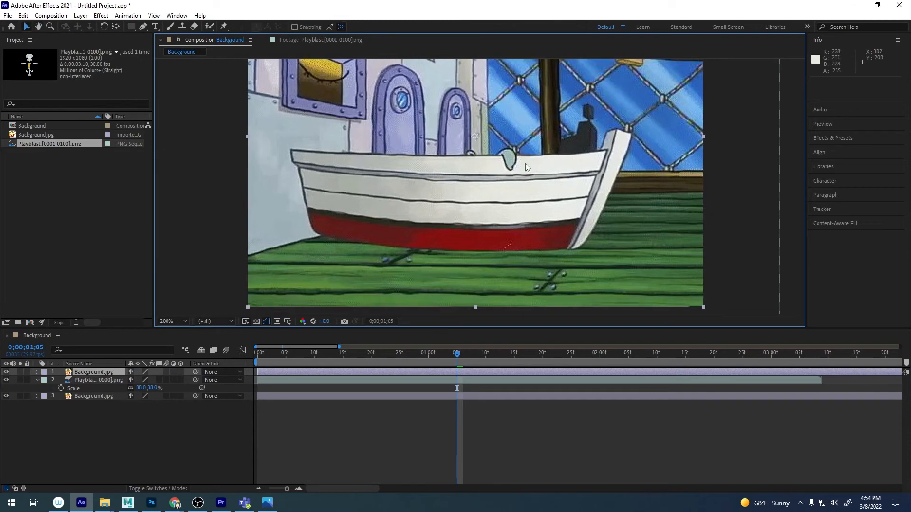
click(143, 27)
key(period)
key(period)
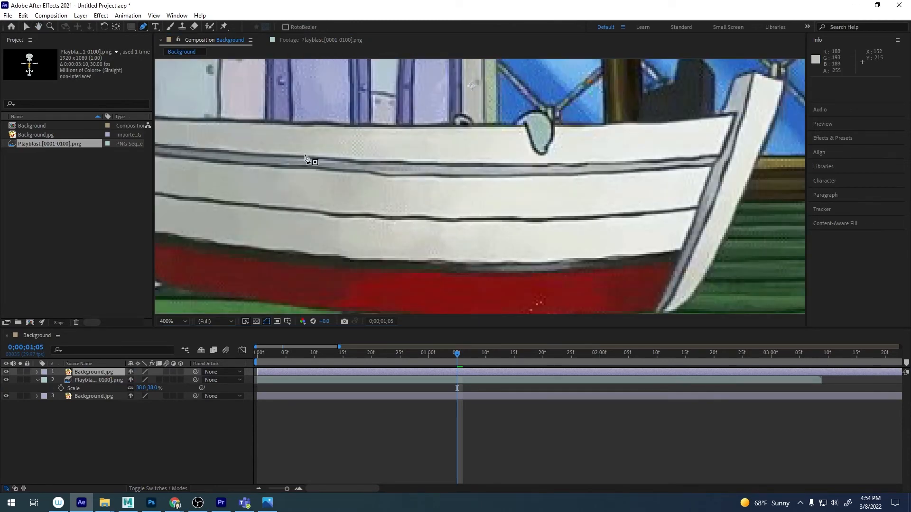
drag(305, 158, 346, 179)
key(grave)
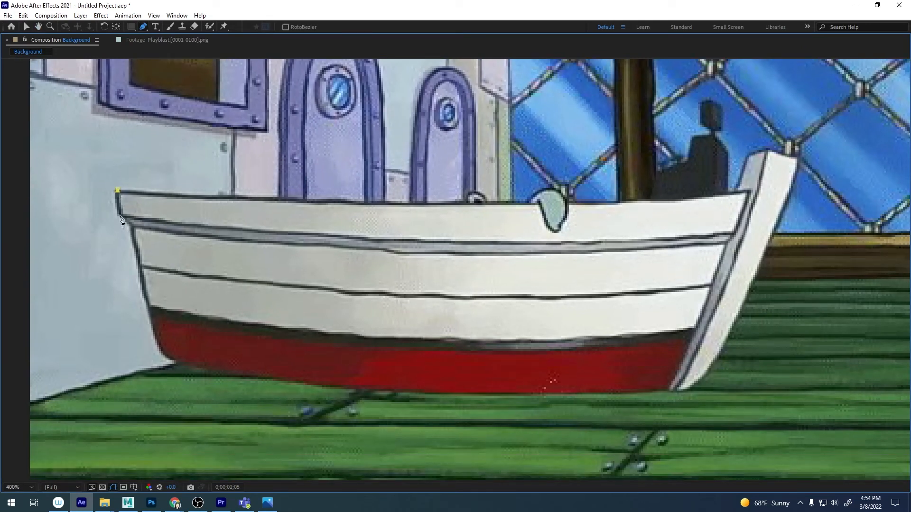
click(140, 266)
click(145, 291)
click(150, 317)
click(165, 356)
click(433, 393)
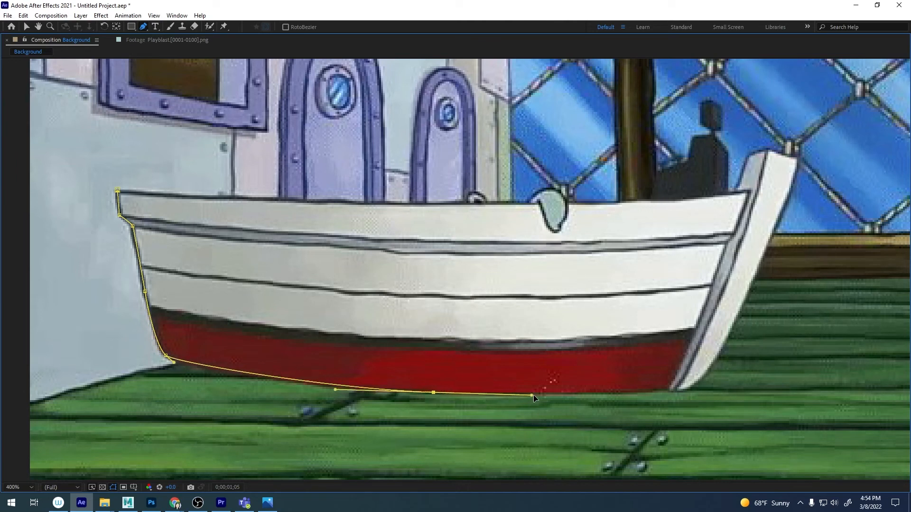
click(556, 396)
drag(686, 388, 707, 375)
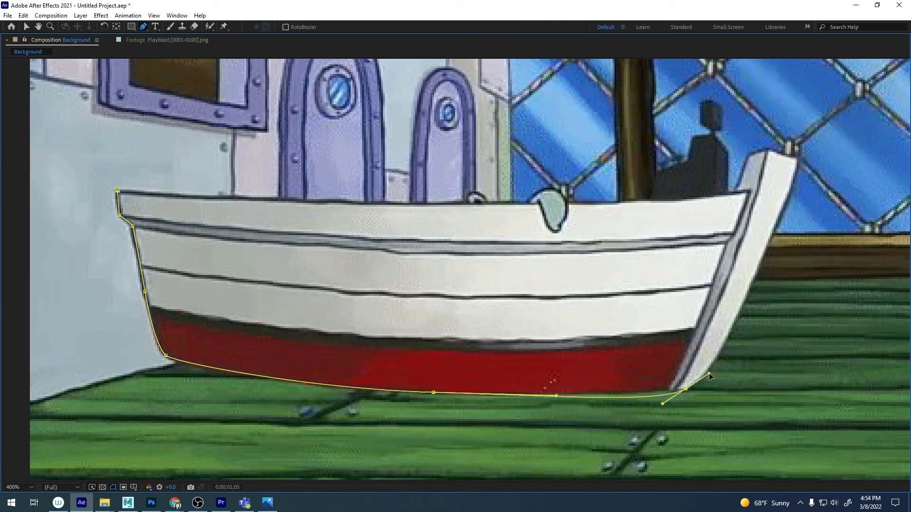
Continue the mask up the boat's bow and back along the upper rim, closing it at the starting point.
click(772, 225)
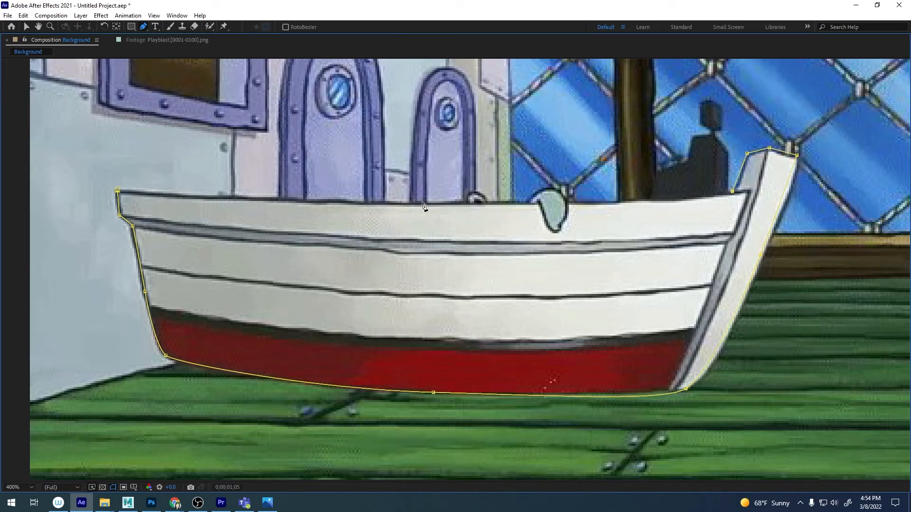
drag(424, 203, 231, 197)
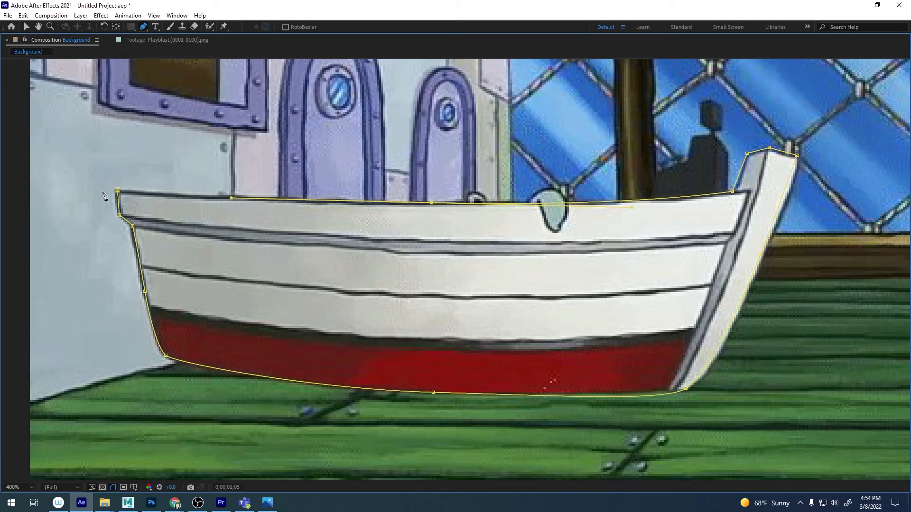
scroll(468, 283, down, 2)
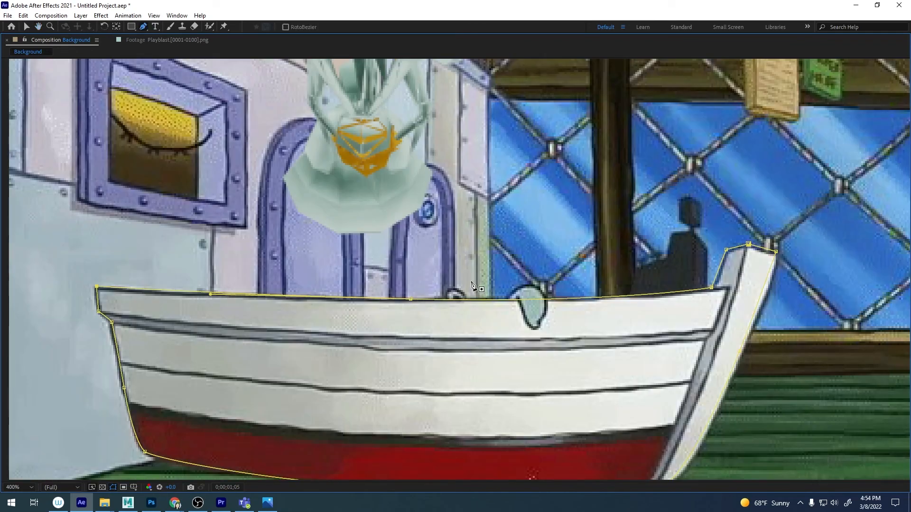
middle_drag(467, 284, 493, 265)
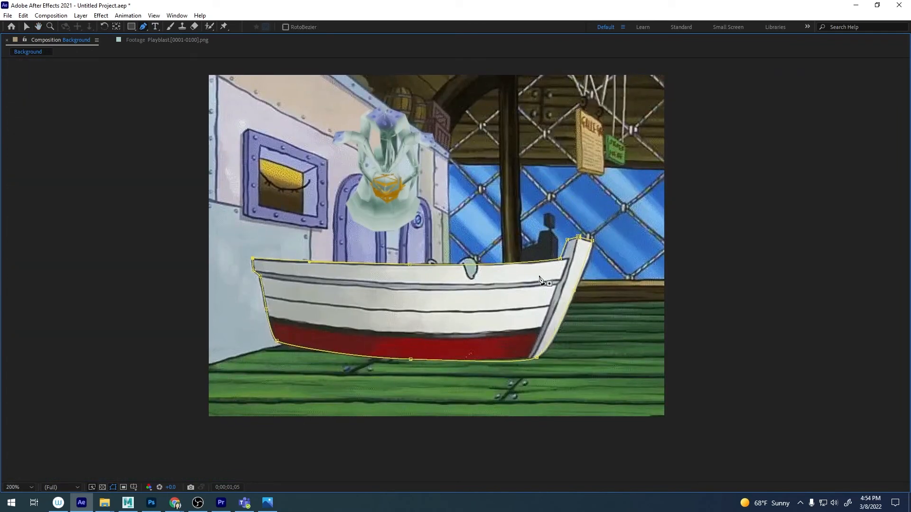
key(grave)
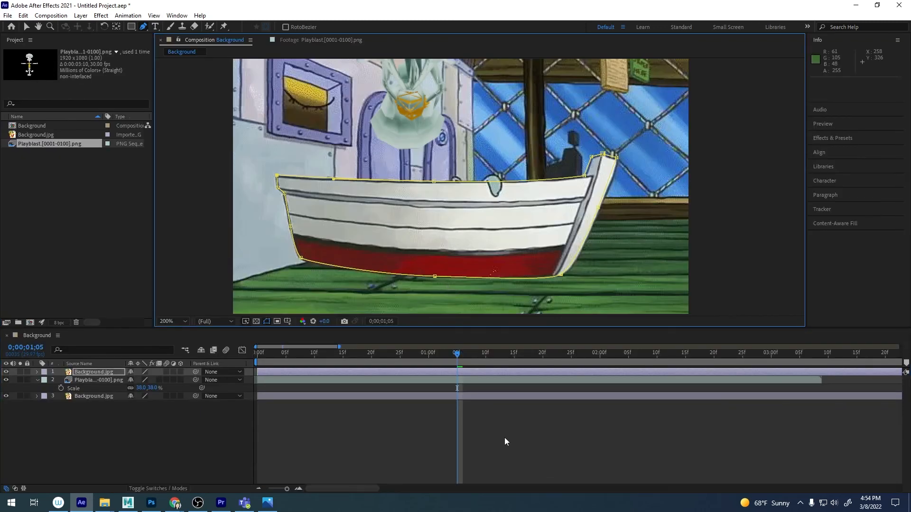
Trim the start of the masked top Background.jpg layer to 0;00;01;05.
click(505, 438)
click(455, 371)
mouse_move(457, 353)
mouse_down()
mouse_move(666, 353)
mouse_move(543, 355)
mouse_move(405, 375)
mouse_move(462, 367)
mouse_up()
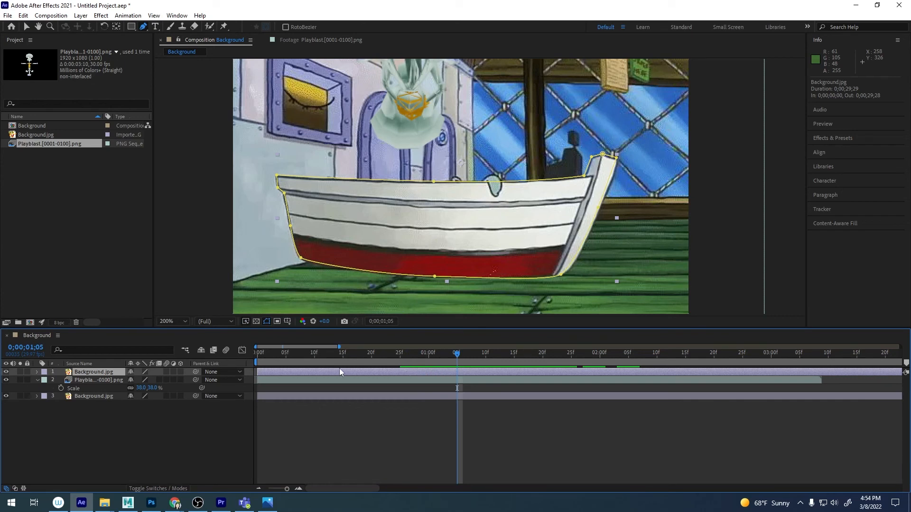
drag(257, 372, 491, 360)
Pull the boat mask's bottom point below the frame and lengthen both its curve handles to cover the floor under the hull.
scroll(451, 256, down, 1)
middle_drag(438, 241, 466, 192)
scroll(446, 227, up, 1)
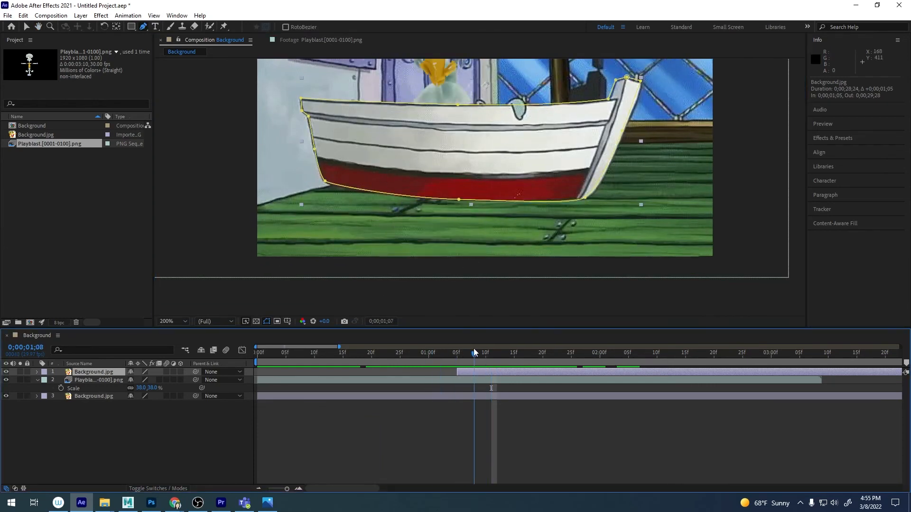
click(485, 359)
key(v)
drag(458, 200, 439, 299)
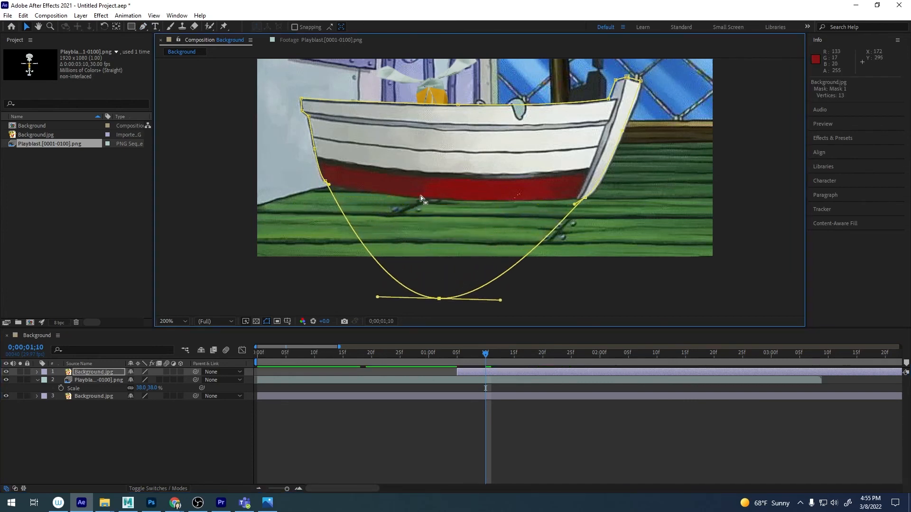
drag(377, 297, 284, 299)
drag(500, 299, 606, 299)
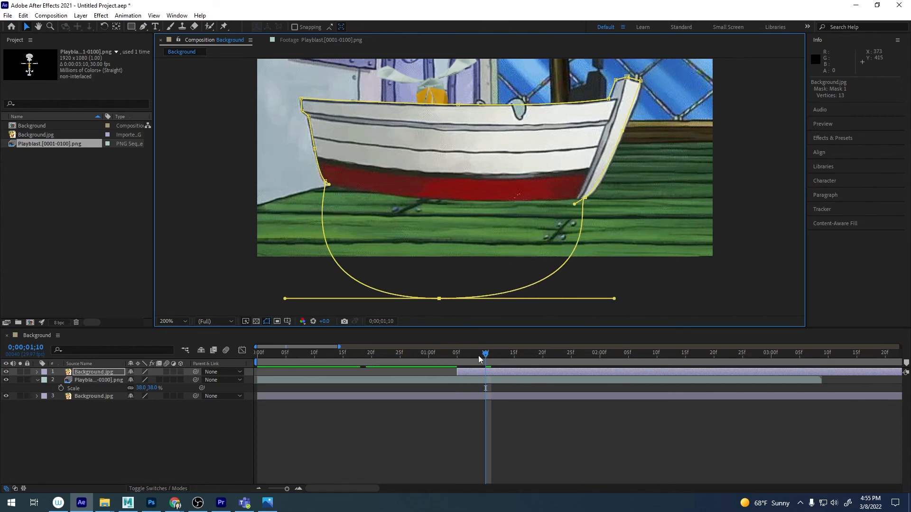
Play back the composition to check Squidward's flip and landing behind the masked boat.
drag(484, 354, 434, 353)
drag(506, 176, 482, 261)
key(space)
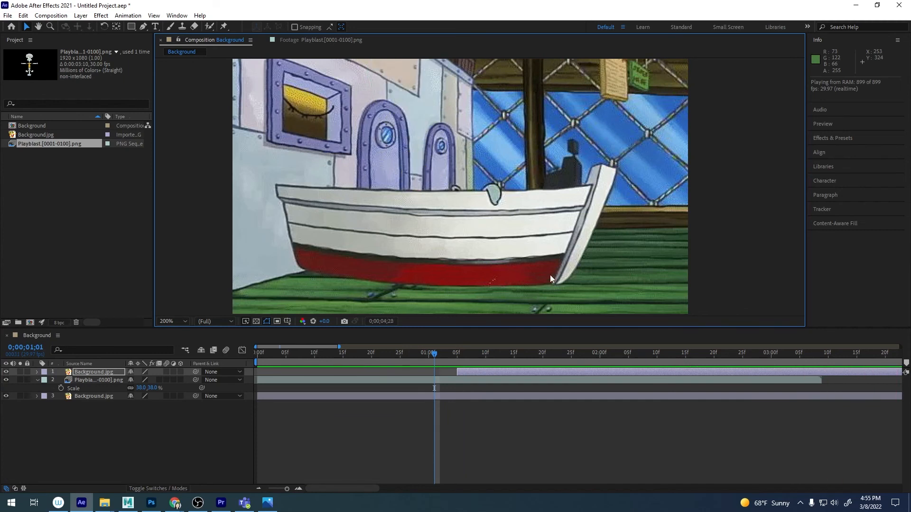
End the work area at 0;00;03;08, the end of the Playblast layer, and trim the composition to the work area.
drag(507, 353, 819, 369)
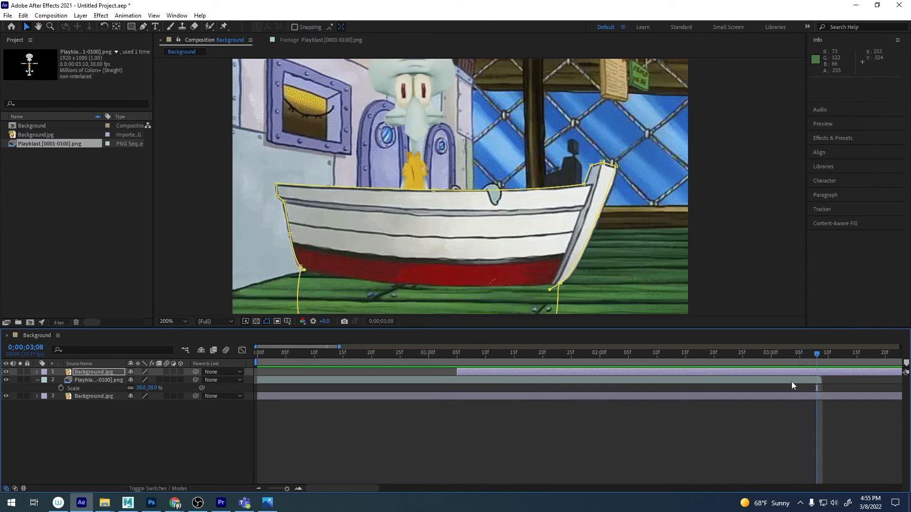
key(n)
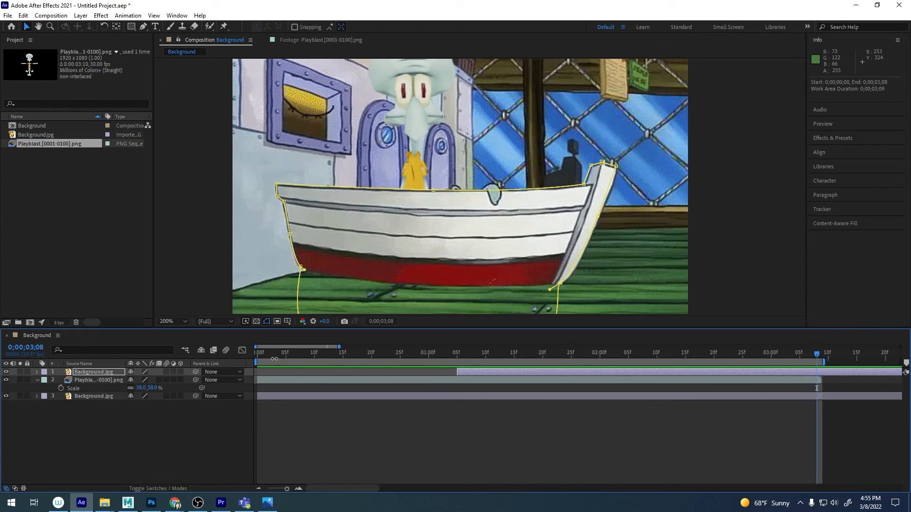
right_click(810, 364)
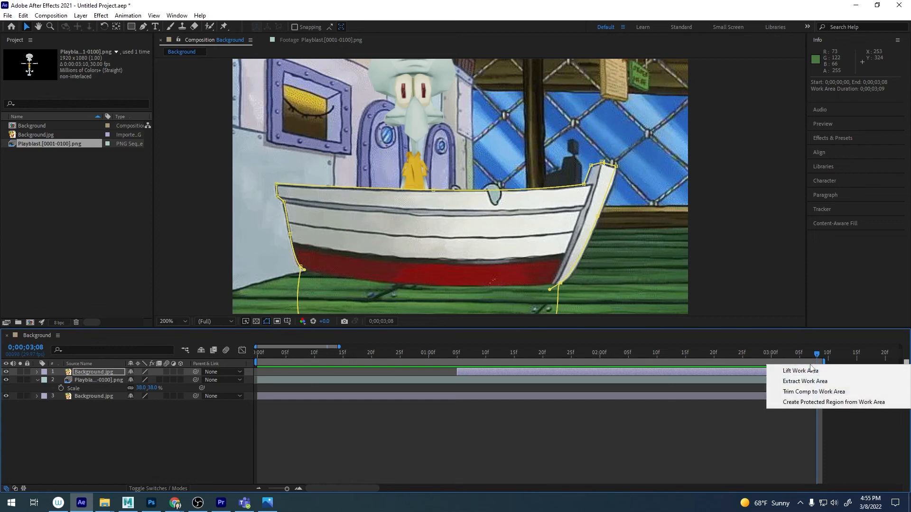
click(810, 394)
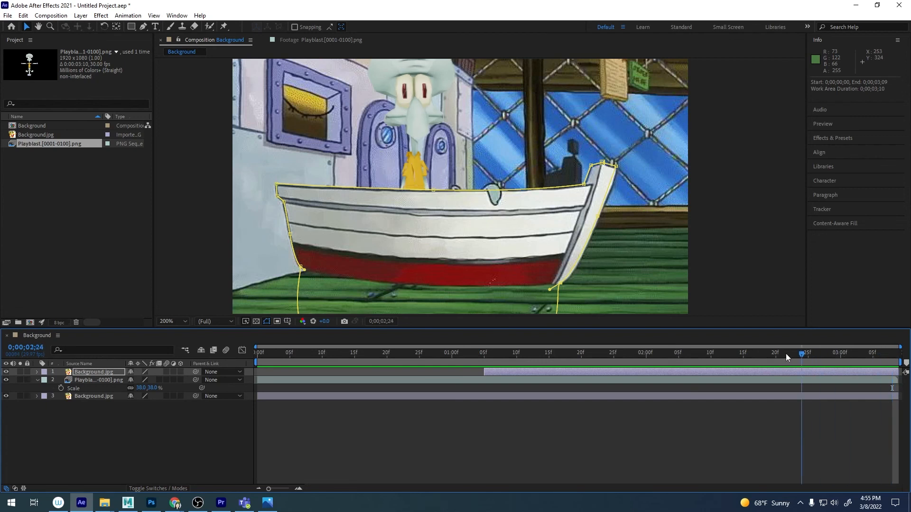
Play back the trimmed composition to check Squidward's flip and landing in the boat.
key(space)
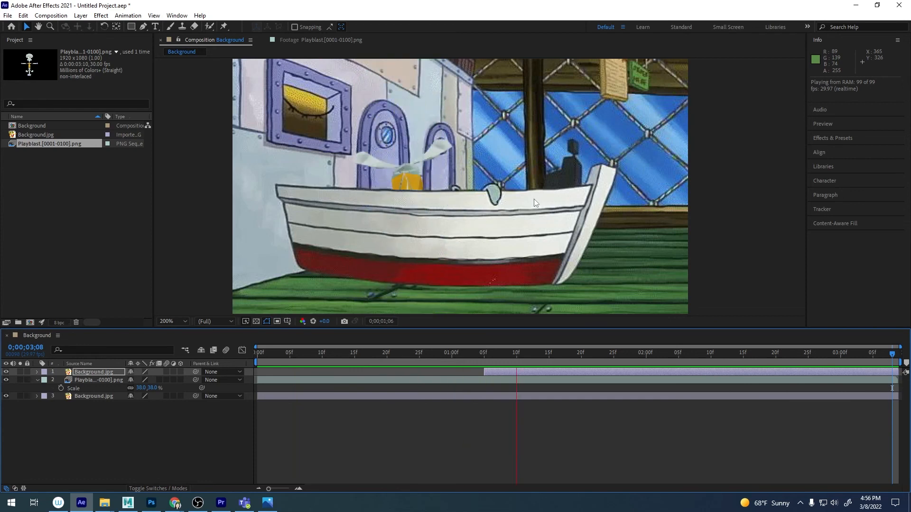
click(586, 249)
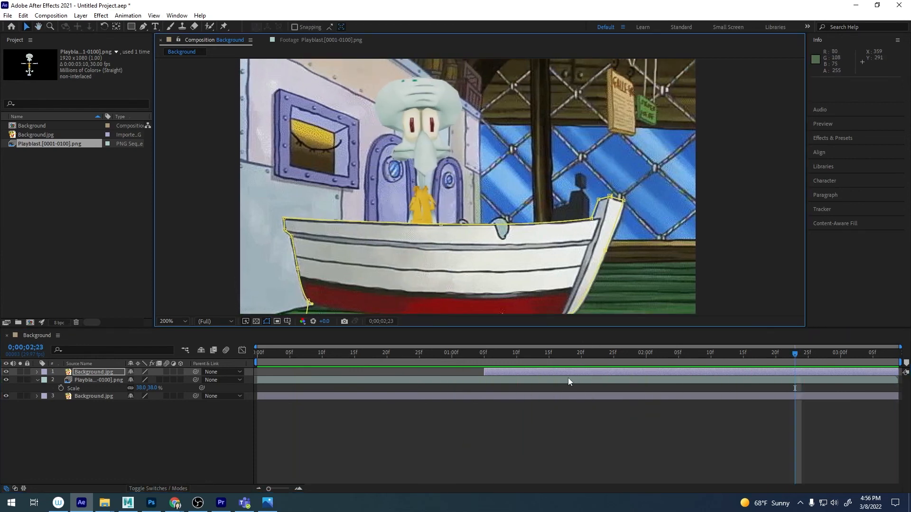
Find the Lumetri Color effect and apply it to the Playblast layer.
click(567, 379)
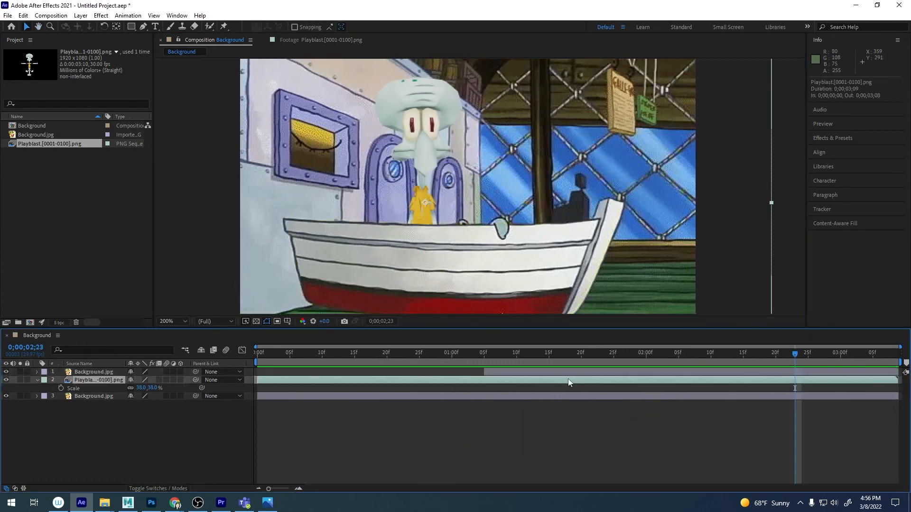
click(841, 139)
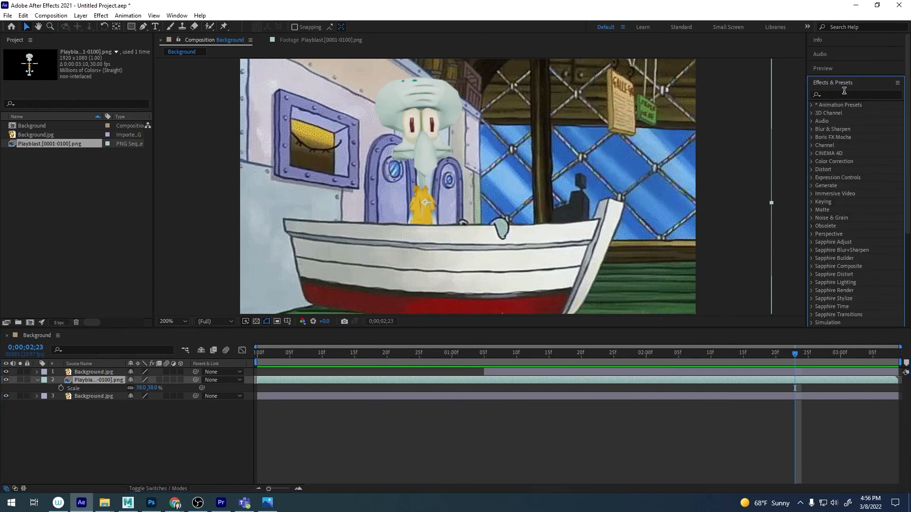
click(838, 93)
text(lume)
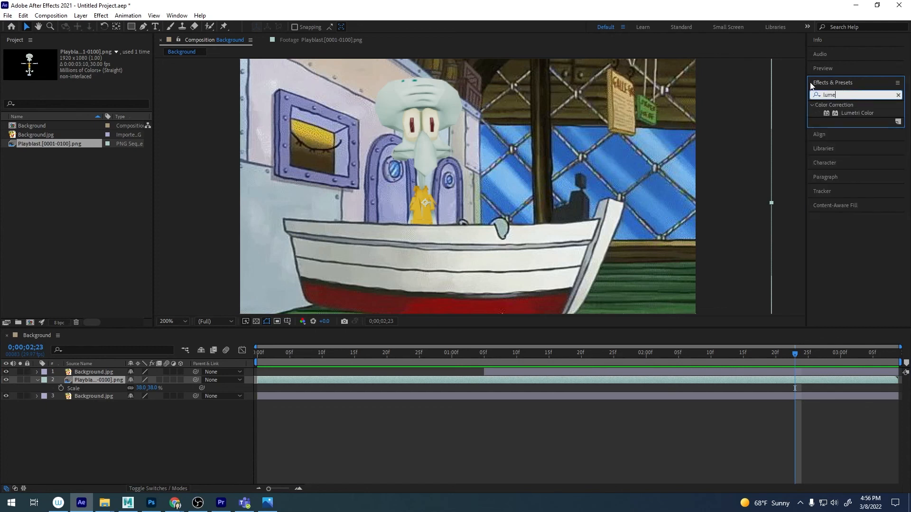
double_click(863, 112)
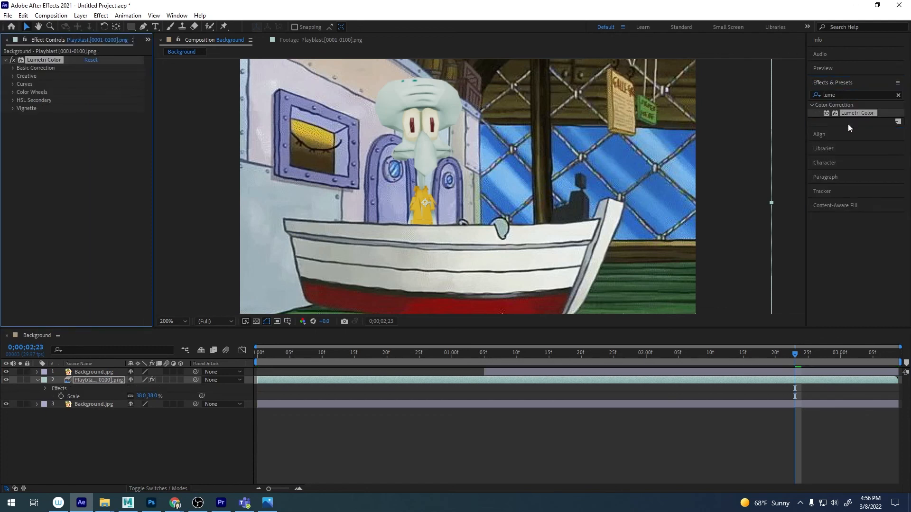
In the Playblast layer's Lumetri Basic Correction, set Exposure to -0.4, Contrast 13.2, Highlights -12.1, Shadows 7.4 and Whites 54.0.
click(14, 69)
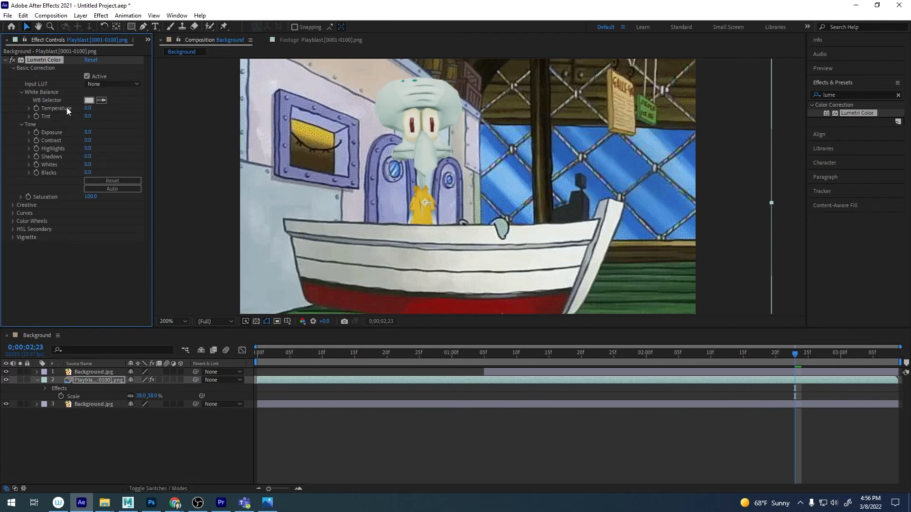
drag(76, 129, 69, 134)
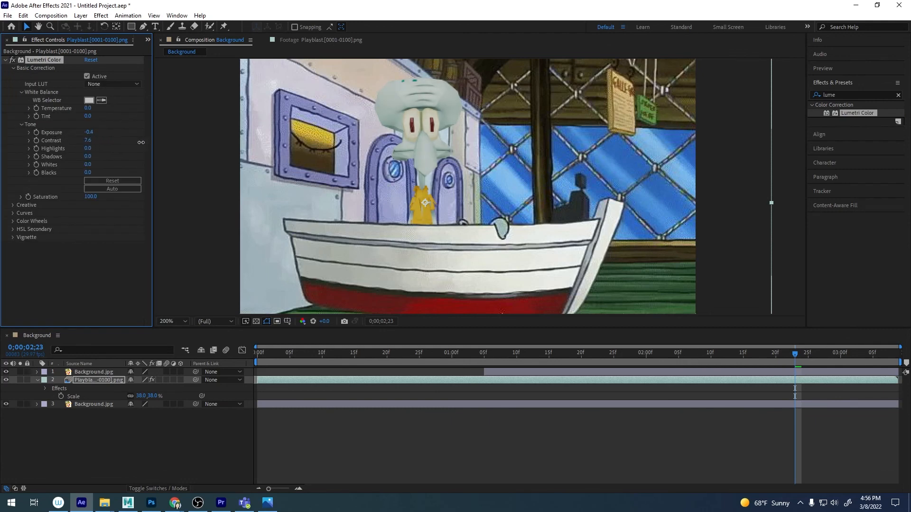
drag(14, 149, 32, 152)
drag(90, 164, 166, 163)
Scrub through the timeline and play the composition from the start to check the color-corrected Squidward against the background.
drag(619, 364, 750, 394)
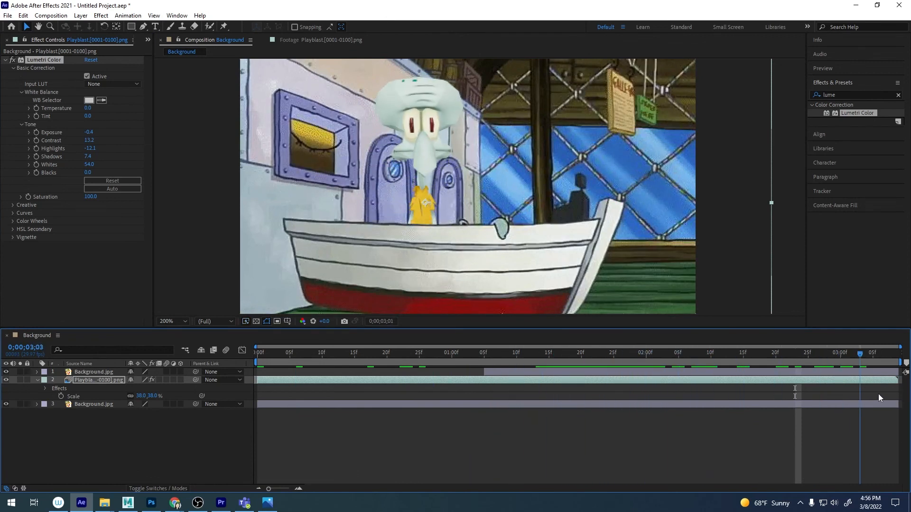
key(space)
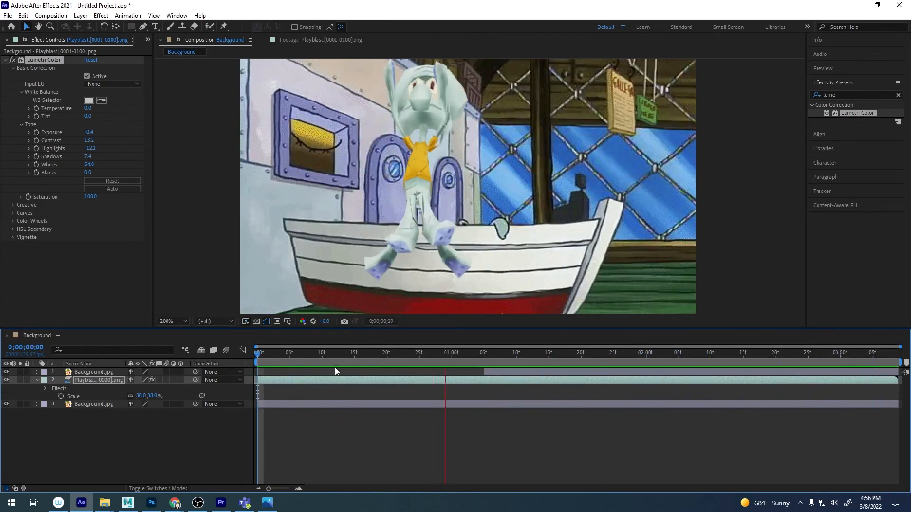